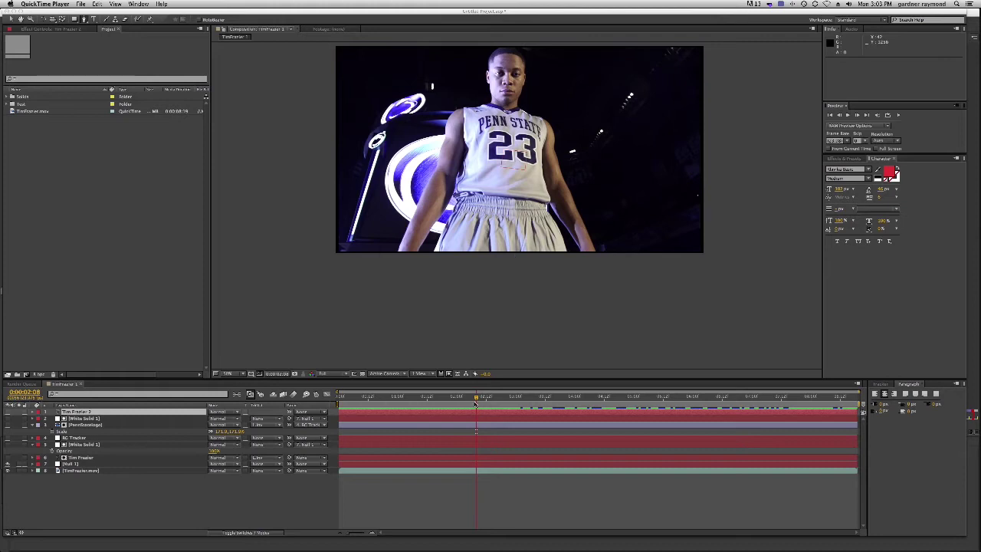
Examine the finished composition at different times, toggling the visibility of its two title layers to compare them.
click(477, 397)
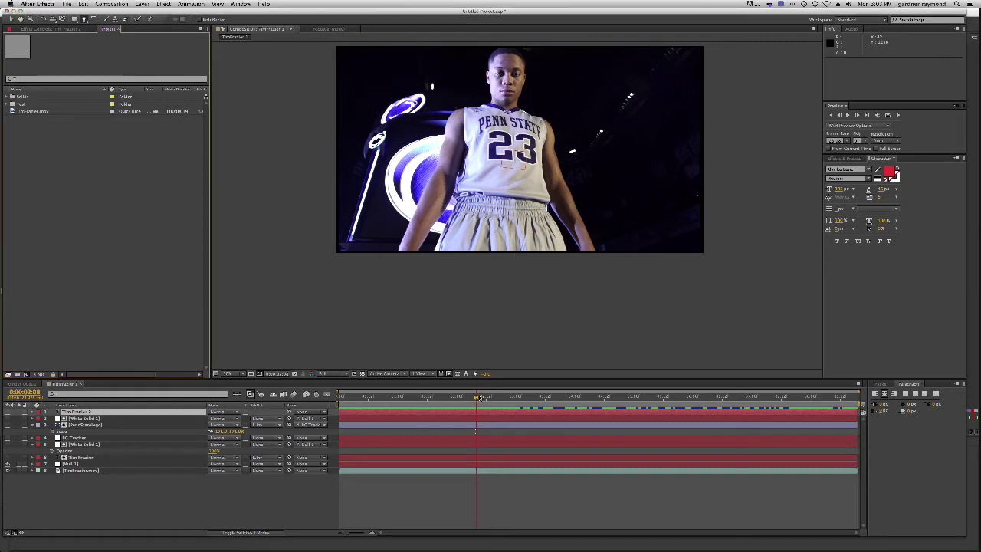
drag(460, 398, 552, 427)
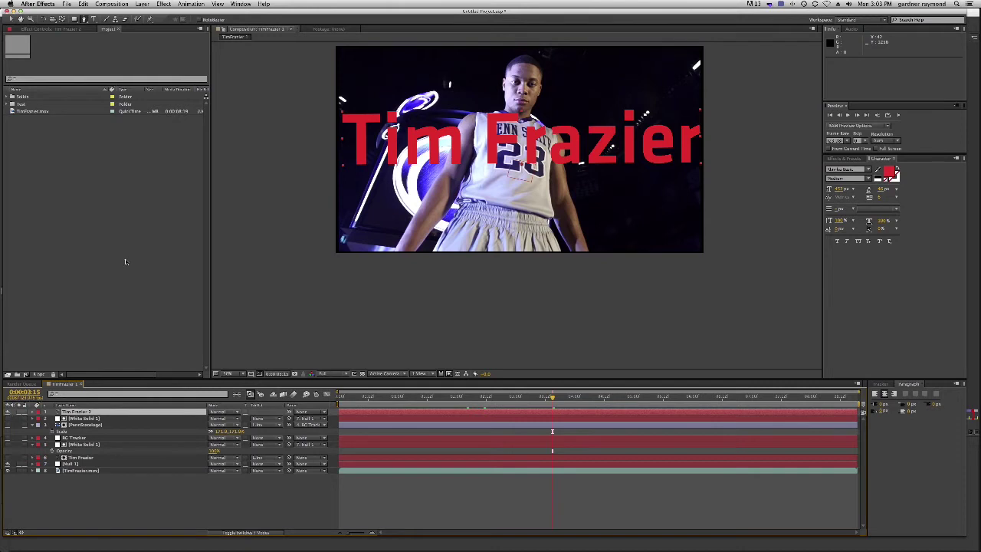
click(8, 412)
click(8, 458)
drag(551, 397, 533, 410)
click(8, 458)
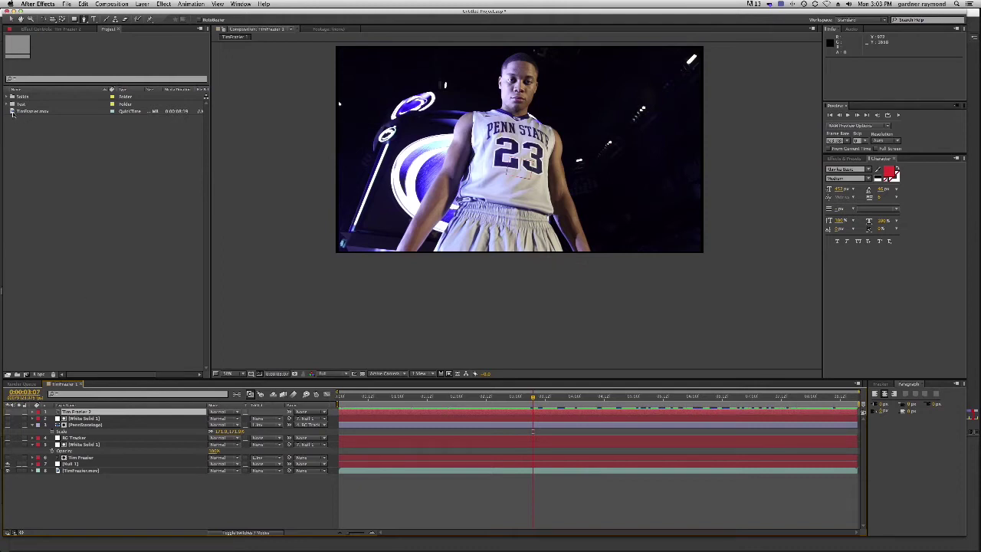
drag(12, 111, 23, 373)
key(super+5)
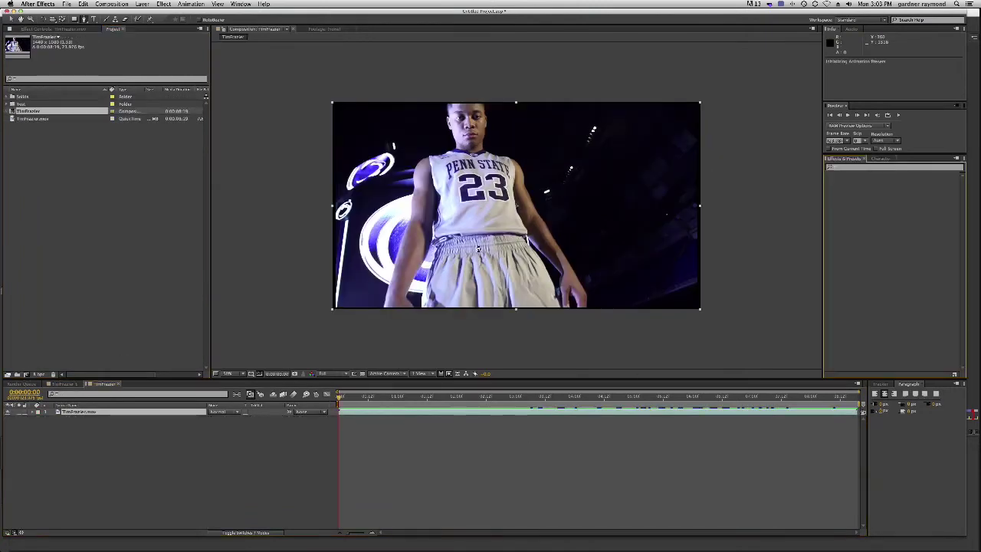
key(super+t)
click(393, 203)
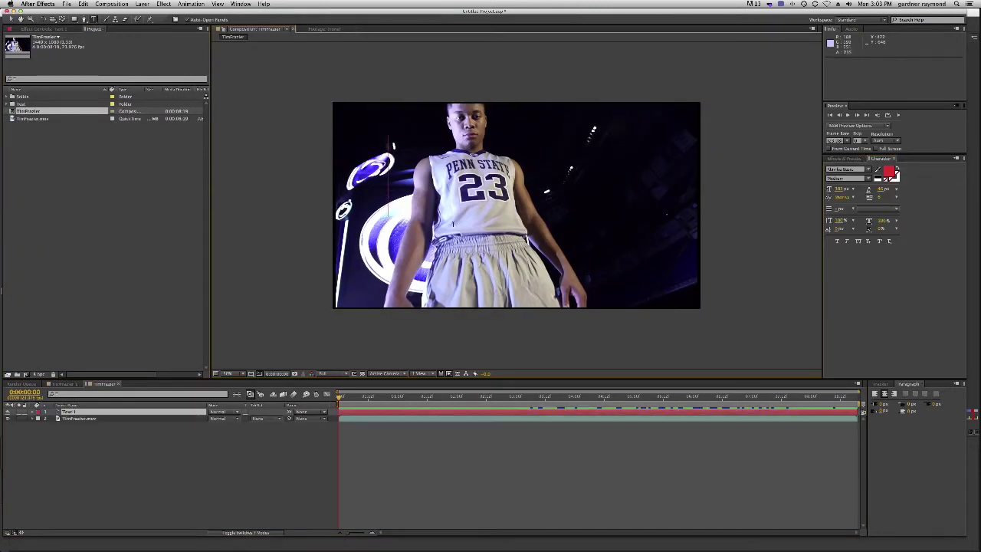
text(Tim Frazier)
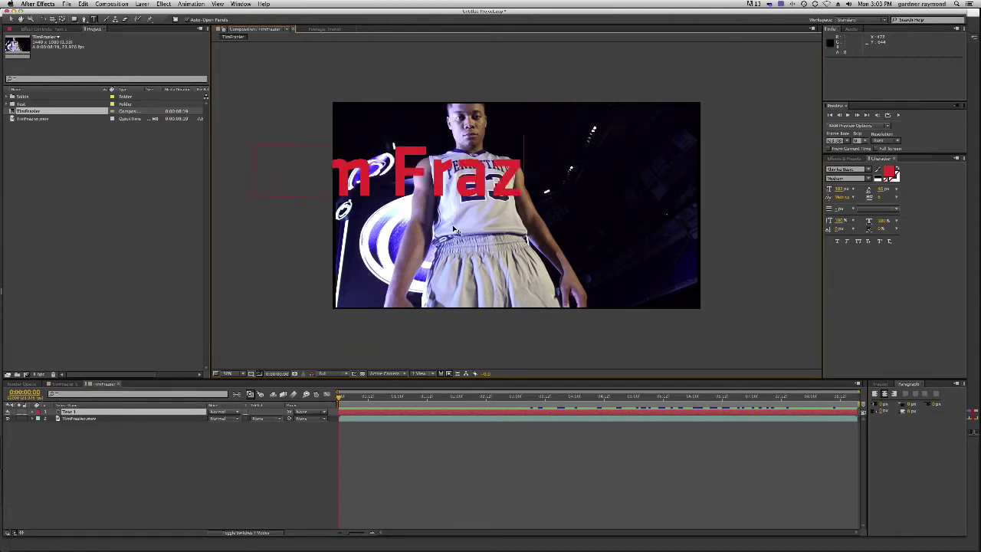
key(KP_Enter)
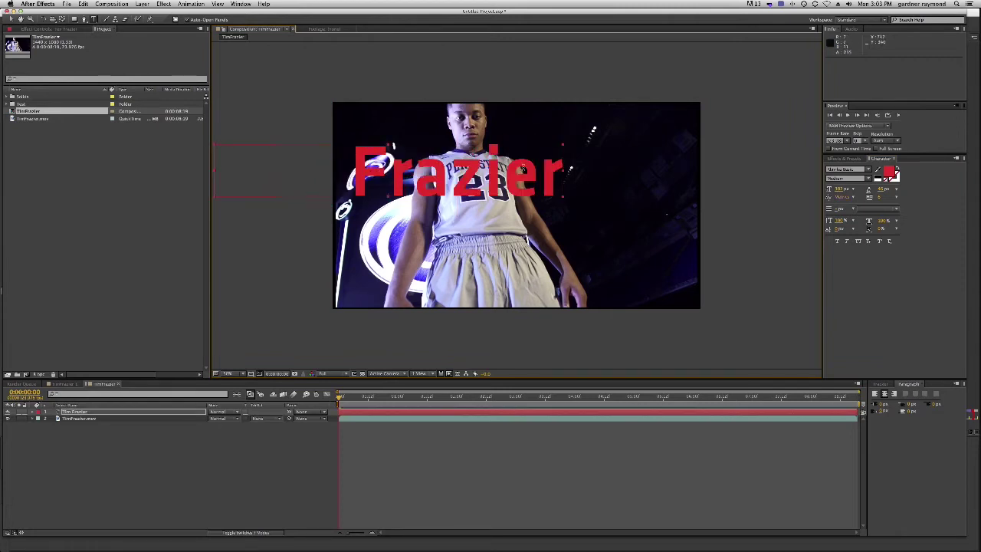
drag(460, 184, 589, 199)
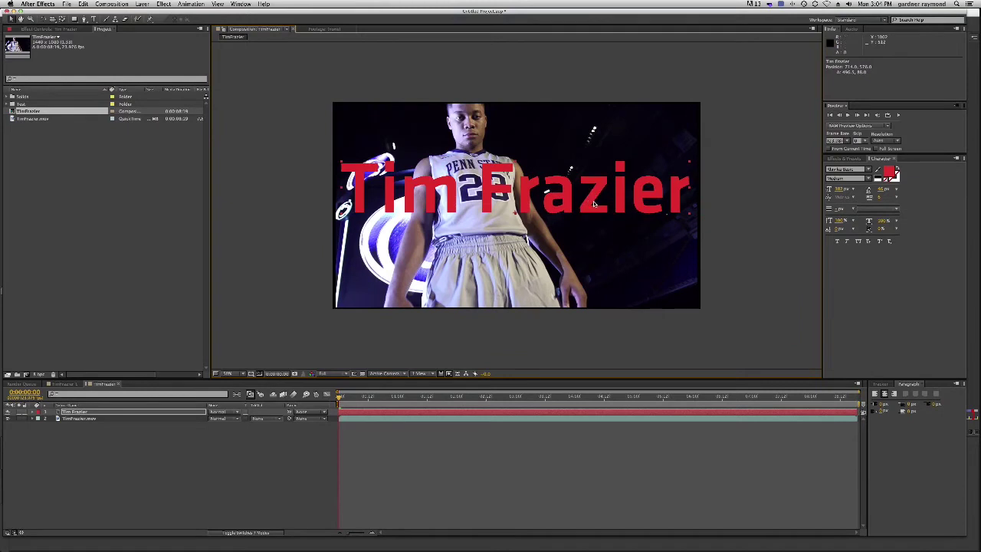
click(76, 419)
key(super+d)
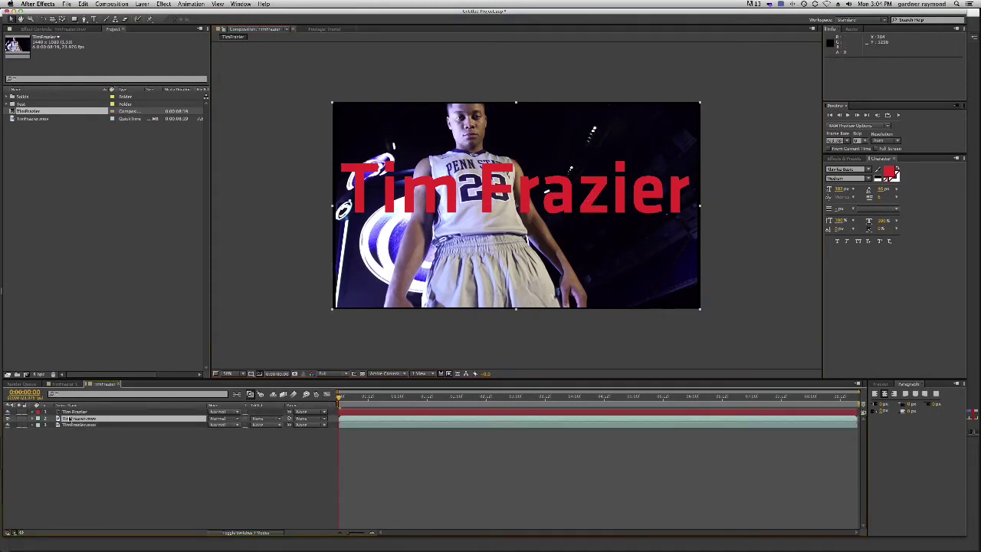
drag(71, 420, 75, 408)
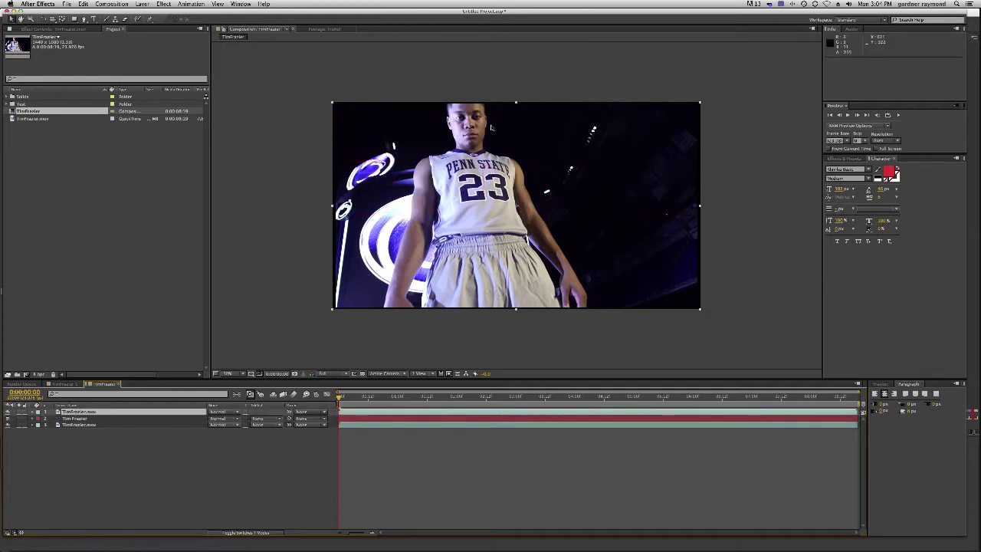
Start a Pen mask on the upper footage layer, tracing the player's left-of-frame shoulder and arm down to the waist and the jersey's edge.
key(z)
click(466, 221)
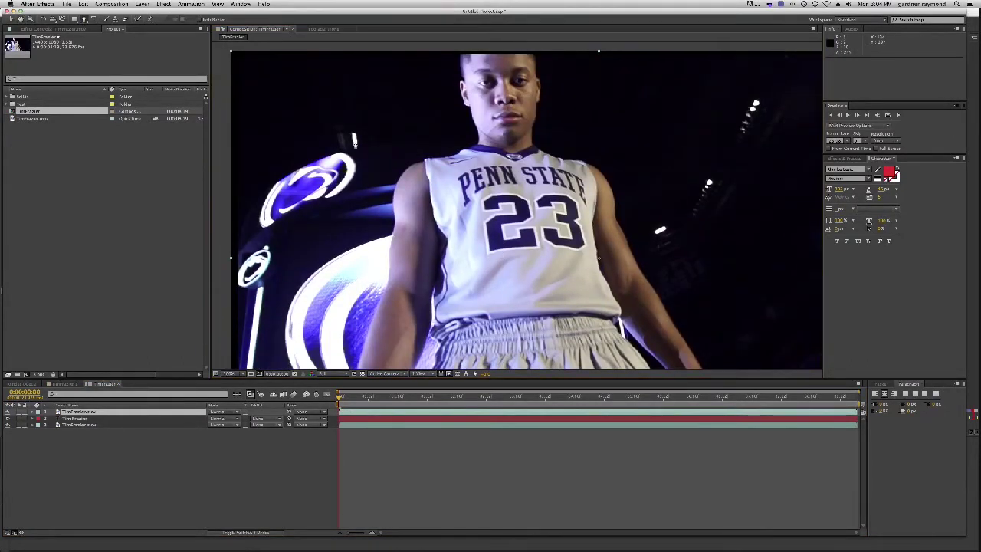
click(450, 155)
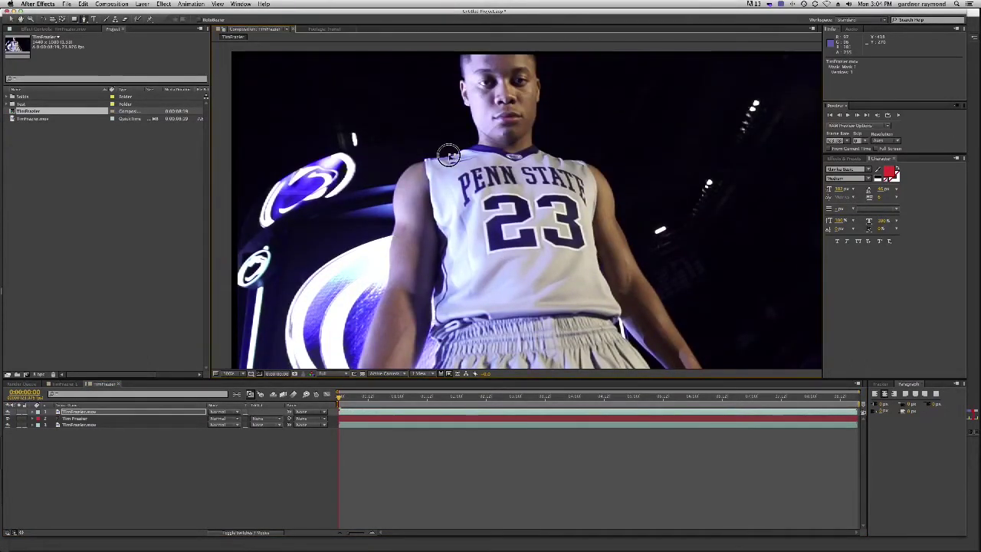
click(425, 159)
drag(401, 174, 399, 181)
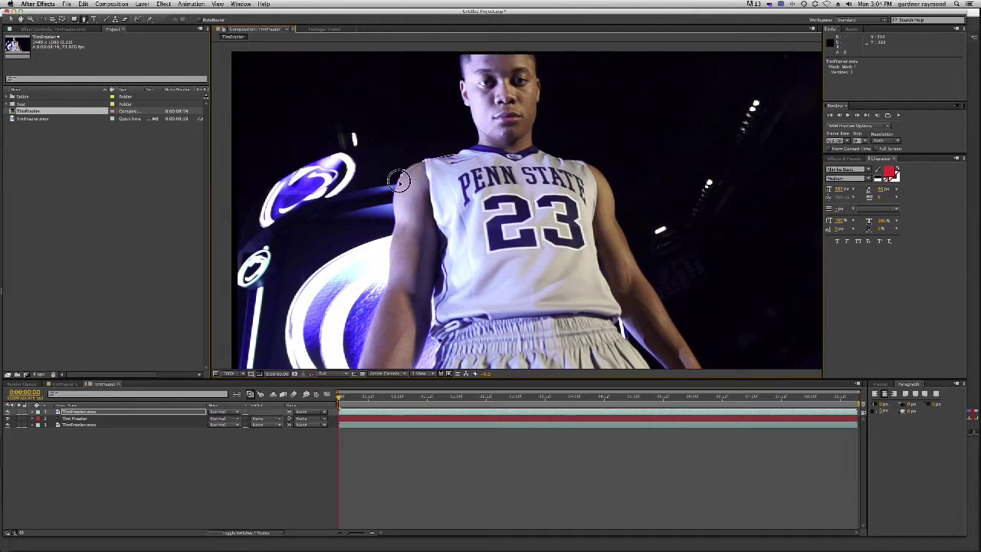
drag(396, 217, 397, 225)
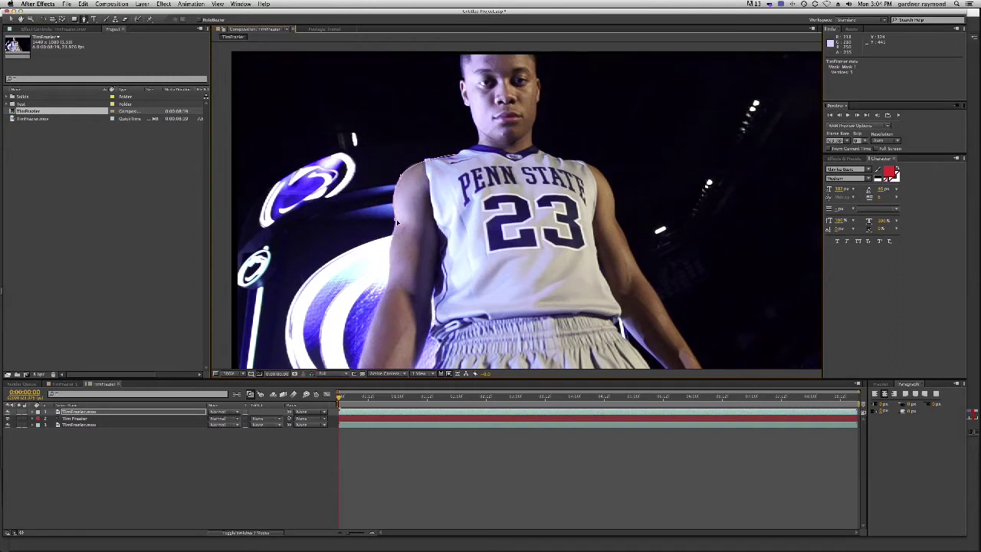
drag(390, 243, 389, 250)
click(368, 333)
click(426, 341)
click(431, 301)
click(435, 290)
Continue the mask up the right-of-frame arm, across the shoulder and neck, and close it at the starting point.
drag(680, 339, 638, 266)
click(623, 237)
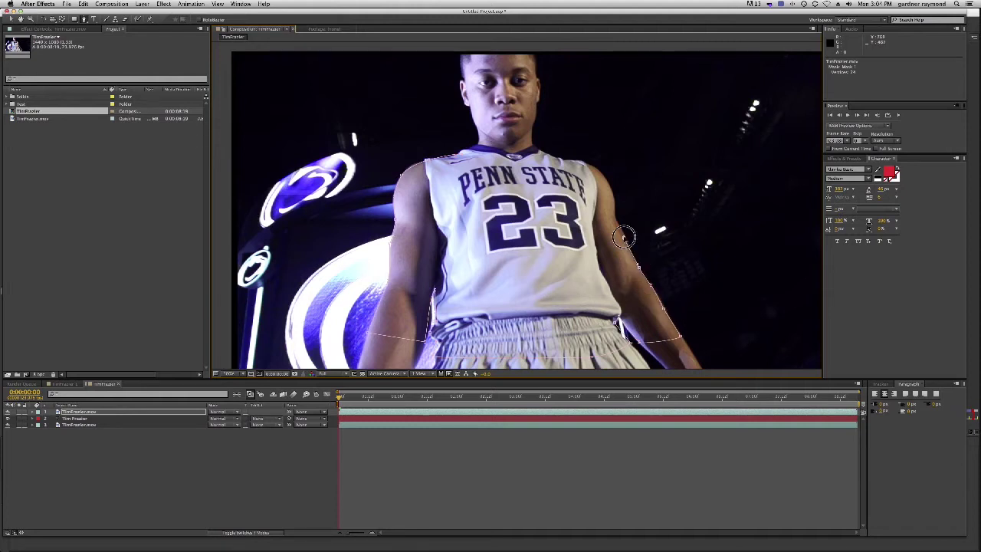
click(614, 219)
click(601, 172)
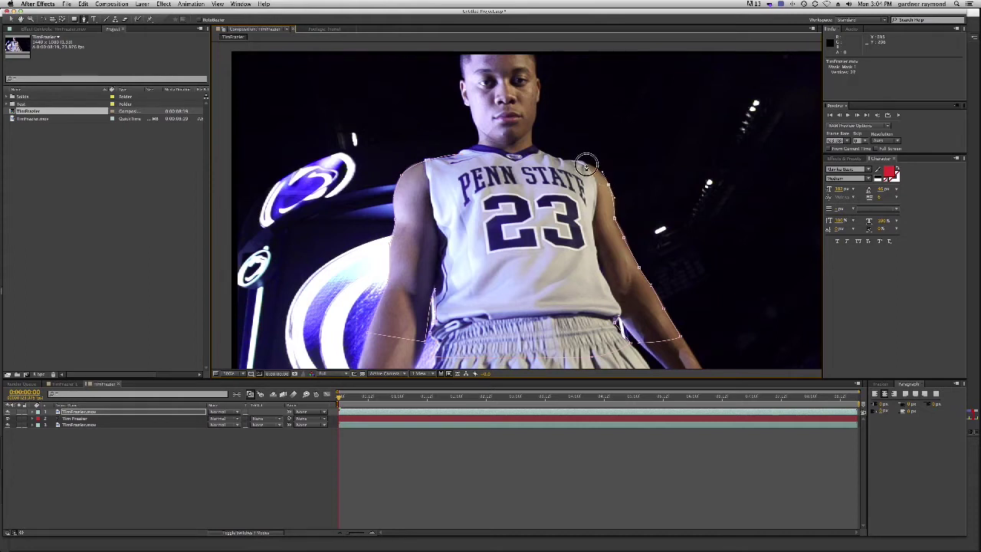
click(564, 160)
click(547, 156)
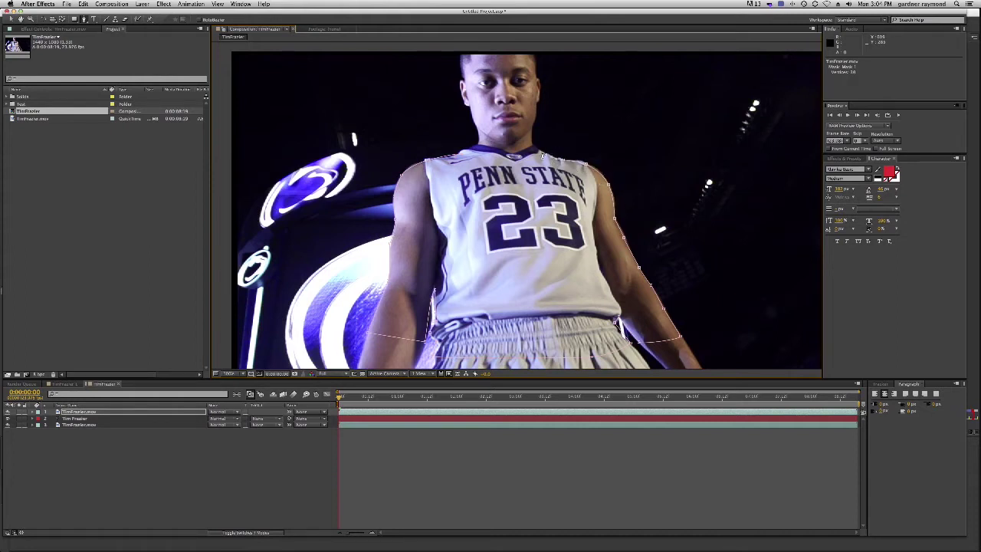
click(533, 149)
click(524, 131)
click(478, 145)
click(455, 156)
click(455, 156)
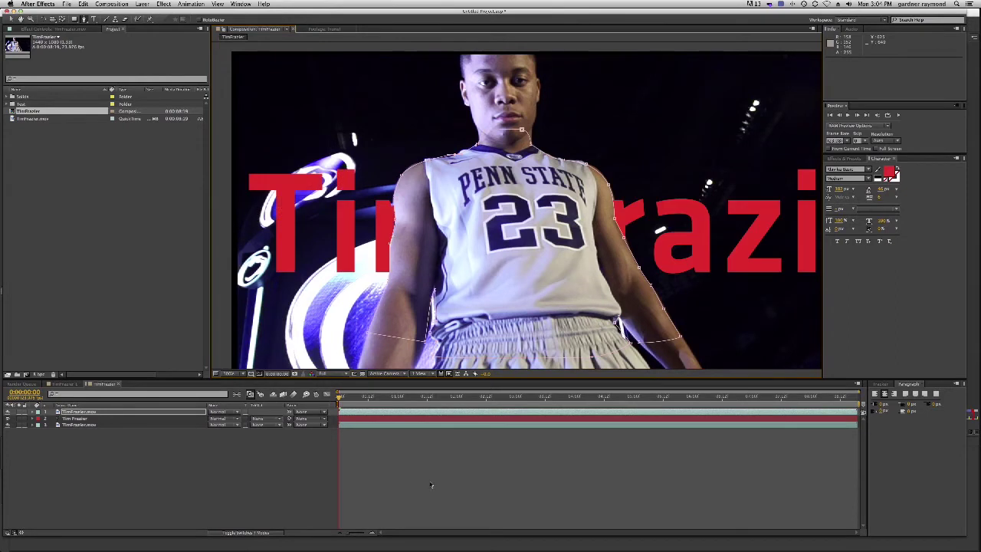
Set a starting Mask Path keyframe for the upper footage layer at the first frame.
key(z)
alt+click(502, 223)
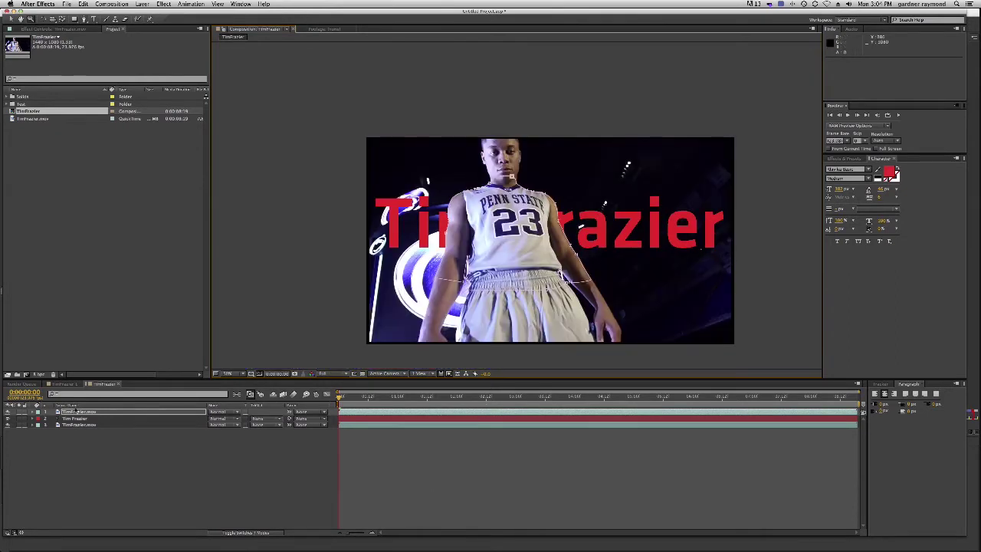
click(77, 412)
key(m)
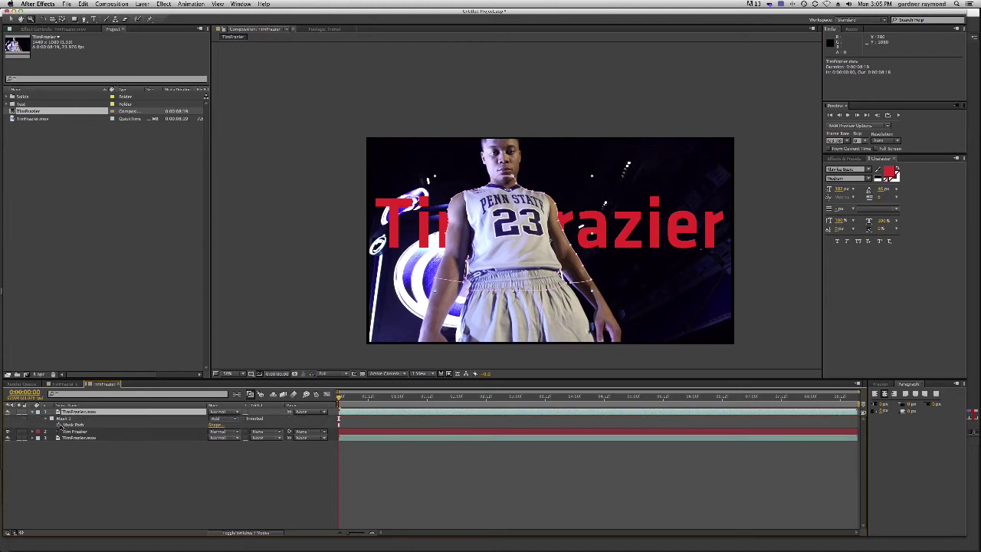
click(60, 424)
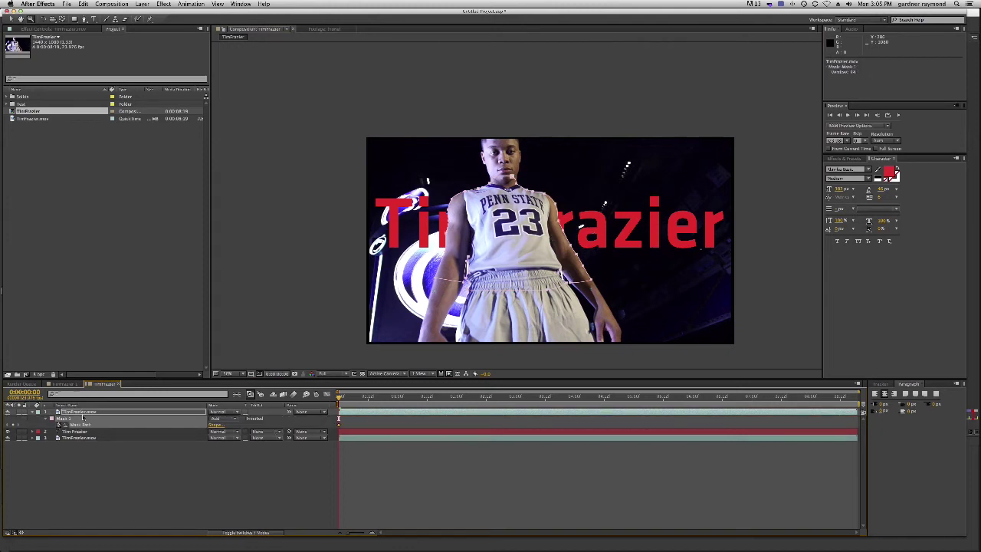
Set the mask's feather to 2 pixels.
key(shift+f)
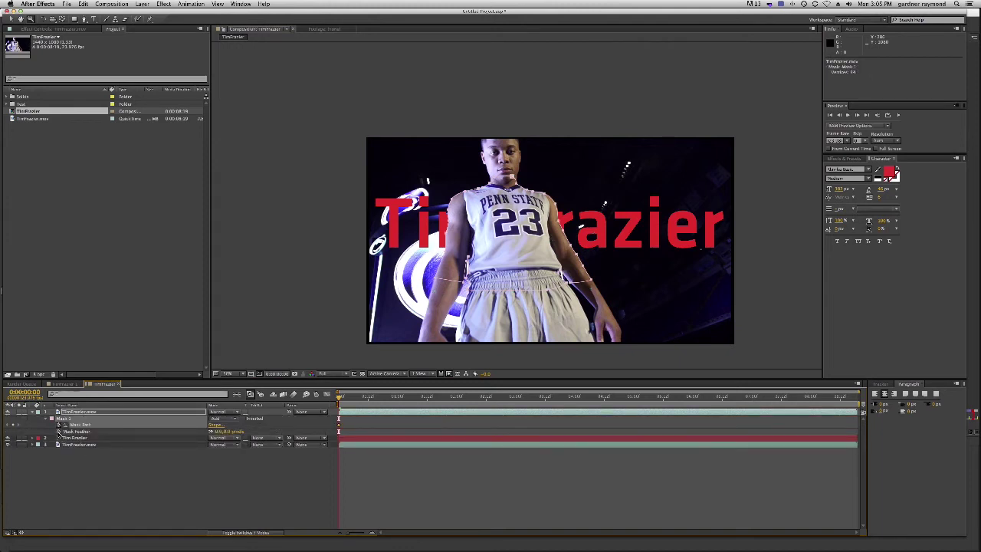
click(218, 431)
text(2)
key(Return)
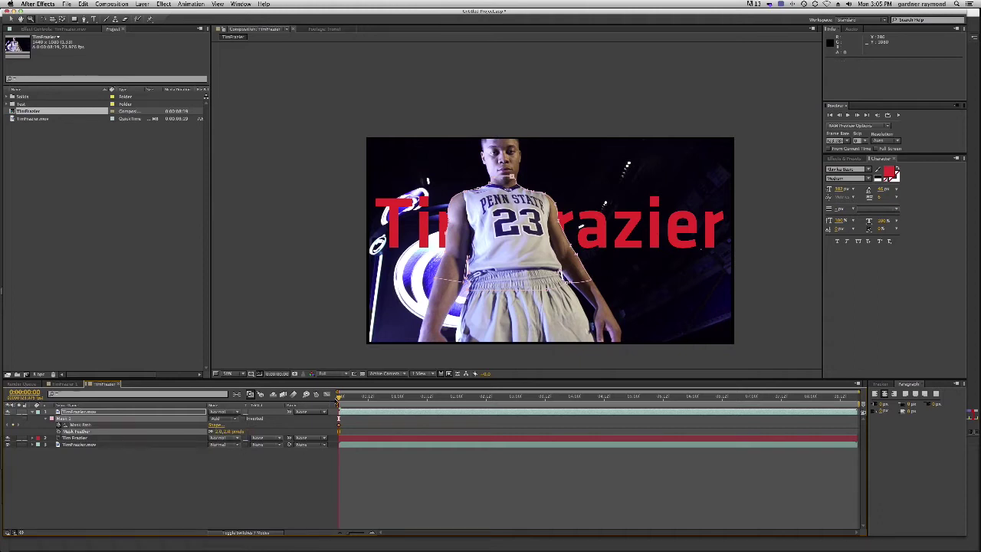
At 0:00:01:19, move and rotate the whole mask clockwise so it matches the player's new position.
drag(338, 399, 444, 417)
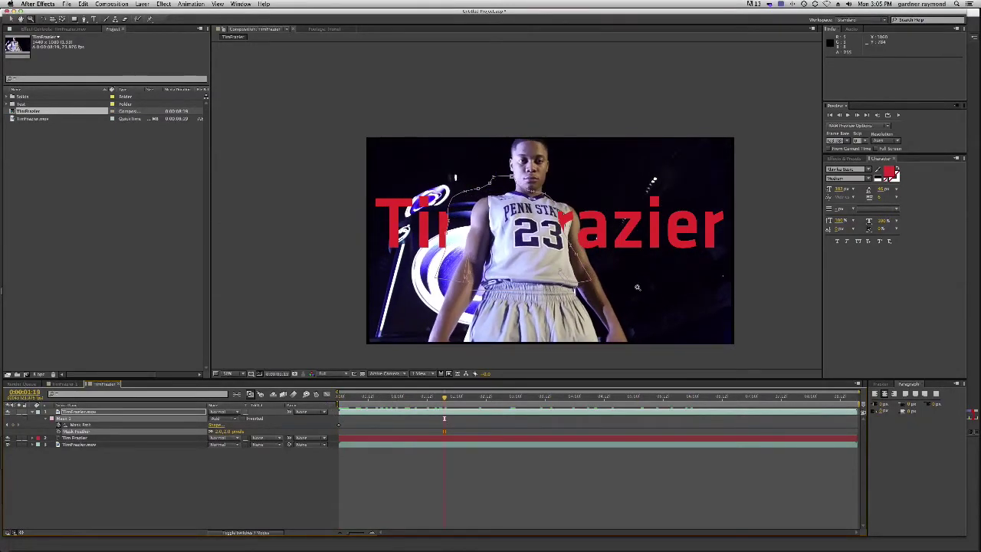
key(v)
double_click(597, 284)
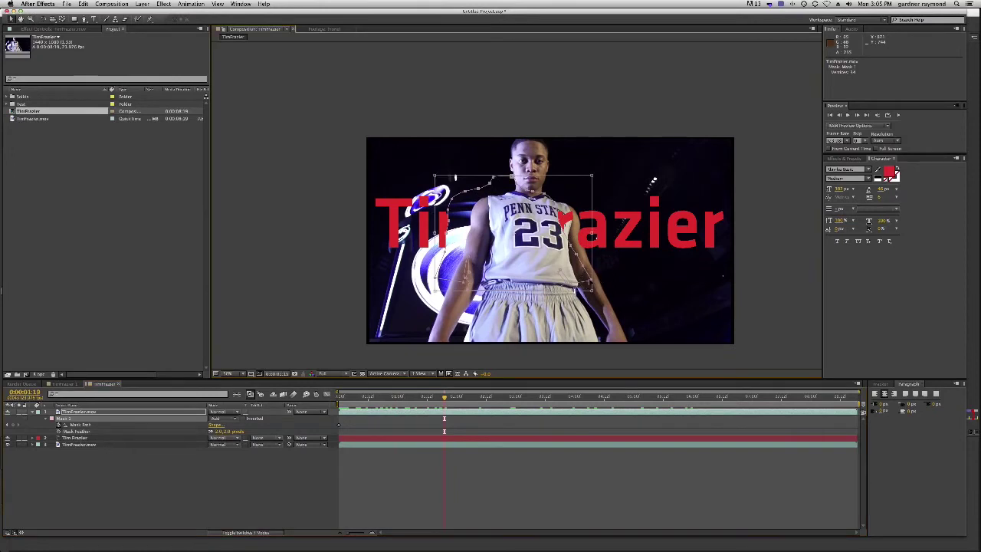
drag(555, 242, 576, 247)
drag(623, 182, 624, 190)
drag(529, 225, 527, 228)
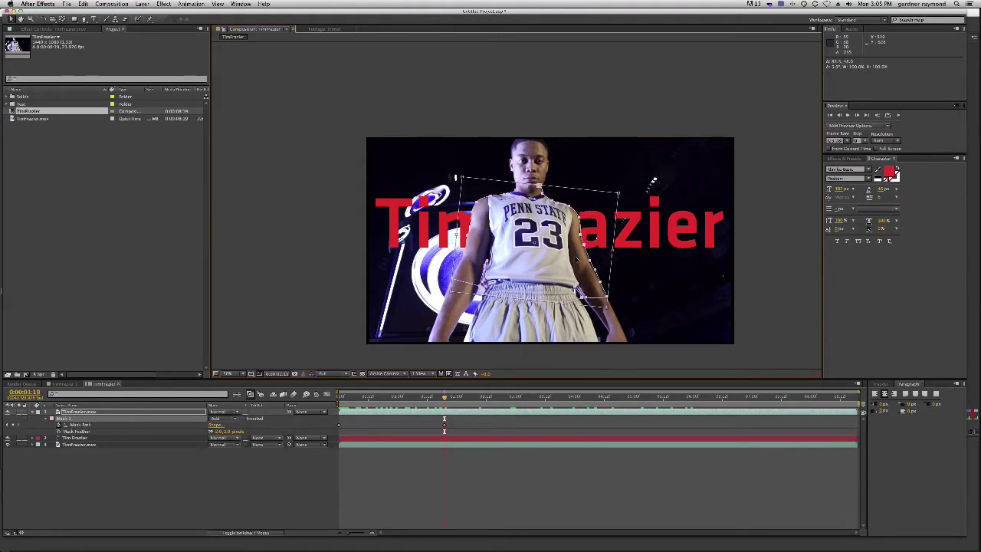
key(Return)
Refine the mask points at 0:00:01:19 so the outline follows the right-of-frame arm and the gap beside the waist.
key(z)
click(549, 246)
key(space)
drag(549, 247, 557, 284)
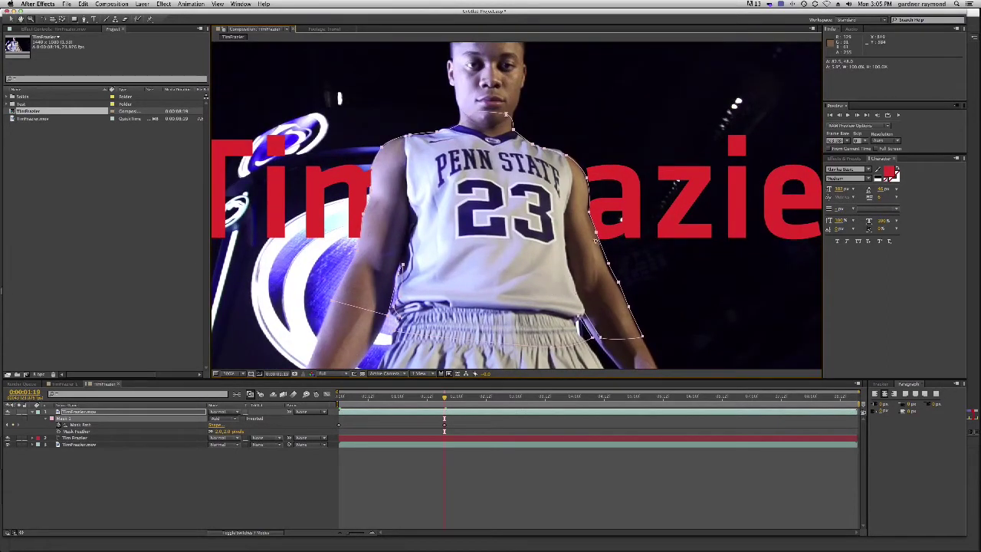
click(592, 234)
click(596, 232)
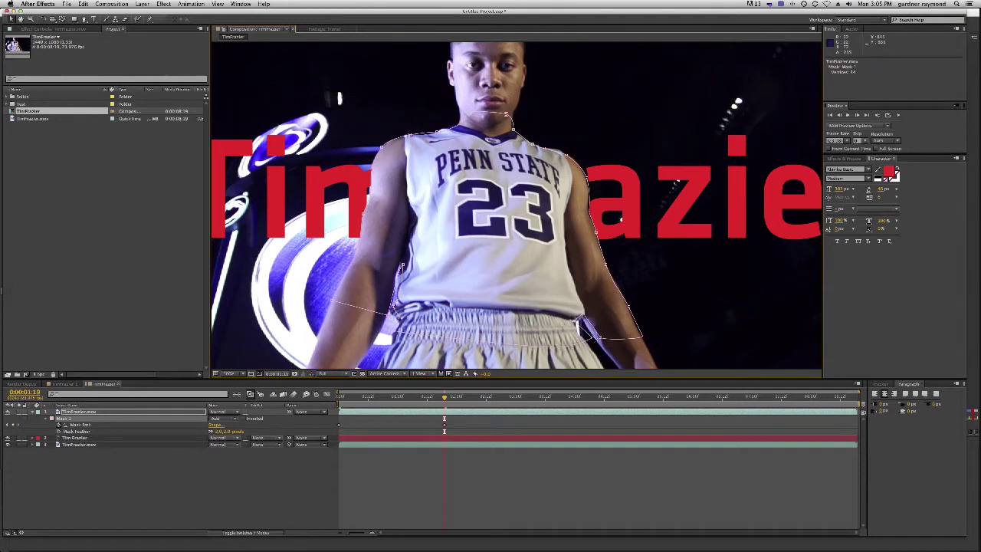
drag(595, 339, 598, 342)
At 0:00:03:02, move and rotate the whole mask clockwise to line up with the player's shoulders and arms.
drag(444, 399, 519, 404)
double_click(535, 147)
drag(503, 207, 525, 221)
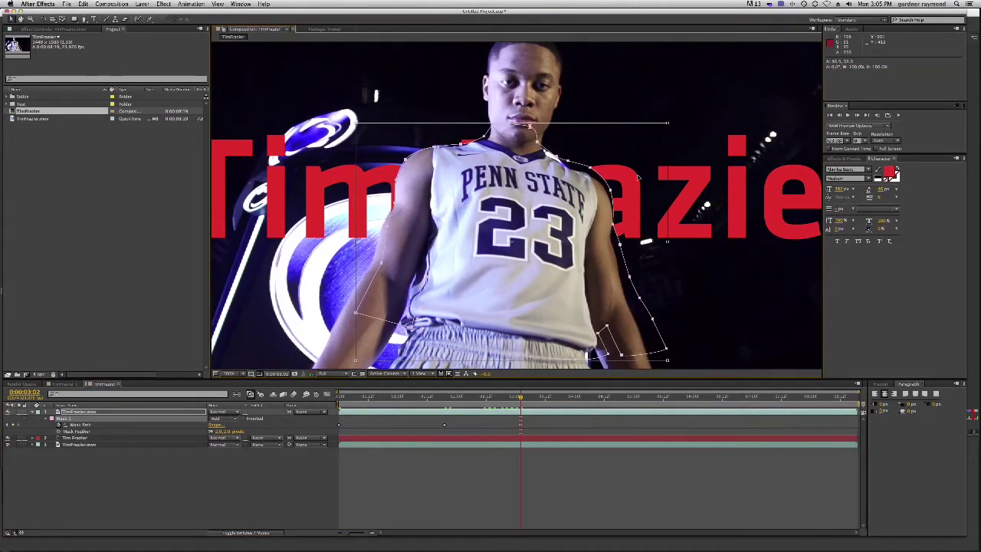
drag(673, 129, 679, 142)
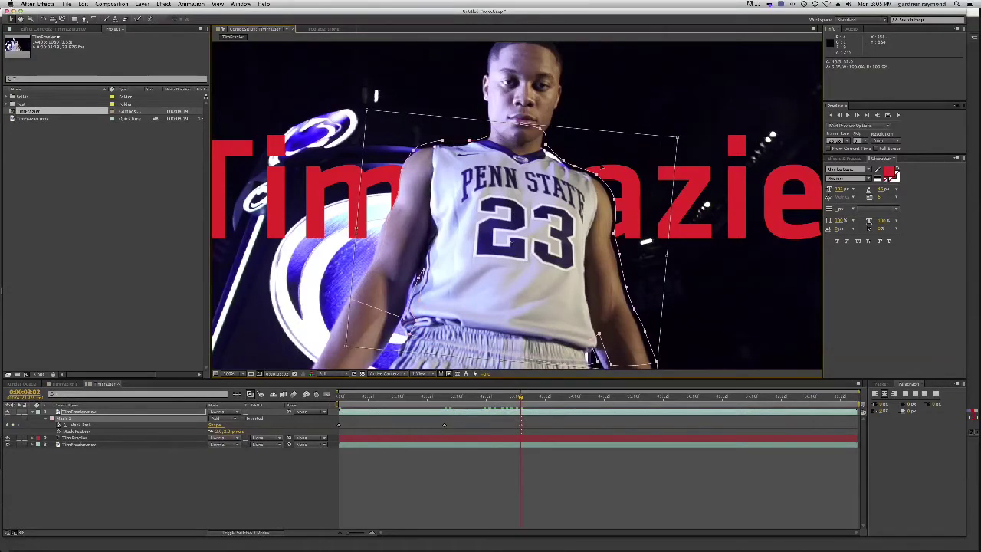
drag(504, 198, 503, 203)
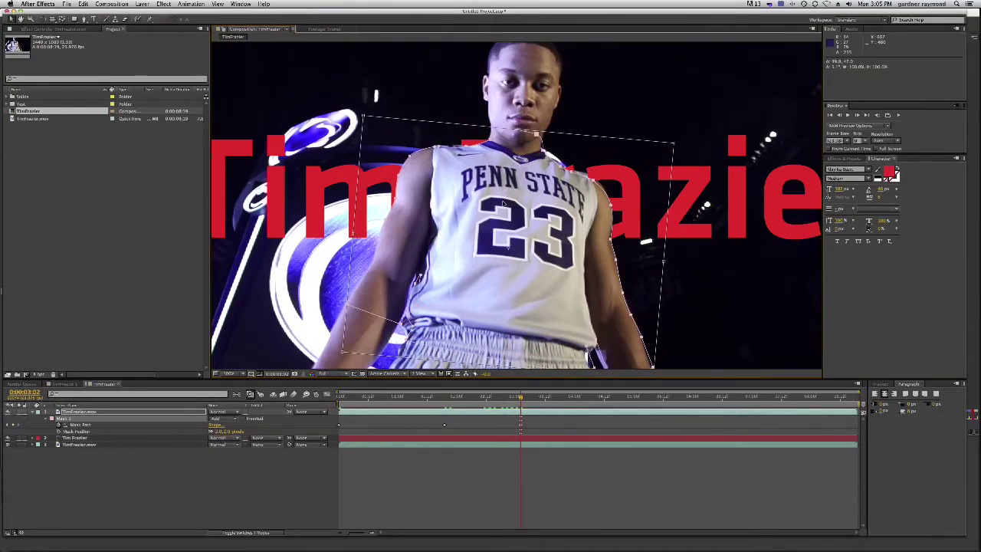
key(Return)
Adjust the mask points along the left-of-frame arm and waist at 0:00:03:02.
click(427, 197)
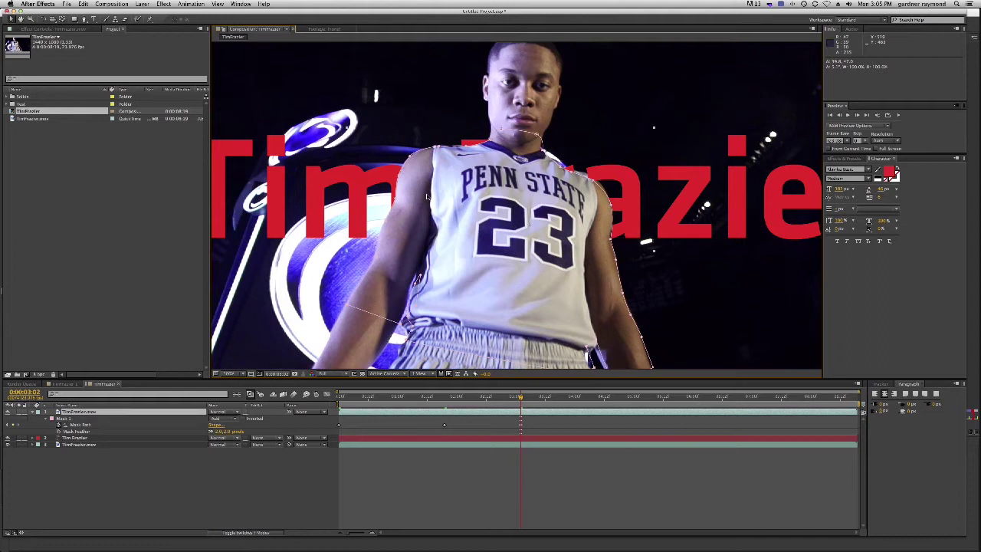
click(377, 258)
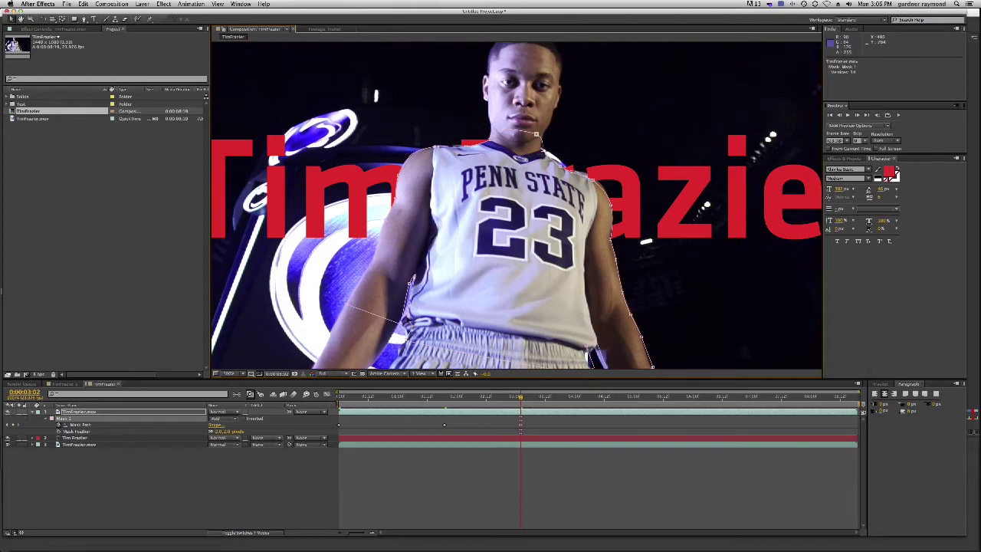
click(399, 325)
mouse_move(520, 397)
mouse_down()
mouse_move(818, 407)
mouse_move(521, 396)
mouse_up()
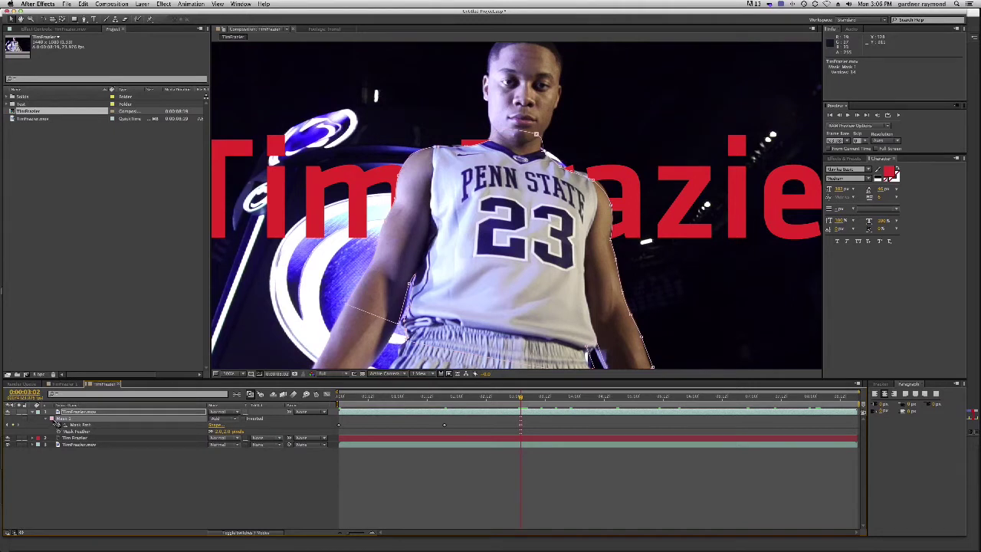
Change the outline color of the mask on the top footage layer from pink to bright green.
click(52, 418)
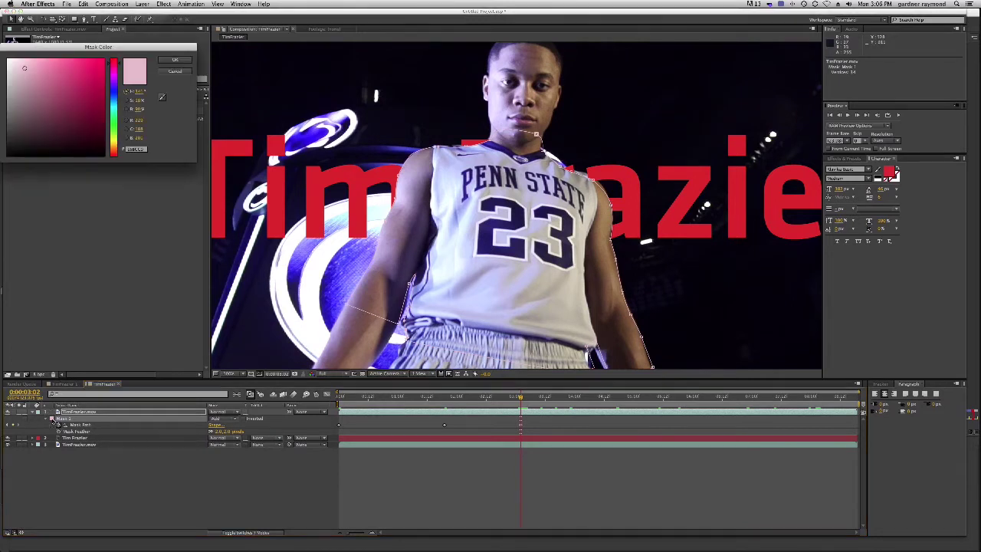
drag(100, 47, 100, 134)
click(115, 162)
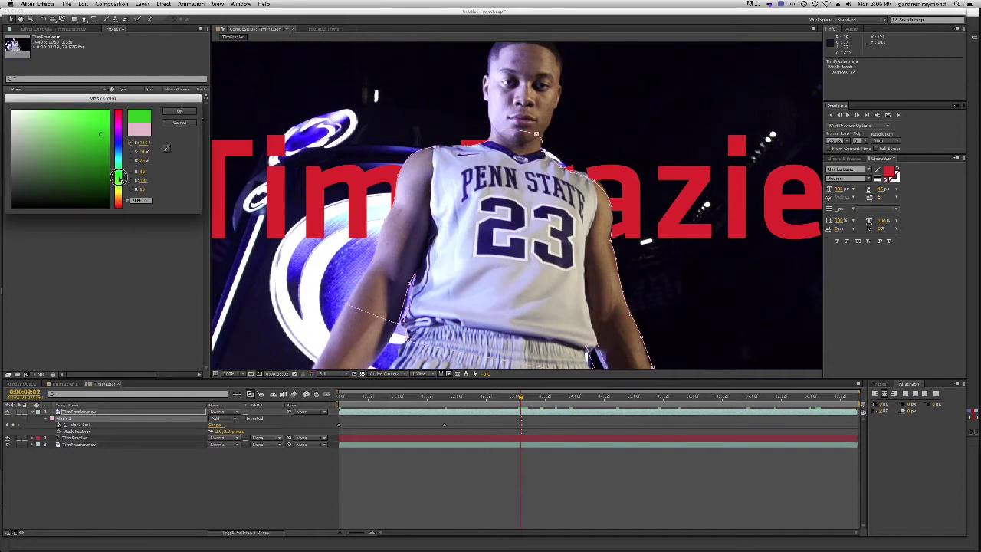
click(101, 125)
click(181, 112)
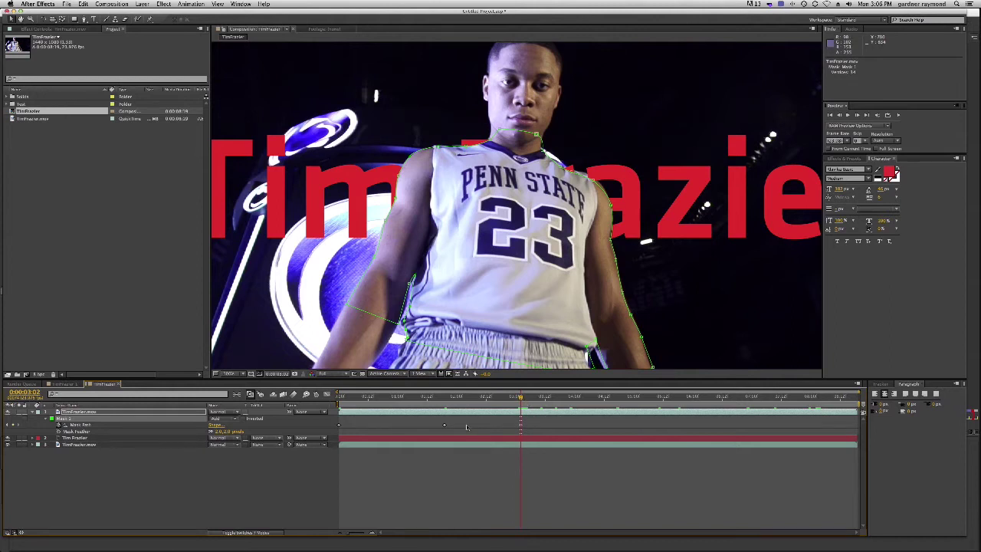
Scrub between about 0:00:00:17 and 0:00:03:09 to check how closely the mask follows the player between keyframes.
drag(520, 406, 438, 407)
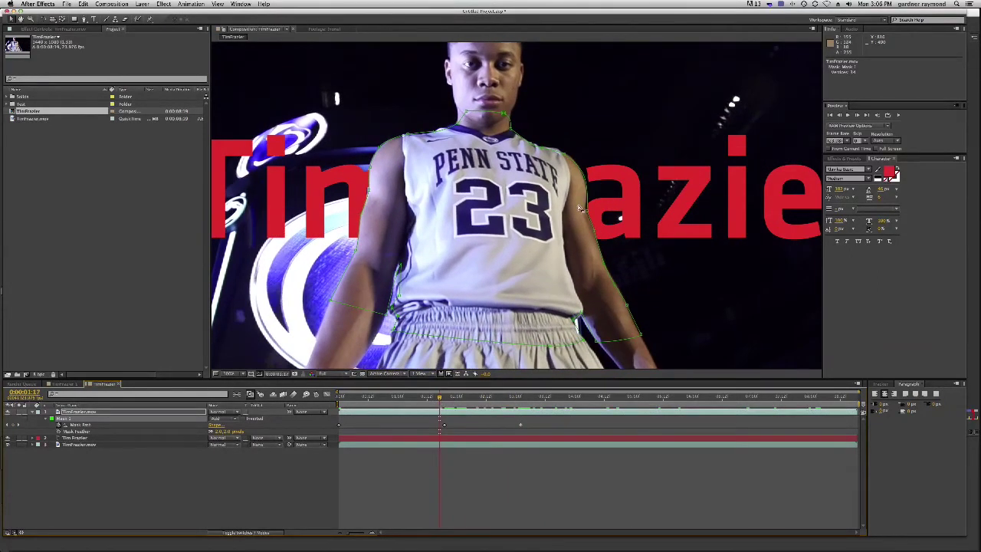
drag(440, 399, 405, 403)
drag(395, 404, 381, 404)
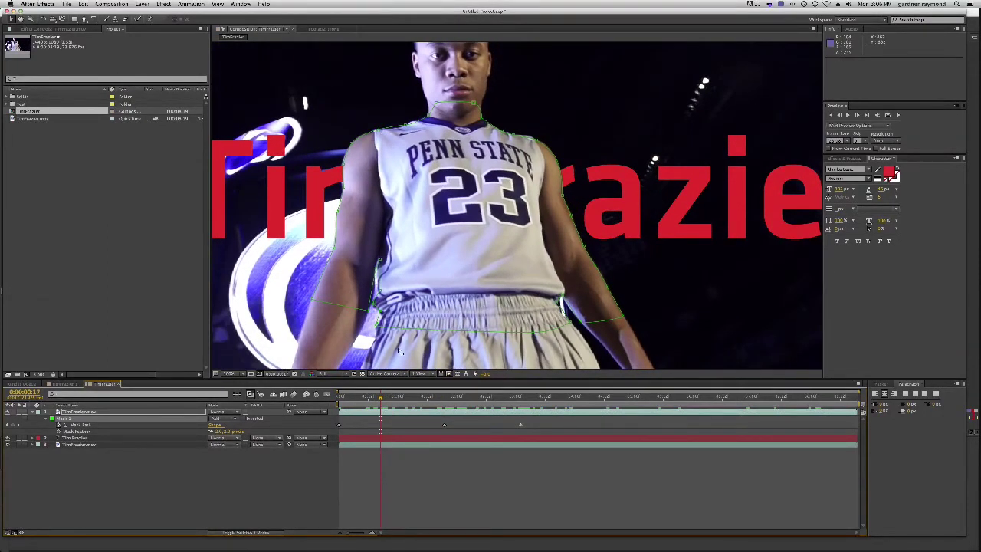
drag(380, 404, 537, 415)
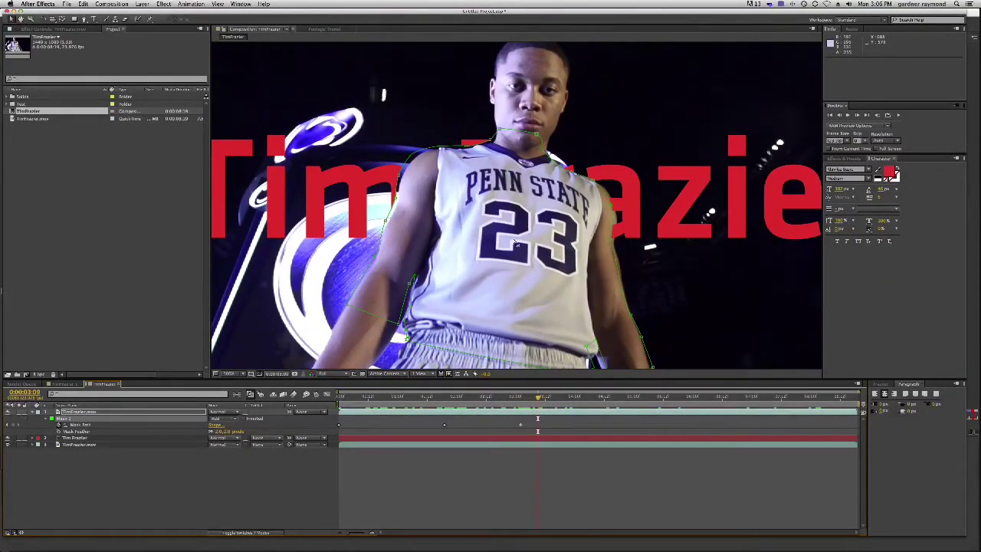
drag(539, 398, 486, 414)
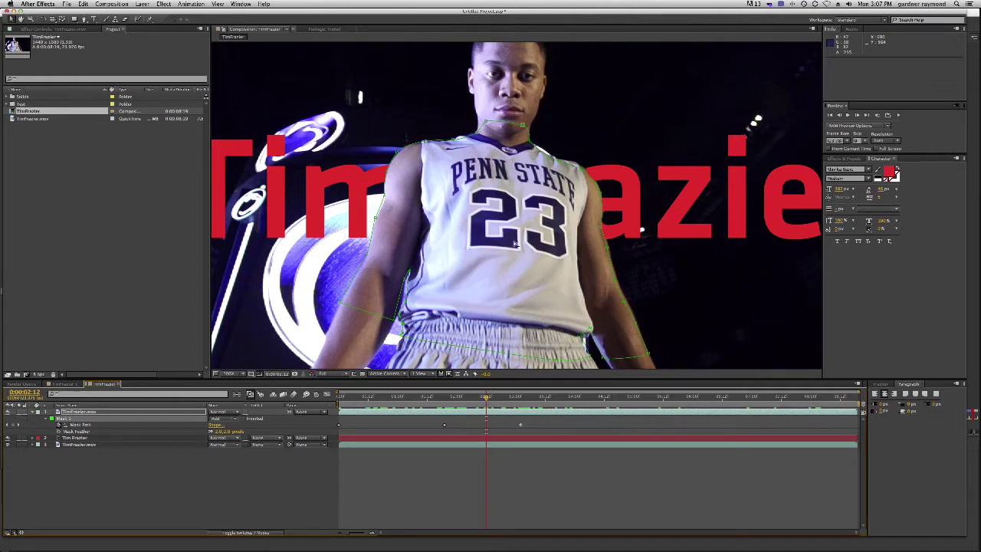
At 0:00:02:01, adjust the mask points along the left-of-frame arm, the neck and the right-of-frame shoulder.
drag(486, 398, 446, 398)
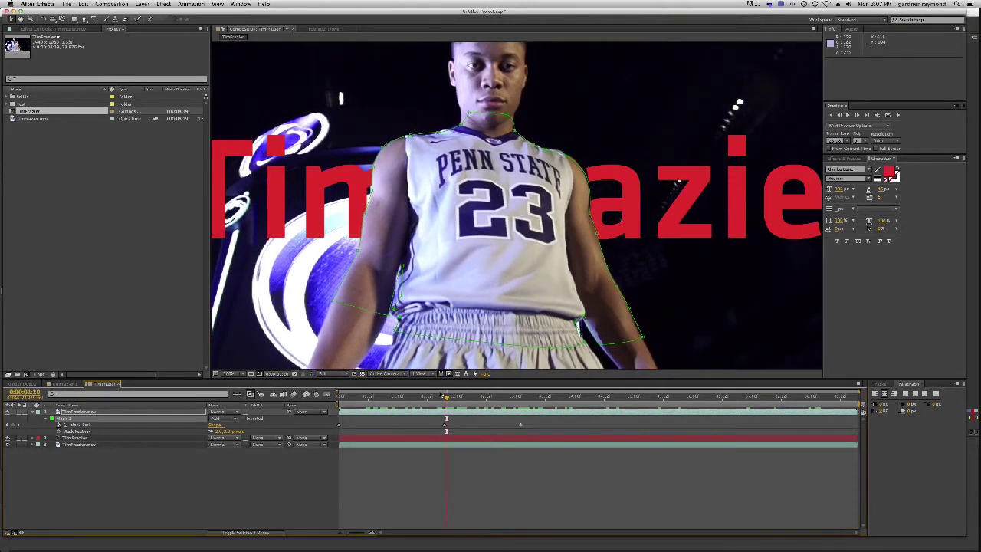
key(Page_Down)
key(Page_Down)
key(Page_Down)
key(Page_Down)
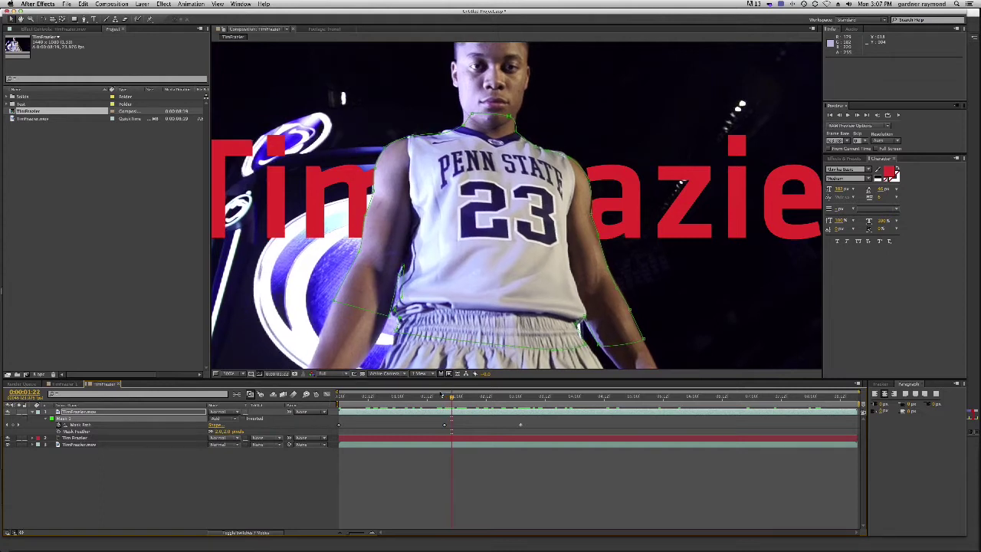
key(Page_Down)
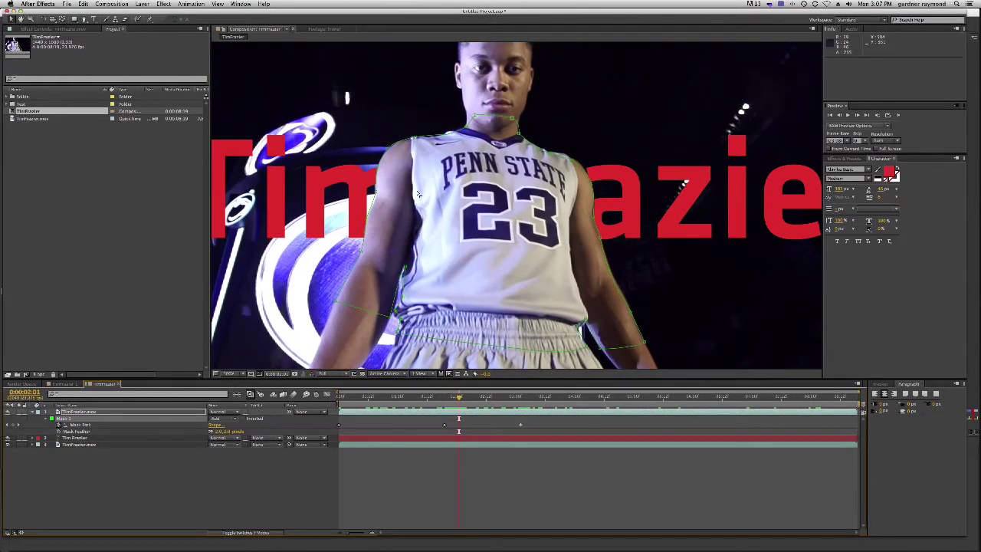
drag(376, 194, 366, 217)
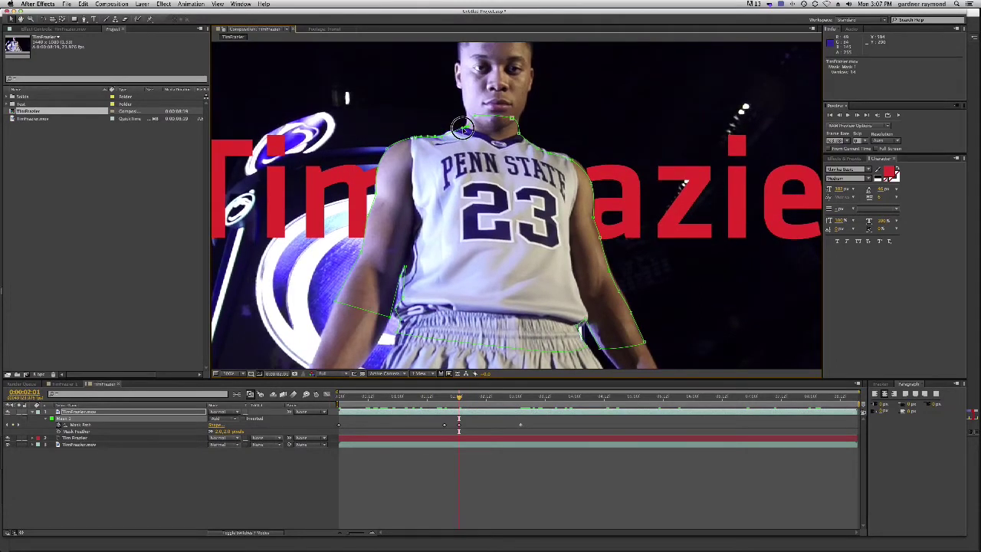
drag(473, 116, 467, 116)
click(572, 157)
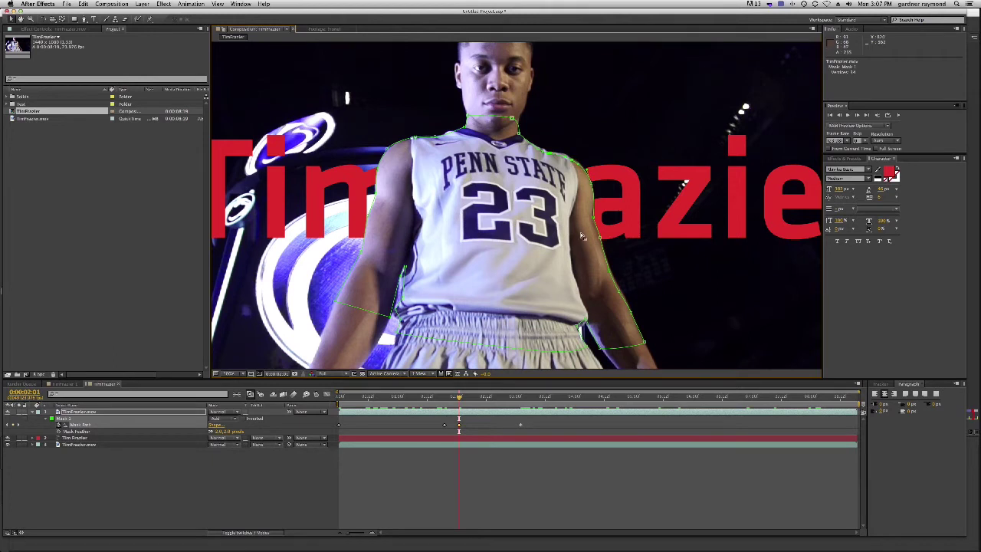
Advance three frames to 0:00:02:04 and refine the mask path to match the player's outline.
key(Page_Down)
key(Page_Down)
key(Page_Down)
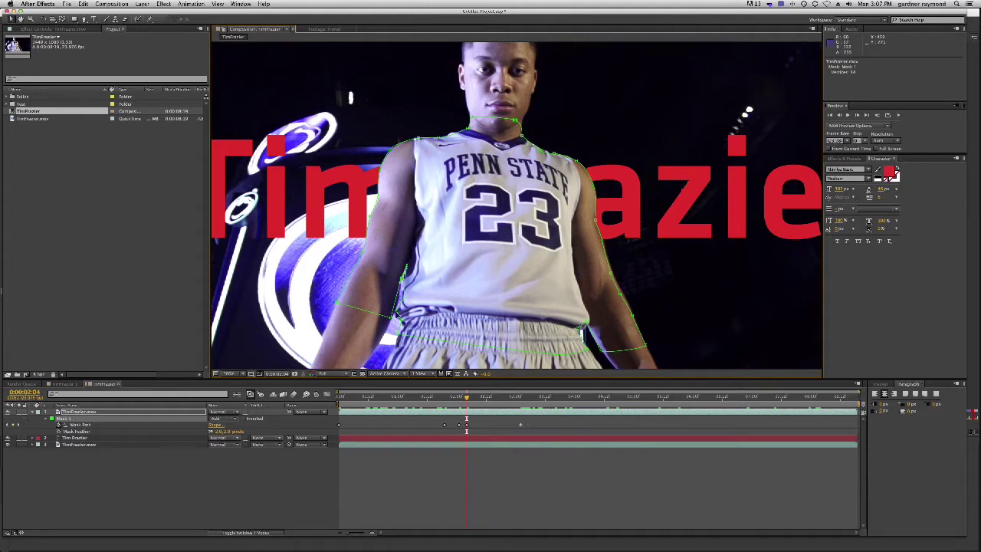
Review the mask through to the end of the composition, with the whole frame in view, and return to the first frame.
drag(468, 397, 856, 400)
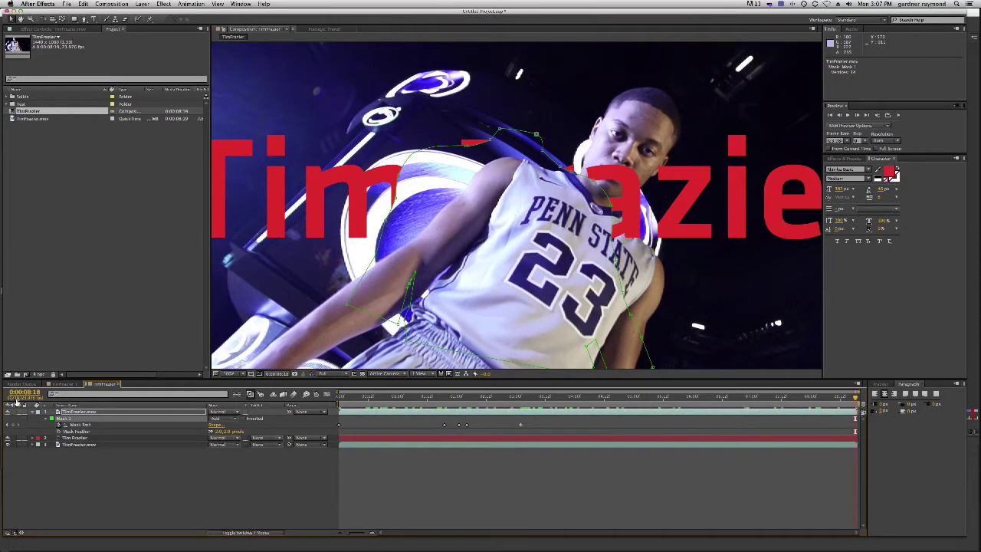
drag(859, 397, 366, 406)
key(z)
alt+click(481, 230)
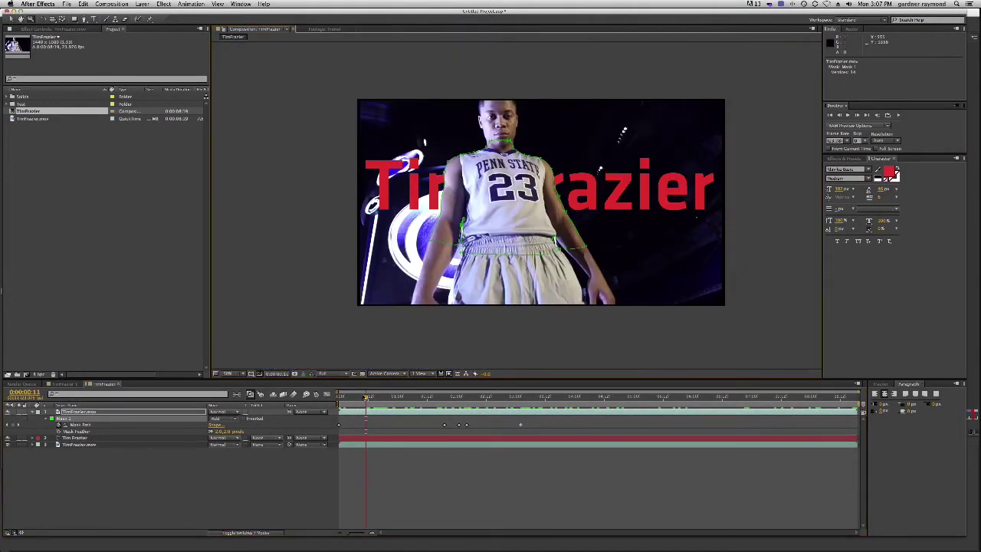
drag(367, 399, 319, 399)
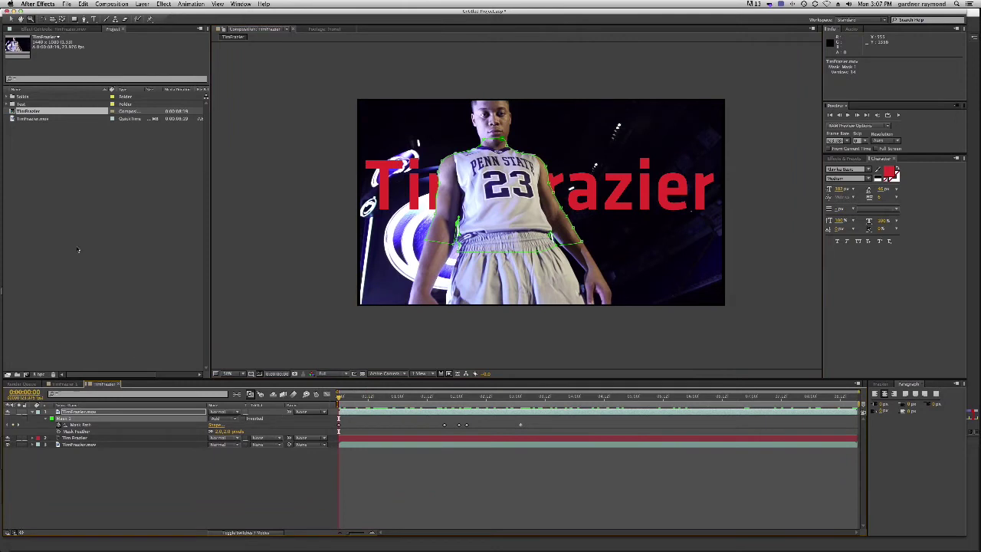
click(28, 146)
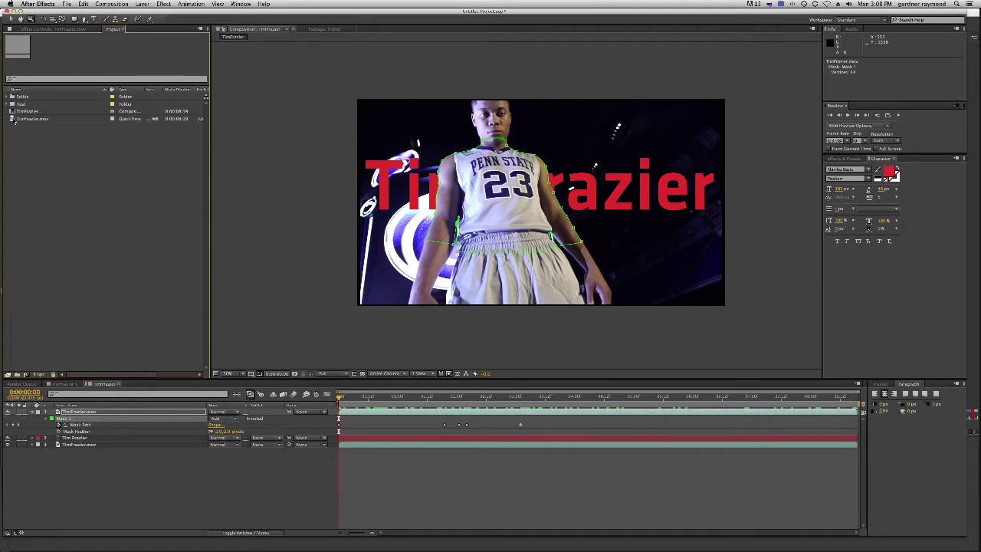
drag(15, 120, 26, 376)
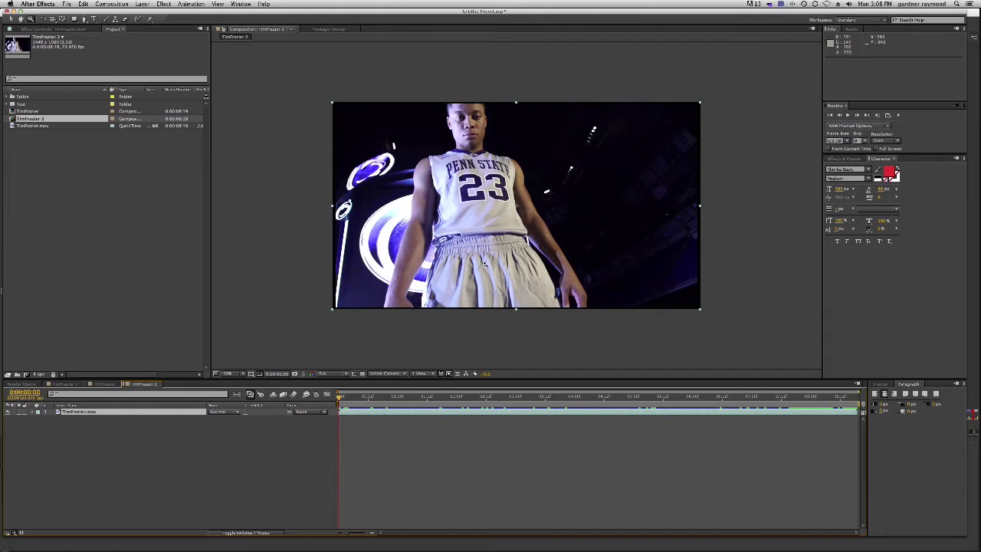
click(59, 414)
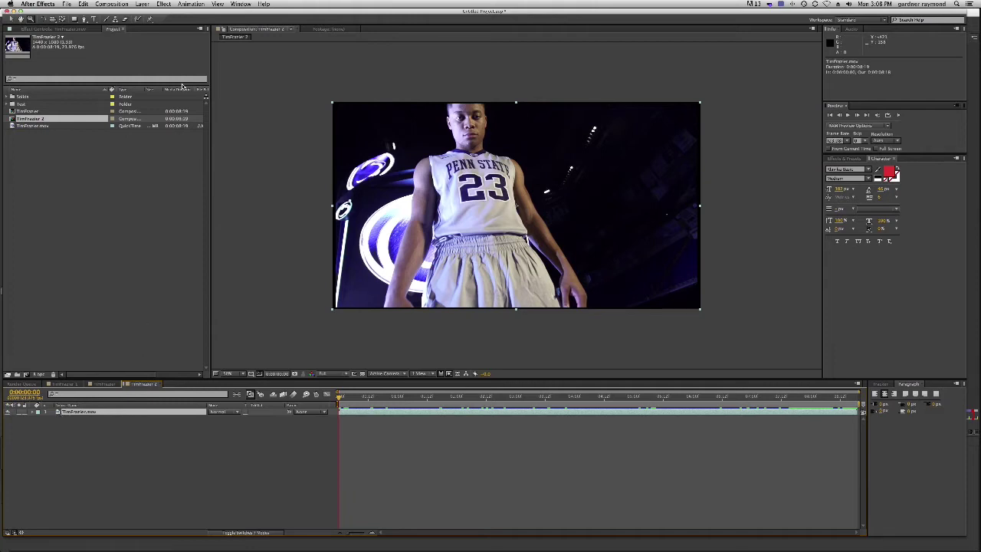
click(193, 5)
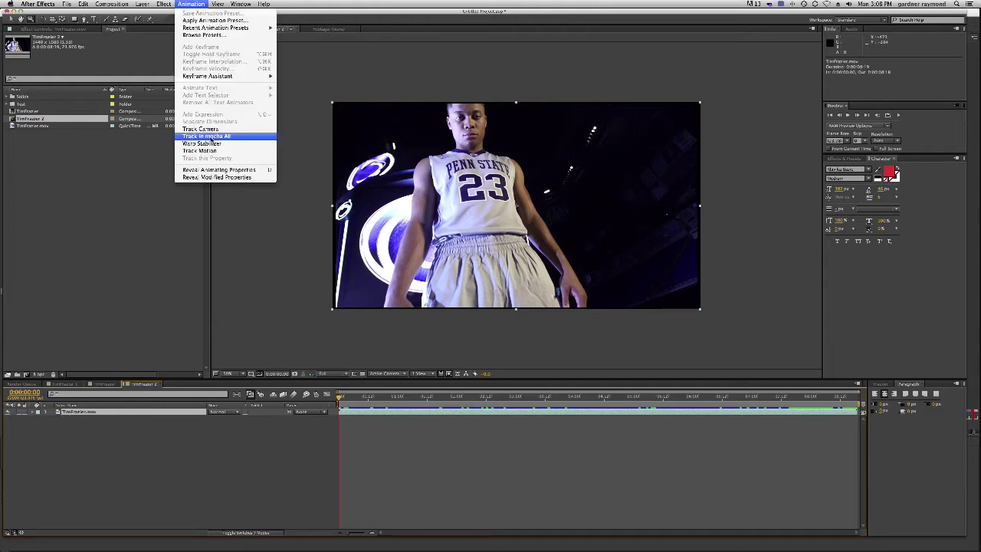
click(208, 137)
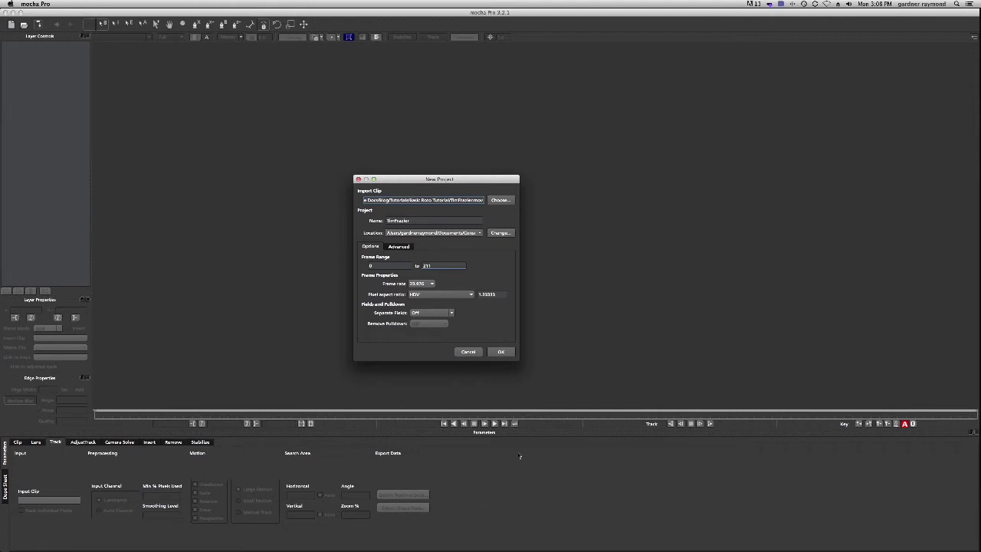
drag(454, 179, 456, 173)
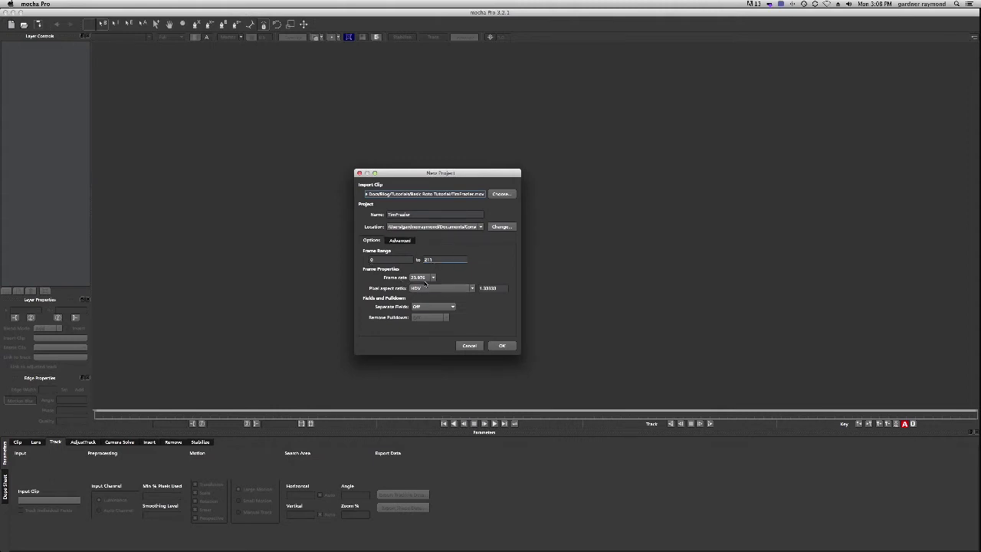
click(398, 239)
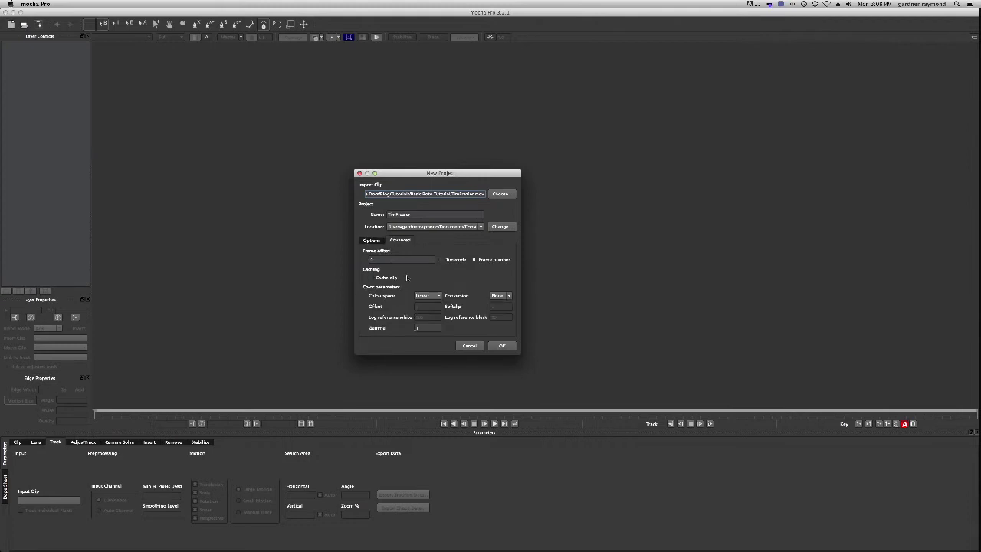
click(372, 278)
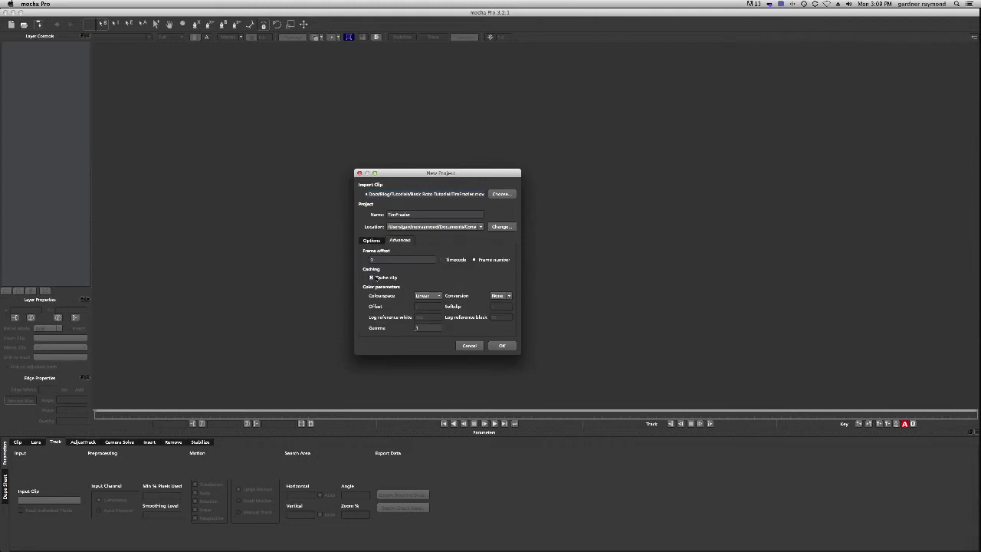
click(503, 345)
click(462, 286)
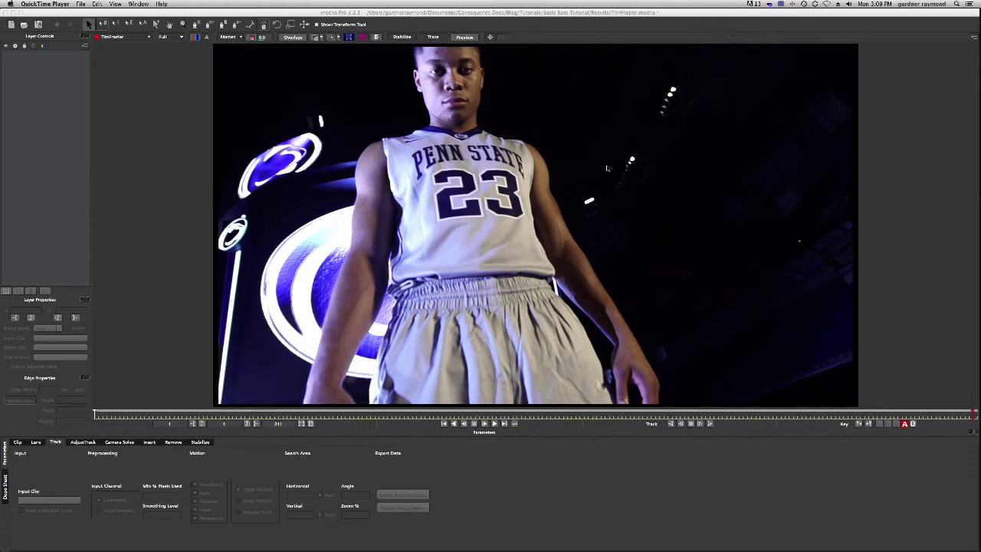
Play the imported clip to preview the player's movement and return to the first frame.
click(494, 424)
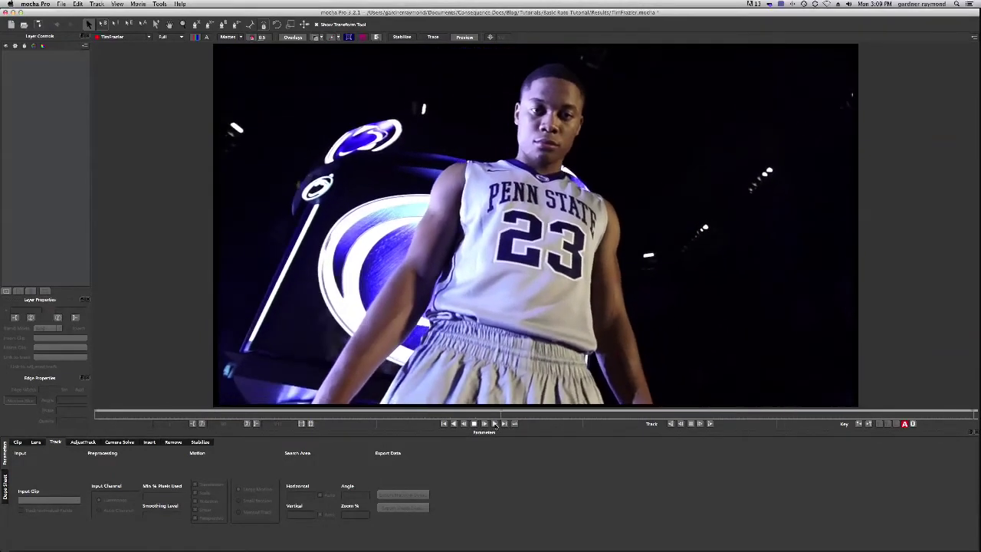
click(474, 424)
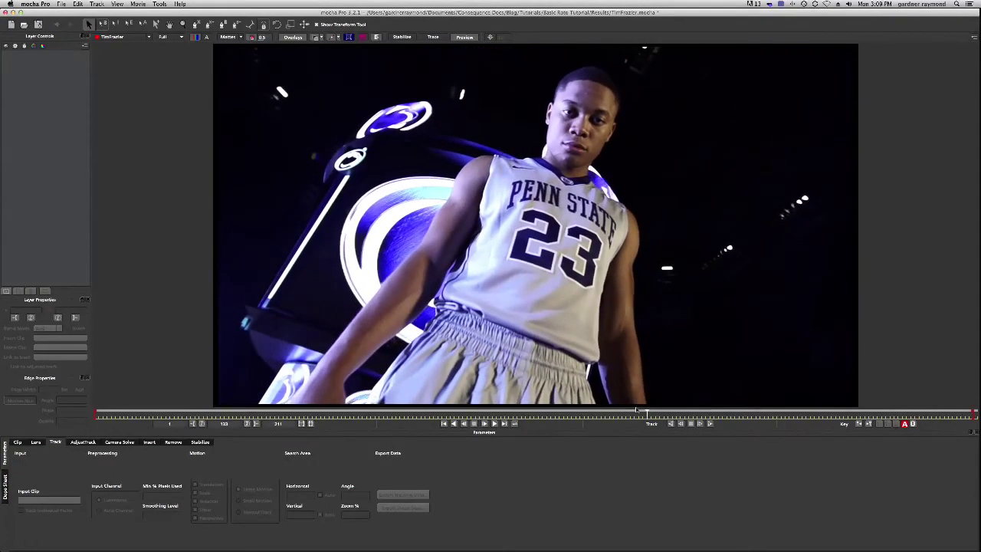
drag(646, 414, 96, 414)
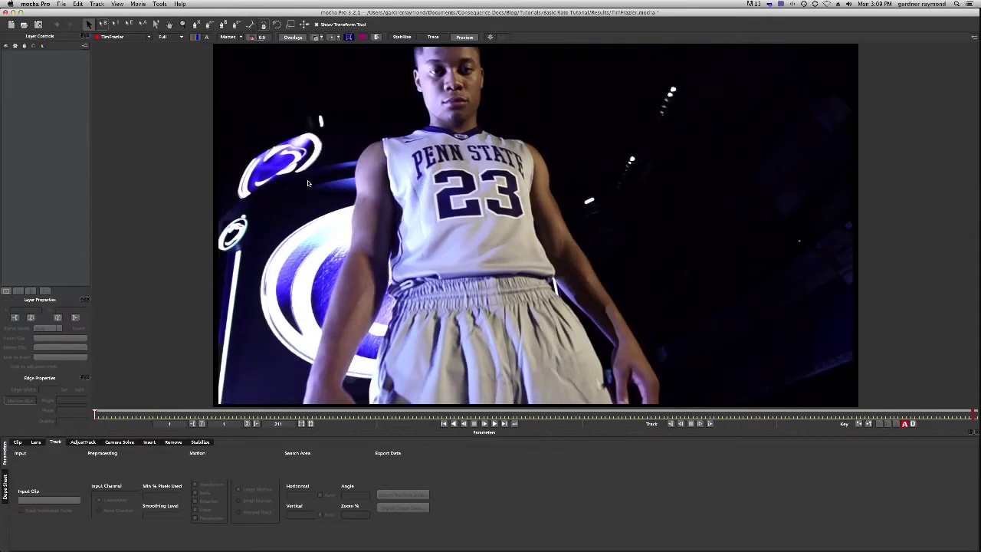
Draw a closed X-spline around the front of the player's jersey, from the collar down to the waistband.
key(b)
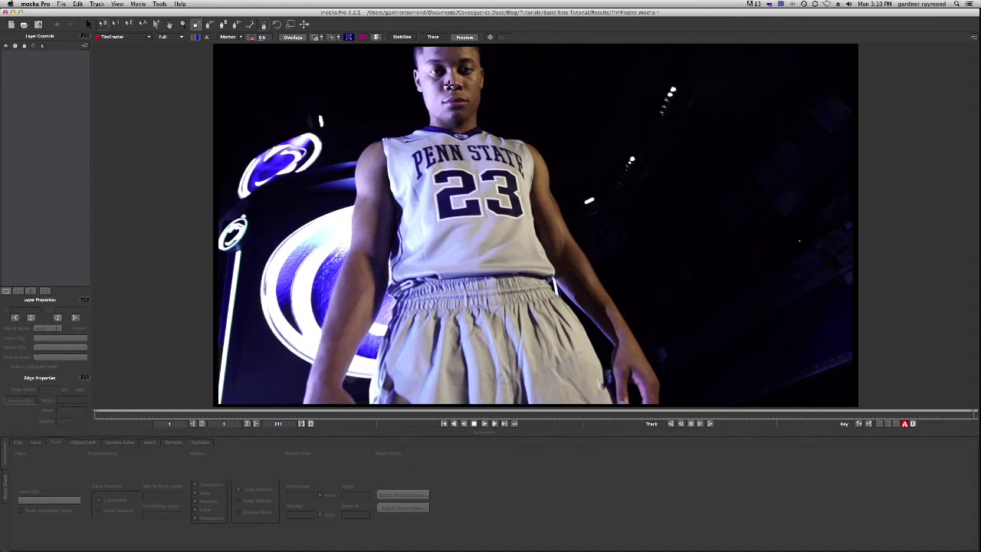
click(516, 141)
click(456, 127)
click(396, 139)
click(380, 144)
click(395, 269)
click(400, 293)
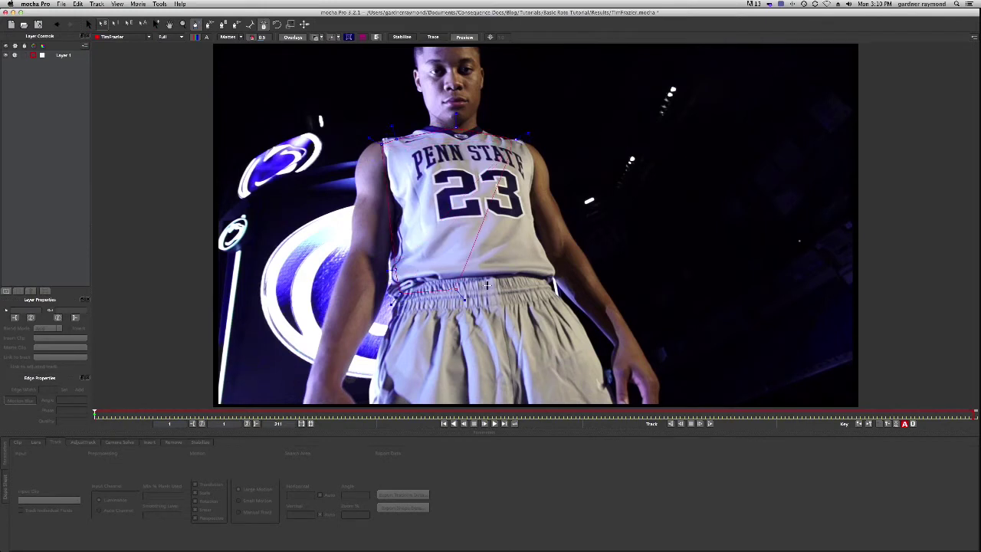
click(547, 285)
click(532, 227)
click(526, 154)
click(507, 152)
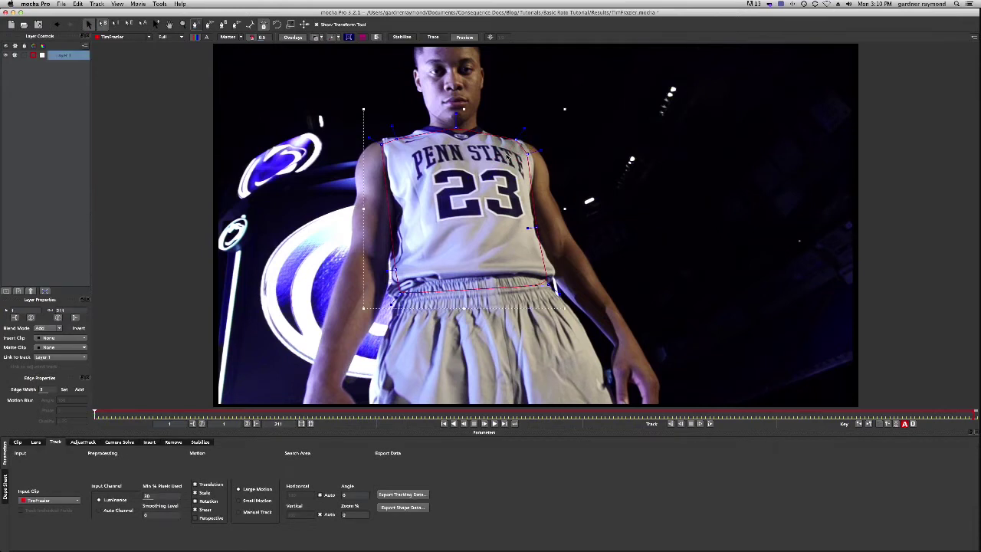
Rename the jersey spline's layer as "Chest Track".
double_click(63, 57)
text(Chas)
key(Return)
double_click(77, 55)
key(Right)
key(Return)
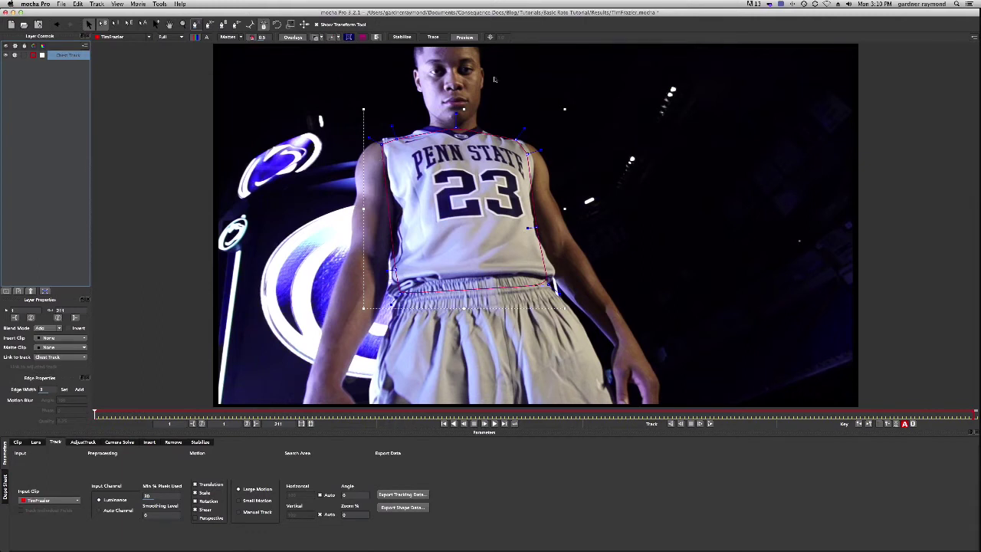
Draw a second closed X-spline layer around the left-of-frame arm, from the shoulder down to the wrist.
click(197, 24)
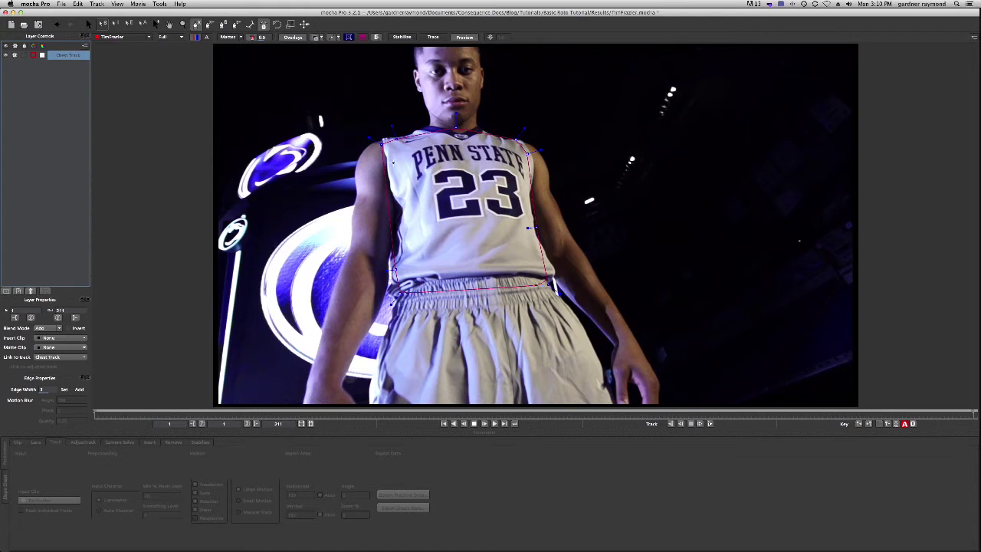
click(380, 140)
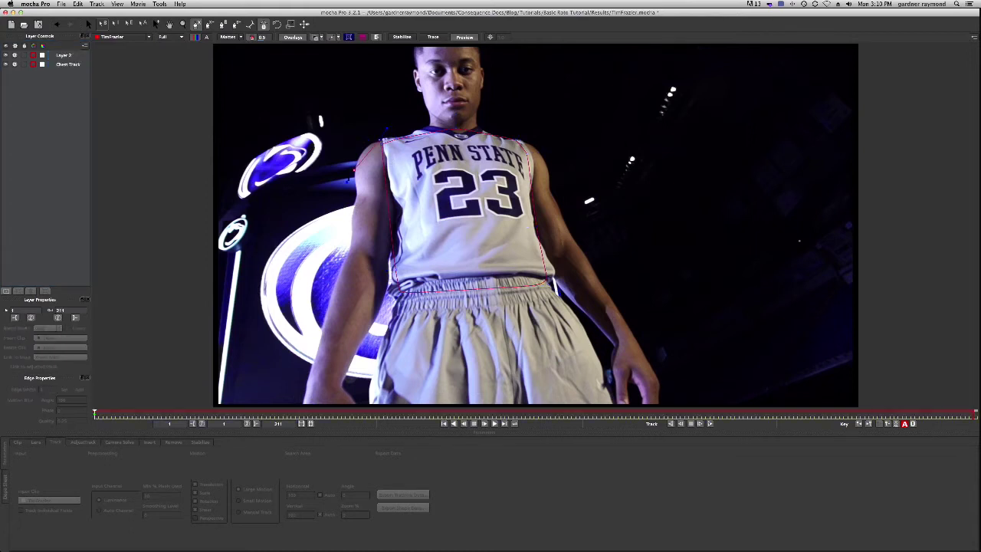
click(359, 202)
click(345, 270)
click(302, 394)
click(347, 394)
click(382, 311)
click(393, 228)
right_click(400, 212)
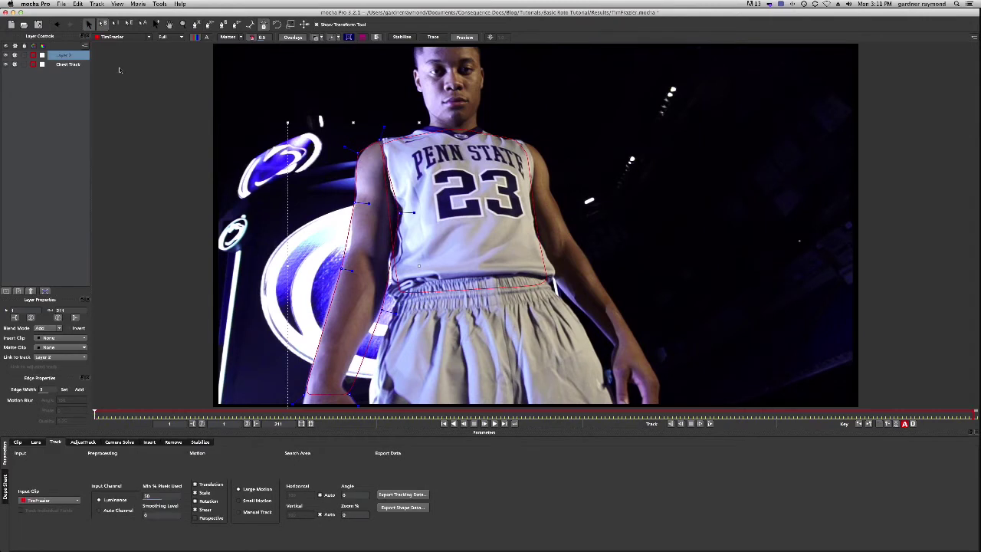
Rename the left-of-frame arm spline's layer as "Left Arm".
double_click(63, 55)
text(Left Arm)
key(Return)
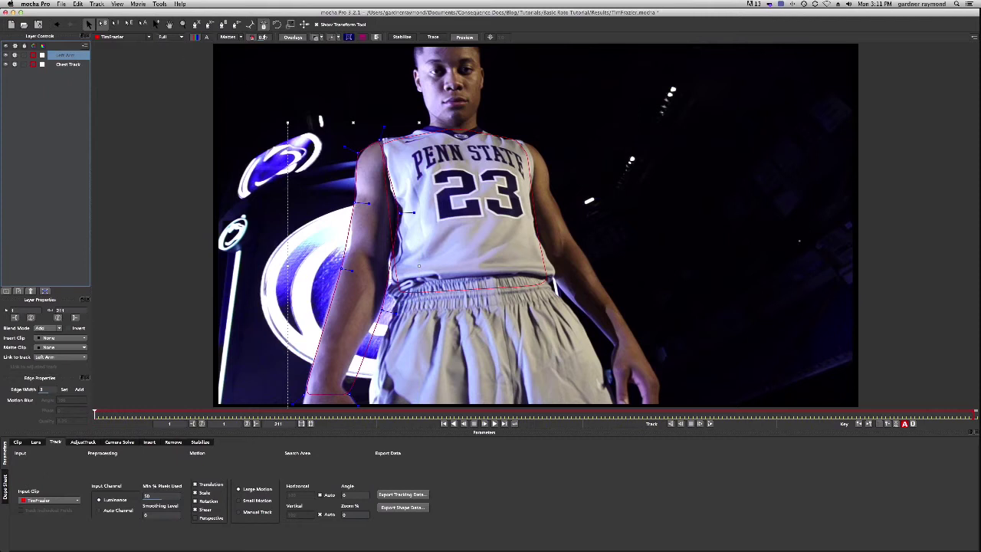
Draw a third closed X-spline layer around the right-of-frame arm, from the shoulder down to the hand.
click(196, 24)
click(523, 140)
click(546, 155)
click(551, 189)
click(568, 231)
click(644, 352)
click(623, 345)
click(600, 376)
click(612, 349)
click(549, 275)
right_click(527, 206)
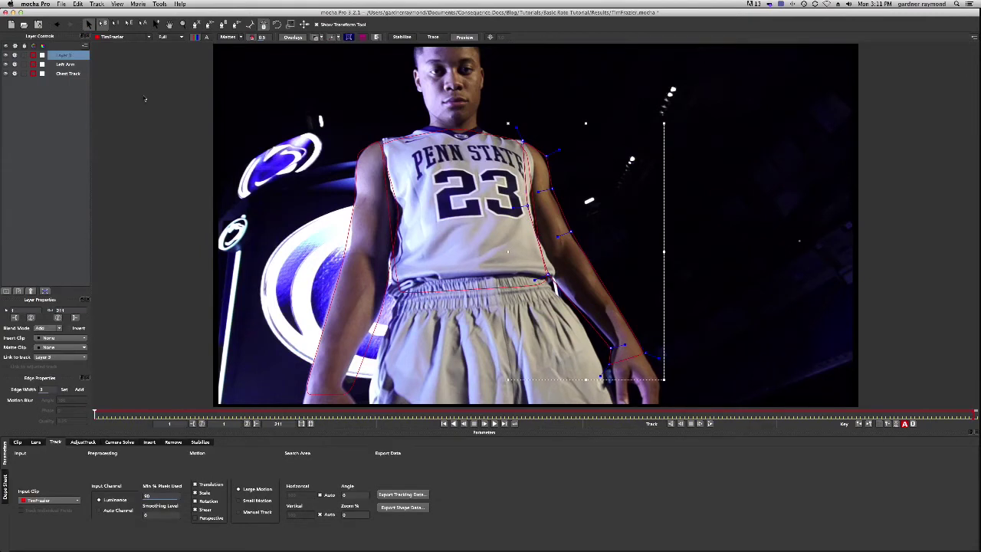
Rename the right-of-frame arm spline's layer as "Right Arm".
double_click(63, 56)
text(Right Arm)
key(Return)
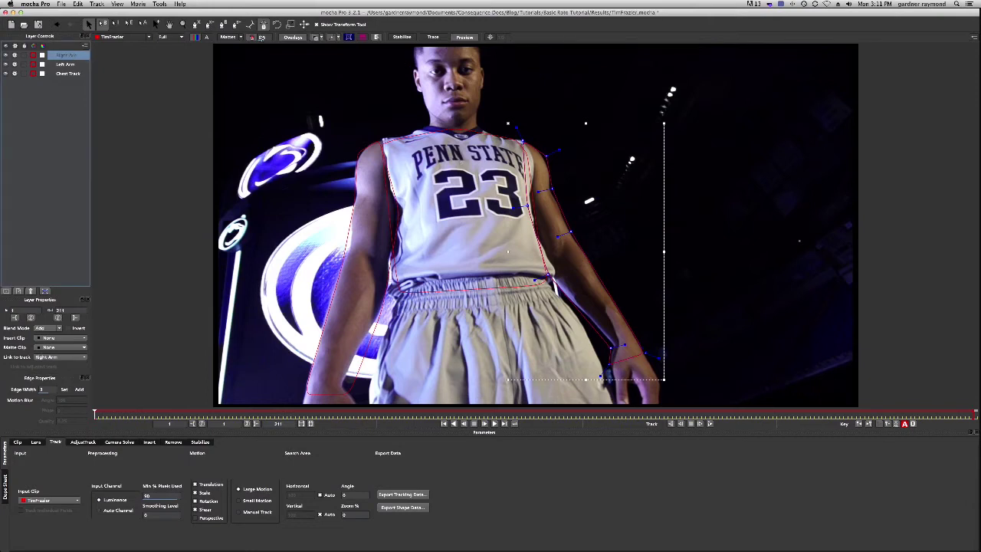
Draw a closed X-spline layer around the player's head, from the forehead down to the neck.
click(197, 24)
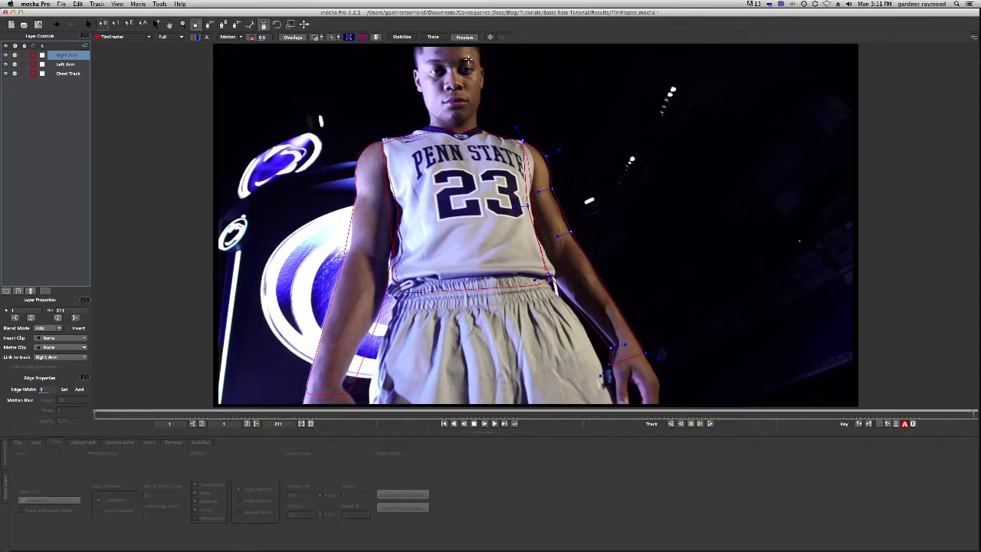
click(475, 48)
click(418, 49)
click(416, 73)
click(423, 94)
click(438, 123)
click(477, 122)
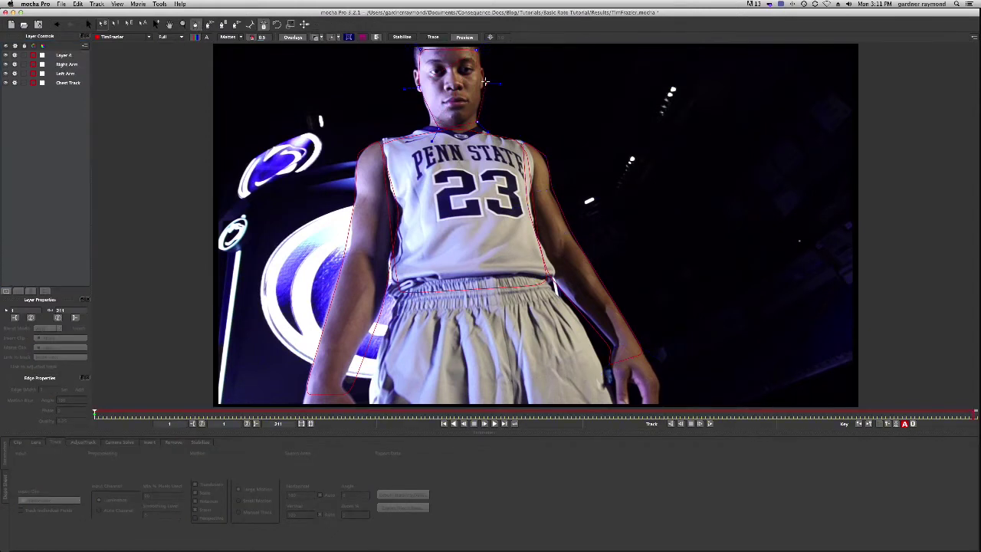
right_click(484, 79)
Rename the head spline's layer as "Face".
double_click(65, 56)
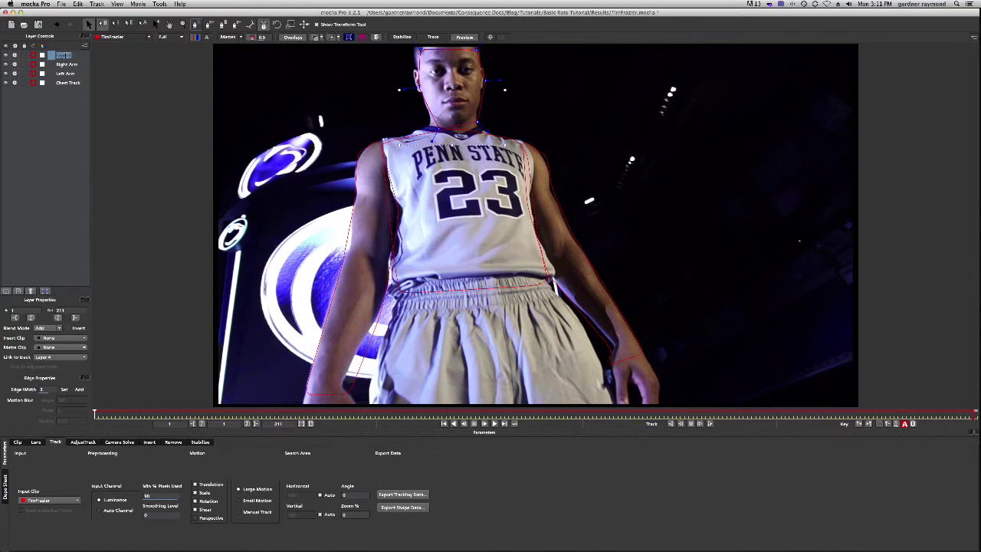
text(Face)
key(Return)
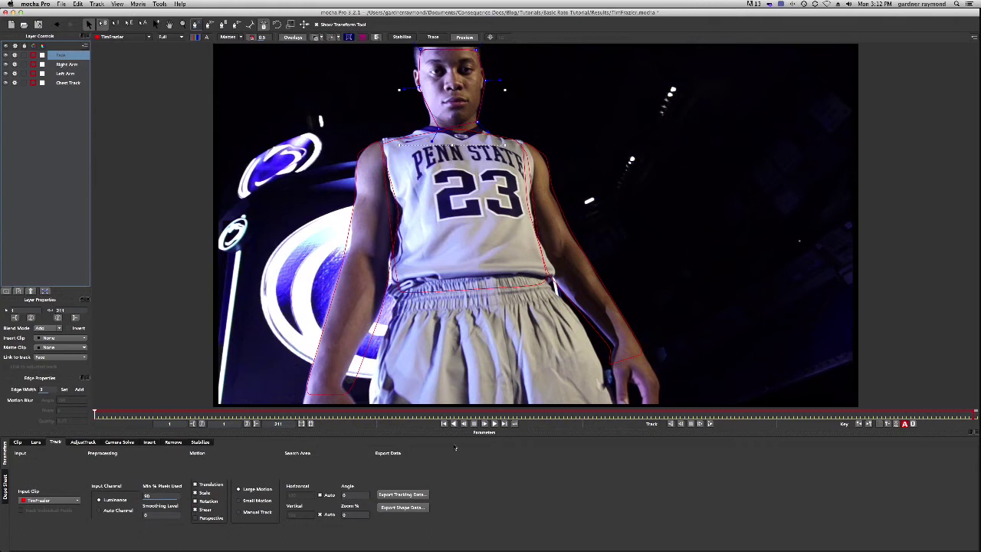
Track all the spline layers forward to the end of the clip and play back the result.
click(710, 424)
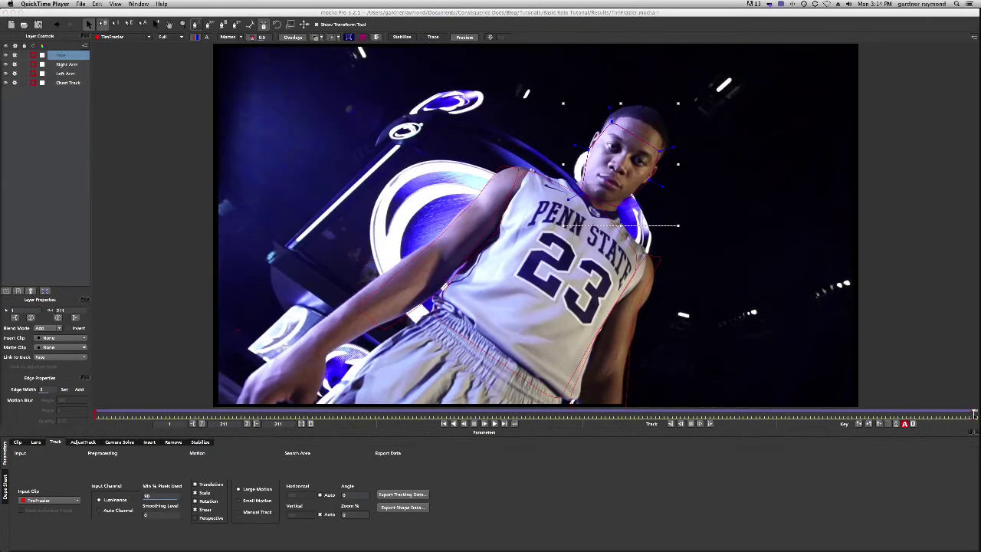
click(494, 423)
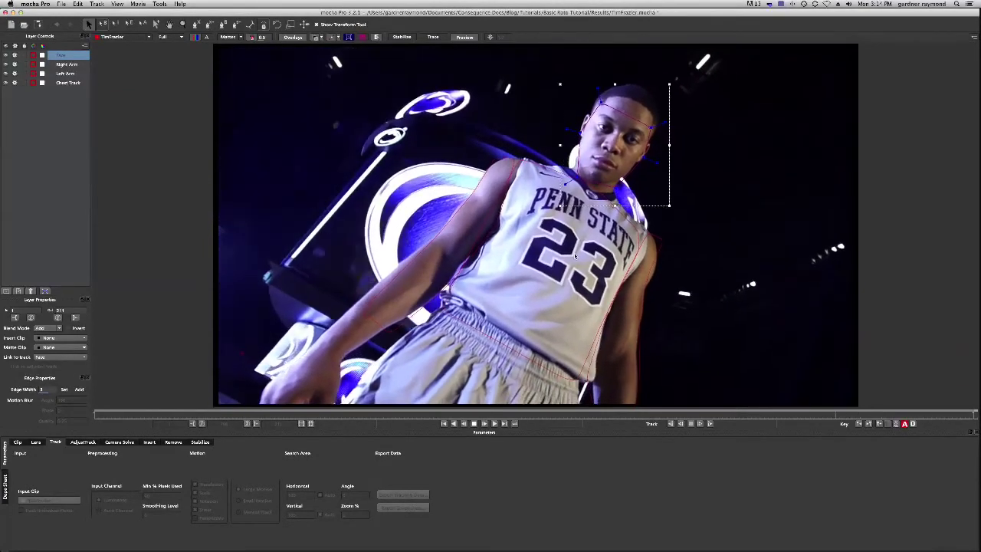
drag(573, 303, 525, 226)
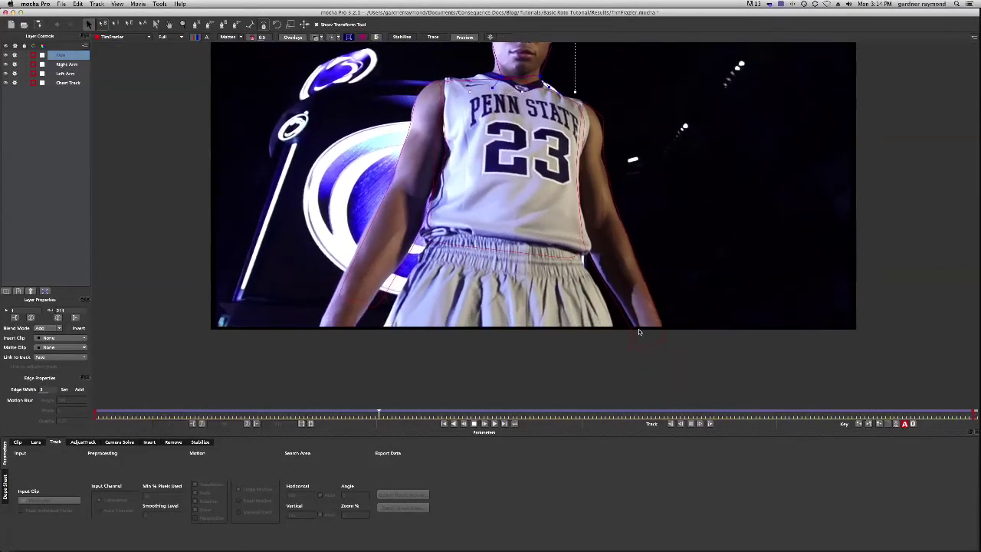
drag(498, 170, 516, 271)
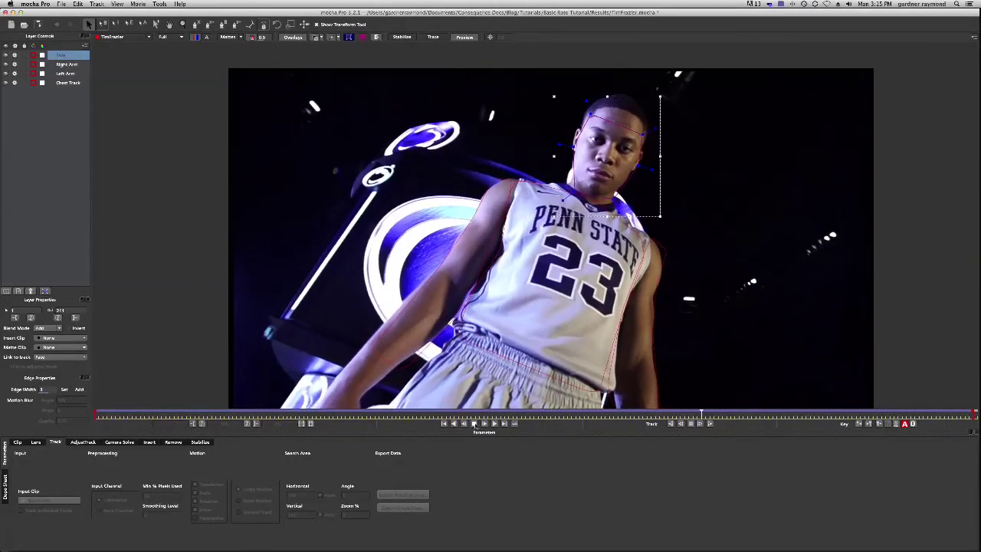
click(475, 424)
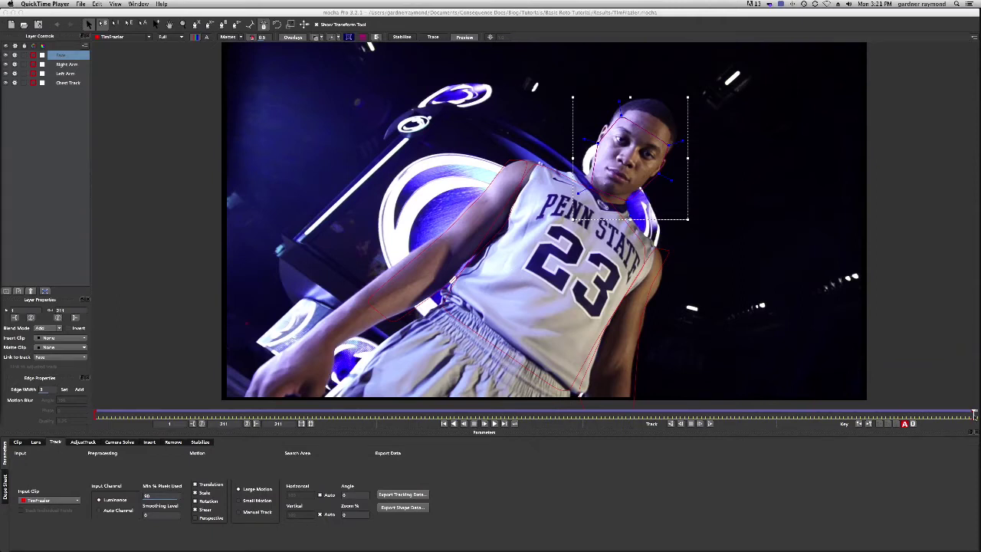
Review the tracked splines across the clip, then draw a closed X-spline around the background scoreboard at frame 210.
mouse_move(973, 414)
mouse_down()
mouse_move(84, 407)
mouse_move(738, 432)
mouse_move(967, 415)
mouse_up()
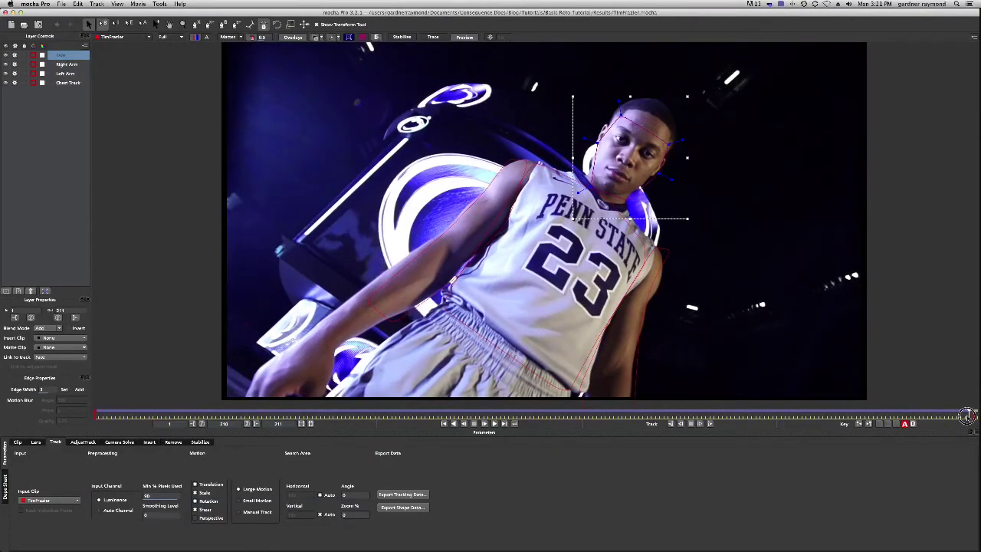
drag(967, 414, 970, 415)
drag(780, 426, 31, 396)
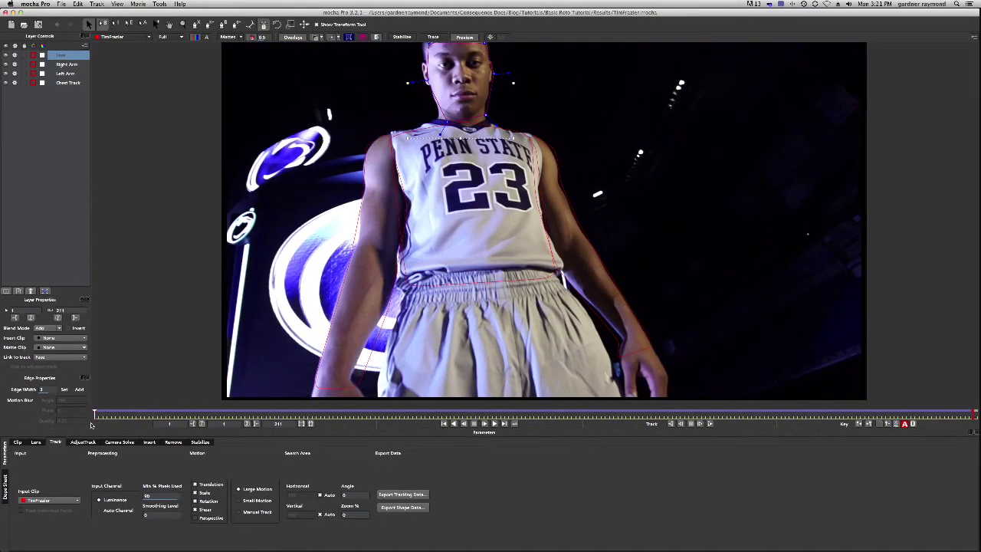
drag(95, 417, 970, 420)
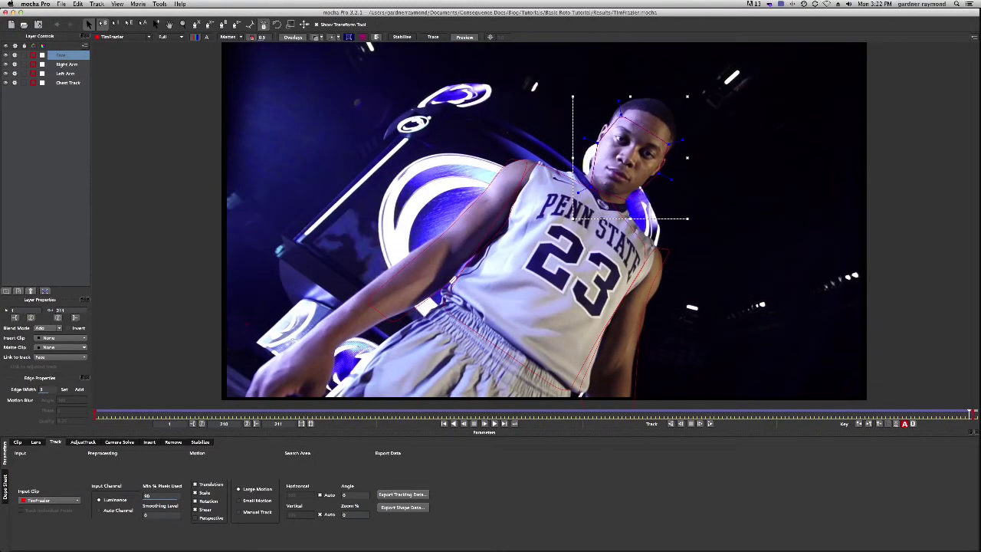
click(195, 23)
click(444, 102)
click(431, 101)
click(389, 126)
click(280, 238)
click(346, 294)
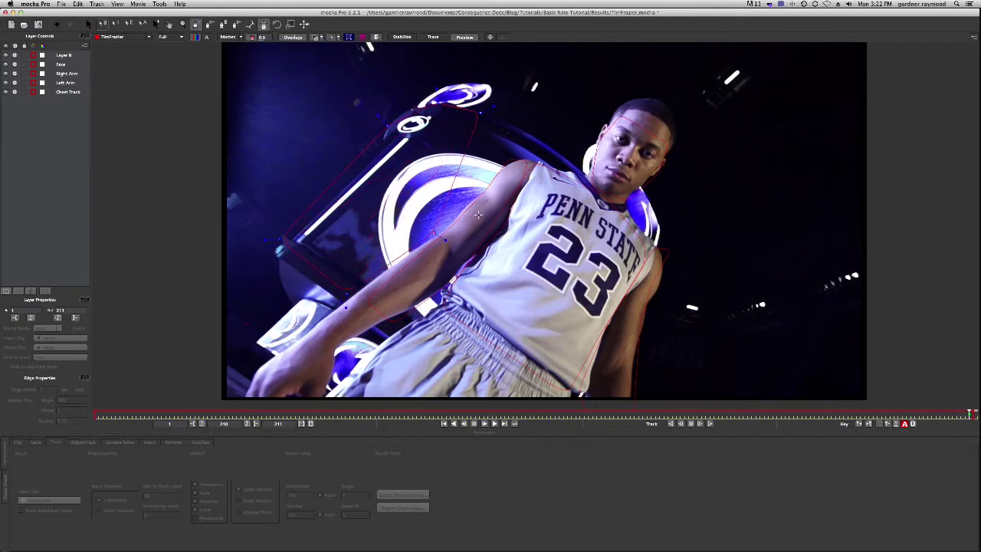
click(531, 138)
right_click(498, 125)
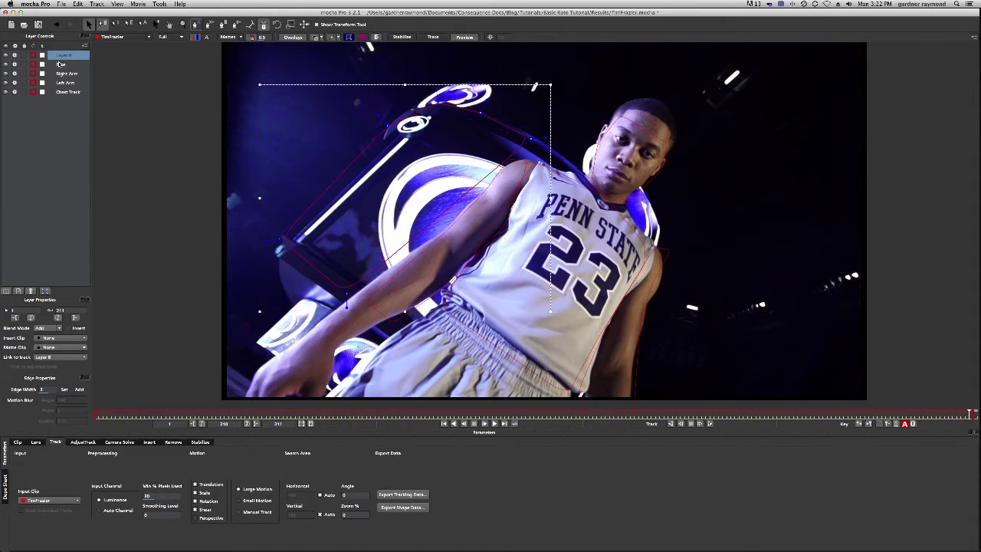
Turn off tracking for the Face, Right Arm, Left Arm and Chest Track layers.
click(14, 65)
click(15, 74)
click(14, 83)
click(14, 92)
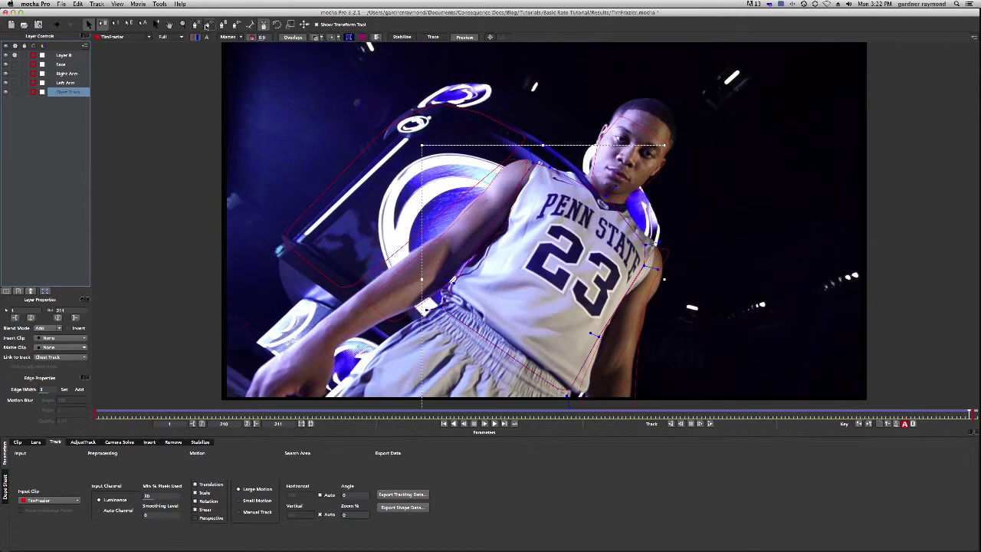
Draw a small closed X-spline layer around the middle cluster of arena lights in the dark background beside the player.
click(195, 25)
click(764, 295)
click(735, 310)
click(748, 321)
click(773, 305)
click(772, 305)
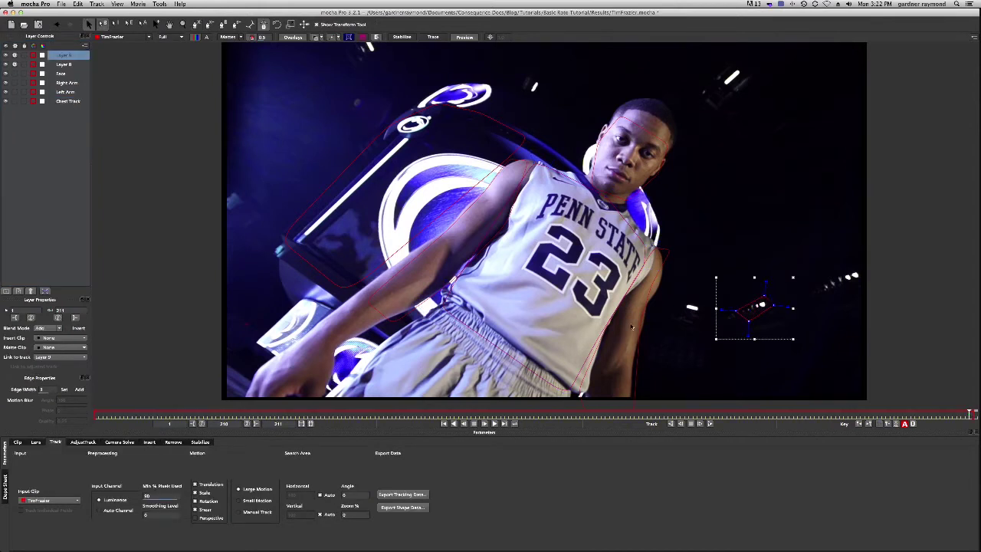
Rename the arena light spline's layer as "Light" and the scoreboard spline's layer as "Jumbotron".
text(Lig)
key(Return)
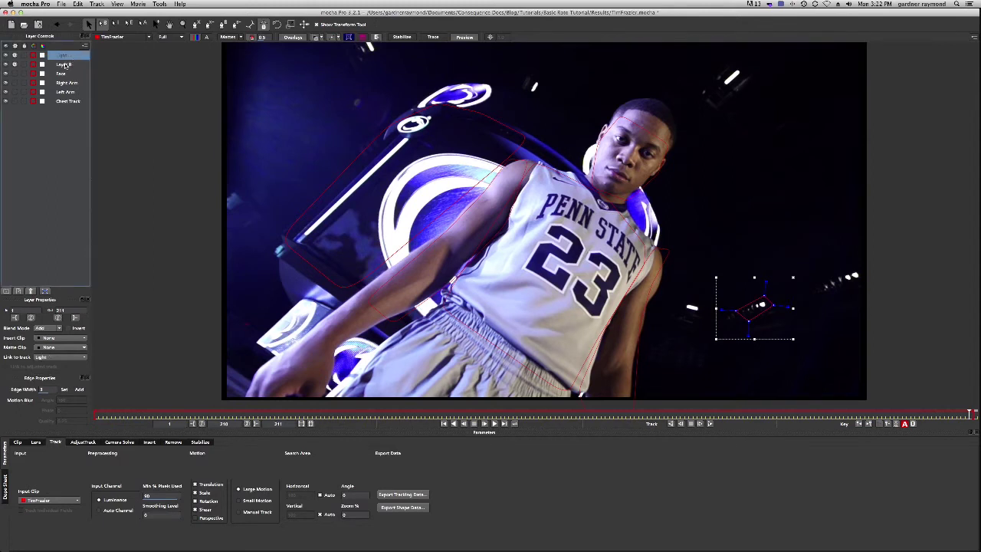
double_click(68, 64)
text(Arm)
text(botron)
key(Return)
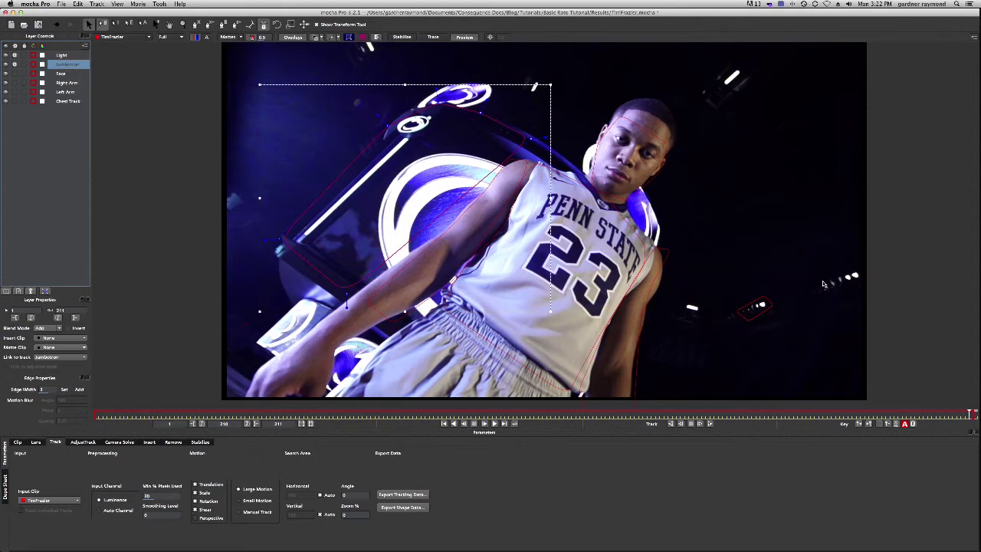
Track the Light and Jumbotron layers backward to the first frame and review the tracks across the clip.
click(672, 424)
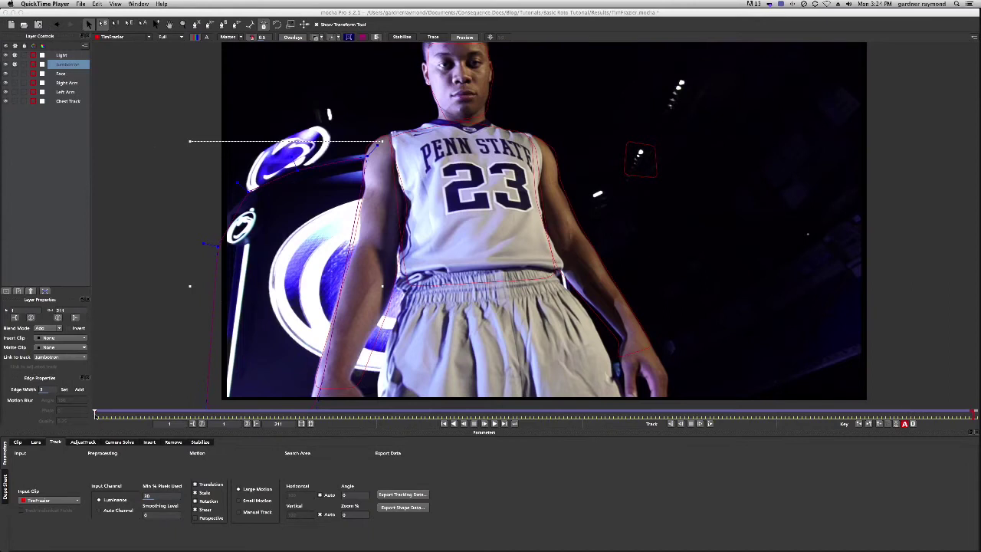
drag(100, 414, 836, 386)
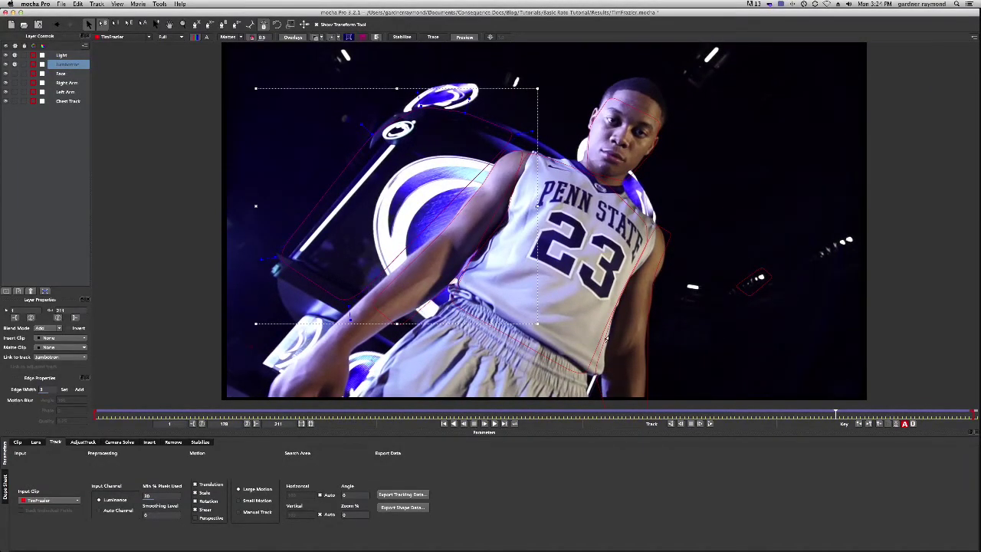
drag(835, 410, 49, 413)
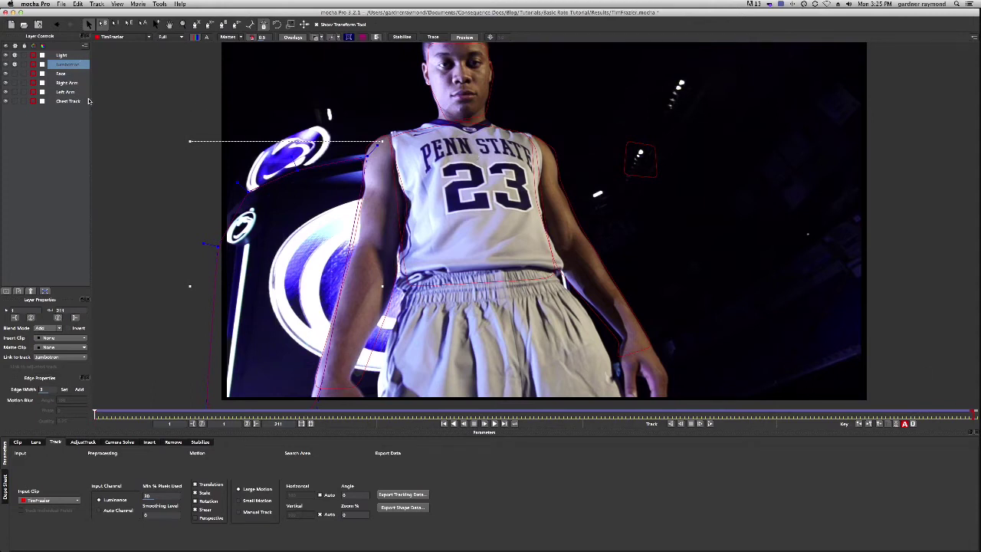
Copy the Chest Track layer's tracking data to the clipboard as After Effects Transform Data with anchor point, position, scale and rotation.
click(62, 103)
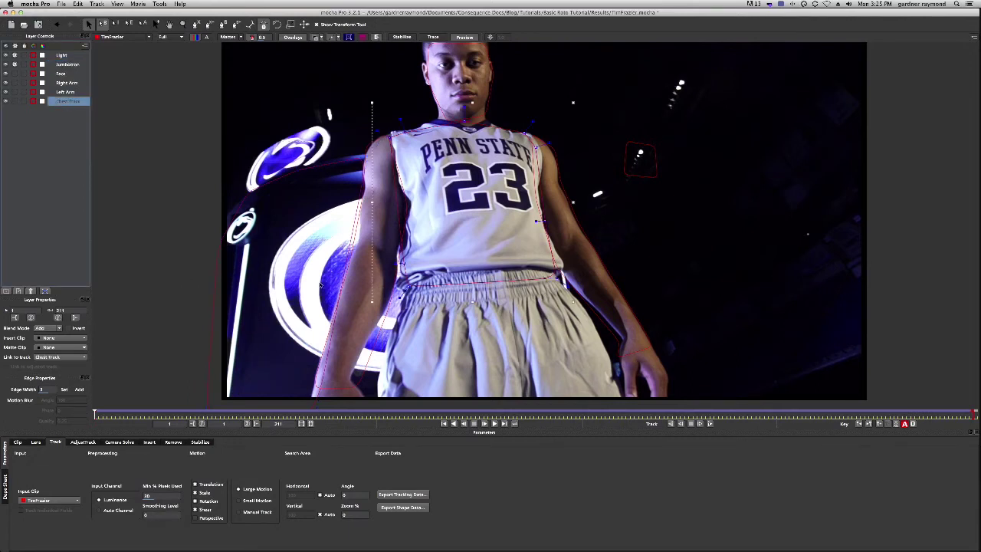
click(406, 495)
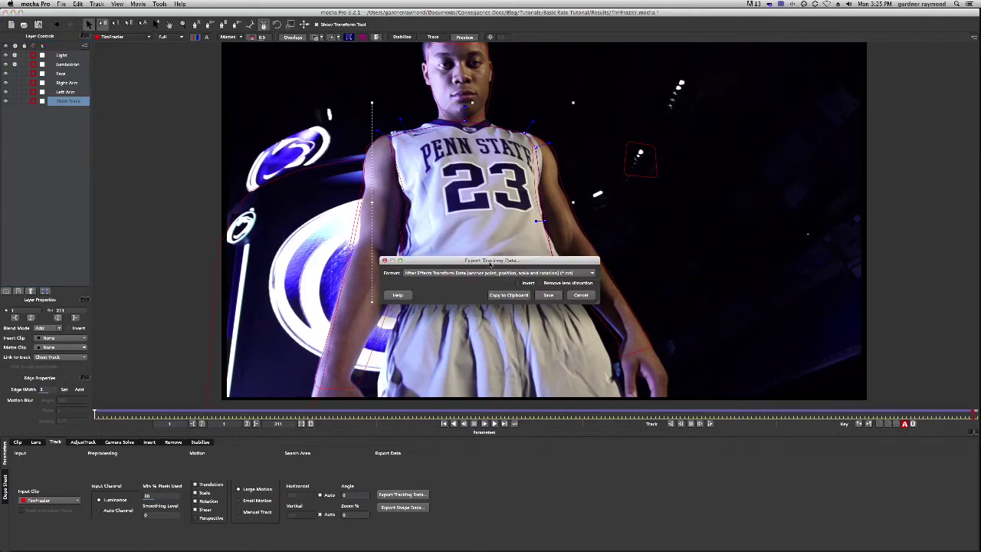
drag(492, 262, 483, 246)
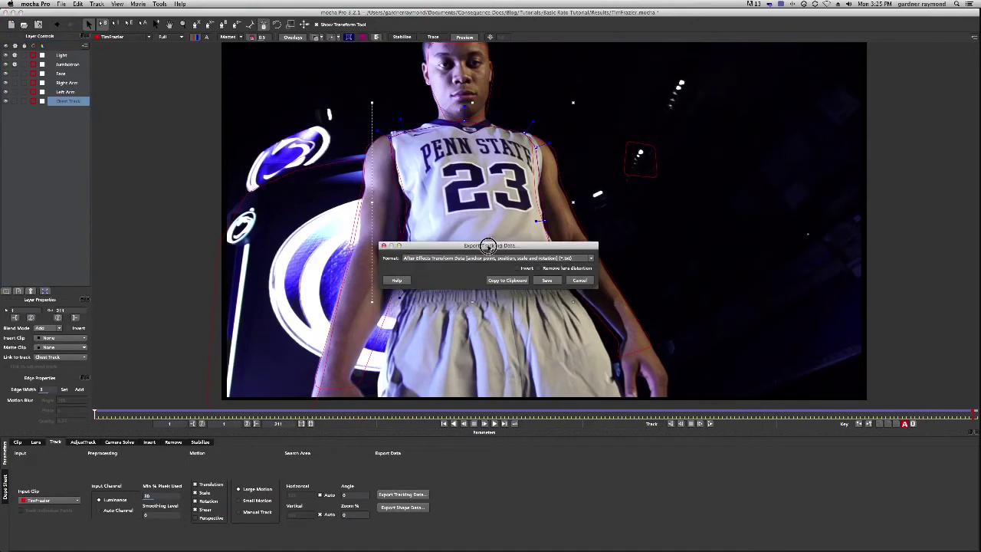
click(593, 260)
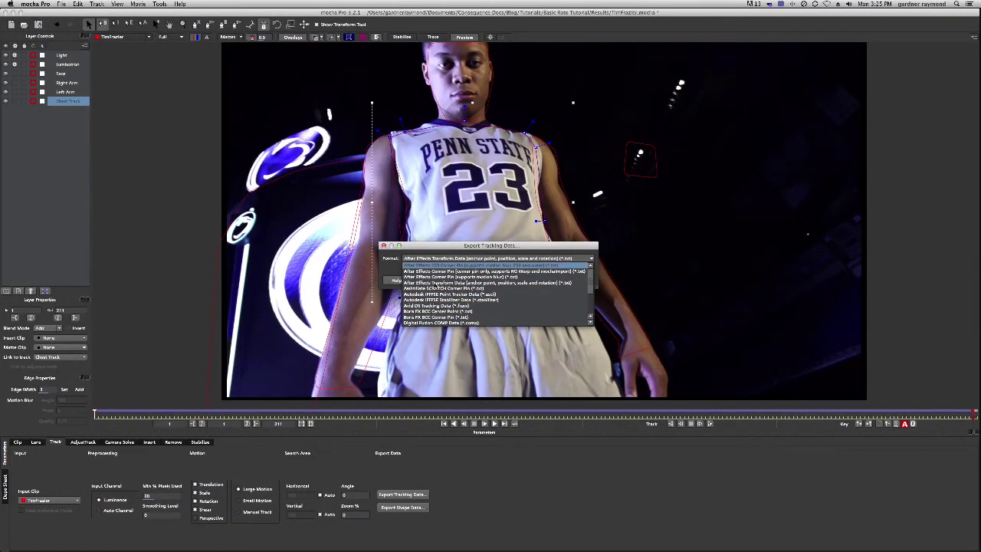
click(442, 283)
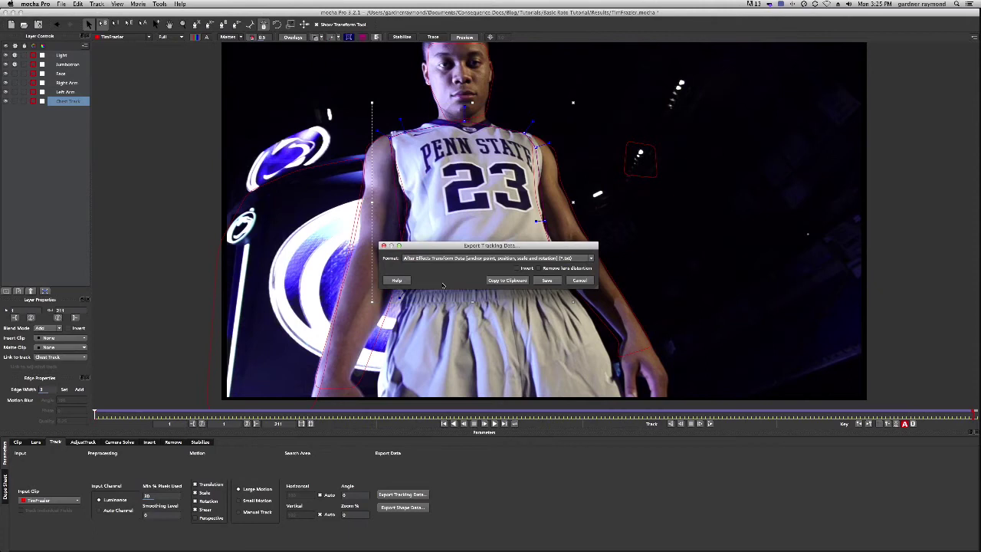
click(507, 280)
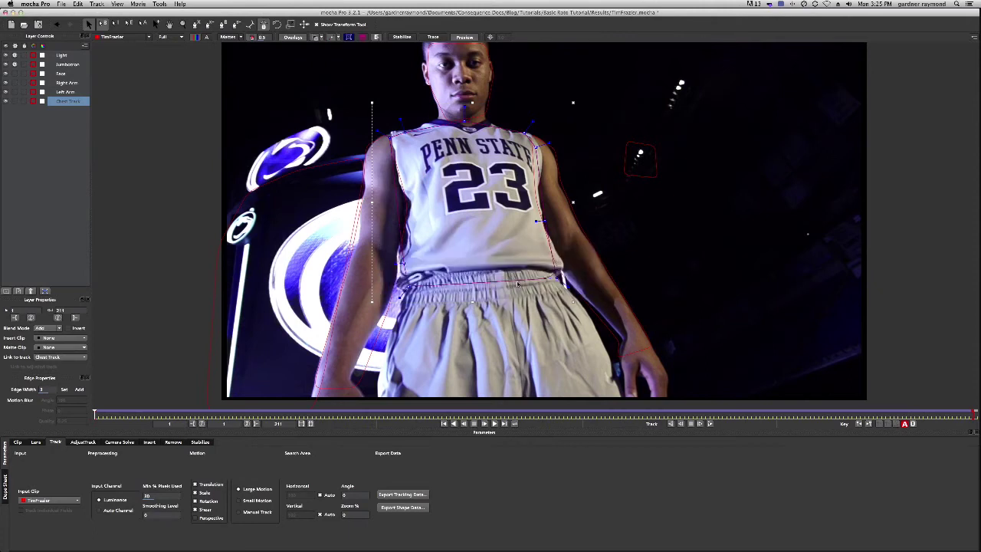
key(super+Tab)
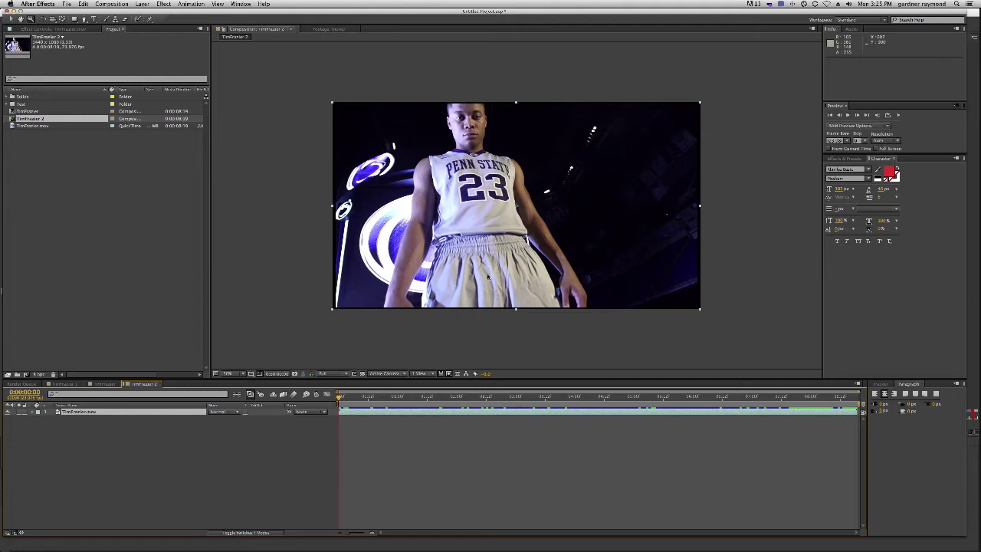
key(super+alt+shift+y)
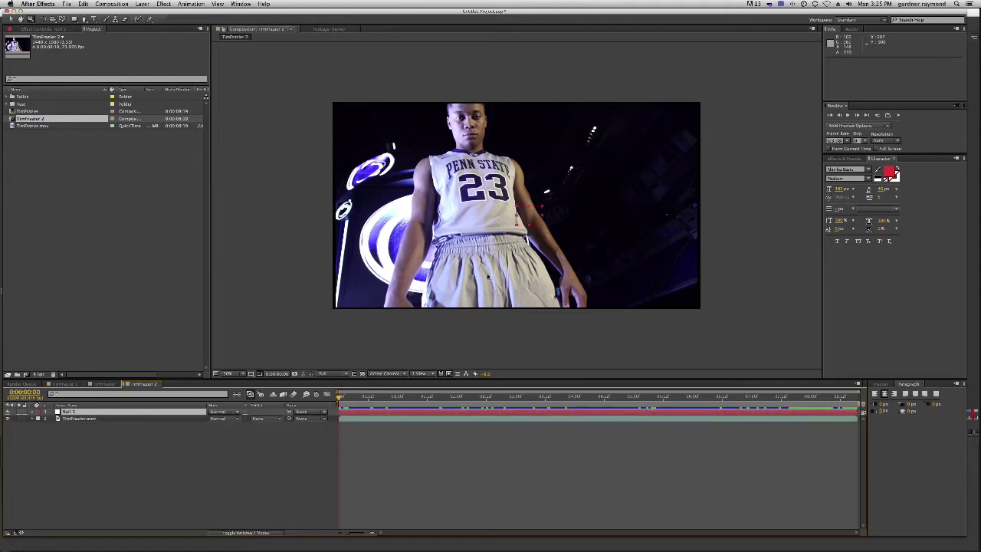
click(142, 4)
mouse_move(154, 13)
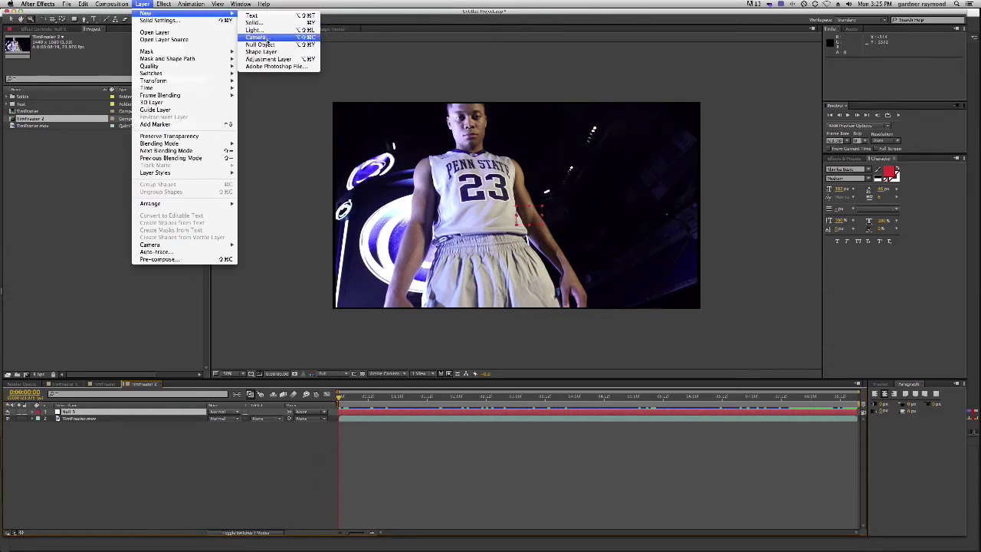
click(134, 443)
Rename the null object's layer as "Chest Tracker".
click(67, 411)
key(Return)
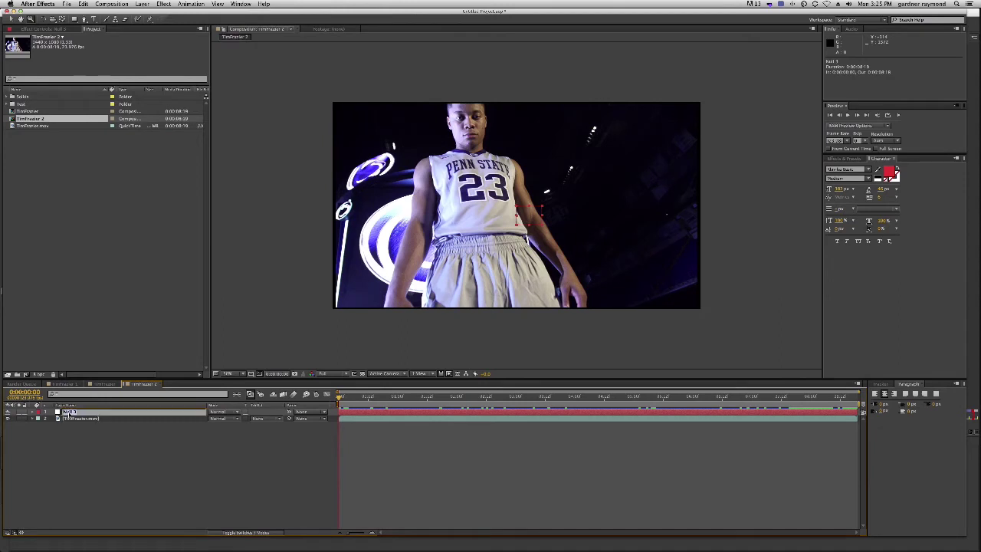
text(Ctrl)
text(t Tracker)
key(Return)
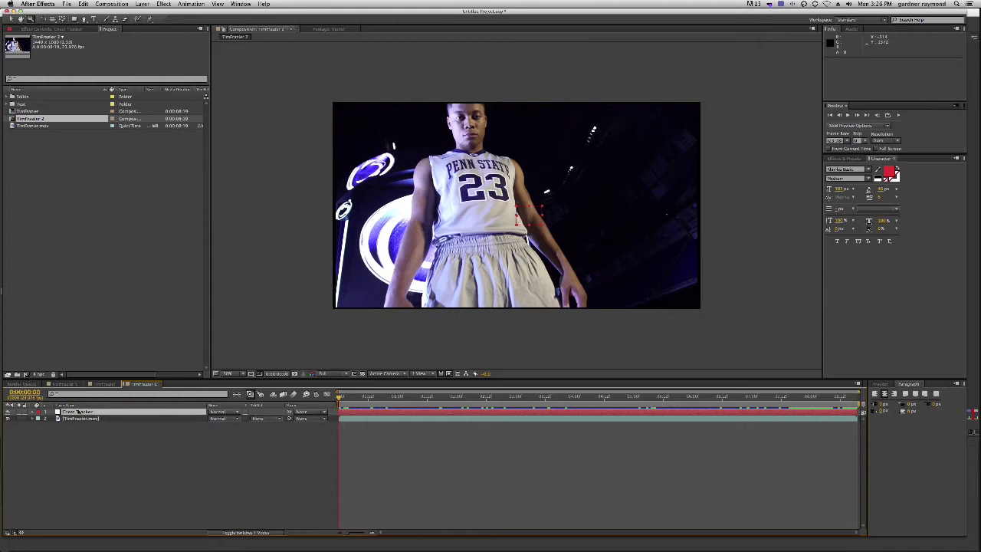
Paste the copied tracking data onto the Chest Tracker null and reveal its animated properties.
click(75, 414)
key(super+v)
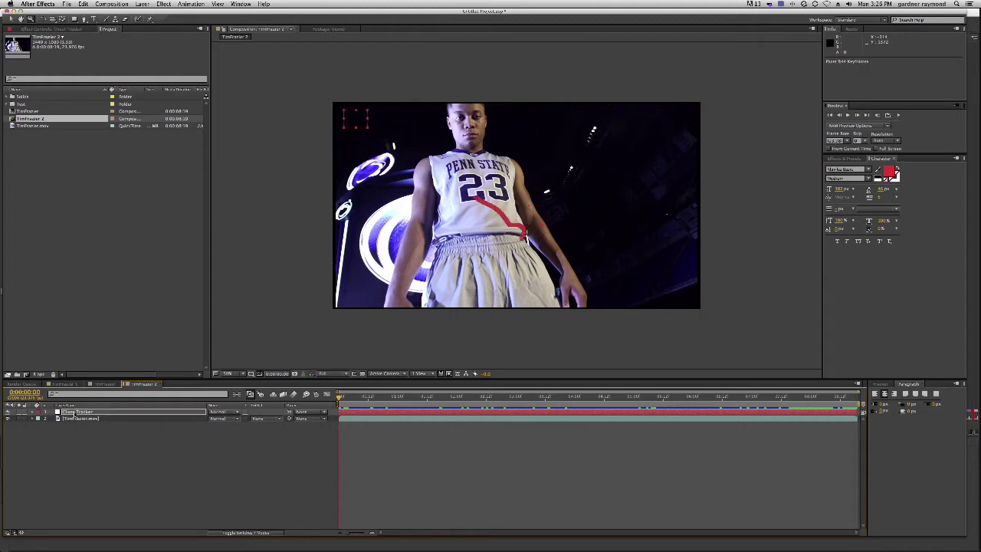
click(77, 413)
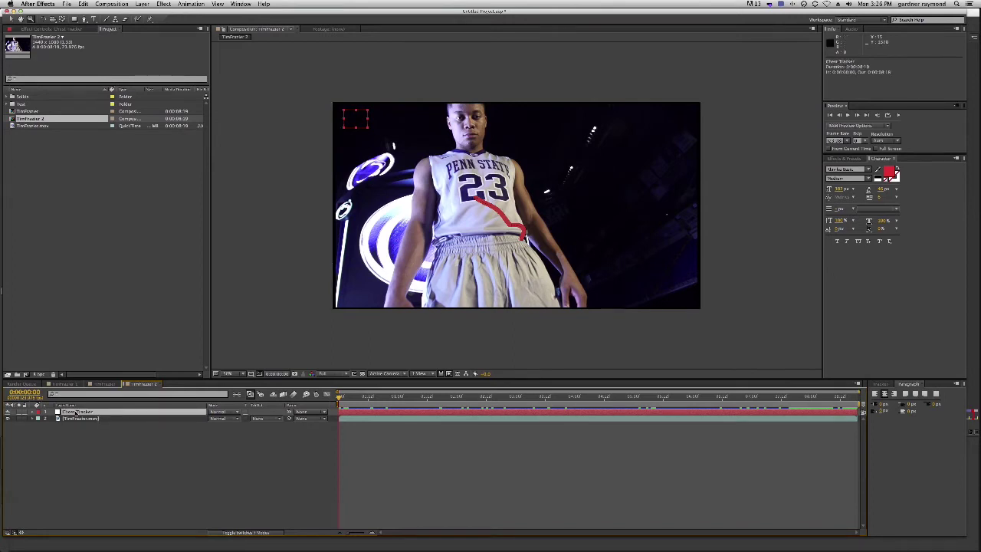
key(u)
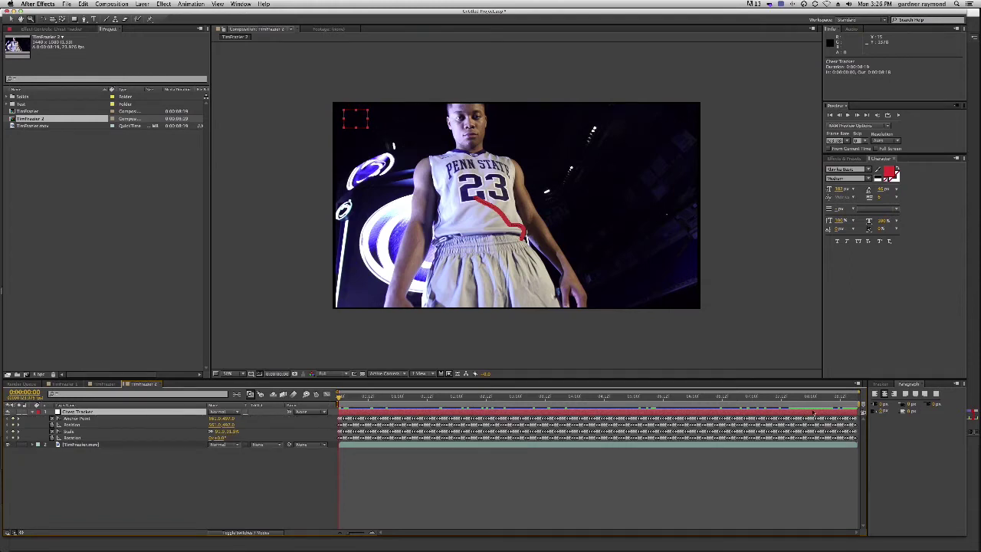
Remove the Chest Tracker null's Anchor Point keyframes, reset the anchor point, and check its motion through the clip.
click(77, 420)
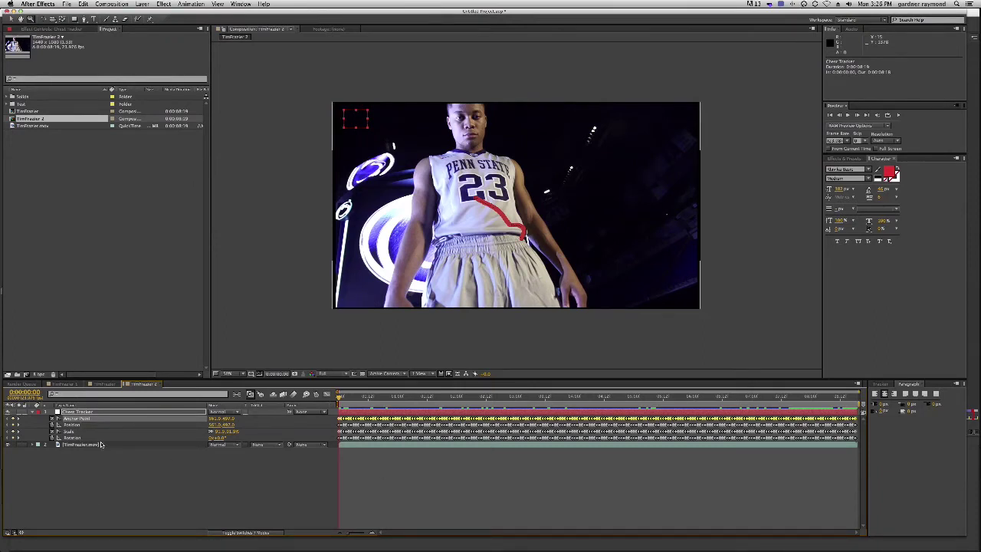
click(52, 419)
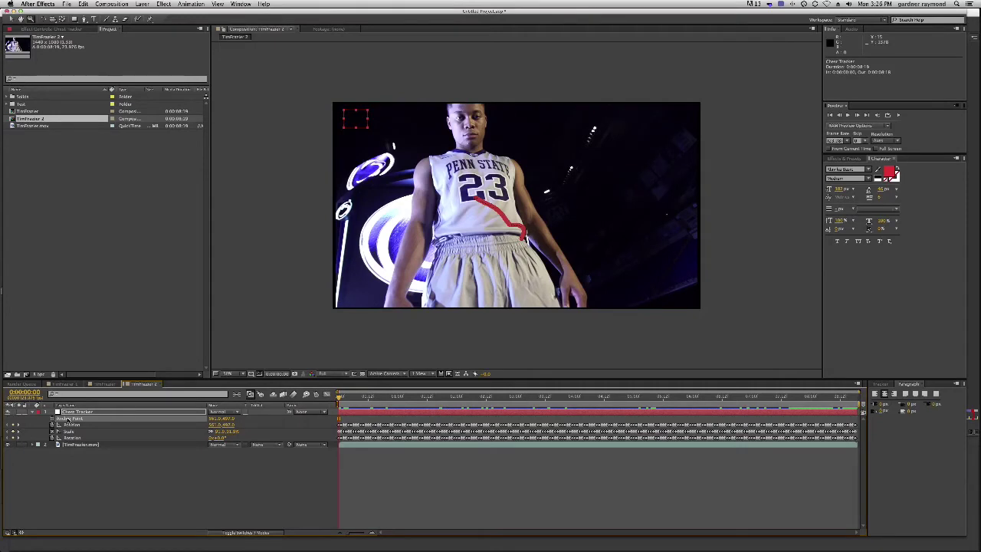
right_click(68, 419)
click(96, 470)
click(33, 411)
drag(339, 399, 778, 439)
drag(605, 443, 291, 431)
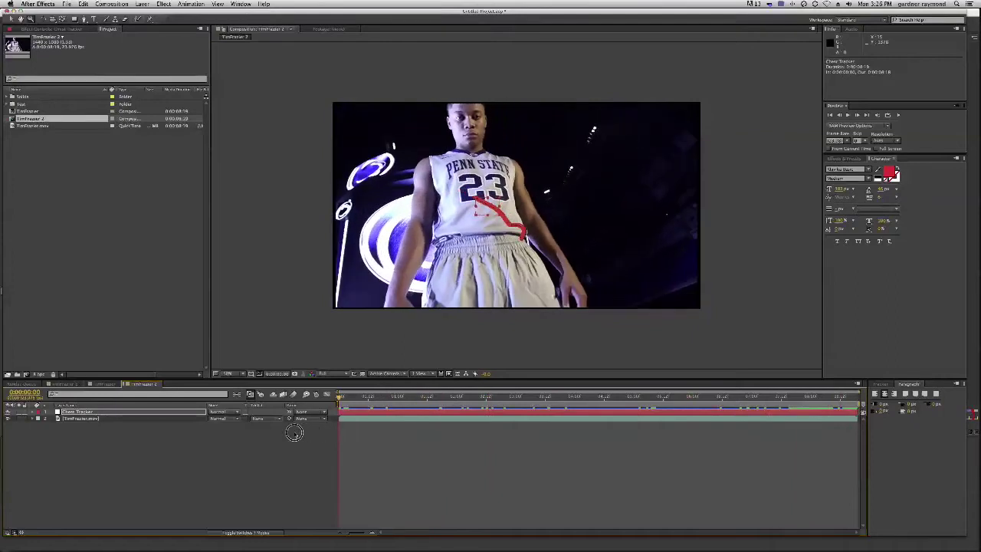
click(349, 410)
mouse_move(339, 397)
mouse_down()
mouse_move(386, 399)
mouse_move(328, 407)
mouse_up()
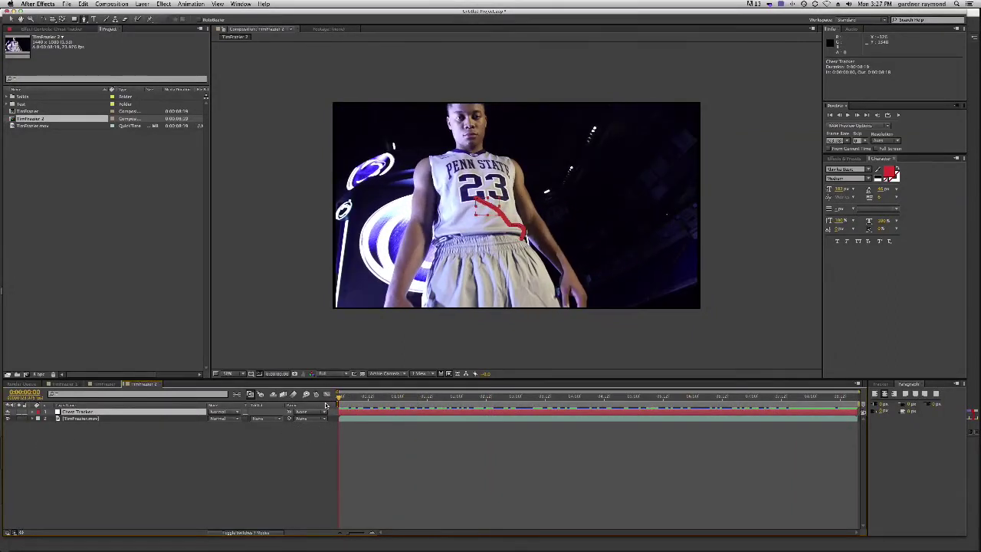
Create a white solid named "Chest Matte" and lower its opacity until the footage shows through.
key(super+y)
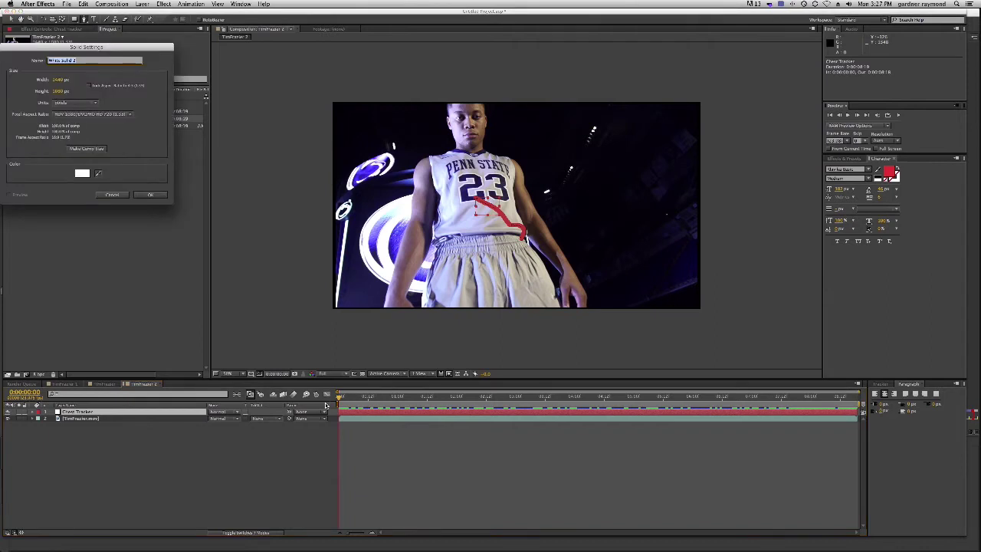
text(Ches)
key(Return)
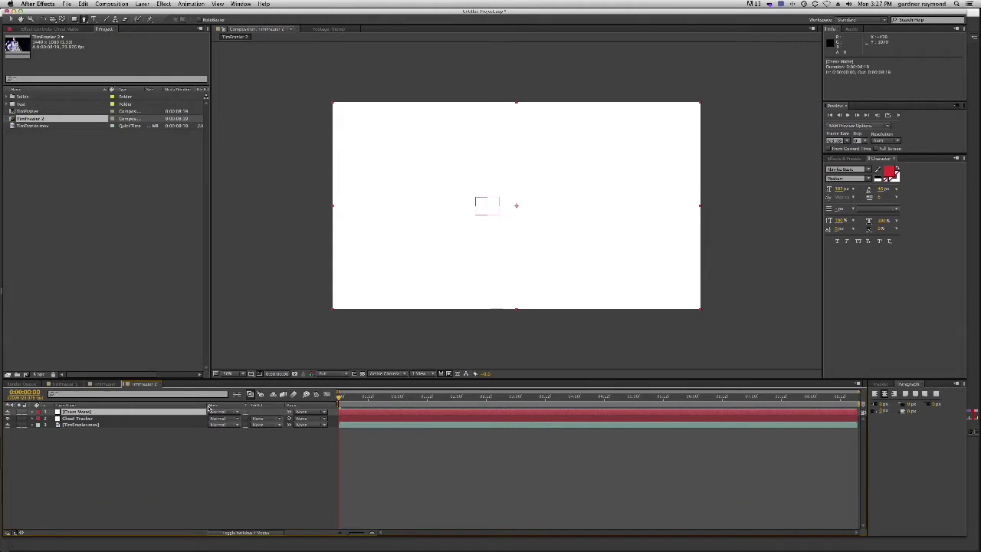
key(t)
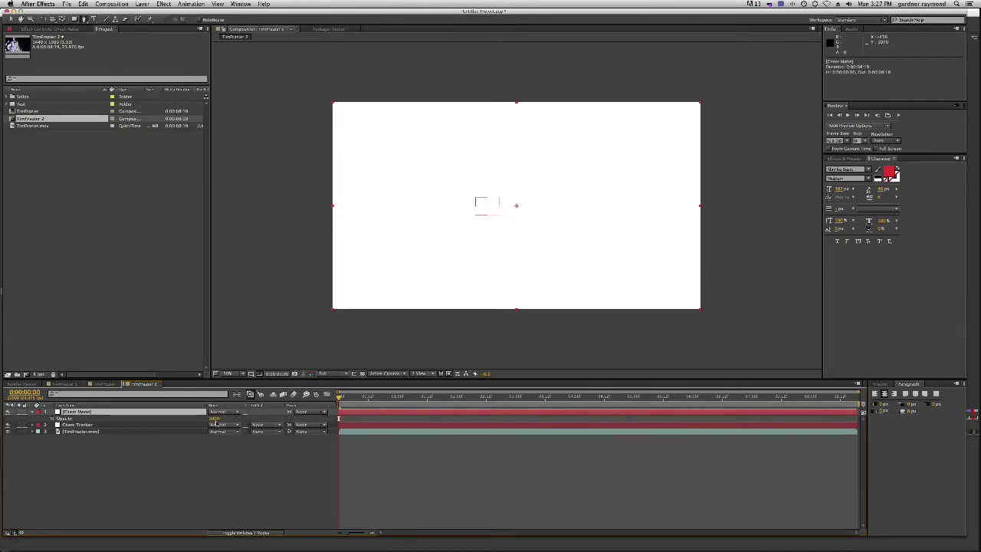
drag(216, 419, 85, 429)
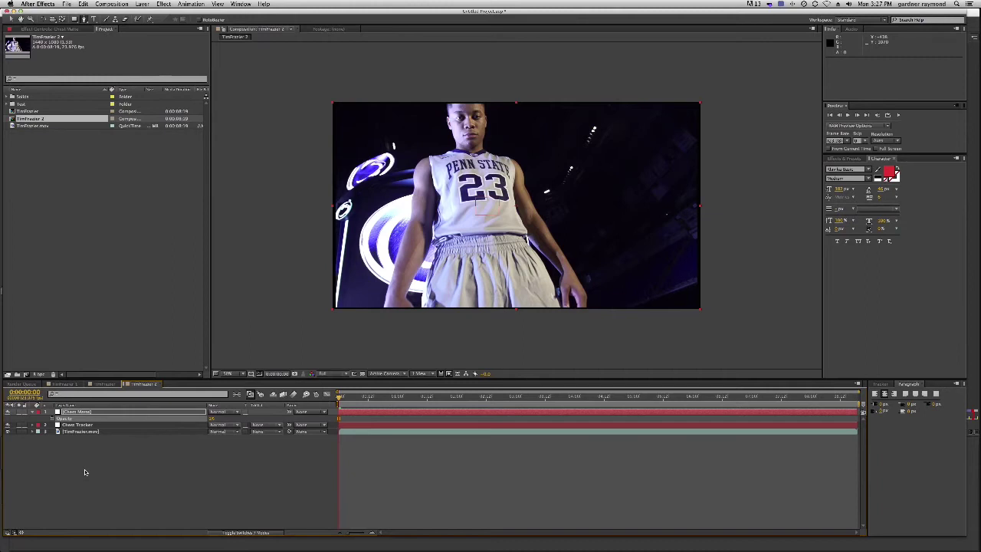
Start a Pen mask on the Chest Matte solid at the base of the neck, following the shoulder and armhole beside the Penn State logo.
click(82, 413)
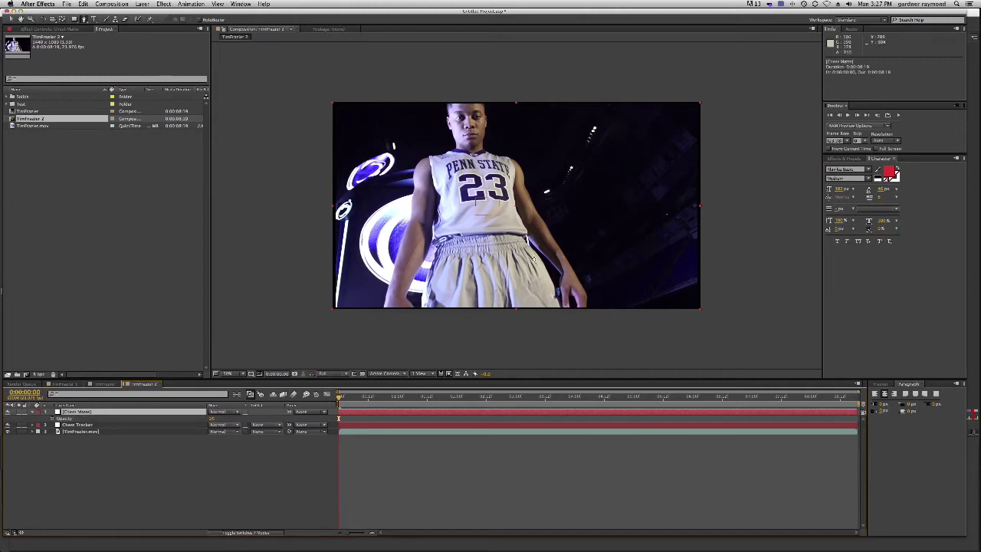
scroll(481, 194, up, 4)
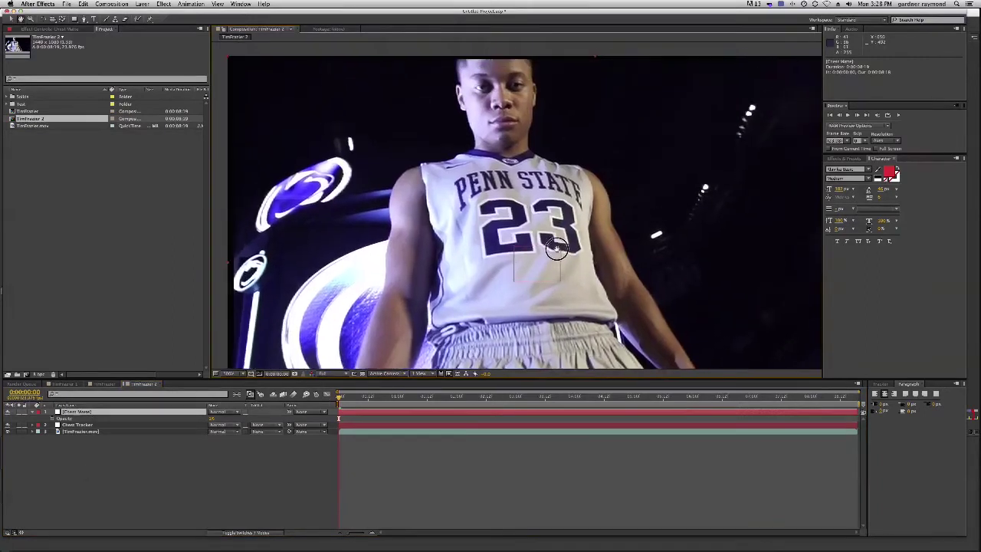
drag(529, 237, 525, 228)
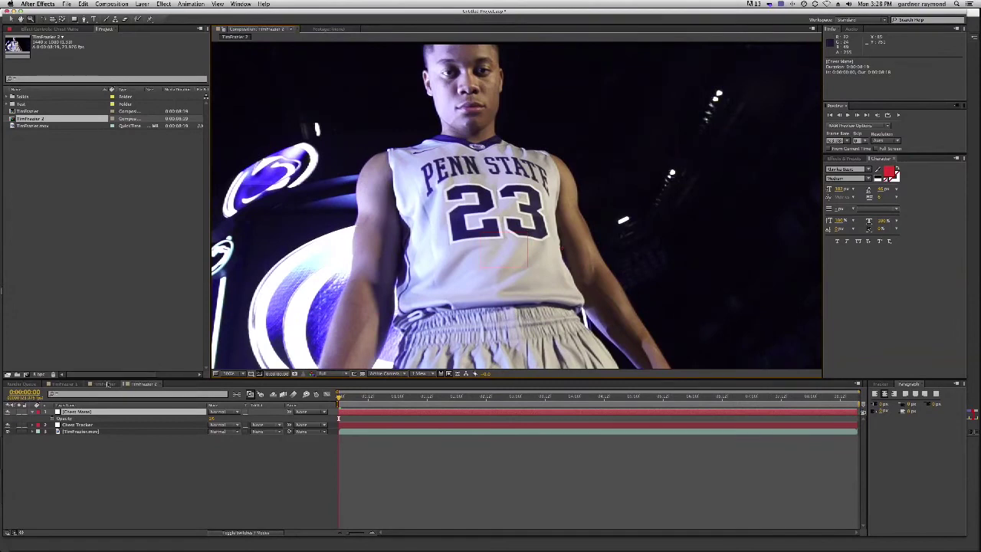
click(84, 19)
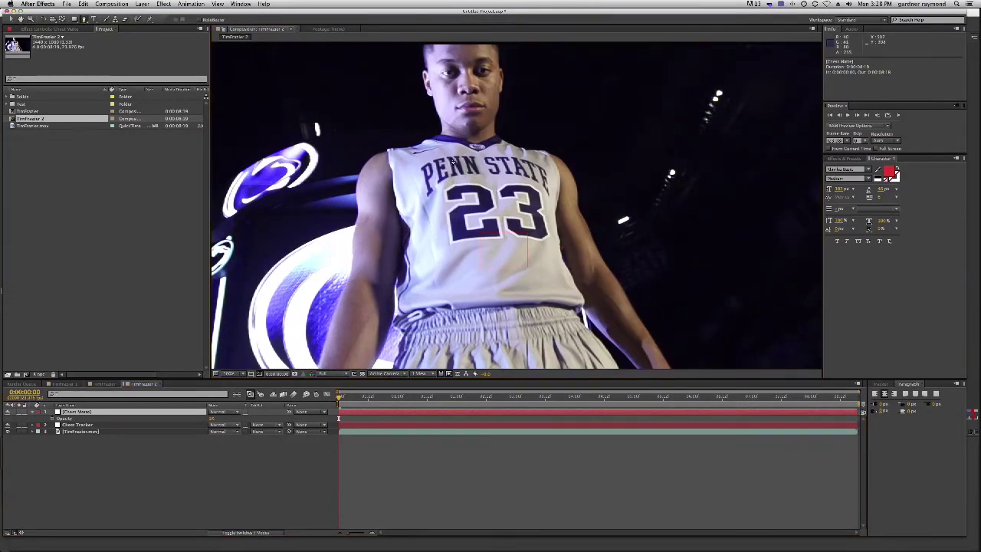
key(z)
click(457, 167)
drag(520, 204, 473, 156)
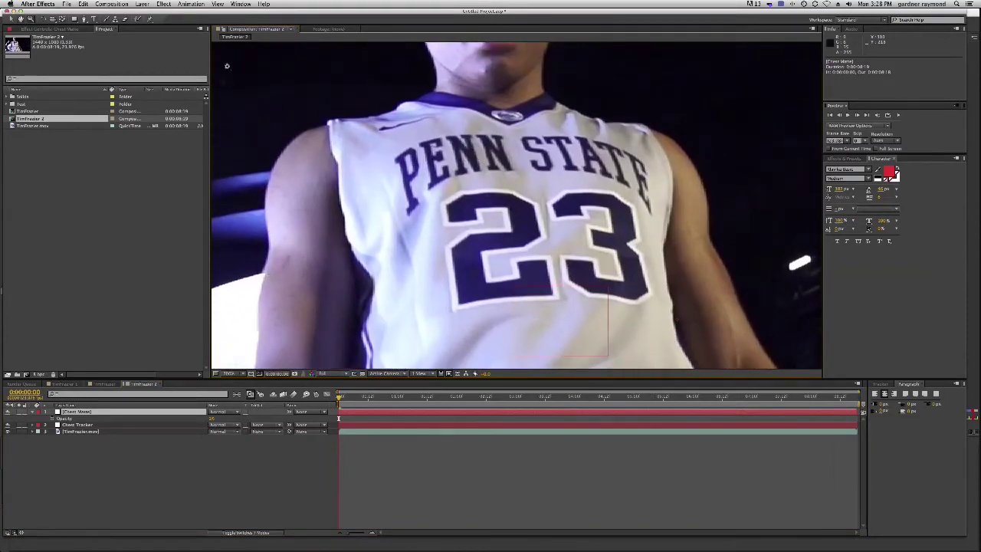
click(84, 19)
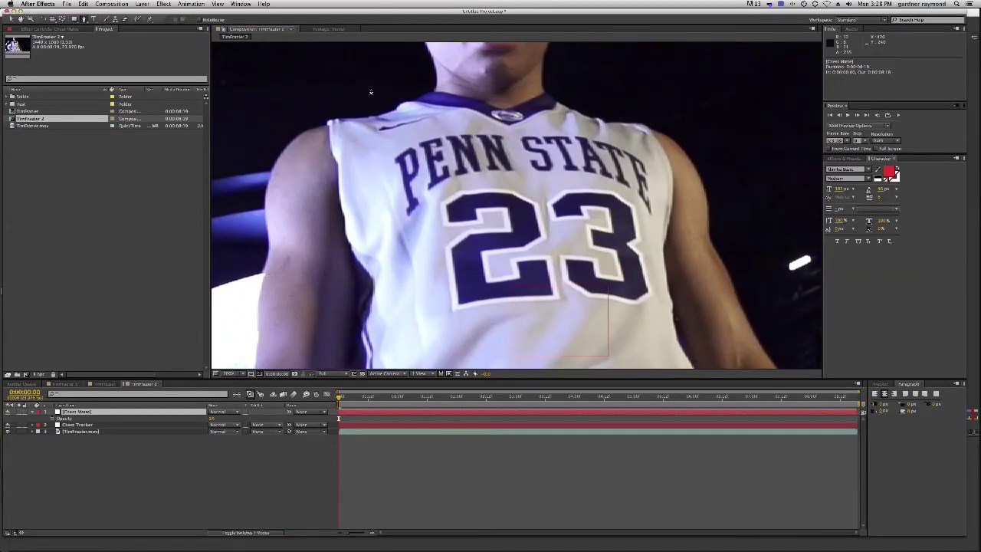
click(433, 93)
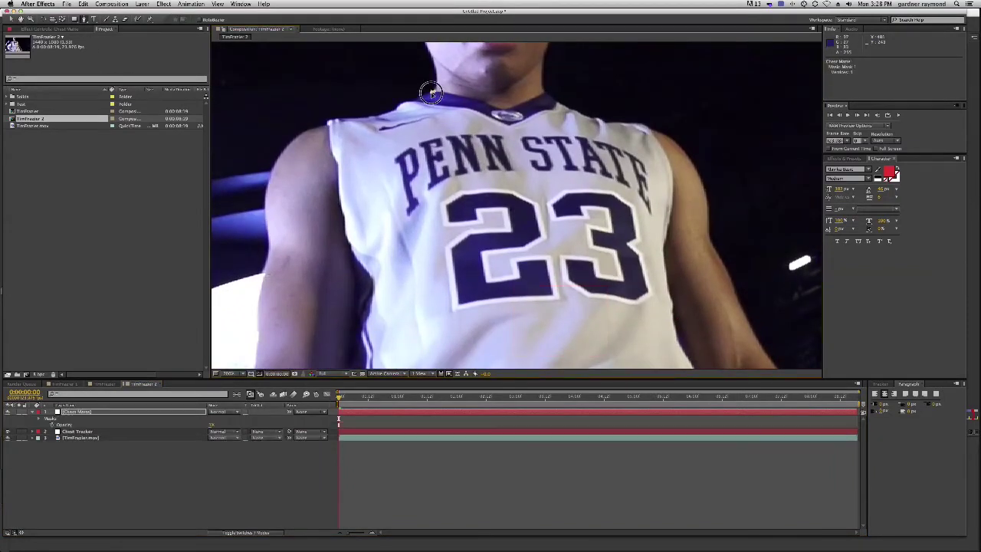
click(392, 112)
click(349, 119)
click(322, 199)
Extend the chest mask down the jersey's side between arm and torso, past the waistband to the edge of the shorts.
scroll(384, 167, down, 5)
click(346, 179)
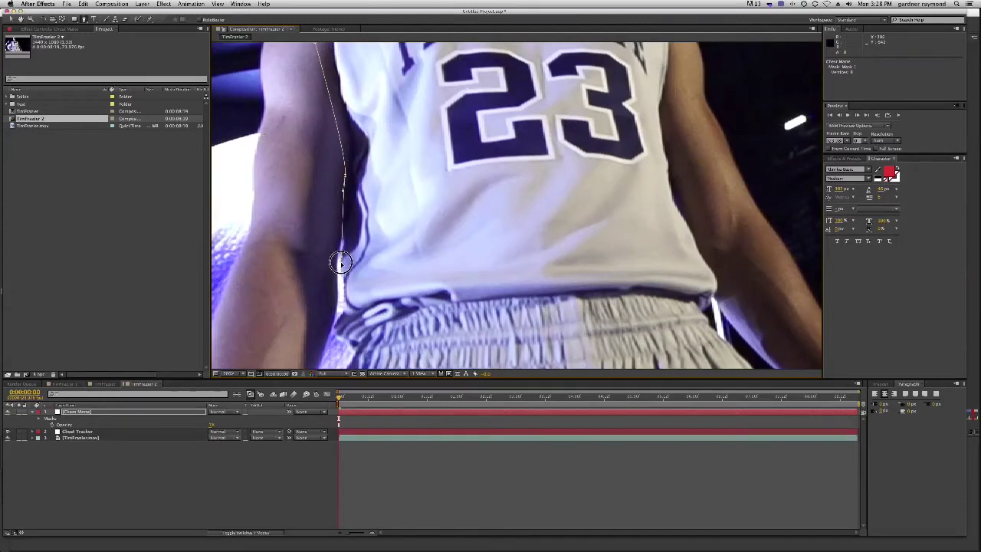
scroll(397, 195, down, 3)
click(345, 231)
click(341, 251)
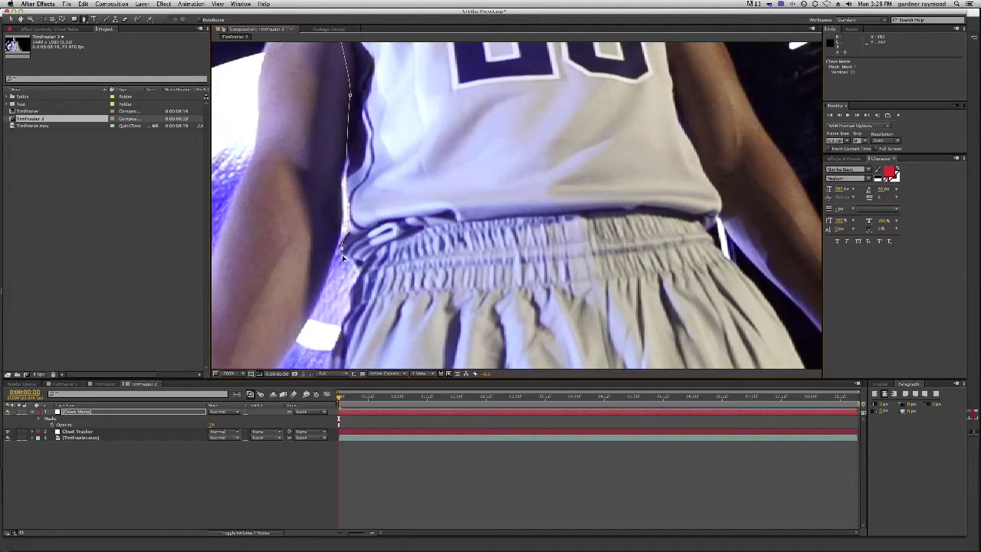
scroll(359, 272, down, 3)
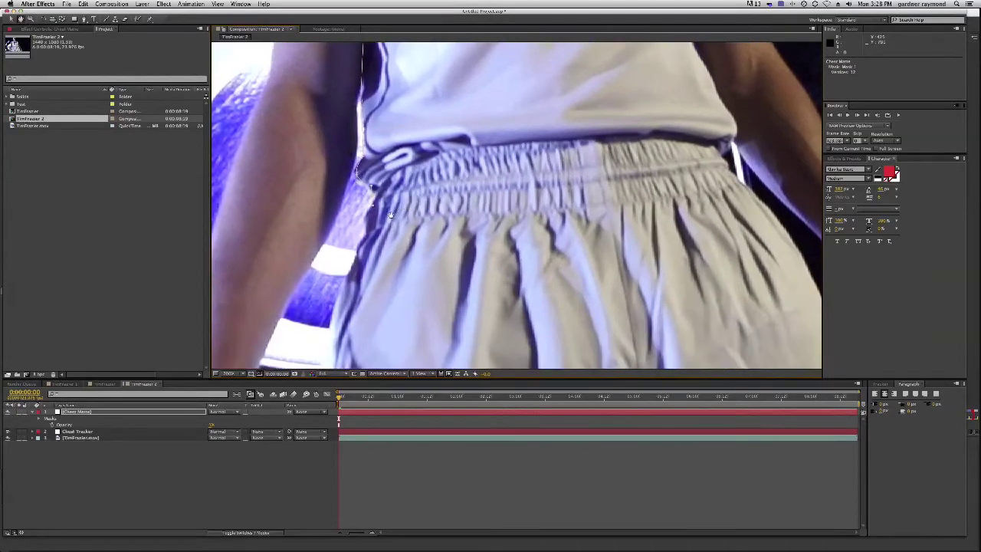
drag(366, 220, 364, 223)
click(356, 259)
click(356, 260)
Carry the mask path across the shorts and up their opposite edge to the jersey's lower corner.
click(512, 310)
drag(744, 283, 635, 265)
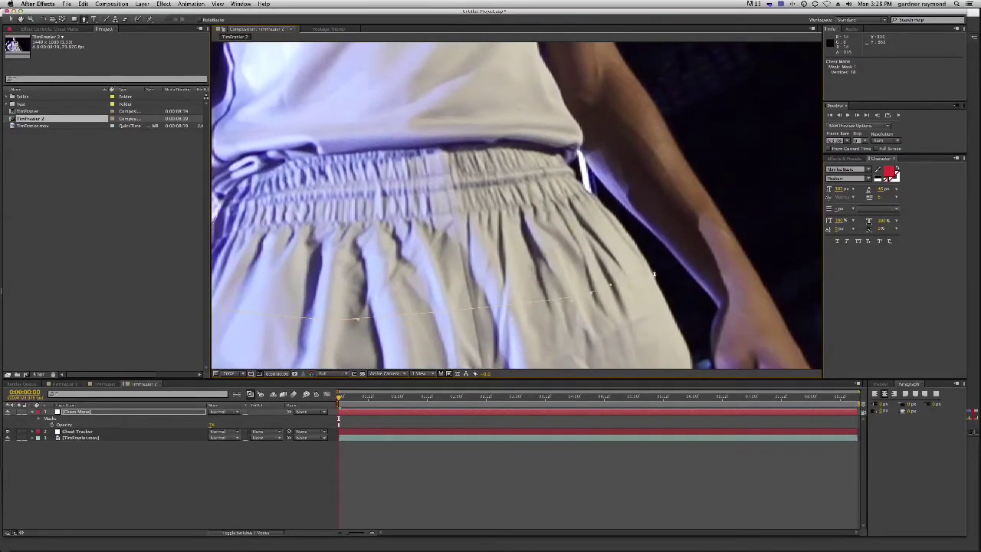
click(650, 270)
click(609, 209)
click(576, 178)
click(567, 164)
click(580, 156)
click(585, 160)
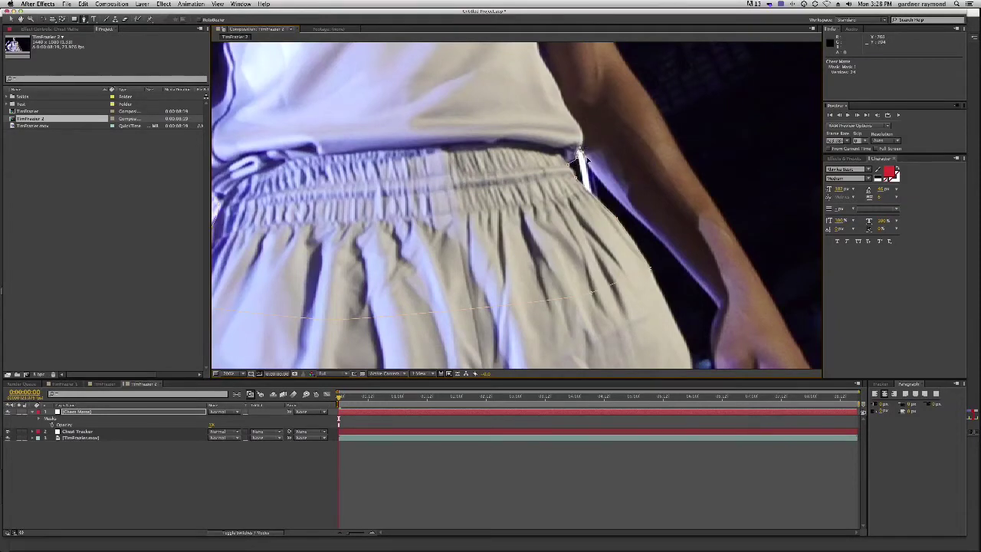
click(582, 132)
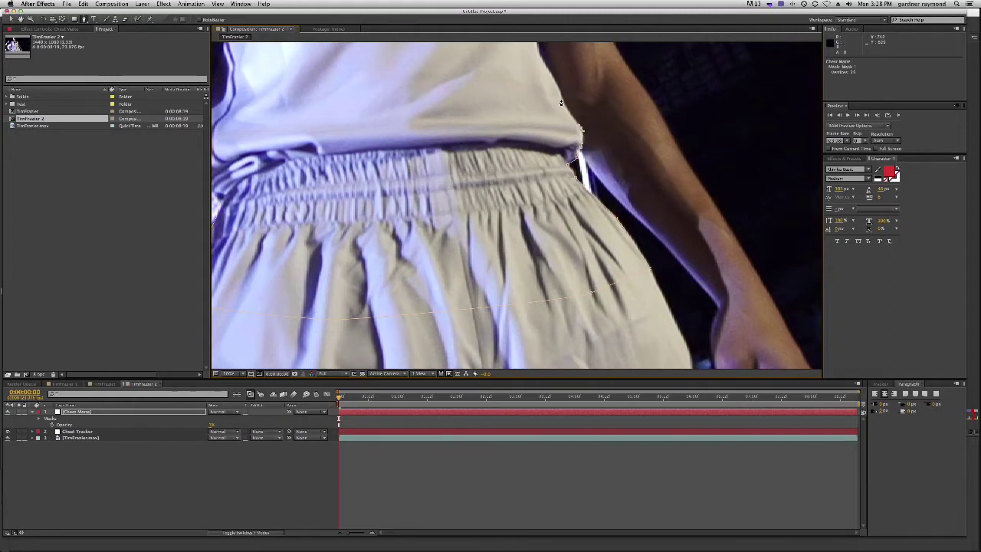
Trace the mask up the opposite side of the jersey, around the armhole and over the shoulder.
drag(565, 100, 589, 191)
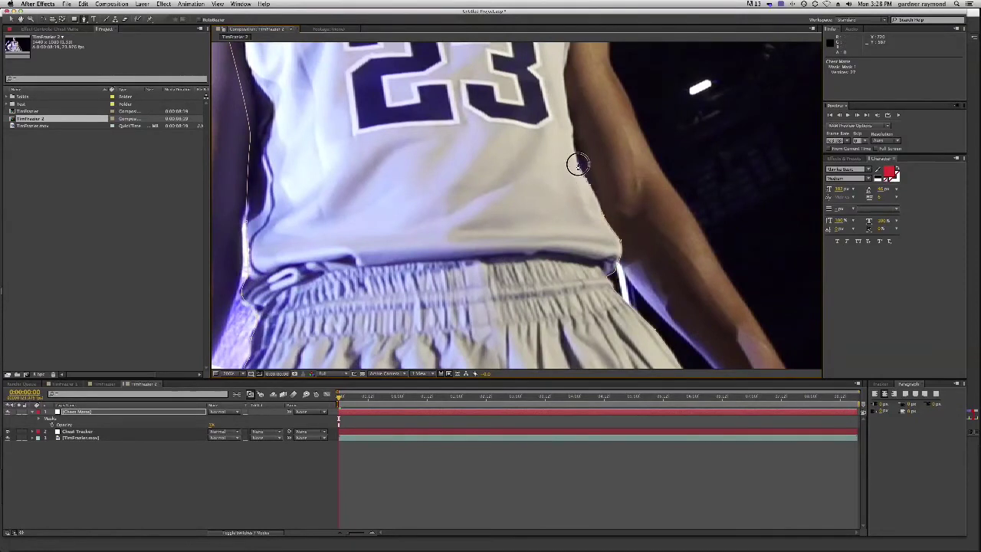
click(578, 158)
scroll(545, 133, up, 5)
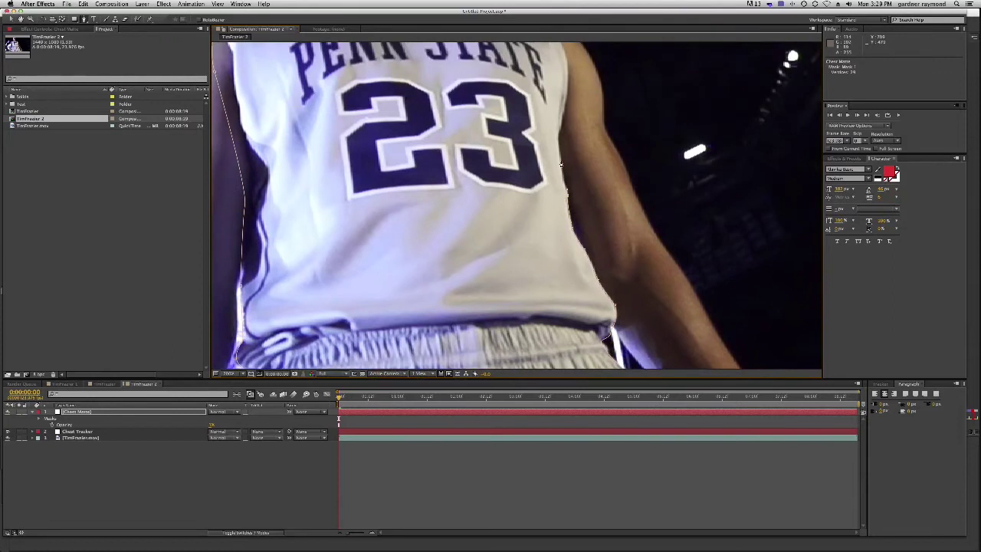
click(563, 128)
scroll(560, 126, up, 6)
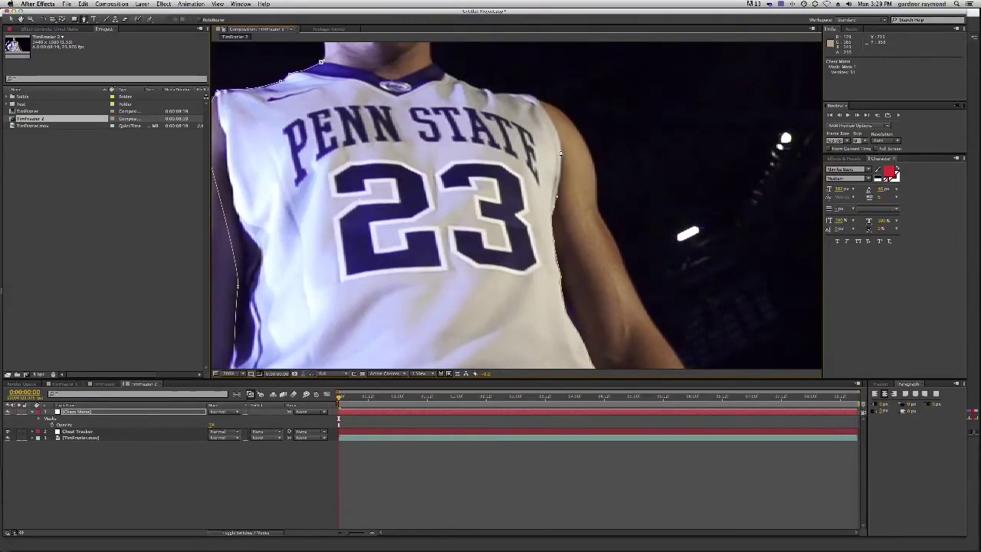
click(560, 137)
drag(544, 105, 527, 96)
click(503, 95)
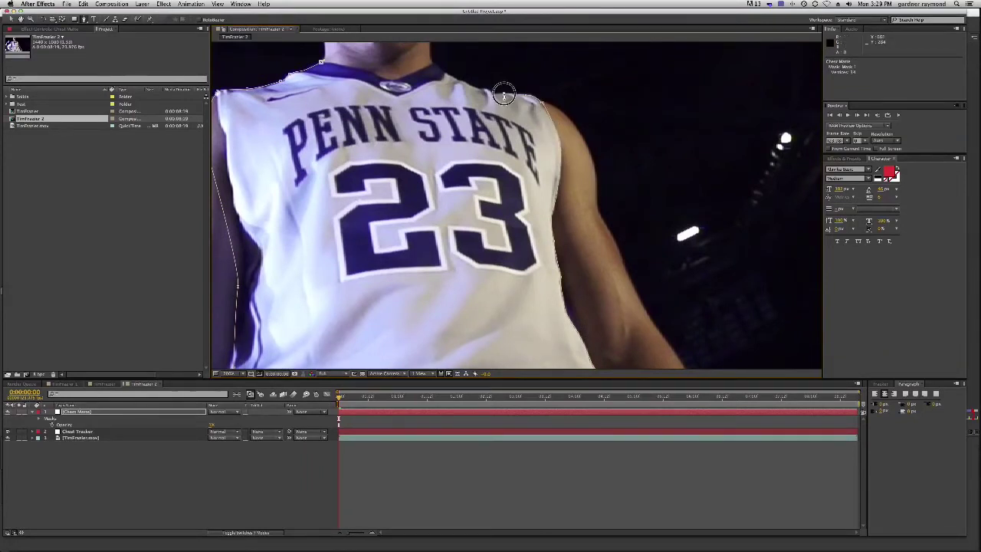
click(488, 89)
click(480, 90)
Trace the mask along the collar and across the neck to close it at the starting point.
scroll(473, 114, up, 2)
key(space)
scroll(503, 203, down, 2)
key(space)
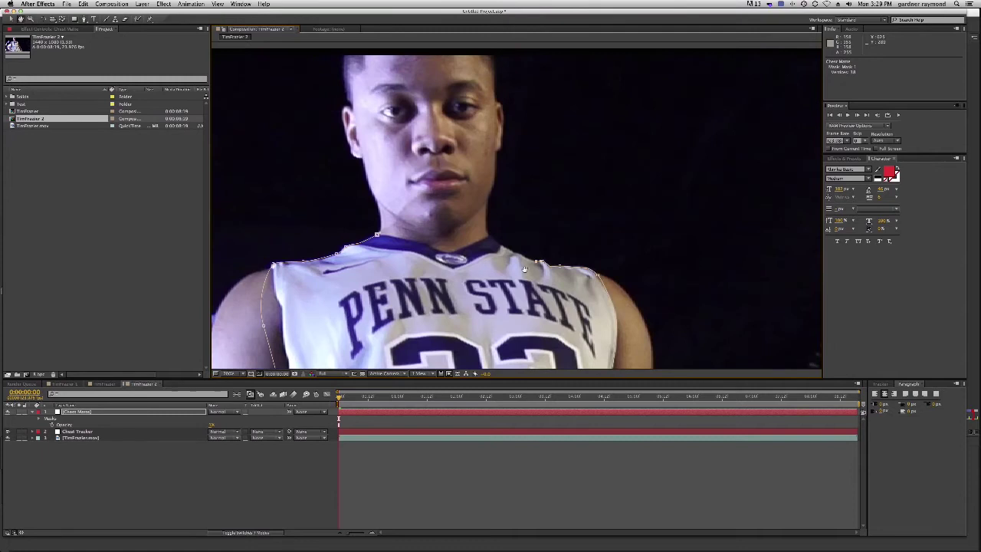
drag(525, 268, 503, 144)
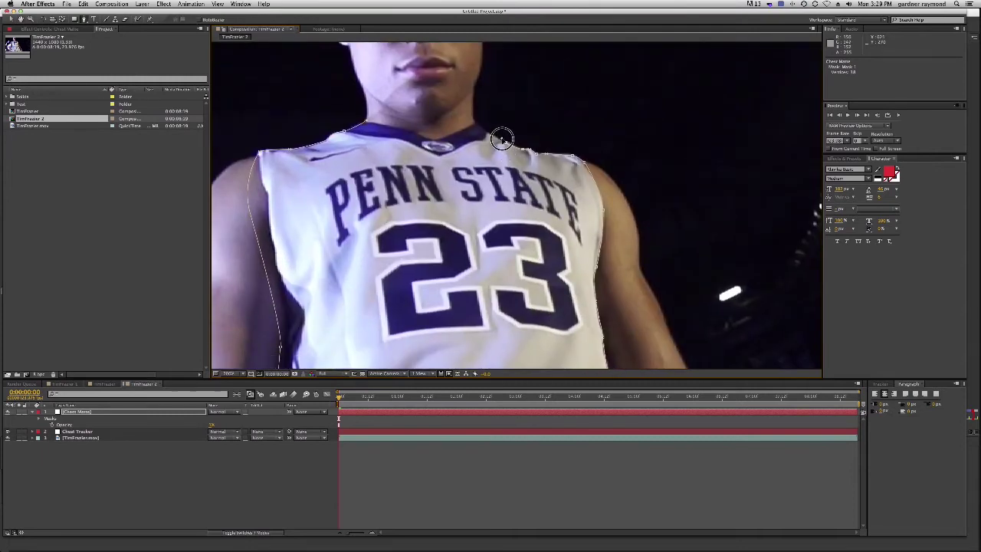
click(471, 119)
drag(419, 112, 412, 111)
Reveal the Chest Matte layer's mask and change the mask outline color to green.
drag(444, 218, 503, 87)
key(z)
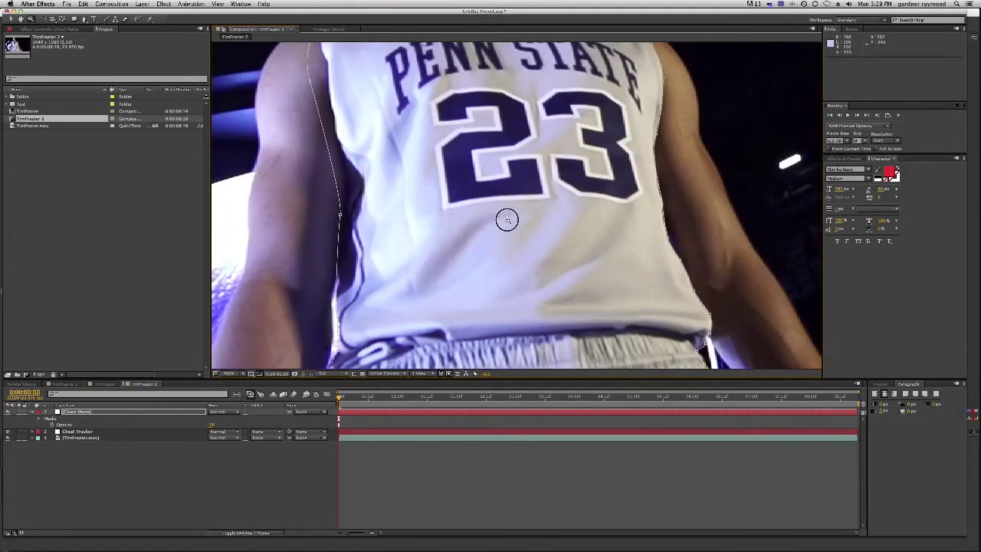
alt+click(507, 220)
drag(537, 226, 507, 182)
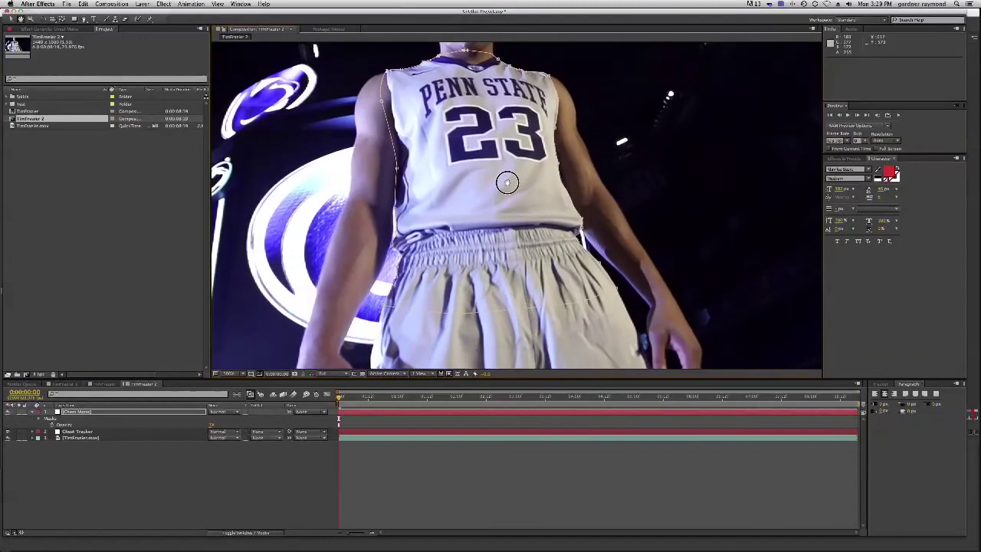
scroll(485, 188, down, 2)
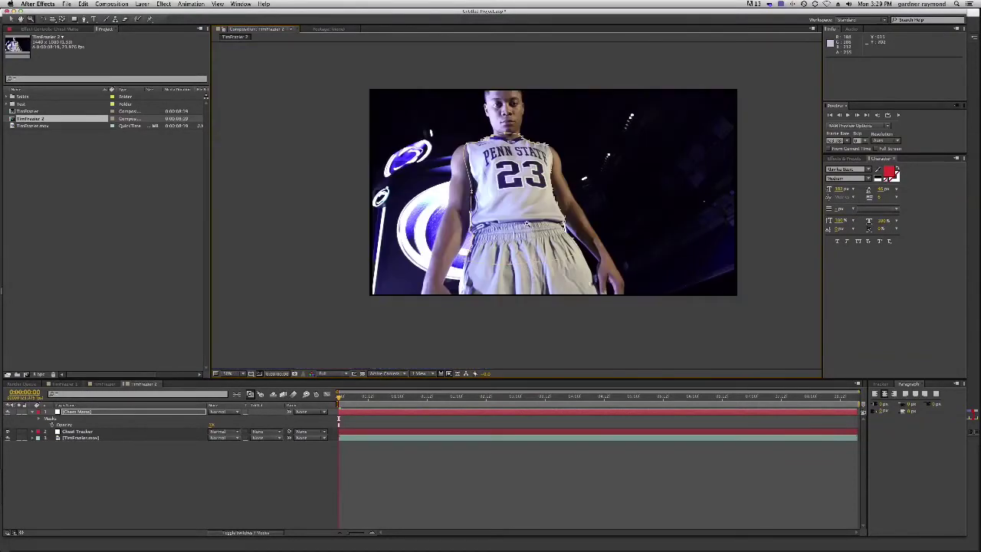
click(71, 414)
key(m)
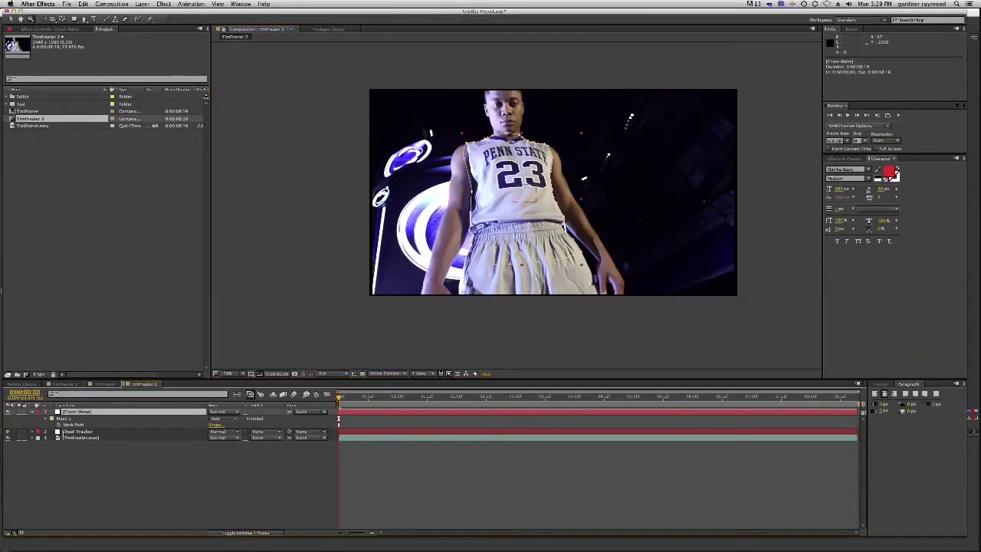
click(52, 419)
drag(115, 161, 121, 174)
click(192, 112)
Set the chest mask's feather to 3 pixels.
click(217, 424)
text(3)
key(Return)
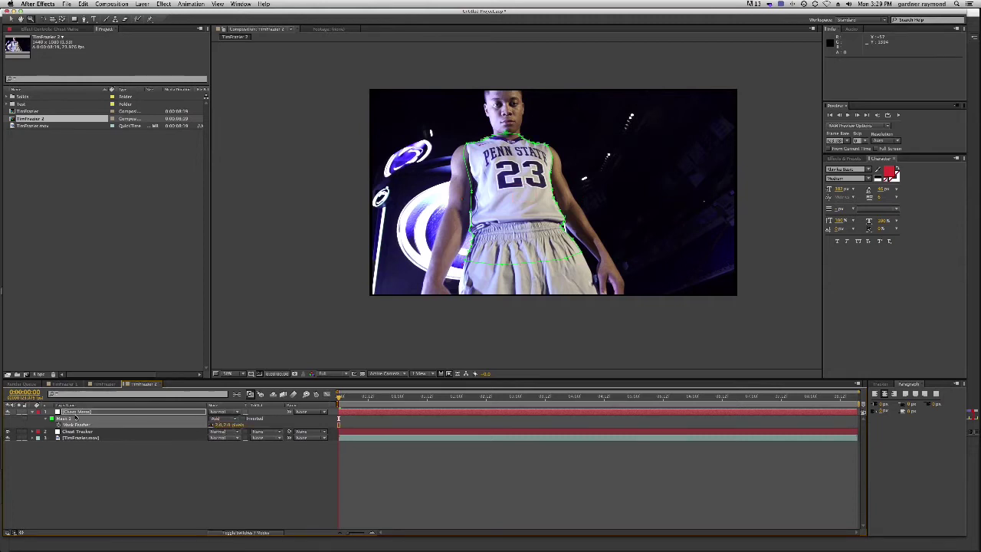
Enable keyframing for the Chest Matte's mask path at the first frame and parent the layer to Chest Tracker.
key(m)
click(64, 425)
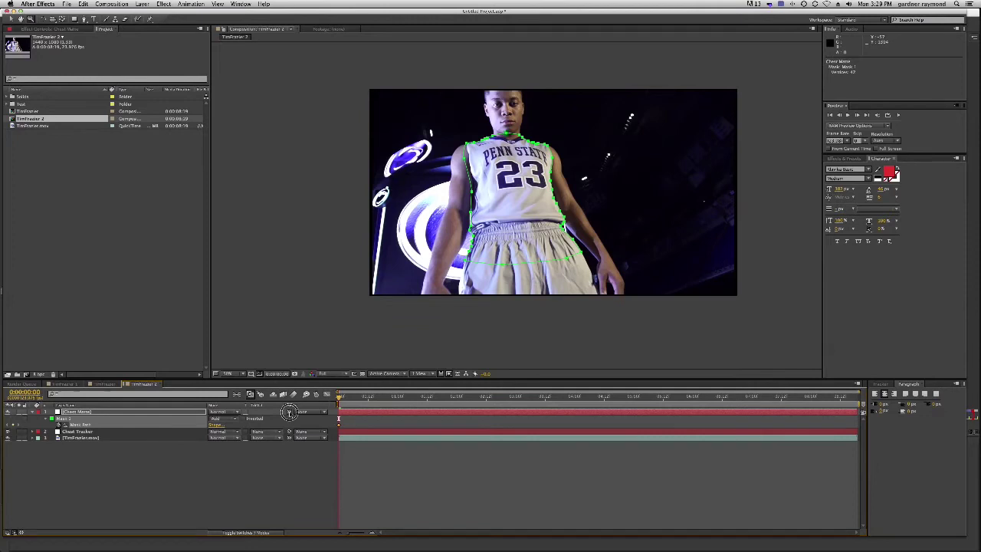
drag(290, 413, 105, 436)
Play and scrub through the clip to check how the chest mask follows the player's jersey.
key(space)
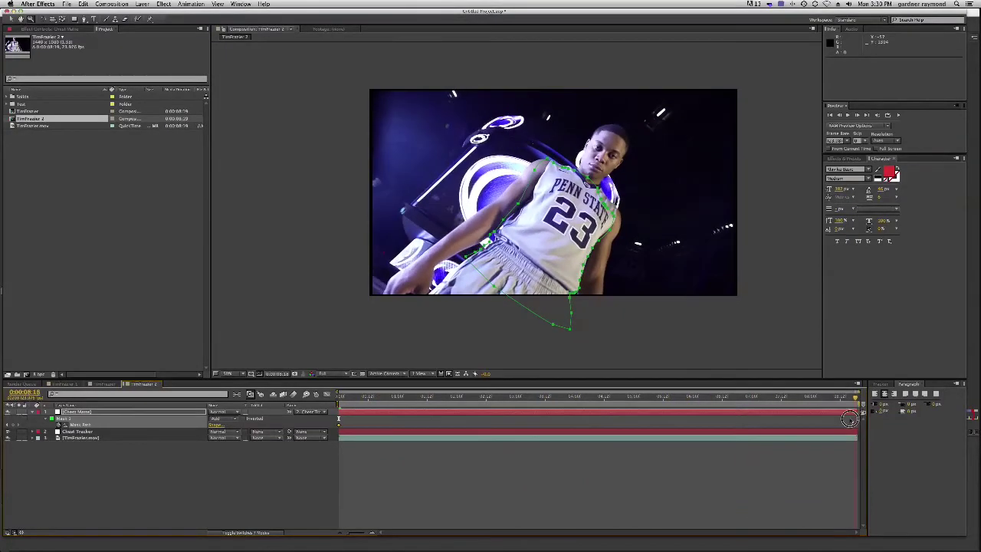
key(space)
drag(369, 410, 316, 414)
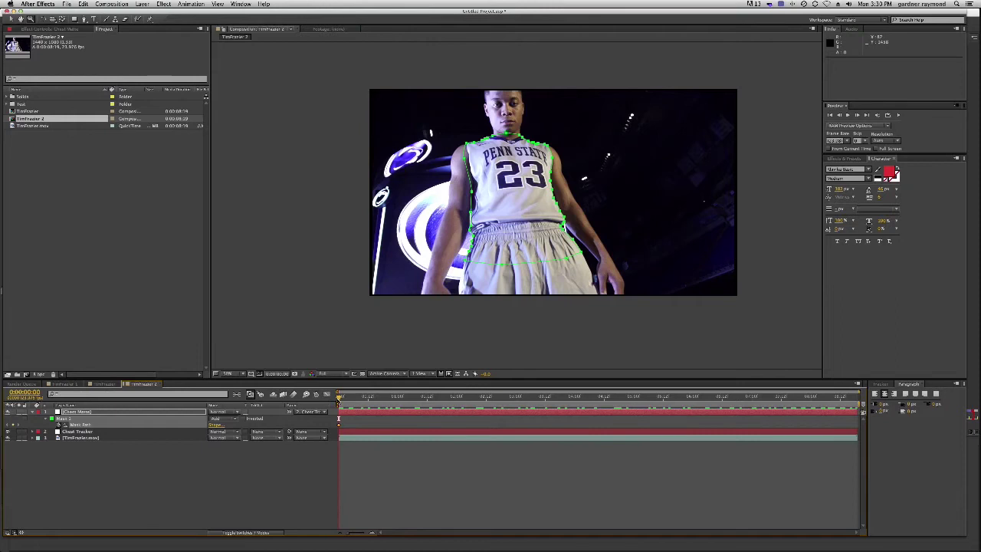
key(space)
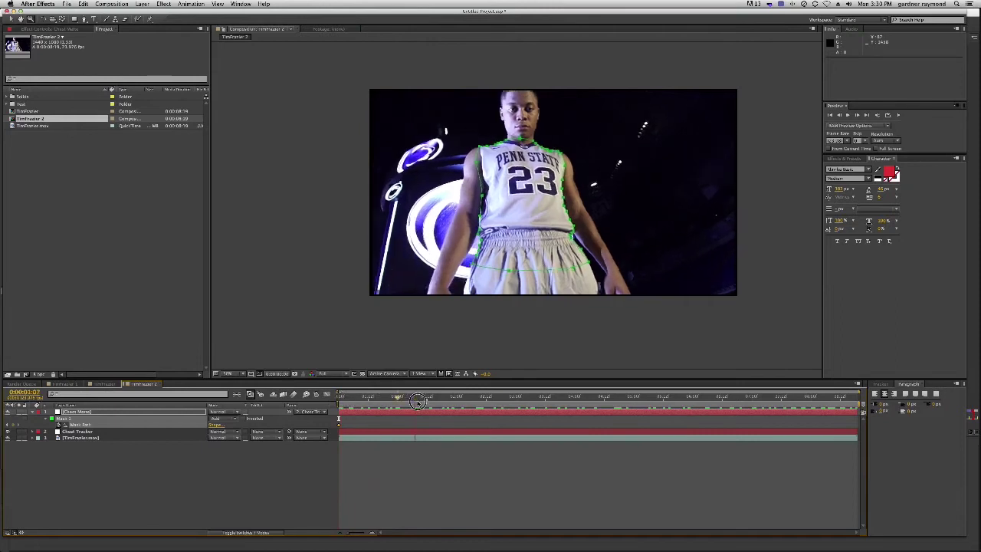
click(589, 396)
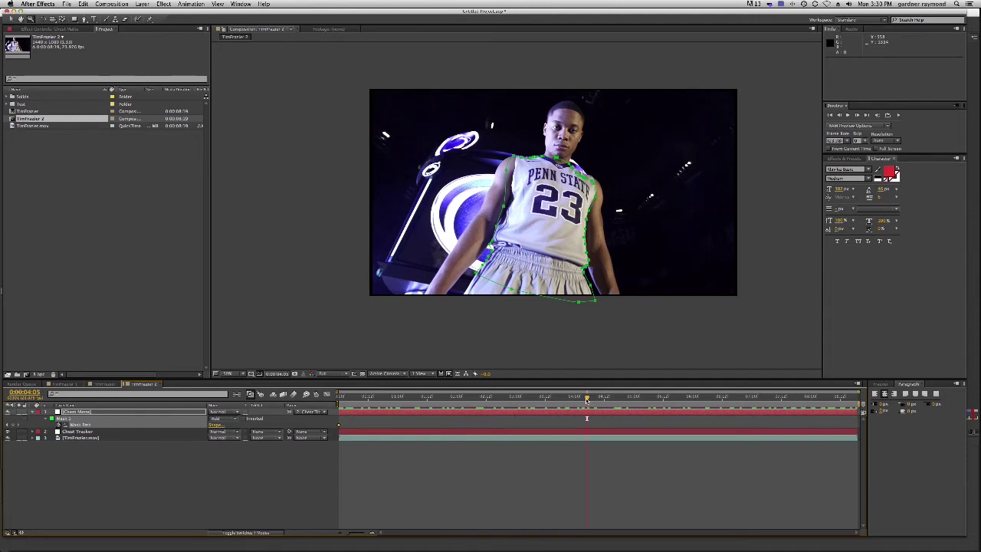
drag(587, 399, 488, 408)
On the clip's last frame, free-transform the whole chest mask and shift it to line up with the jersey.
drag(422, 414, 855, 396)
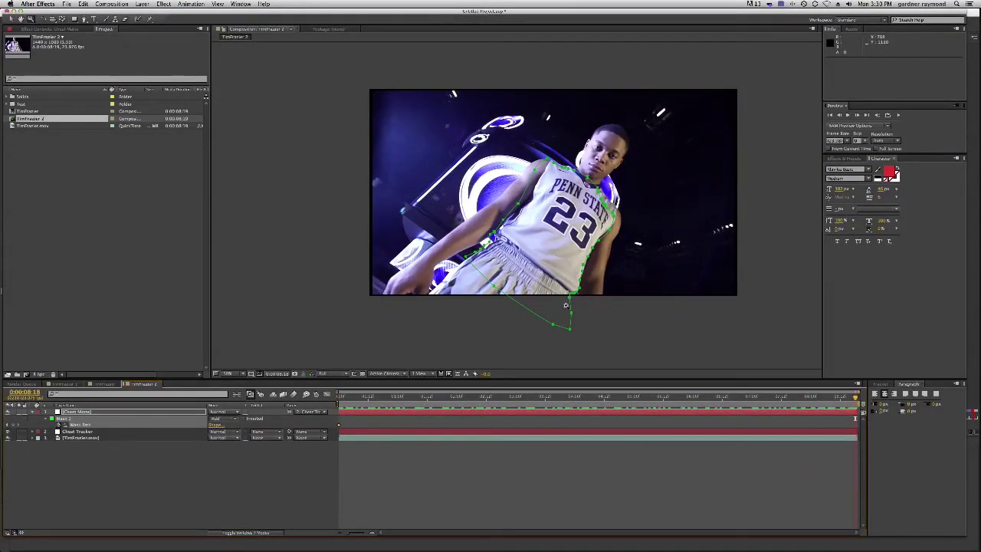
click(565, 255)
key(space)
drag(523, 177, 509, 249)
key(v)
key(v)
double_click(585, 229)
drag(512, 223, 521, 222)
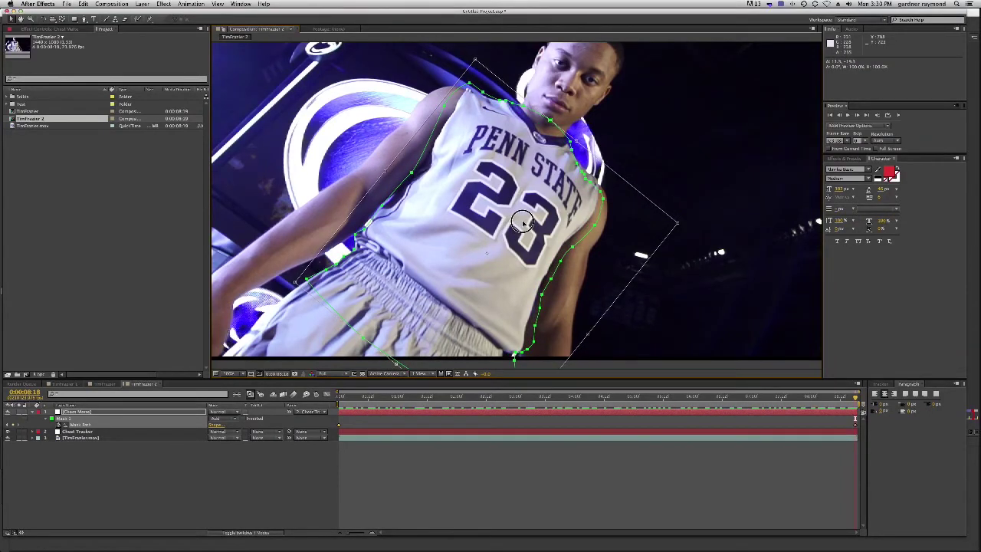
drag(523, 223, 522, 221)
mouse_move(525, 228)
mouse_down()
mouse_move(516, 225)
mouse_move(524, 228)
mouse_up()
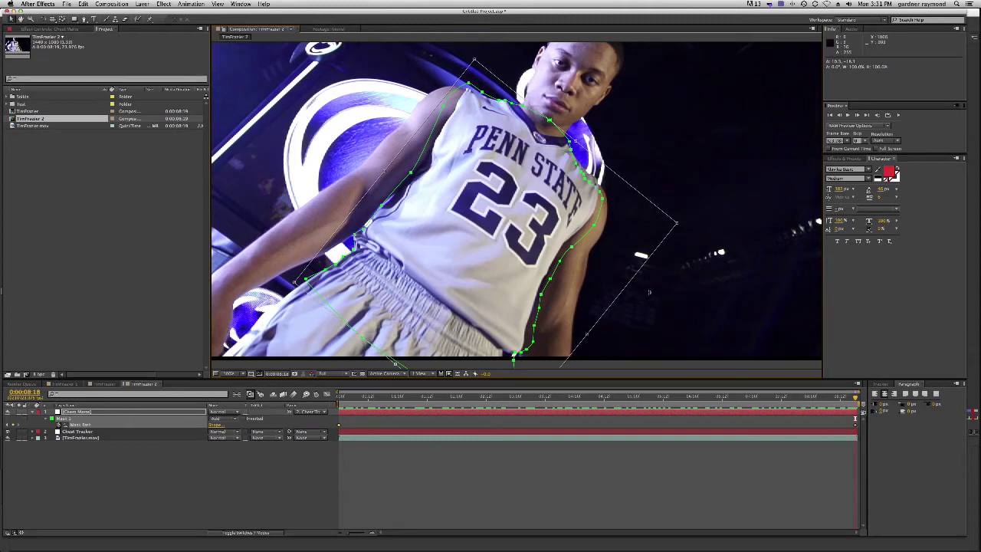
Narrow the chest mask's transform box so its far side fits the jersey edge, and apply the transform.
drag(586, 335, 577, 328)
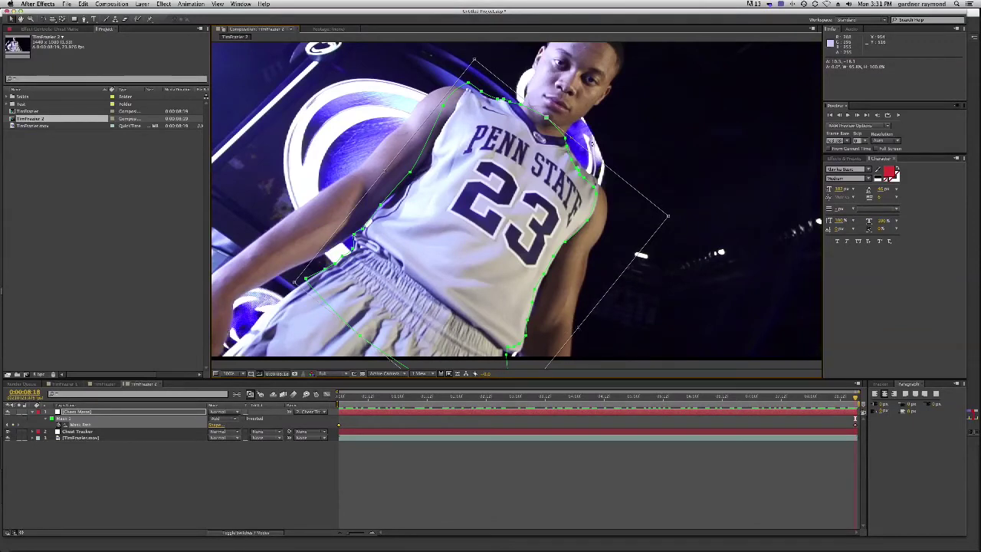
drag(578, 328, 579, 330)
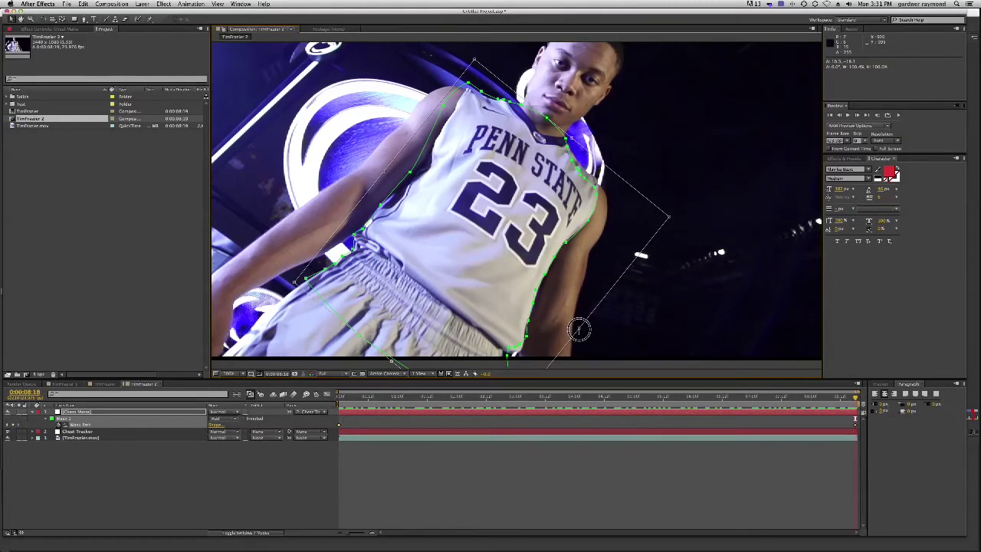
key(Return)
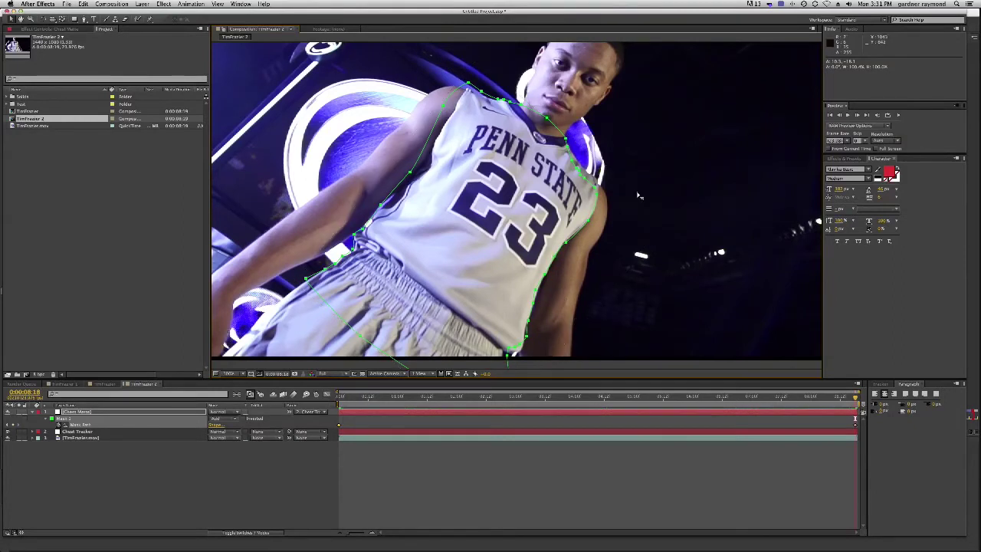
Adjust the individual chest mask points on the last frame to fit the jersey's shoulder and armhole.
click(483, 91)
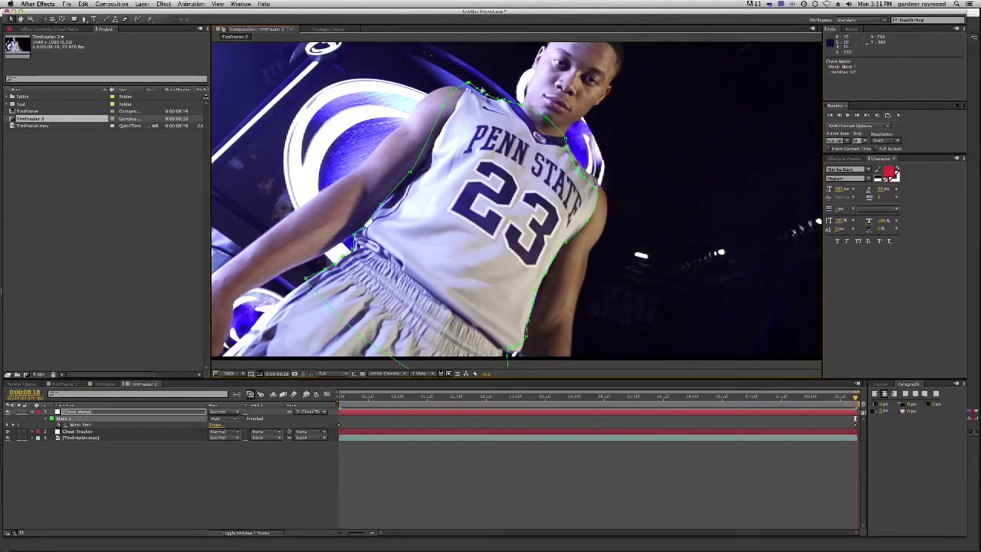
drag(470, 83, 477, 92)
click(483, 105)
click(444, 107)
drag(446, 106, 450, 108)
click(509, 152)
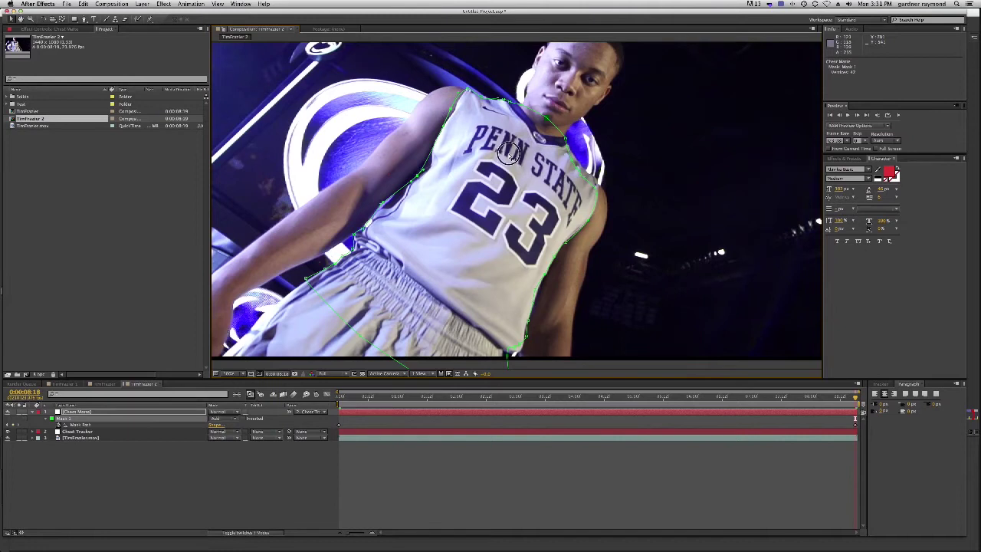
click(575, 166)
Move the chest mask points beside the waistband onto the outer edge of the shorts.
drag(435, 268, 459, 225)
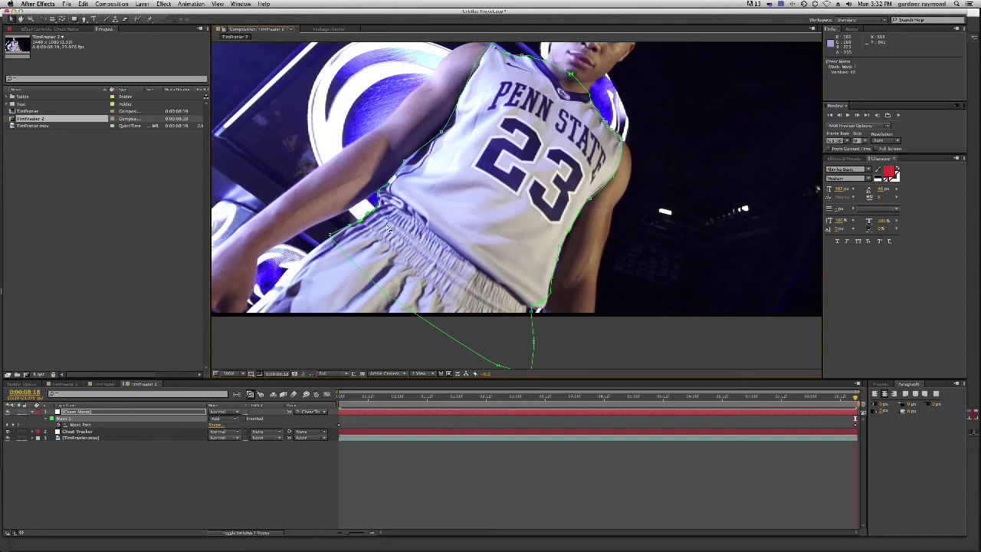
mouse_move(367, 211)
mouse_down()
mouse_move(356, 200)
mouse_move(366, 215)
mouse_up()
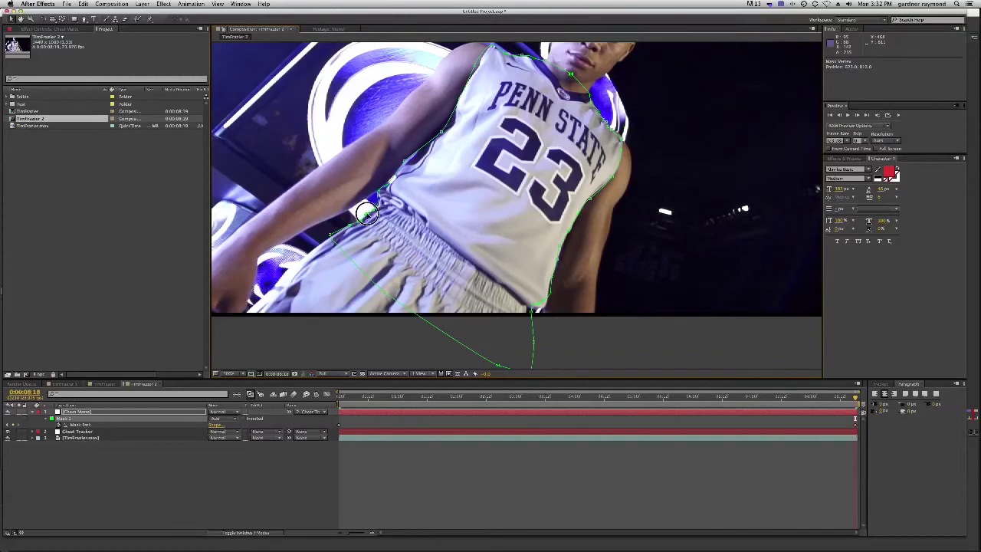
drag(367, 213, 359, 222)
click(362, 224)
click(329, 236)
mouse_move(328, 236)
mouse_down()
mouse_move(311, 248)
mouse_move(337, 234)
mouse_move(308, 251)
mouse_move(325, 241)
mouse_up()
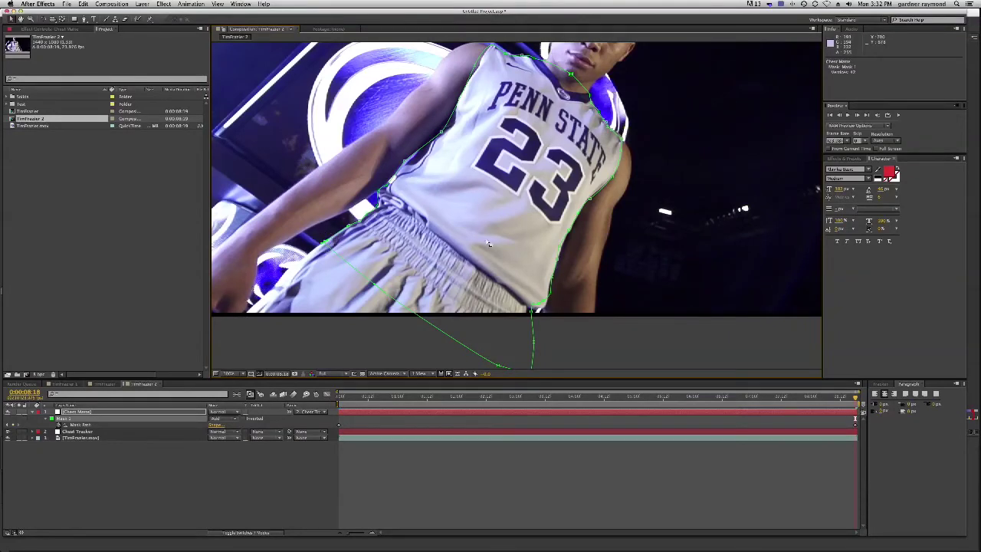
Refit the chest mask points at the jersey's lower corner, where the hem meets the shorts.
drag(488, 241, 451, 162)
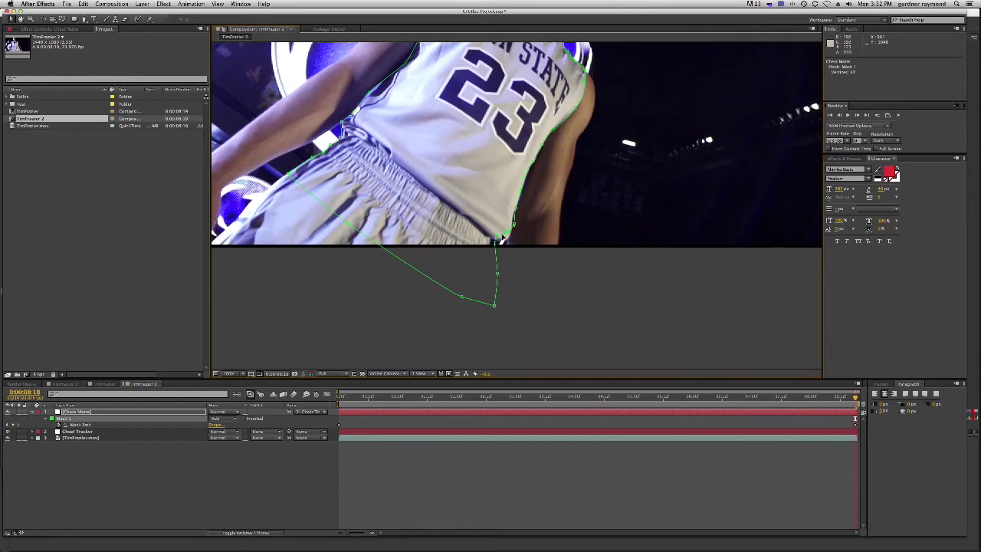
click(503, 241)
drag(514, 223, 506, 222)
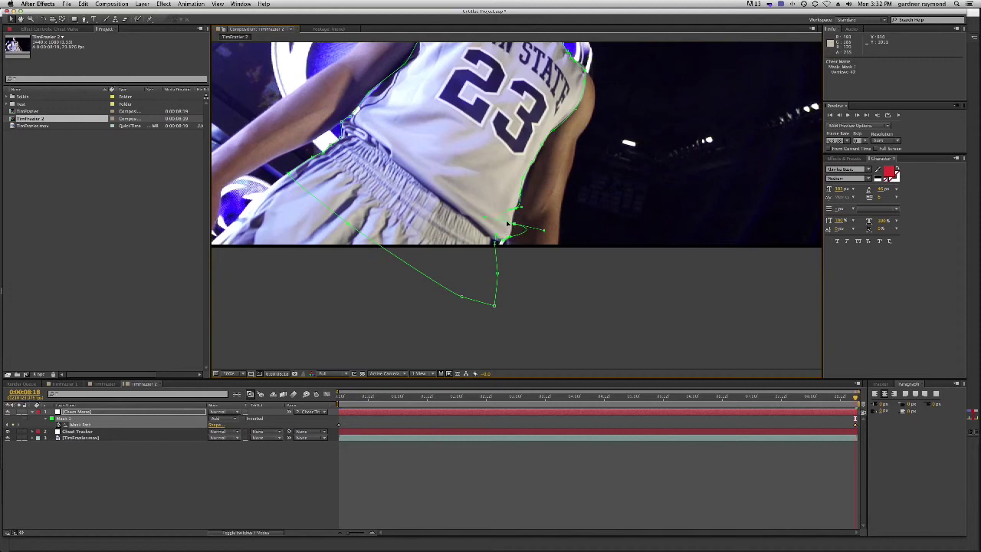
click(509, 224)
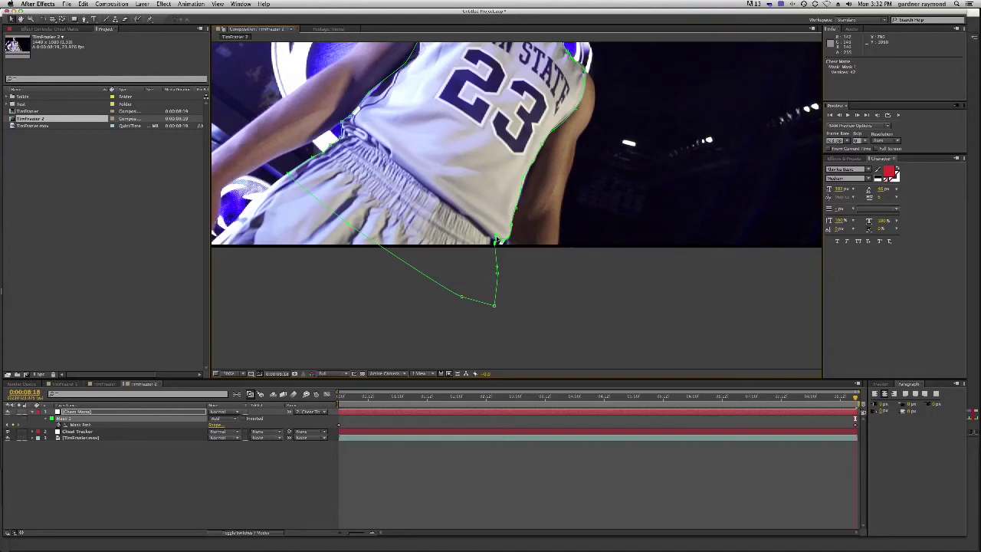
drag(498, 240, 492, 244)
Scrub and play through the whole clip to check the chest mask between its first and last keyframes.
key(space)
drag(460, 124, 414, 218)
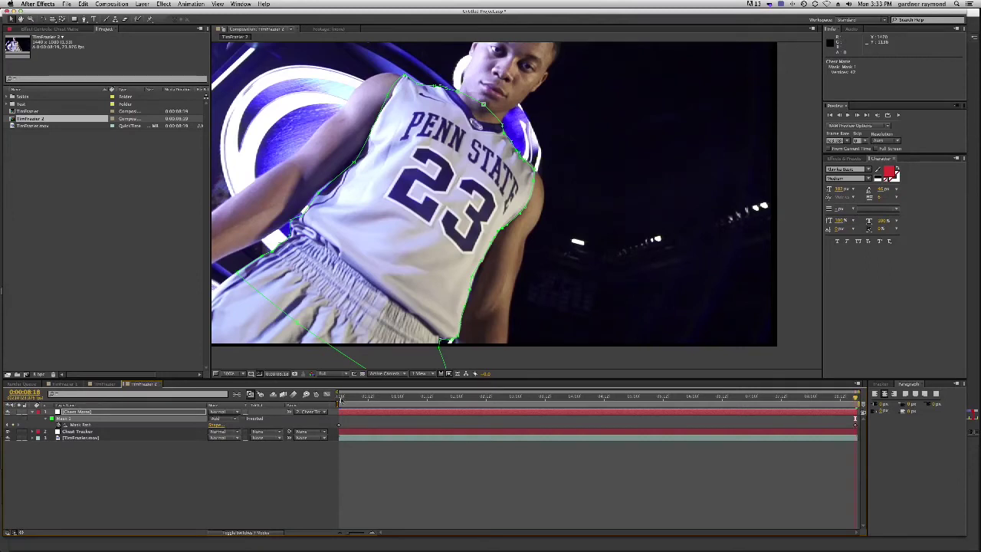
drag(855, 400, 363, 397)
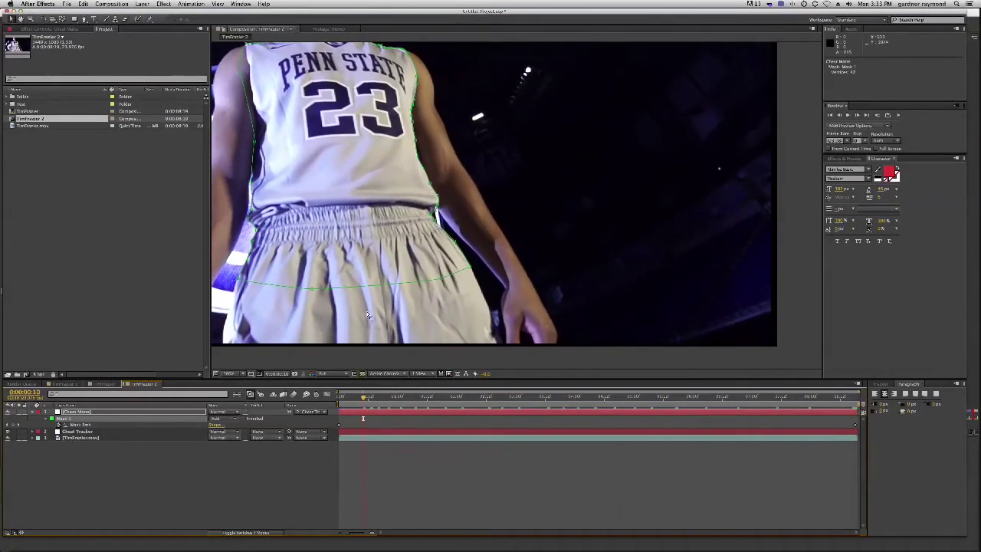
alt+click(381, 258)
drag(551, 207, 552, 242)
drag(363, 398, 543, 406)
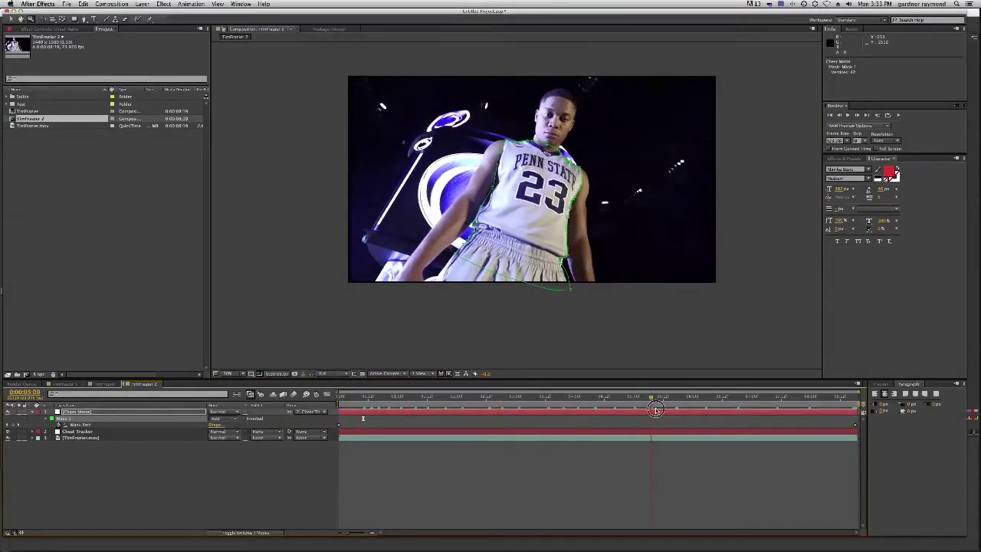
drag(754, 411, 856, 415)
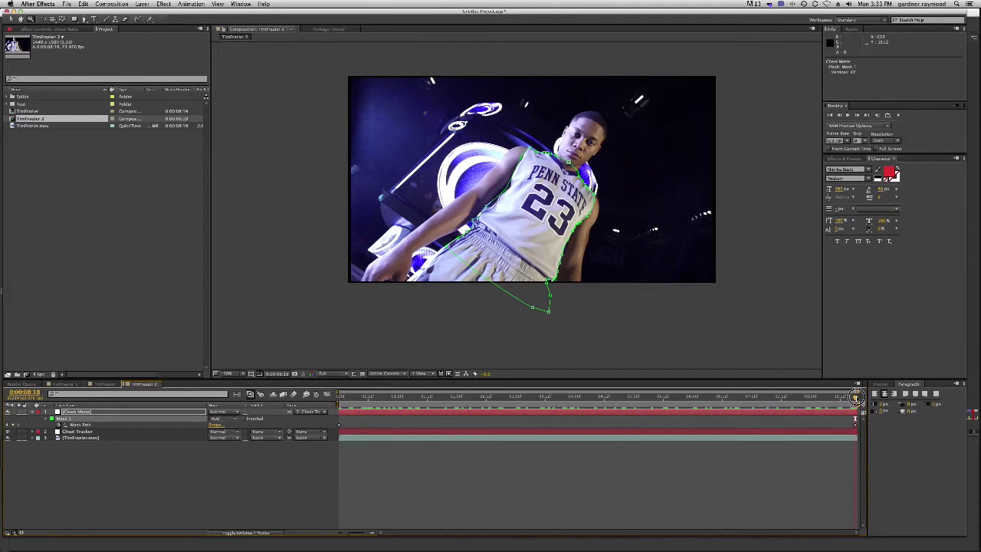
key(space)
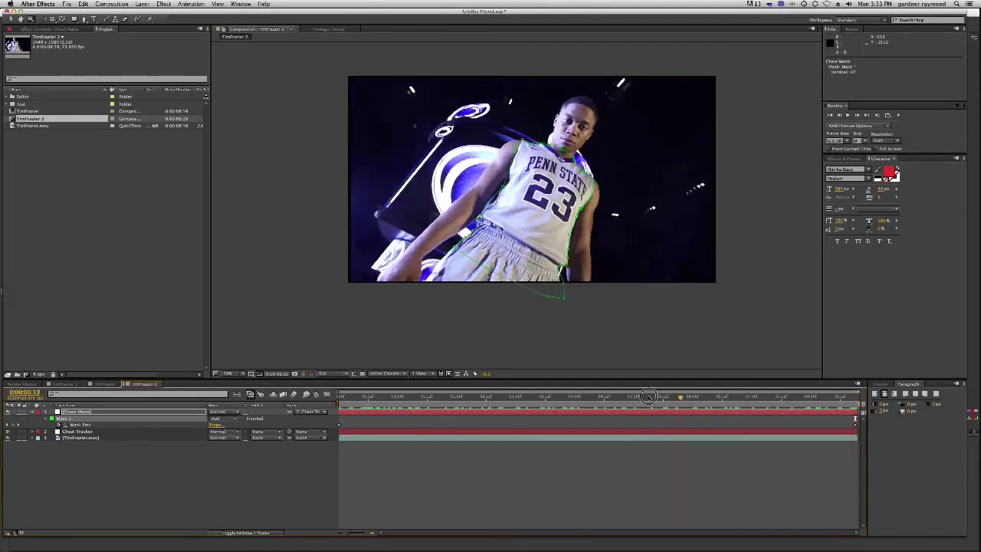
Create a solid named "Left Arm Matte" and set its opacity to 0%.
click(33, 413)
key(super+y)
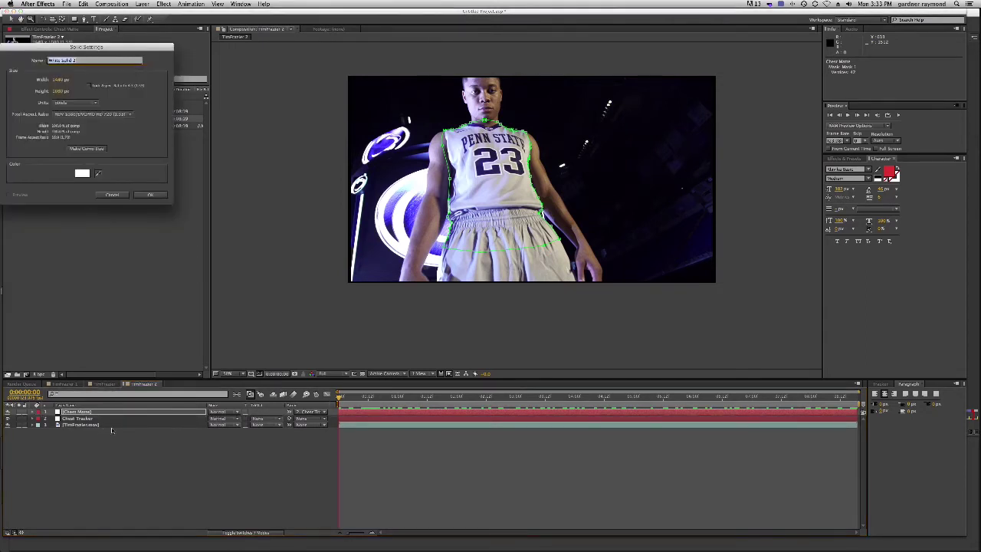
text(Left Arm Matte)
key(Return)
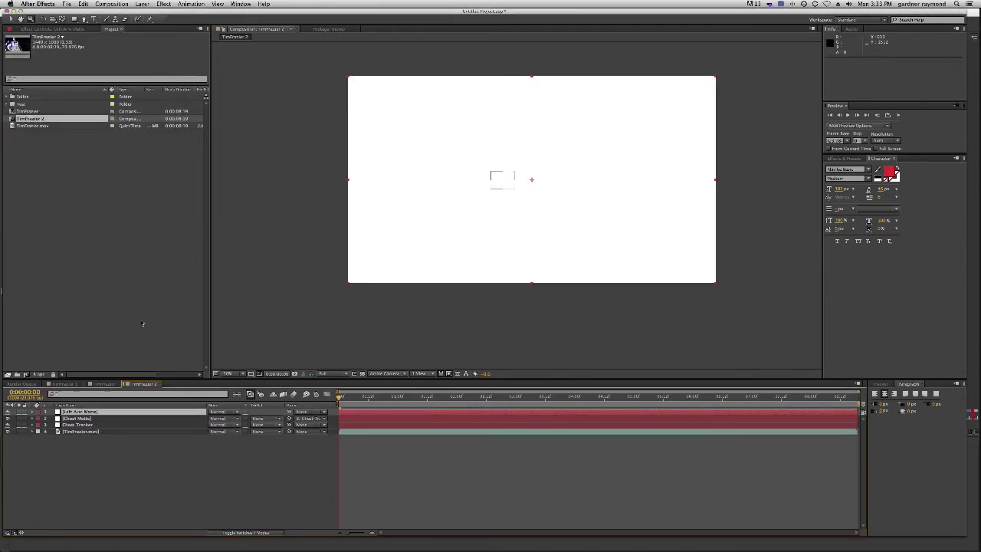
click(79, 414)
key(t)
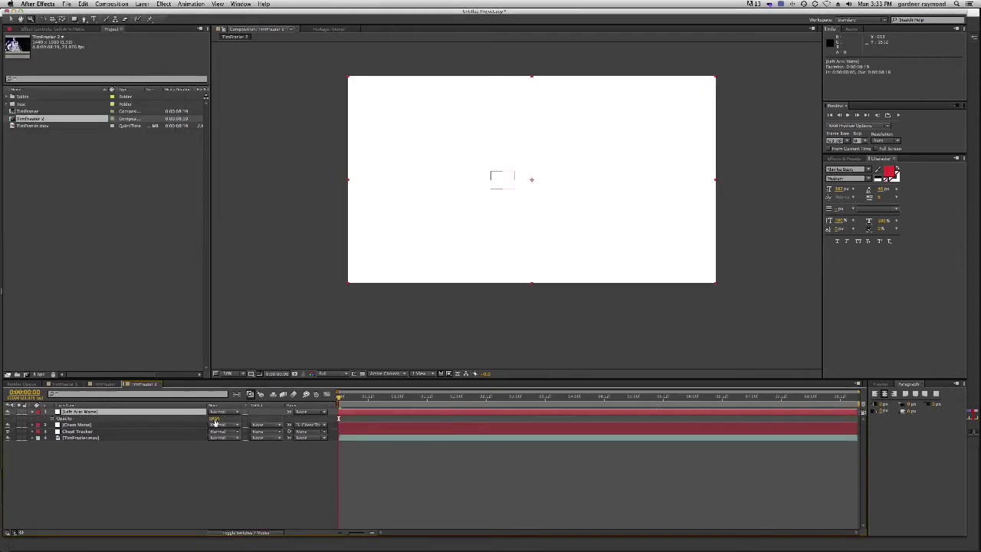
drag(214, 419, 138, 419)
With the Pen tool, start a mask on Left Arm Matte over the shoulder and down the arm's outer edge to the elbow.
click(441, 195)
key(space)
mouse_move(501, 181)
mouse_down()
mouse_move(497, 229)
mouse_move(486, 186)
mouse_up()
click(83, 19)
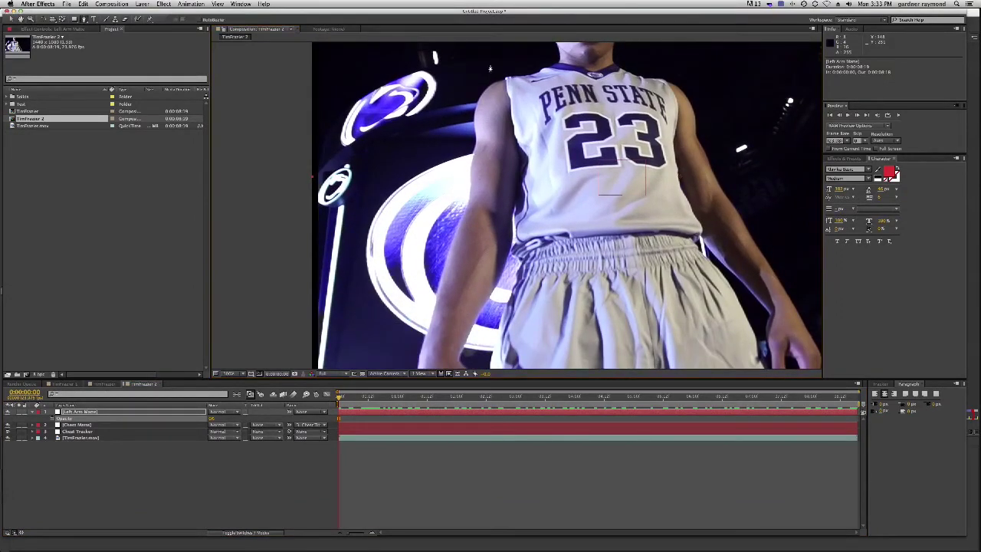
click(519, 84)
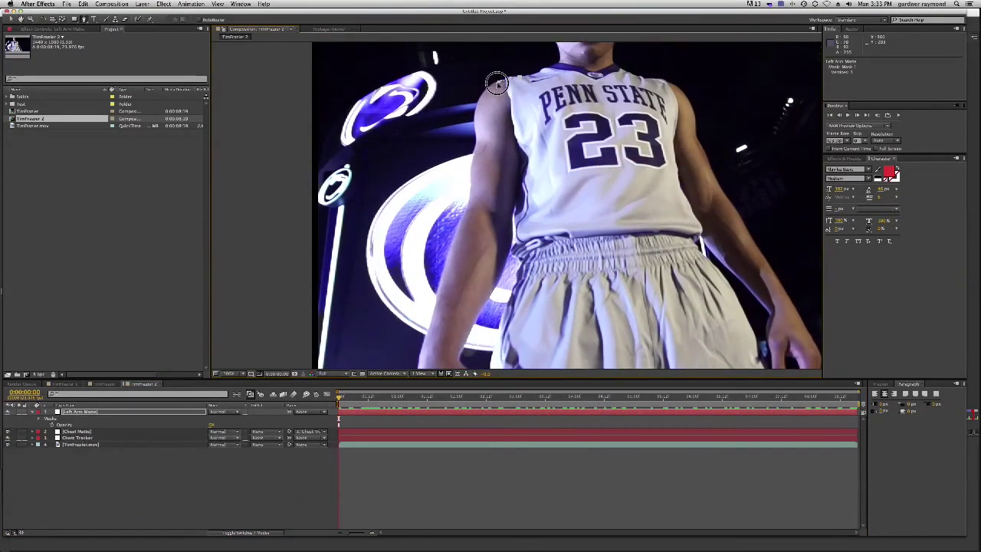
drag(479, 100, 475, 109)
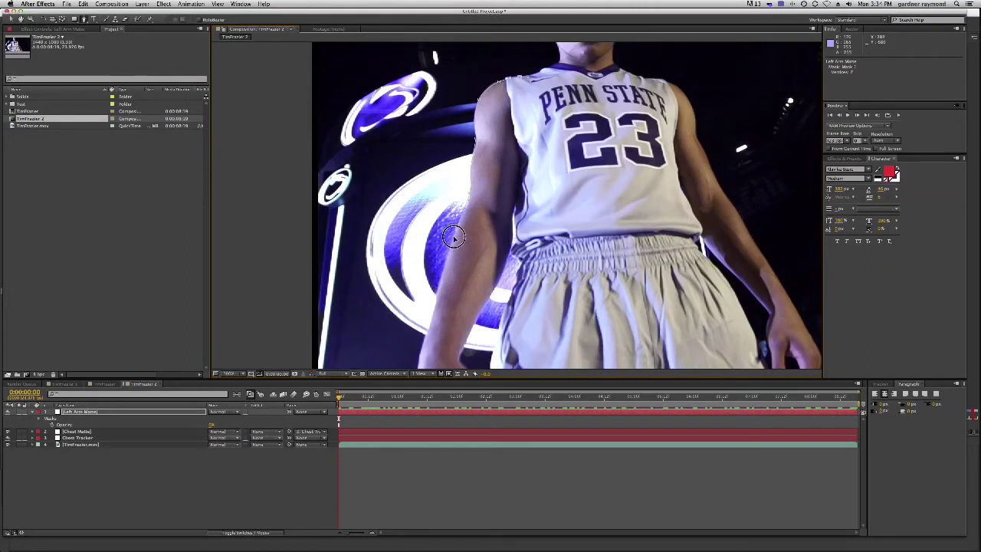
Reveal the Left Arm Matte's mask and change the mask outline color to bright magenta.
click(82, 412)
key(m)
click(53, 421)
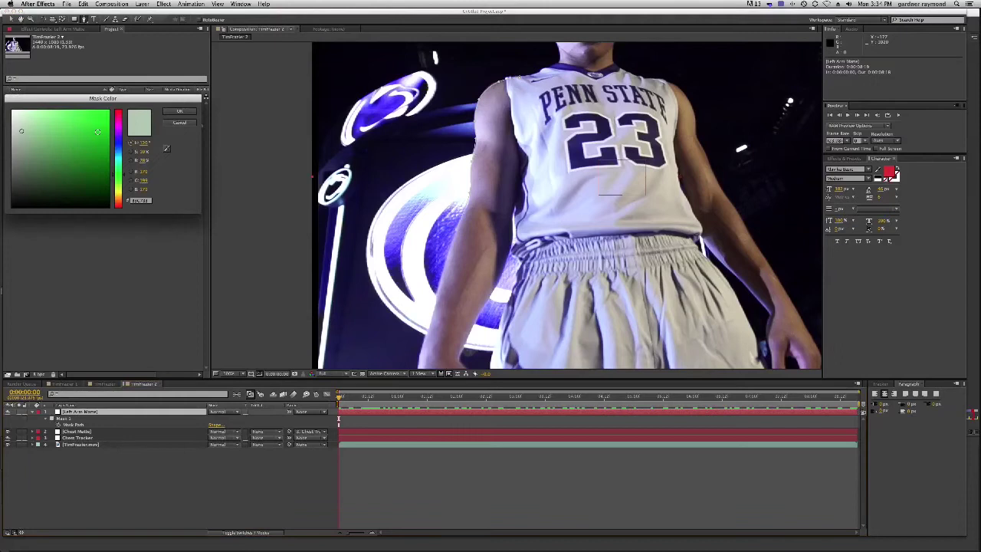
drag(119, 132, 119, 122)
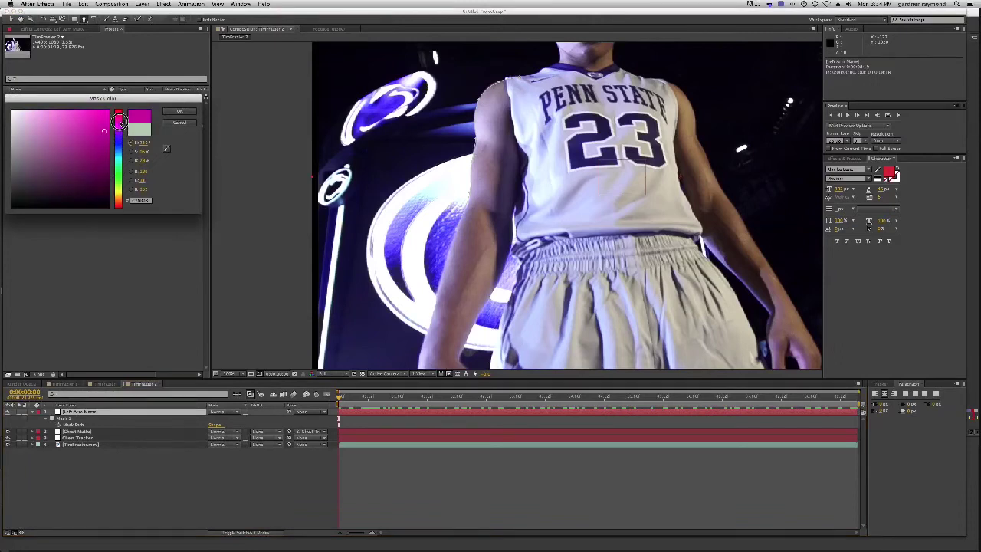
click(99, 114)
click(182, 112)
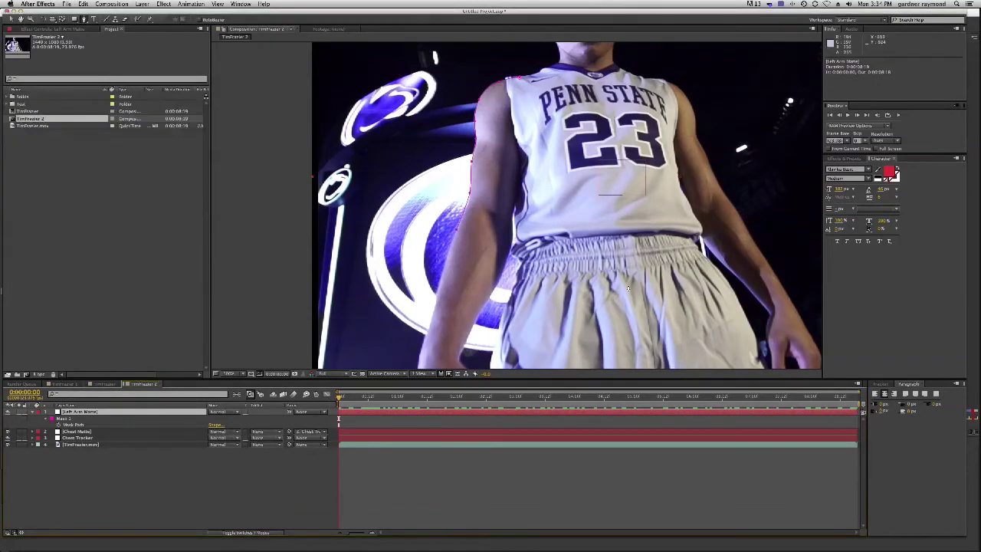
Complete the Left Arm Matte mask down the forearm to the wrist, up the arm's inner side and across the jersey, closing it at the shoulder.
click(457, 229)
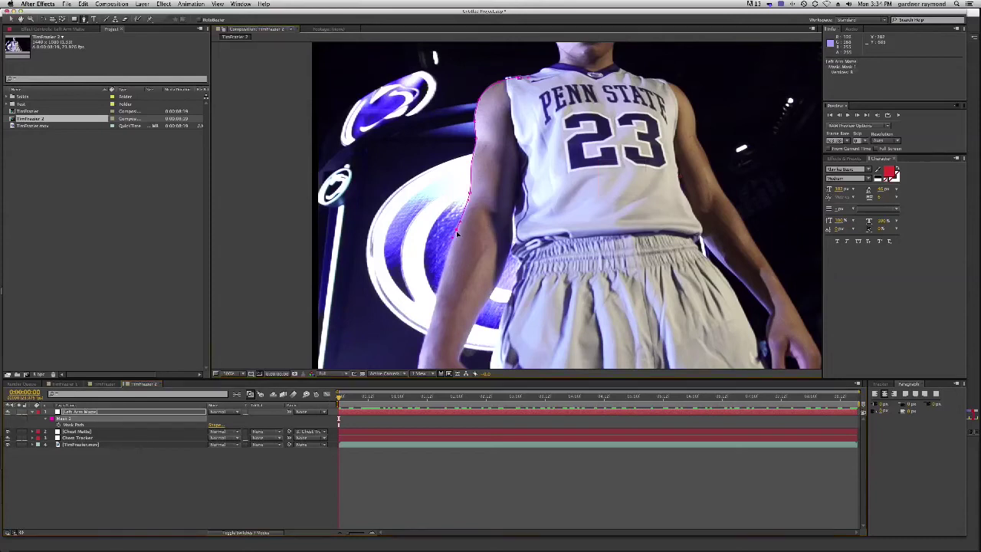
drag(442, 278, 435, 290)
drag(426, 337, 420, 354)
scroll(418, 353, down, 3)
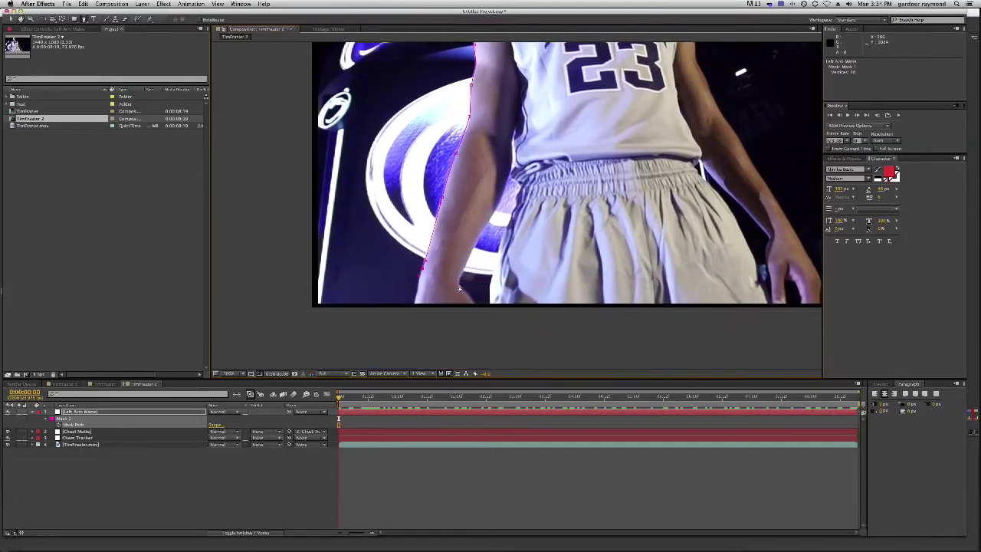
click(460, 280)
drag(513, 168, 517, 124)
mouse_move(538, 89)
mouse_down()
mouse_move(539, 75)
mouse_move(567, 131)
mouse_move(544, 73)
mouse_up()
key(space)
click(527, 56)
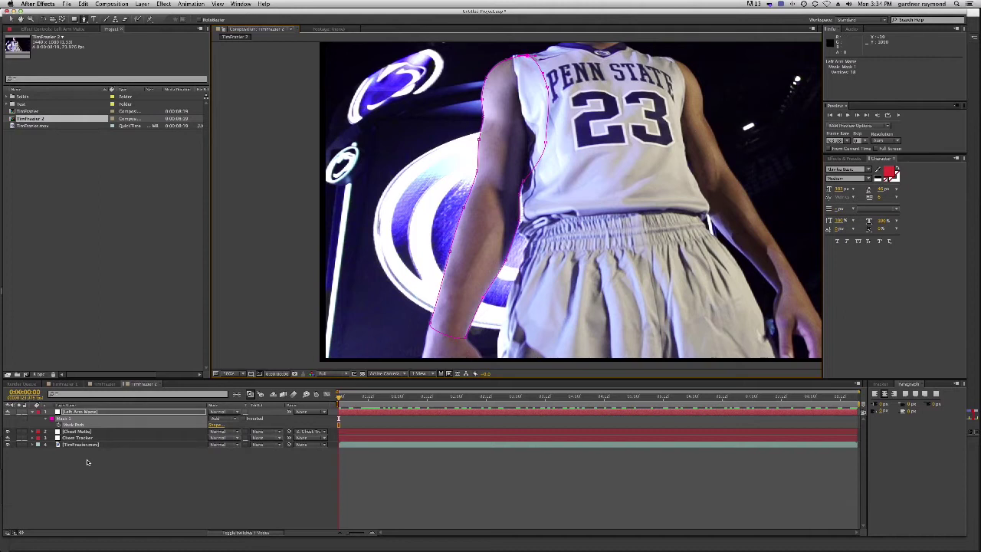
Switch to mocha Pro and copy the Left Arm track to the clipboard as After Effects Transform Data.
key(super+Tab)
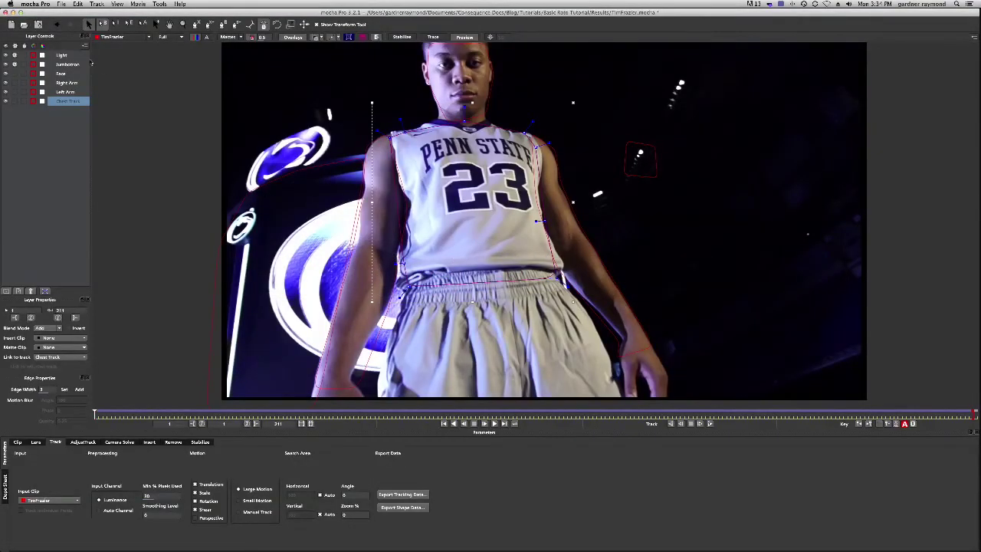
click(65, 92)
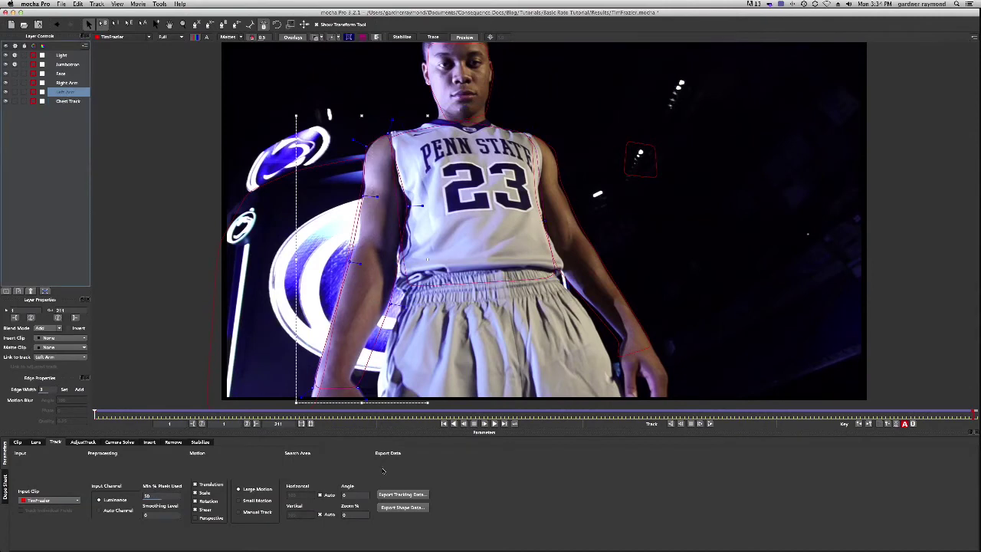
click(403, 494)
click(506, 296)
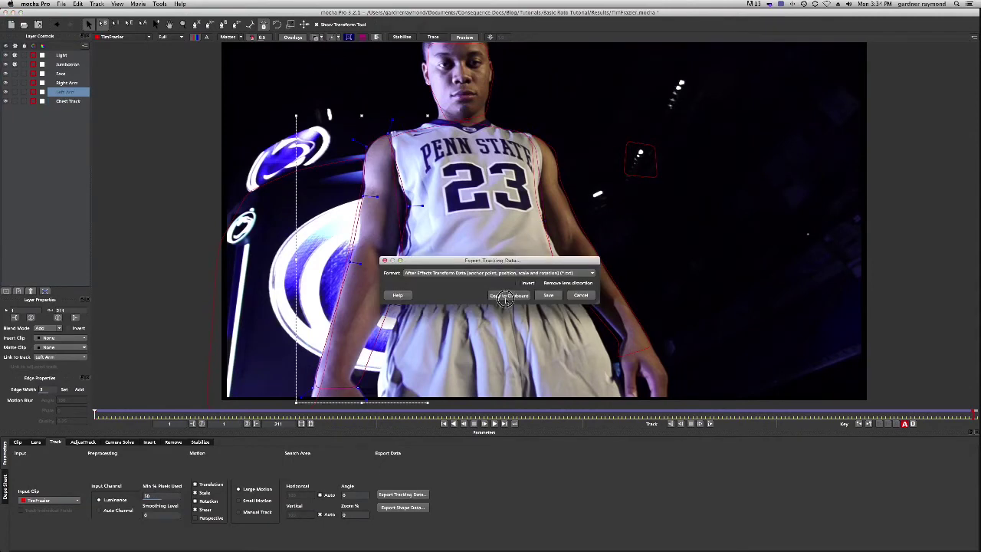
Switch back to After Effects, add a null object and name it "Left Arm tracker".
key(super+Tab)
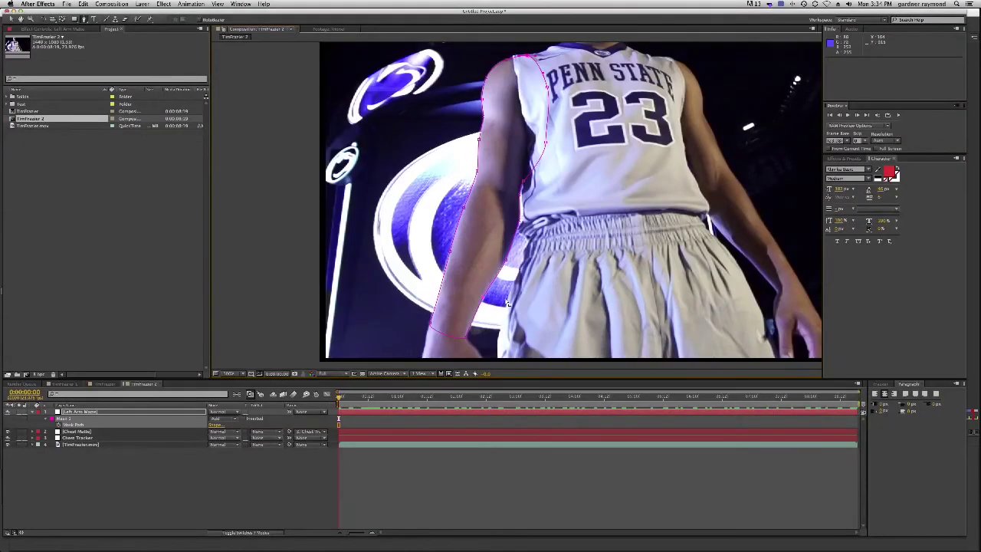
key(super+alt+shift+y)
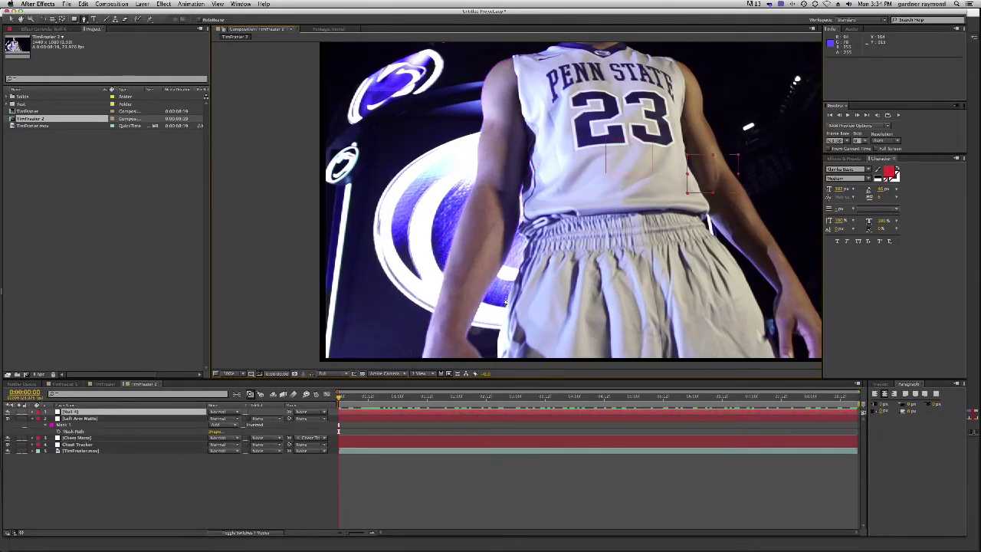
key(KP_Enter)
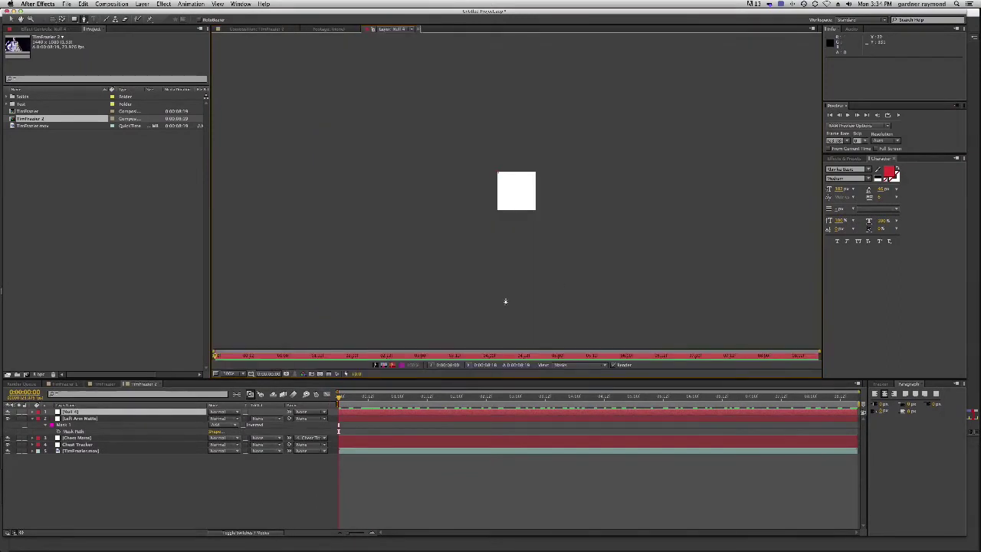
click(256, 29)
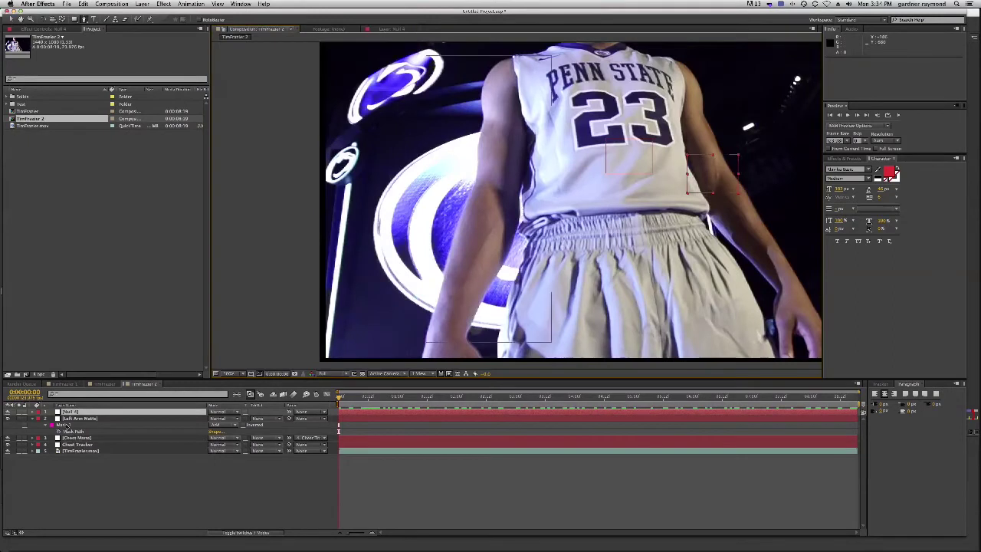
key(Return)
text(Left Arm marker)
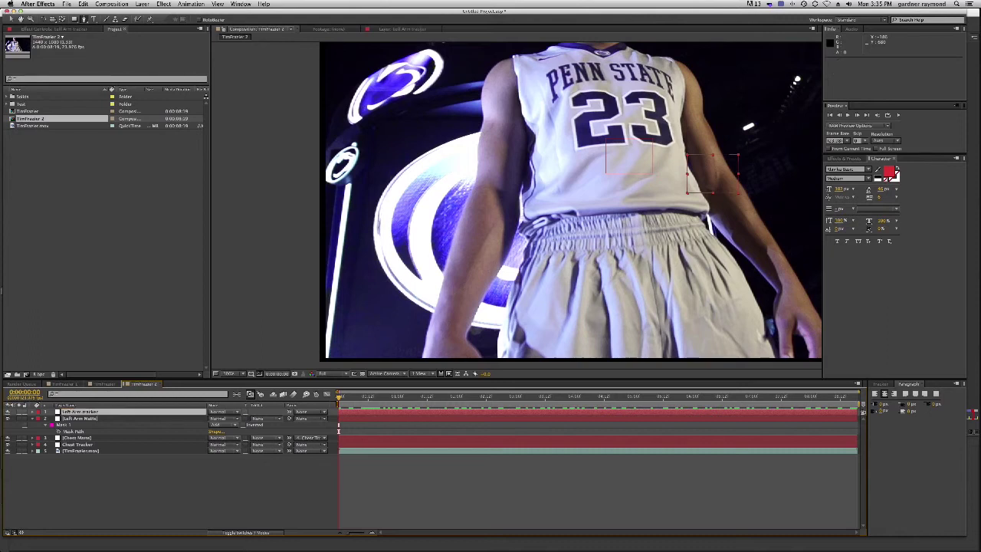
key(Return)
Apply the copied tracking data to the Left Arm tracker null and reset its anchor point.
click(125, 424)
click(77, 411)
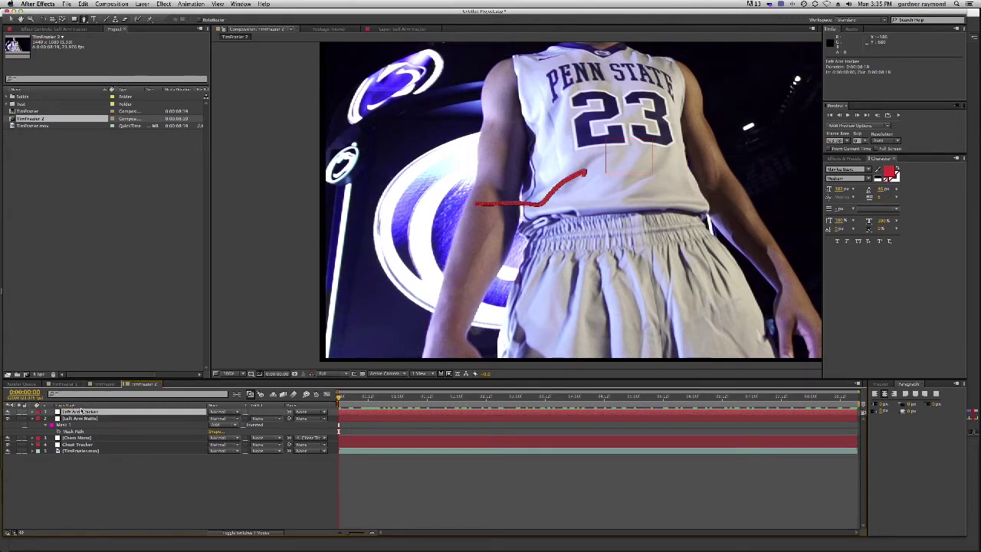
key(u)
click(65, 418)
click(59, 425)
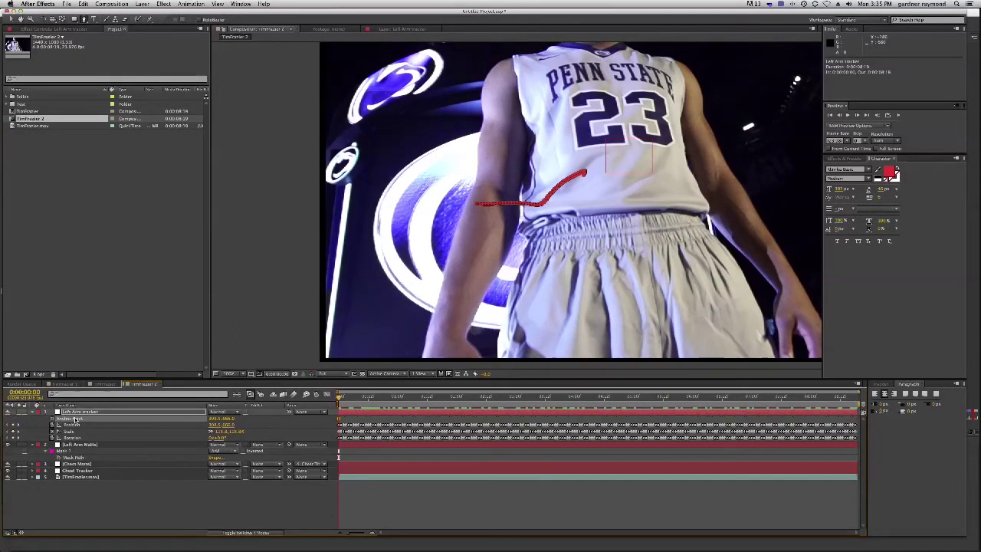
right_click(75, 420)
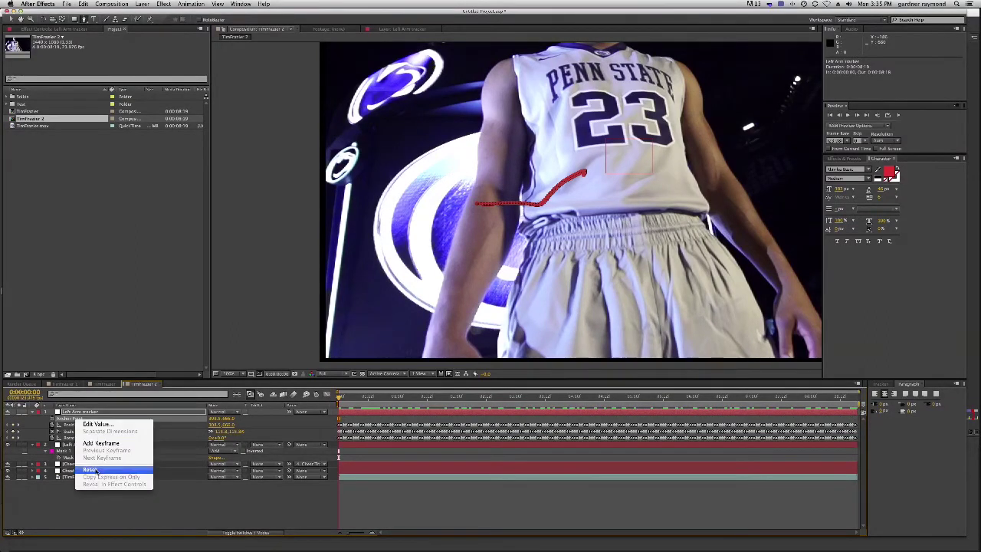
click(72, 426)
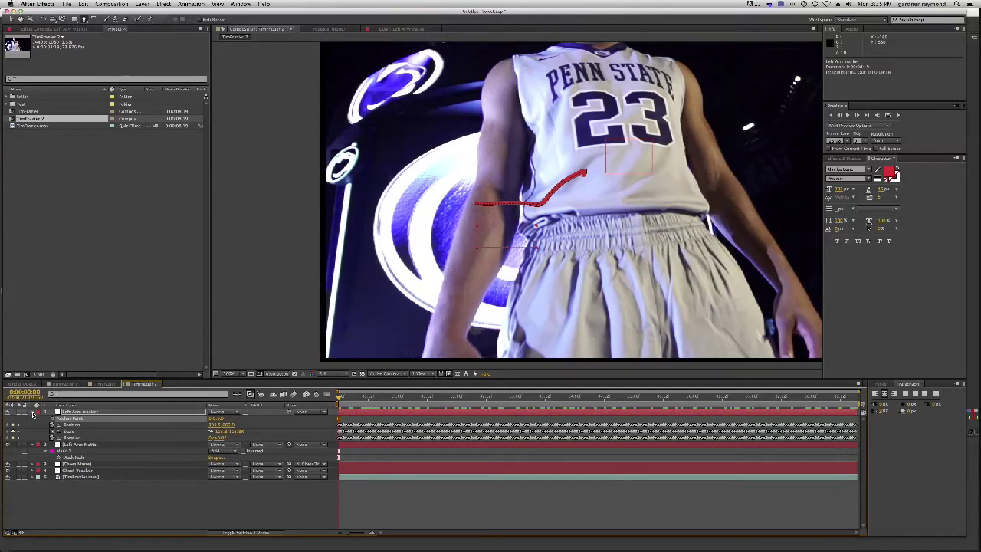
Collapse the null's properties and parent the Left Arm Matte to Left Arm tracker.
click(34, 414)
drag(289, 418, 78, 413)
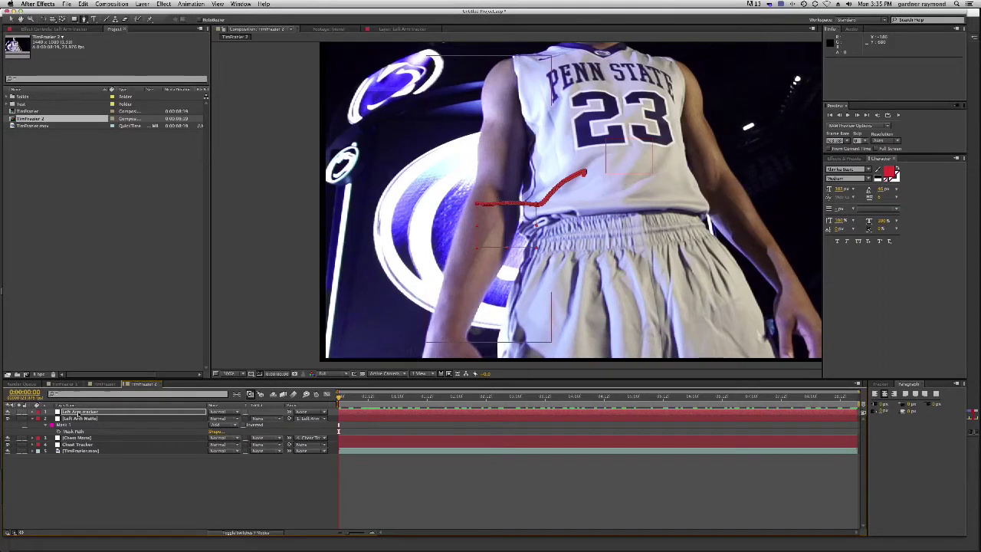
click(83, 419)
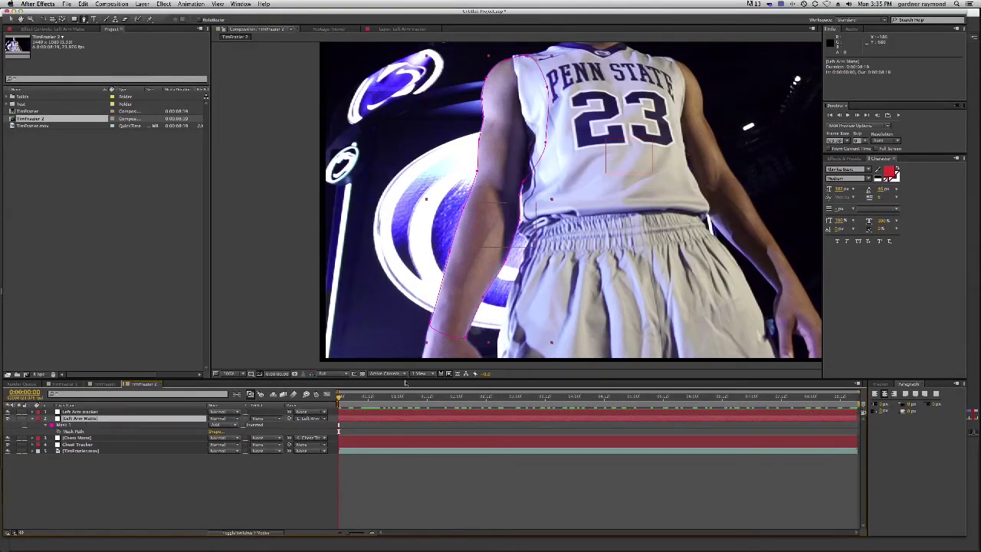
At 0:00:08:18, move and slightly rotate the whole left arm mask, and enlarge it to about 128% so it extends to the wrist.
drag(339, 397, 869, 404)
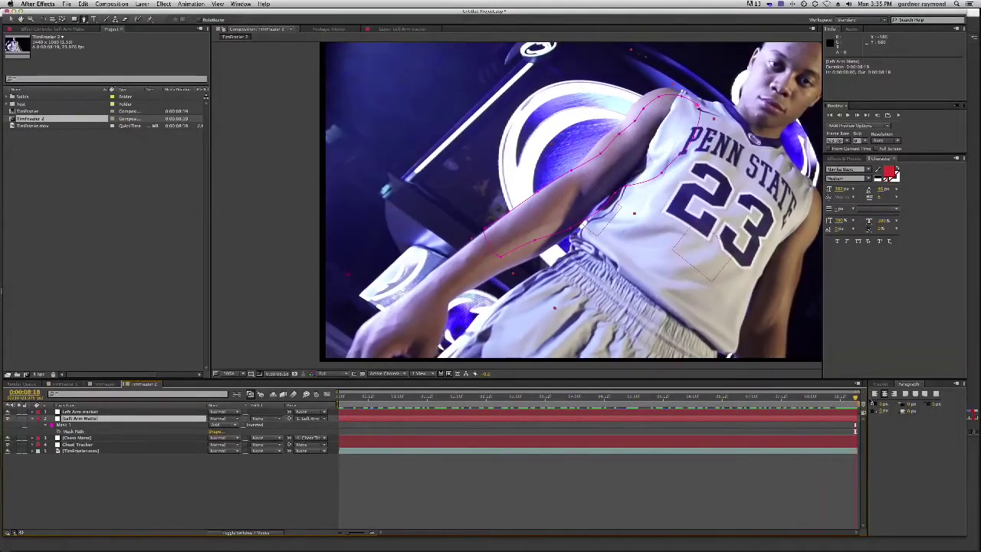
key(v)
double_click(699, 104)
drag(722, 105, 714, 92)
drag(666, 125, 668, 126)
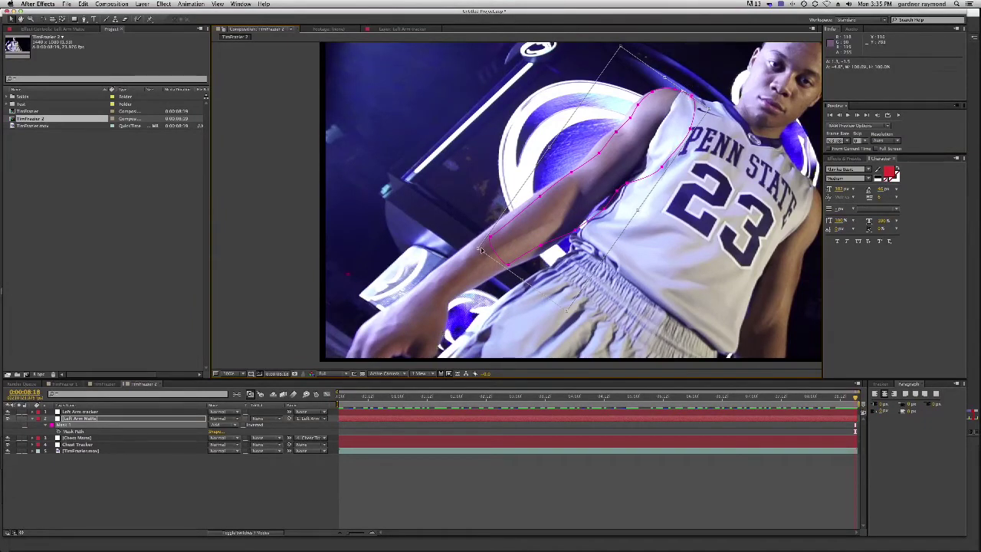
drag(480, 252, 424, 269)
key(super+z)
drag(477, 249, 414, 288)
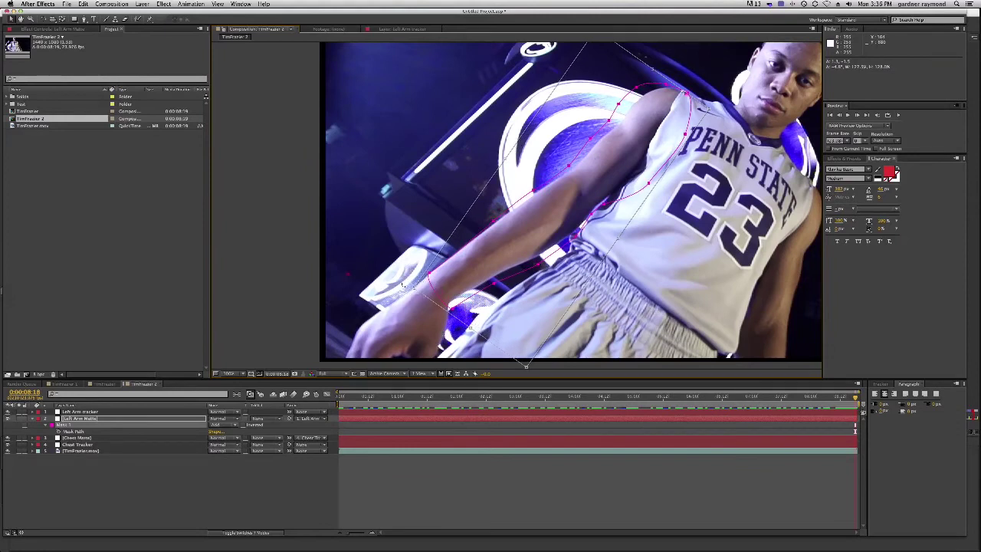
key(Return)
Fit the mask points along the arm's outer edge from shoulder to forearm at 0:00:08:18.
drag(653, 70, 531, 172)
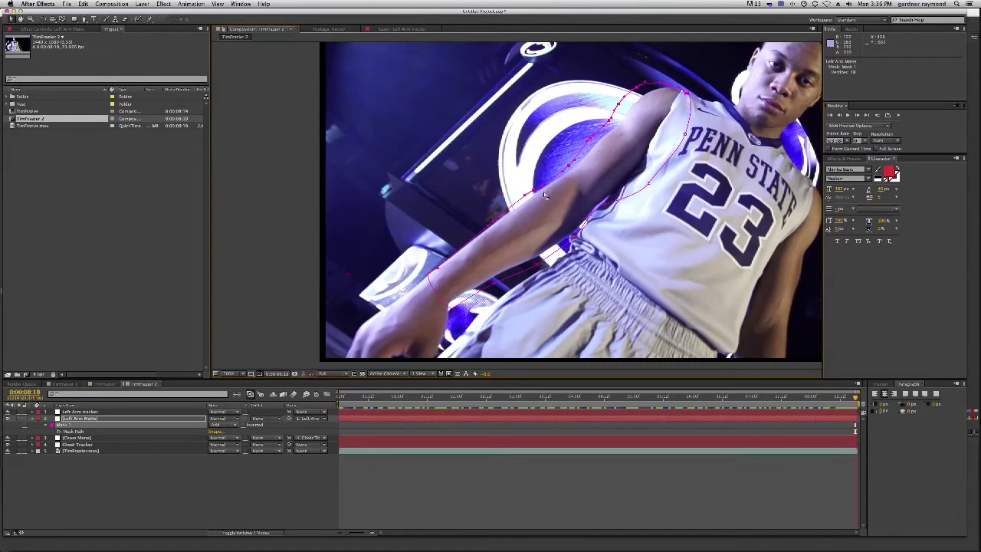
drag(534, 190, 536, 191)
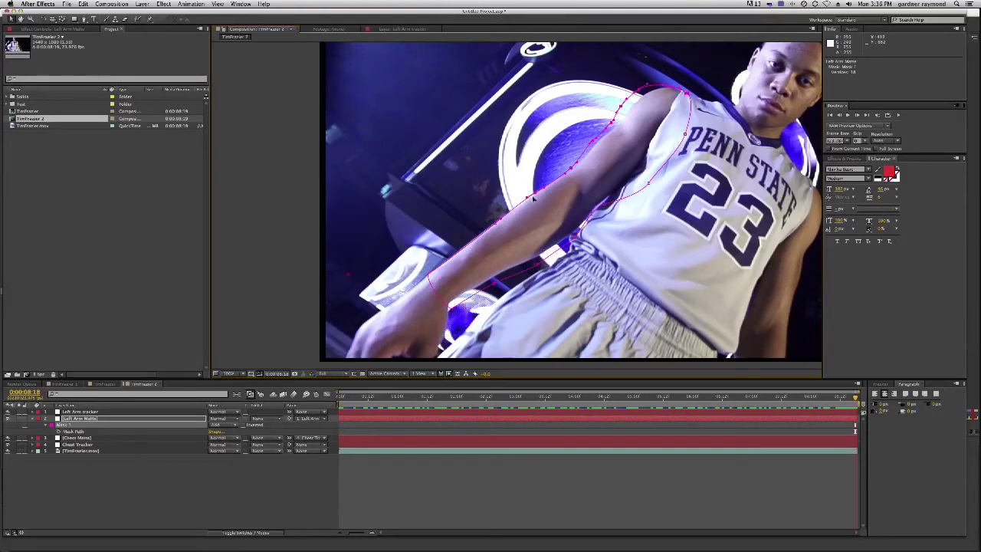
drag(571, 167, 575, 167)
drag(598, 141, 630, 109)
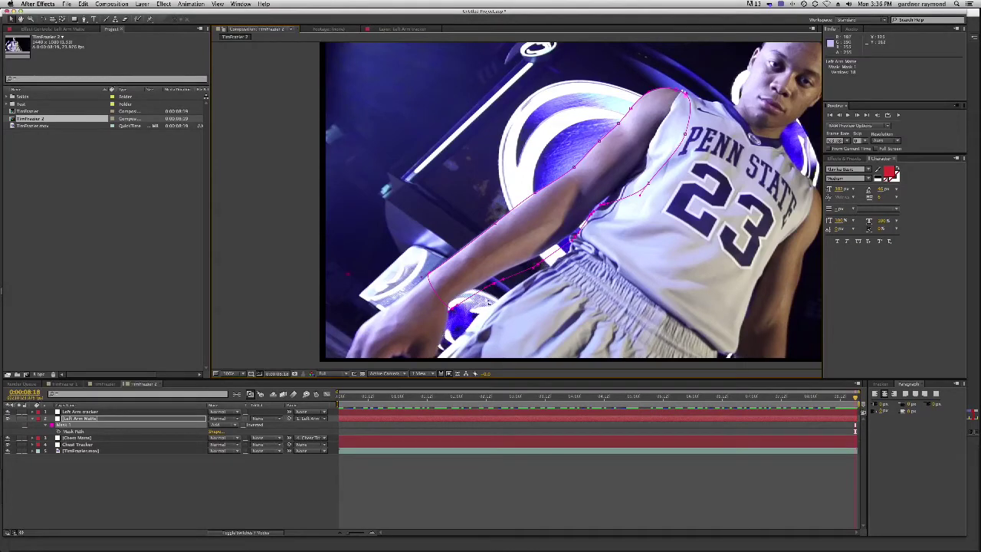
Fit the mask points along the arm's inner edge from the wrist to the armpit at 0:00:08:18.
drag(495, 285, 491, 279)
drag(534, 259, 535, 257)
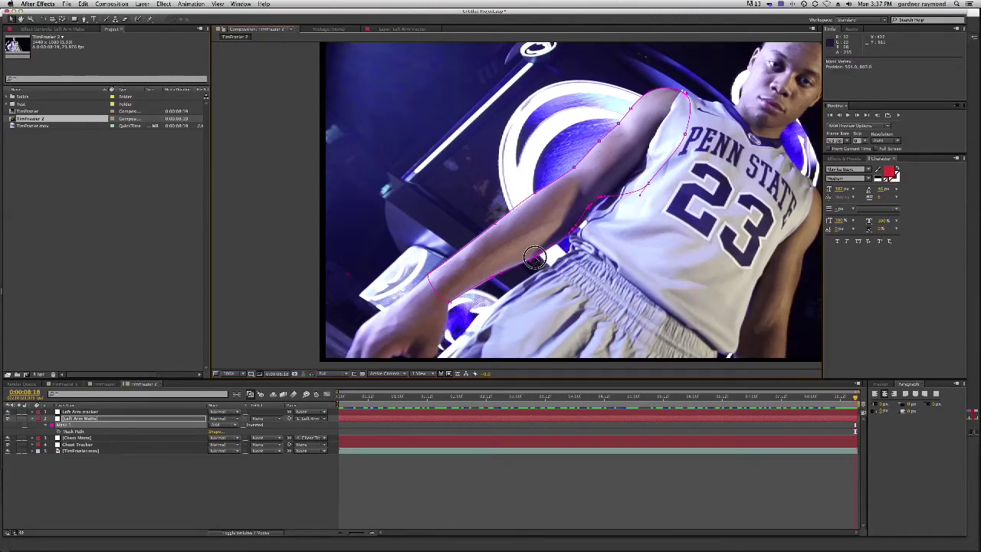
click(574, 230)
click(592, 211)
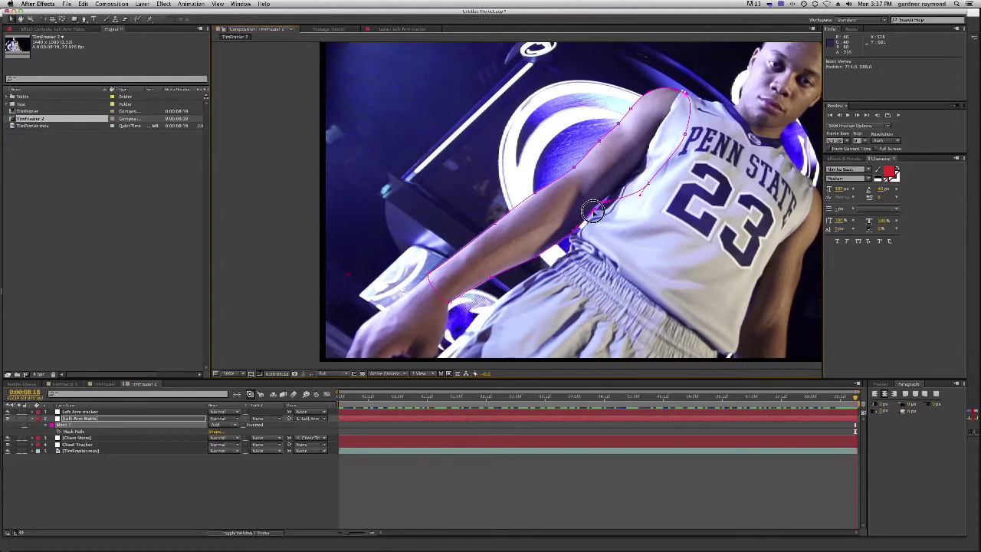
drag(607, 203, 604, 198)
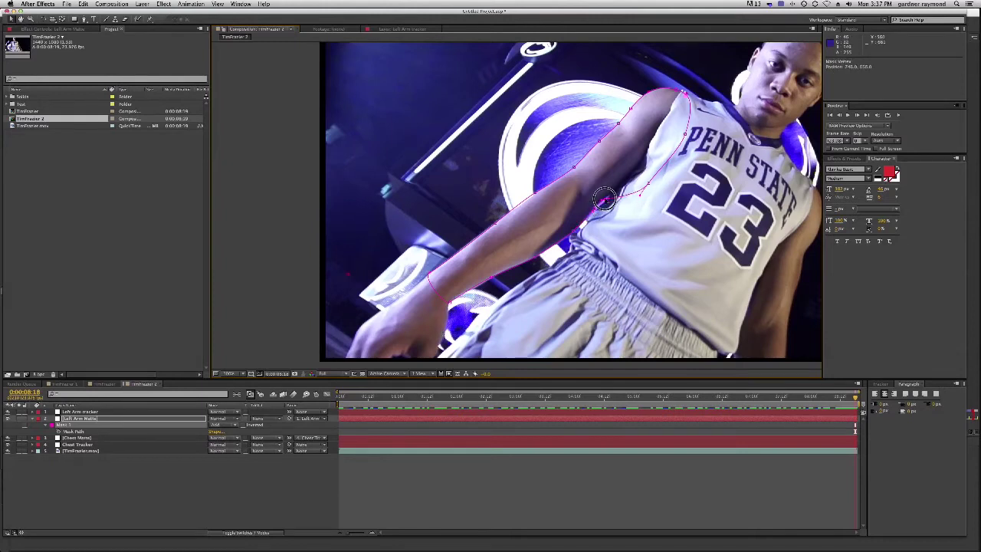
Enable Mask Path keyframing on the Left Arm Matte at 0:00:08:18.
click(628, 217)
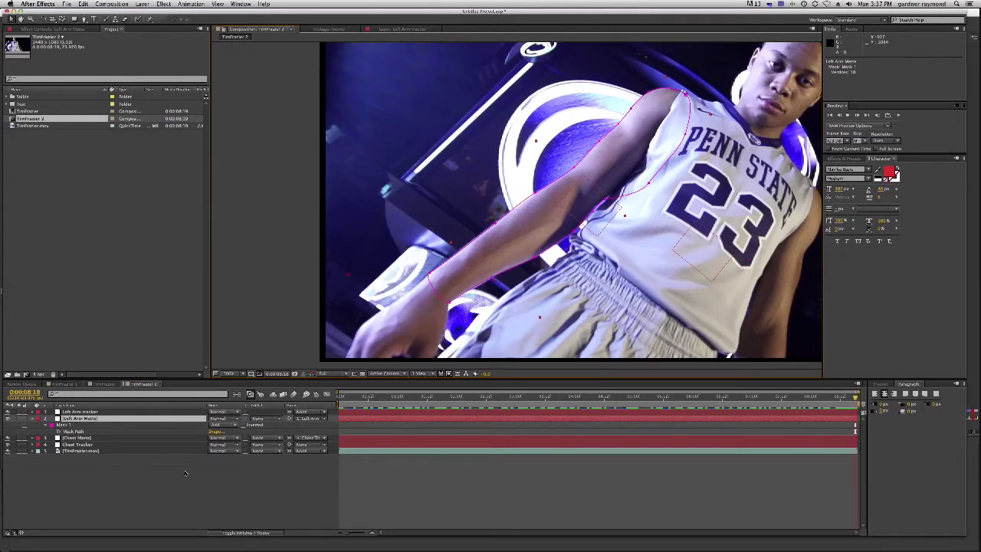
click(84, 418)
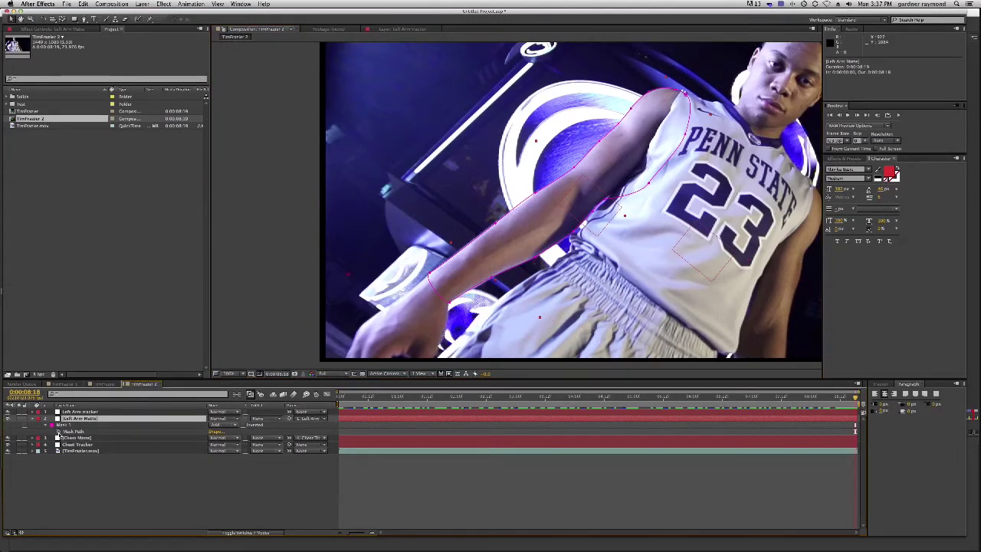
click(60, 432)
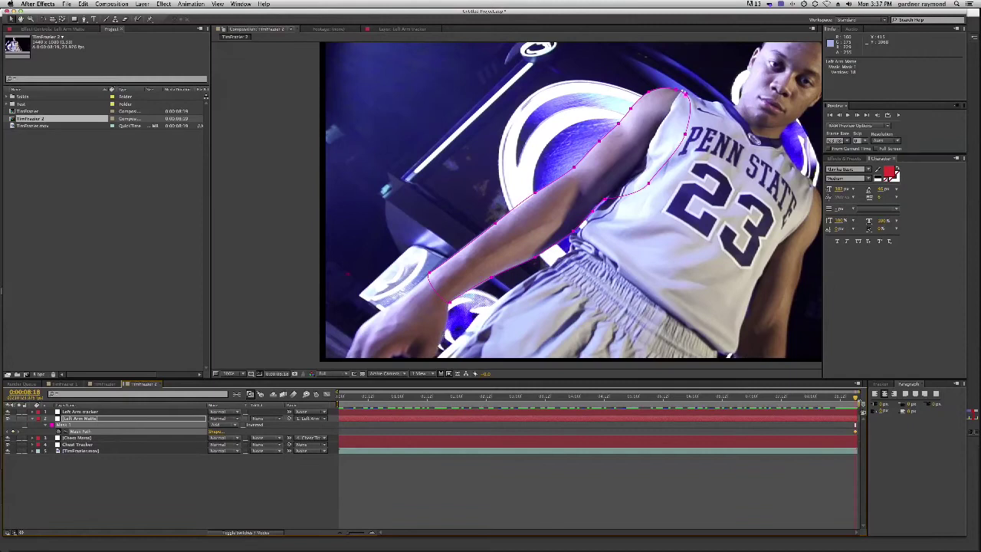
At the first frame, free-transform the whole left arm mask so it lines up with the shoulder and arm.
drag(857, 399, 284, 429)
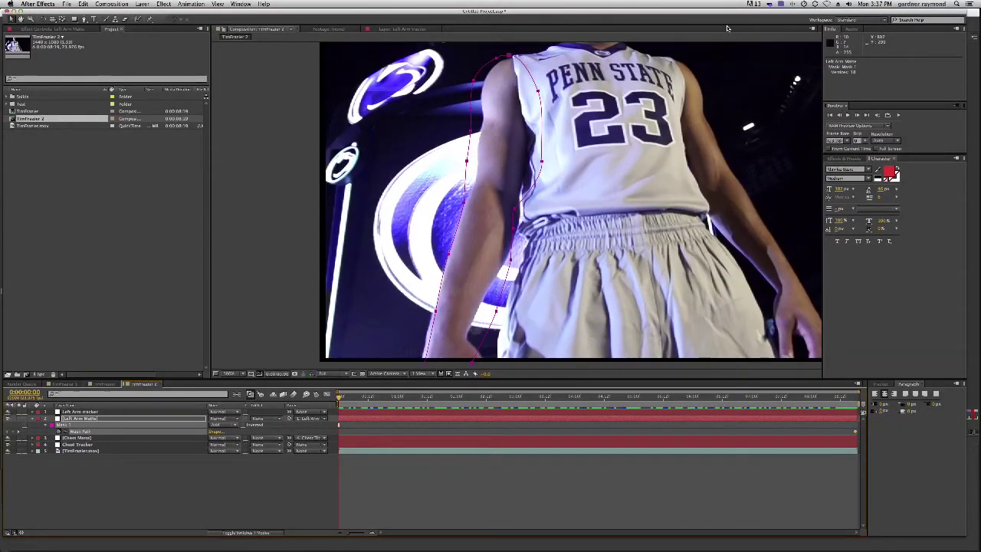
double_click(531, 77)
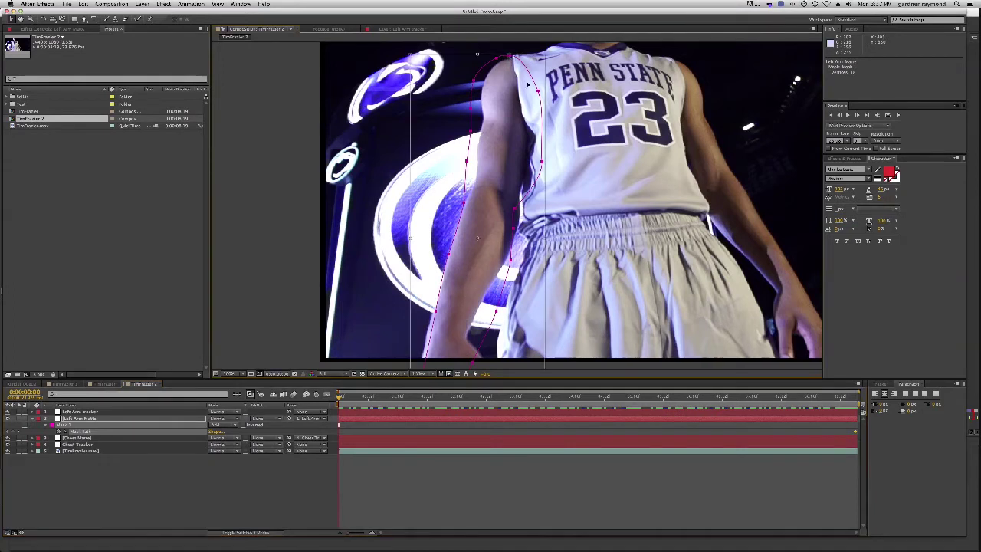
drag(532, 77, 536, 87)
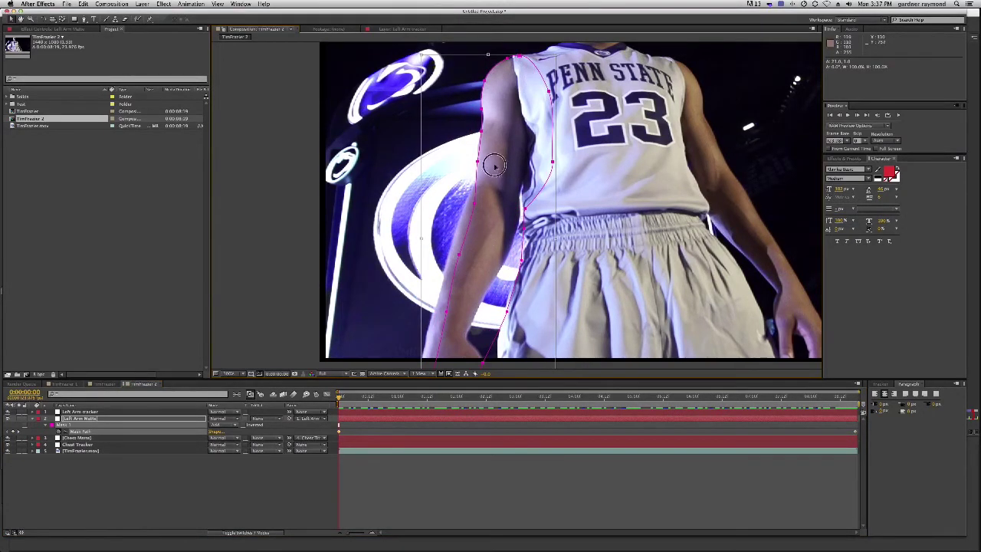
drag(528, 270, 538, 171)
drag(428, 314, 414, 304)
drag(566, 131, 548, 273)
key(Return)
At the first frame, fit the left arm mask's outer-edge and wrist points to the arm.
click(465, 189)
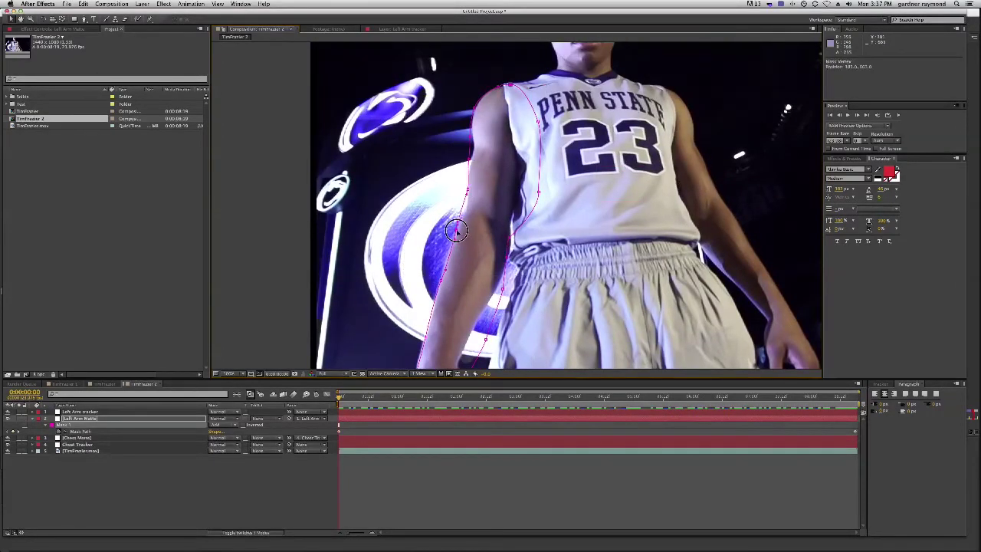
mouse_move(470, 160)
mouse_down()
mouse_move(474, 133)
mouse_move(475, 150)
mouse_up()
drag(467, 190, 468, 207)
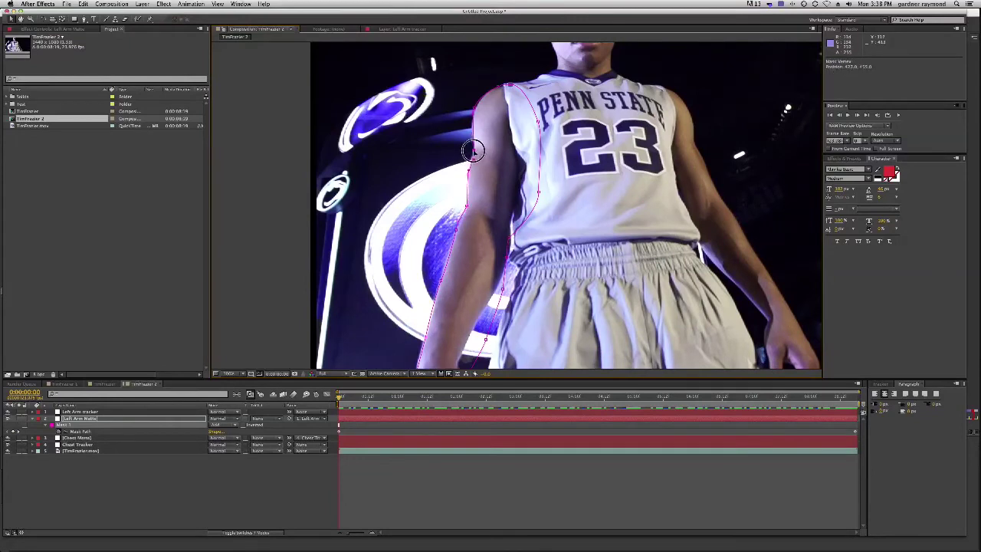
scroll(527, 230, down, 3)
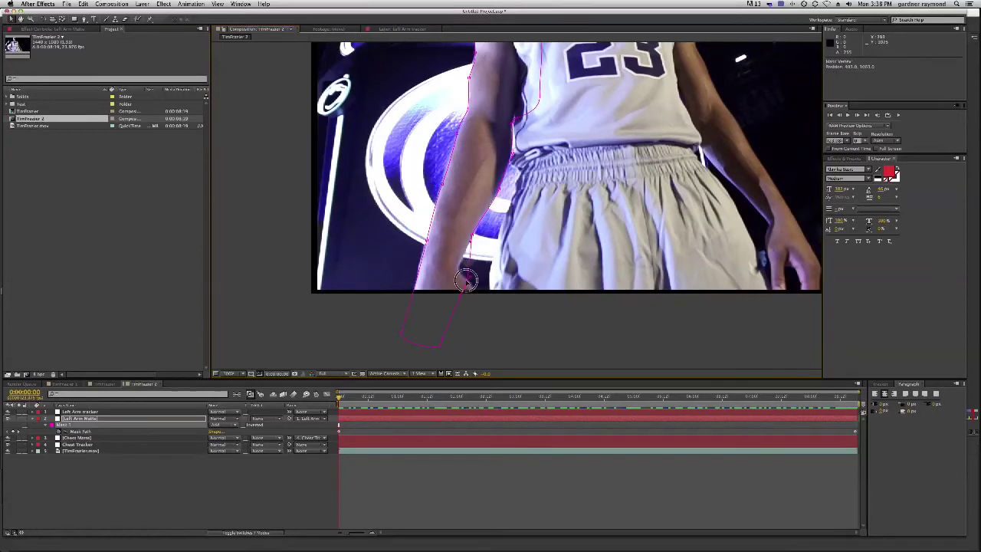
drag(440, 346, 458, 266)
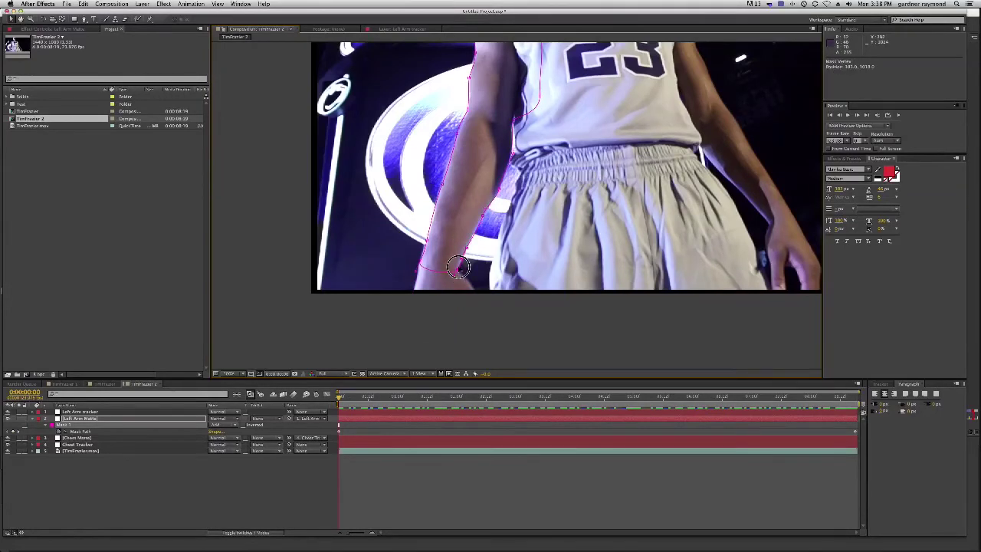
drag(530, 98, 476, 196)
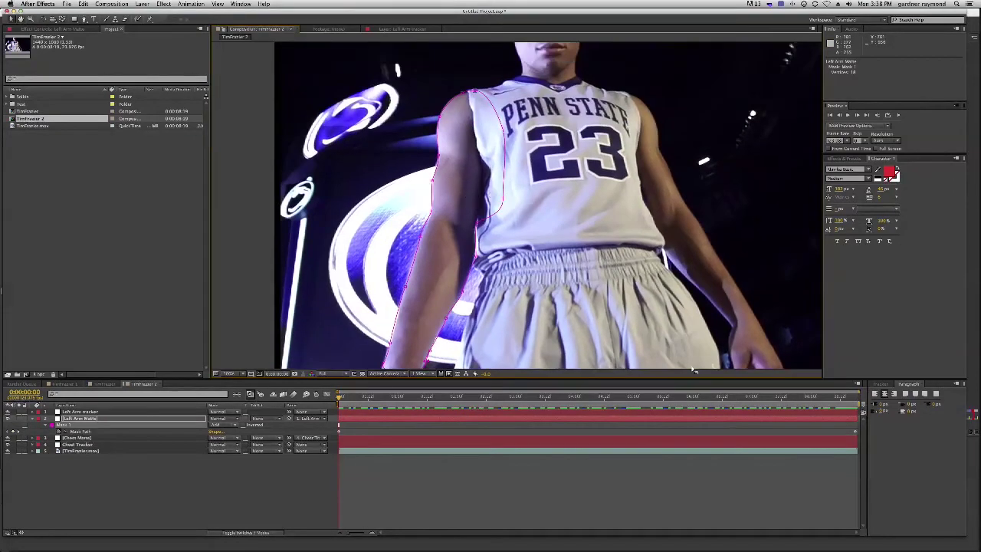
Reshape the left arm mask around the shoulder, forearm, wrist and armpit at 0:00:06:02.
drag(338, 397, 697, 408)
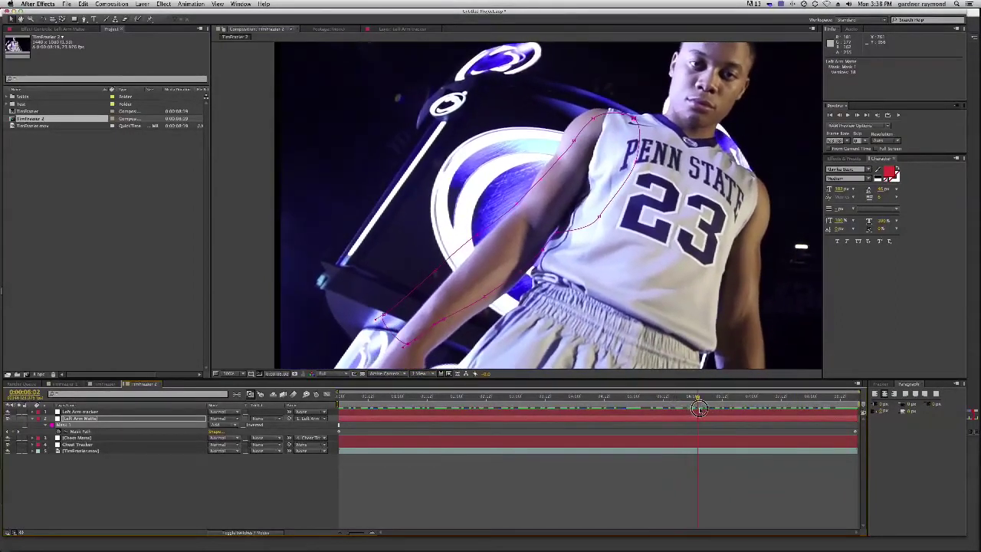
drag(659, 111, 656, 108)
drag(583, 138, 578, 145)
key(Return)
drag(435, 284, 440, 286)
click(502, 214)
drag(546, 160, 550, 161)
drag(449, 333, 422, 359)
drag(591, 214, 584, 199)
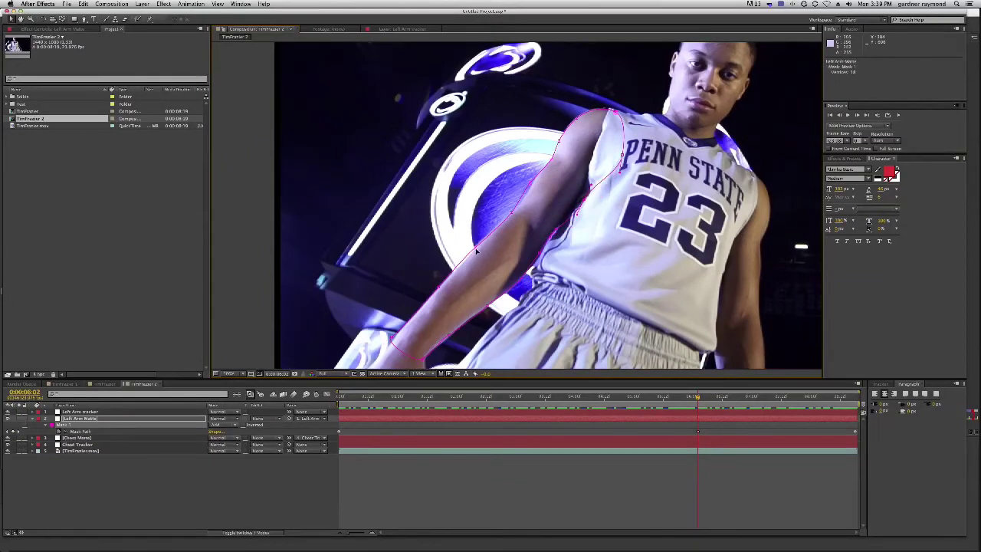
drag(698, 397, 699, 417)
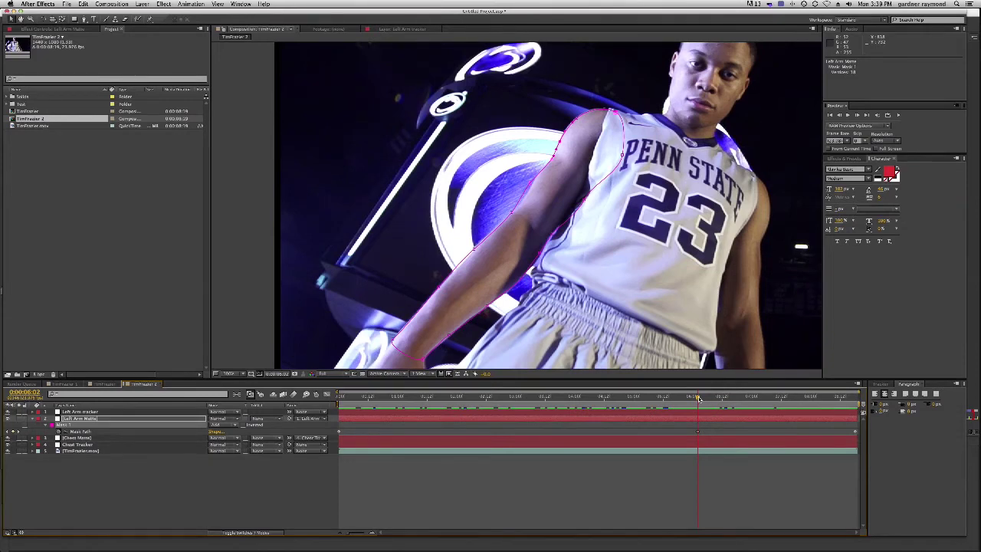
Fit the left arm mask to the shoulder, outer arm and wrist at 0:00:07:12.
drag(724, 399, 782, 412)
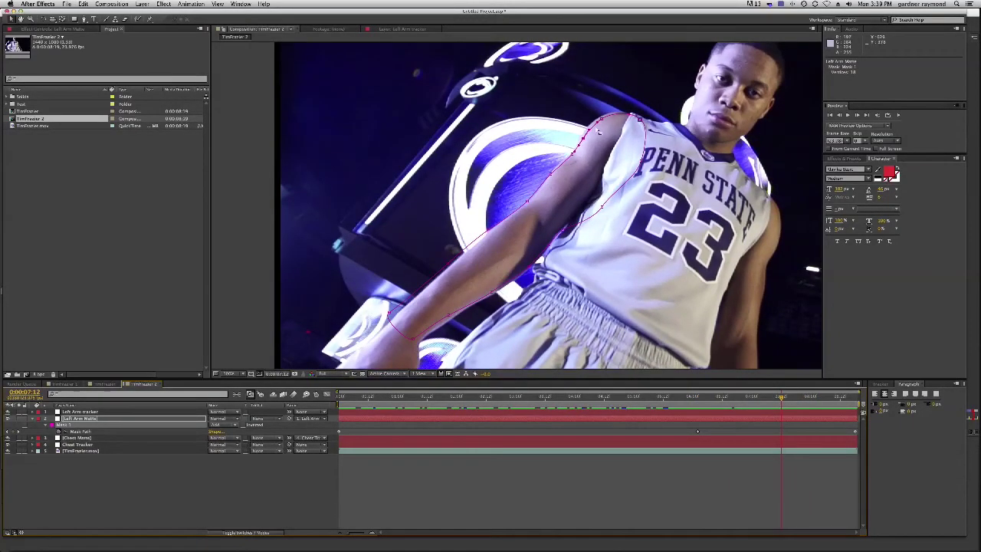
drag(602, 118, 580, 136)
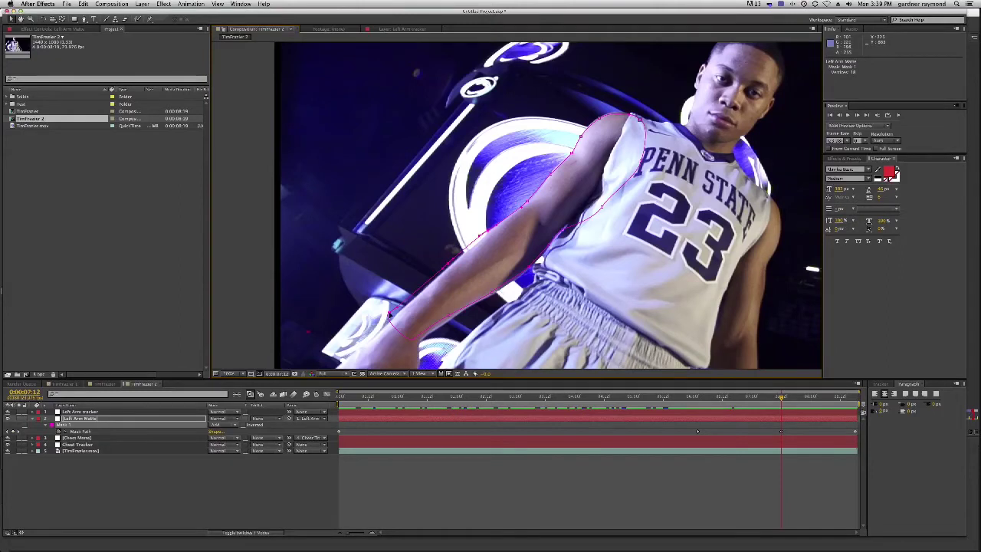
drag(388, 312, 392, 317)
drag(450, 317, 451, 321)
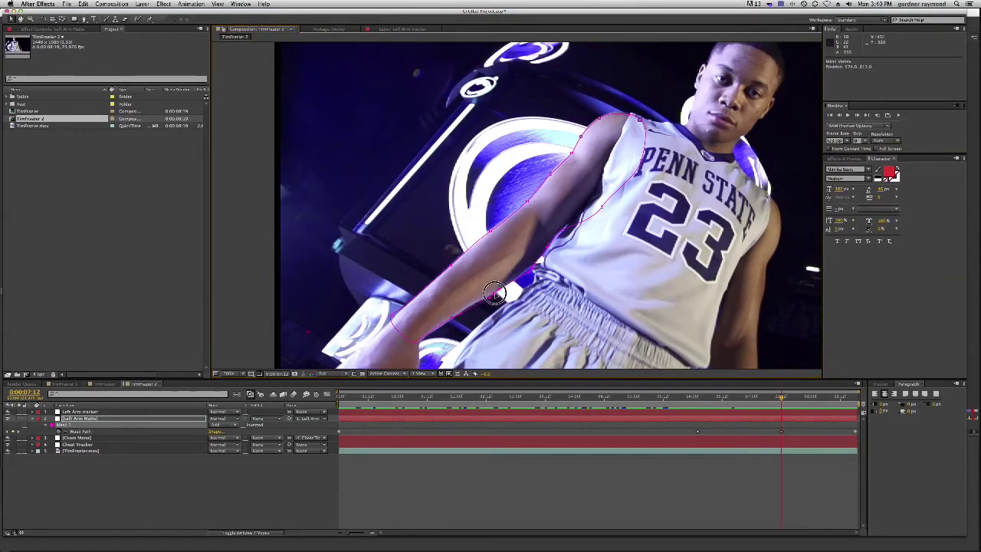
click(401, 314)
click(392, 317)
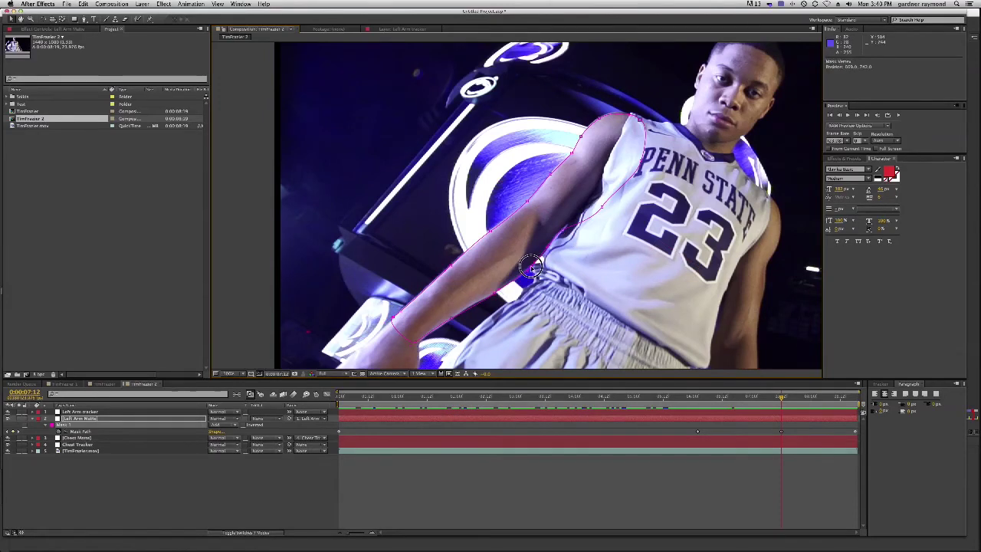
Refine the left arm mask's outer edge from upper arm to wrist at 0:00:02:15.
drag(782, 398, 782, 402)
drag(783, 402, 491, 414)
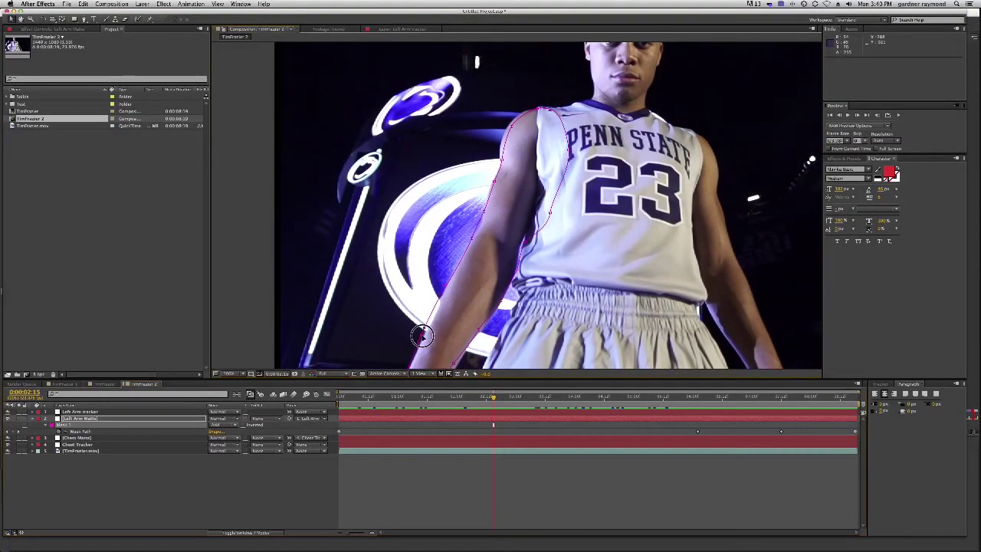
drag(447, 287, 449, 289)
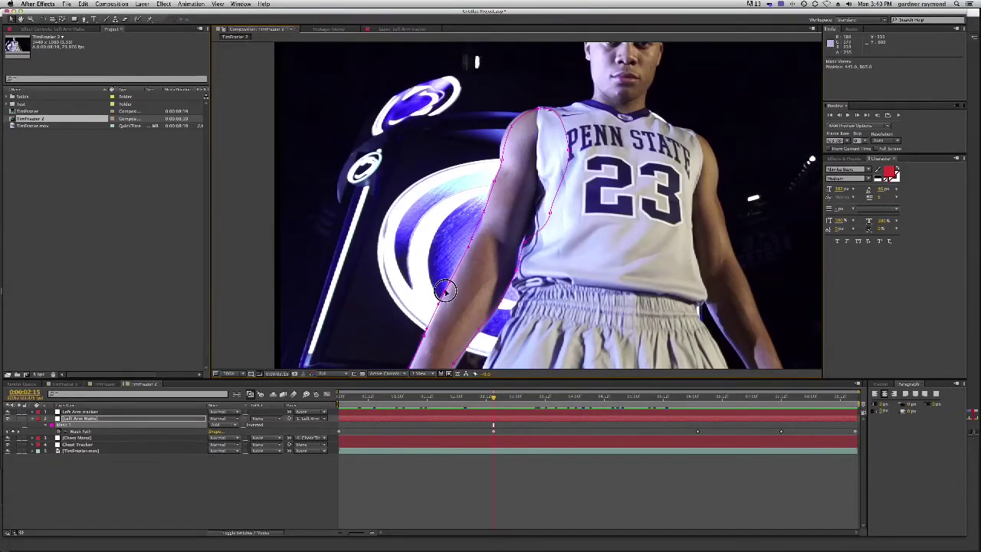
click(483, 212)
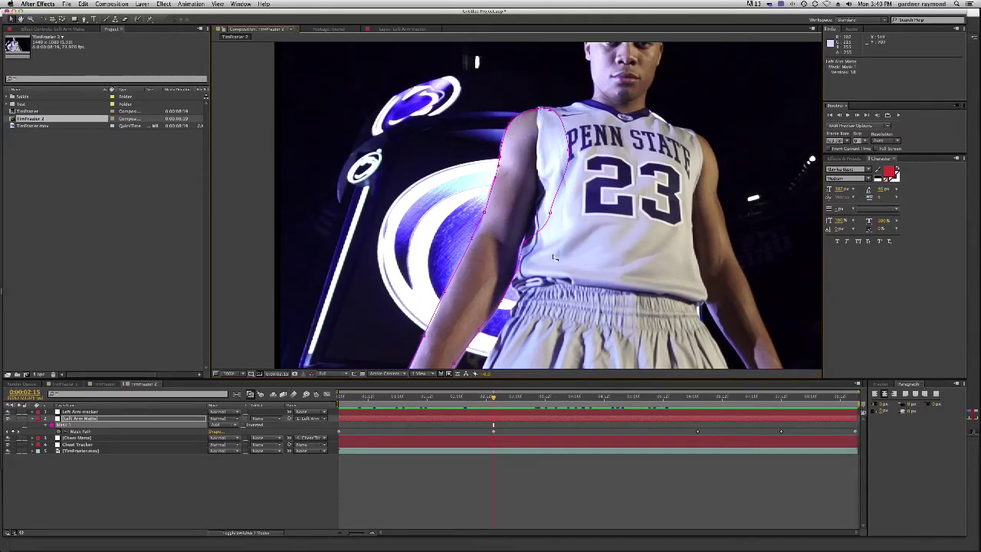
scroll(555, 258, down, 4)
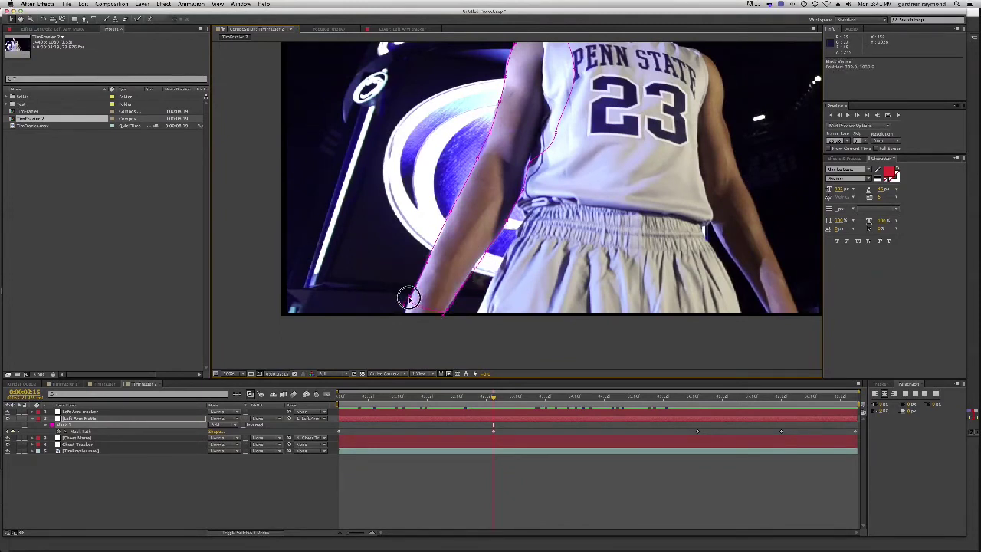
Fit the left arm mask's wrist and inner forearm points at 0:00:04:17.
drag(470, 397, 378, 396)
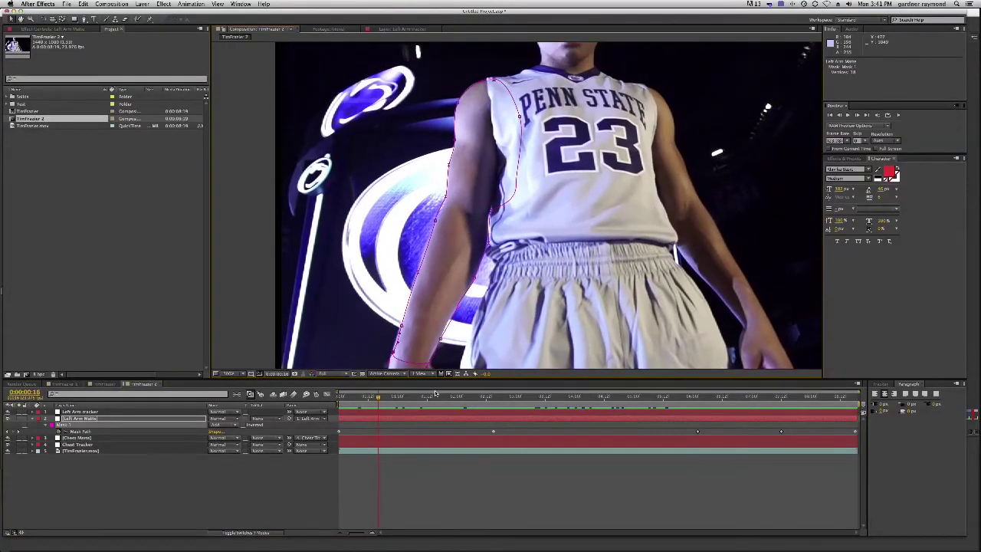
drag(378, 399, 616, 421)
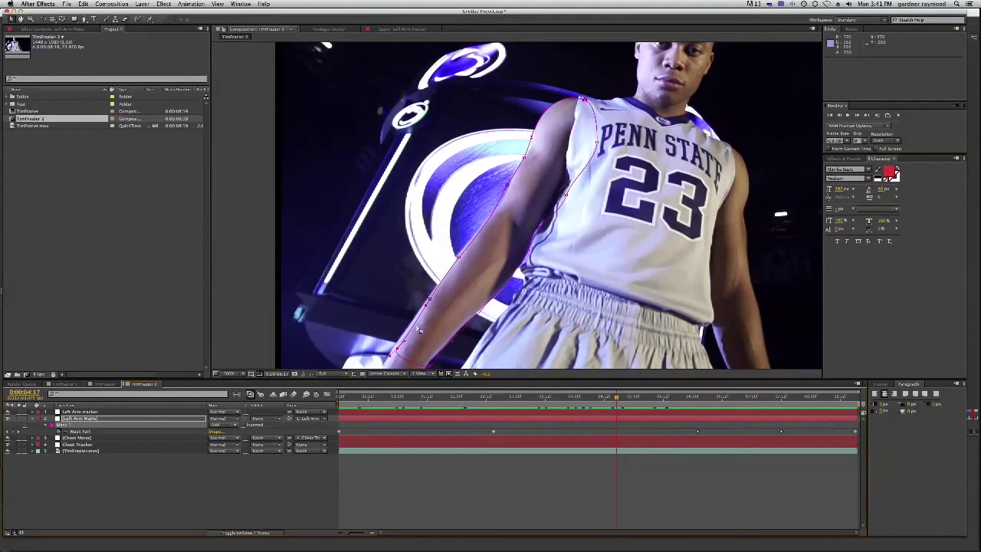
drag(397, 348, 393, 348)
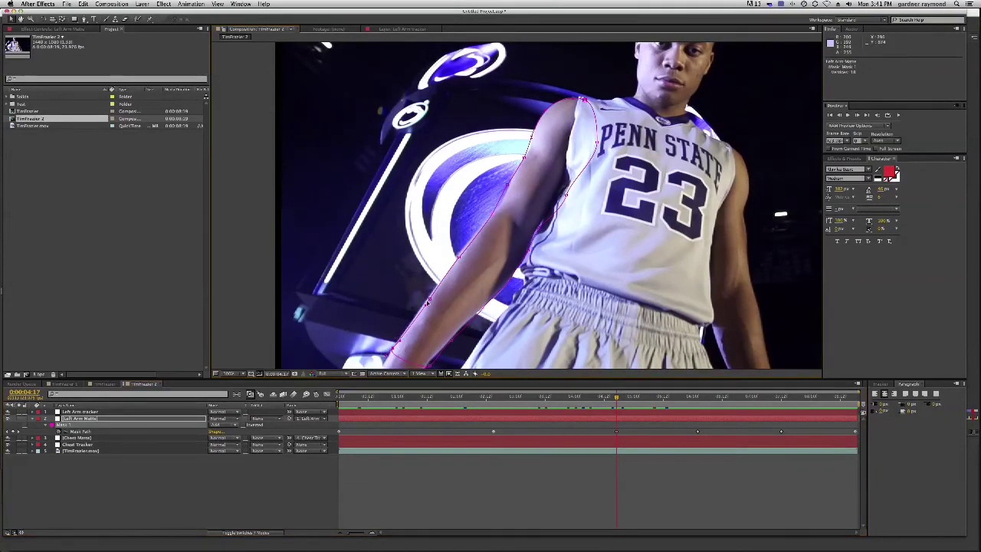
drag(483, 307, 481, 308)
drag(430, 365, 427, 361)
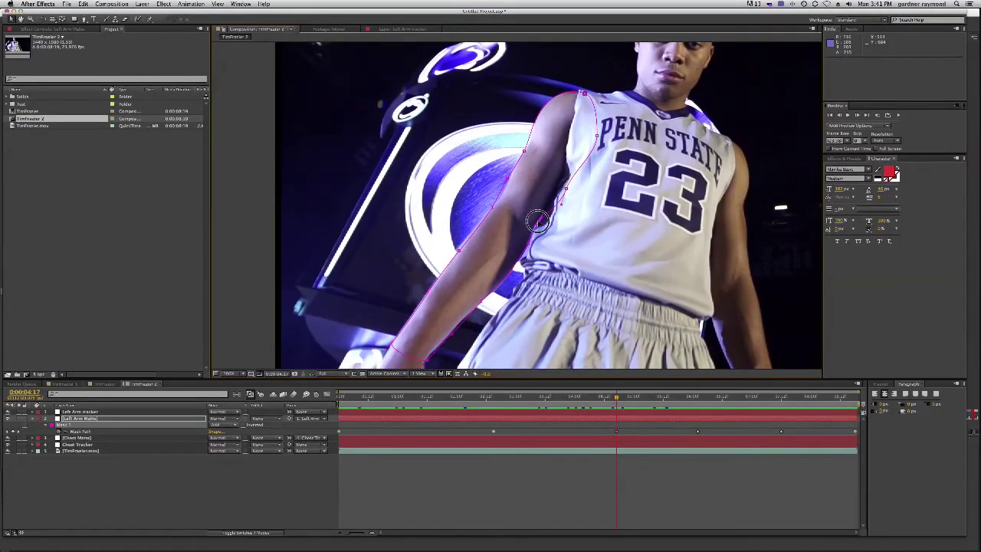
Create a white 1440 x 1080 px solid named "Face matte" above the existing layers.
drag(596, 402, 938, 398)
drag(714, 191, 659, 230)
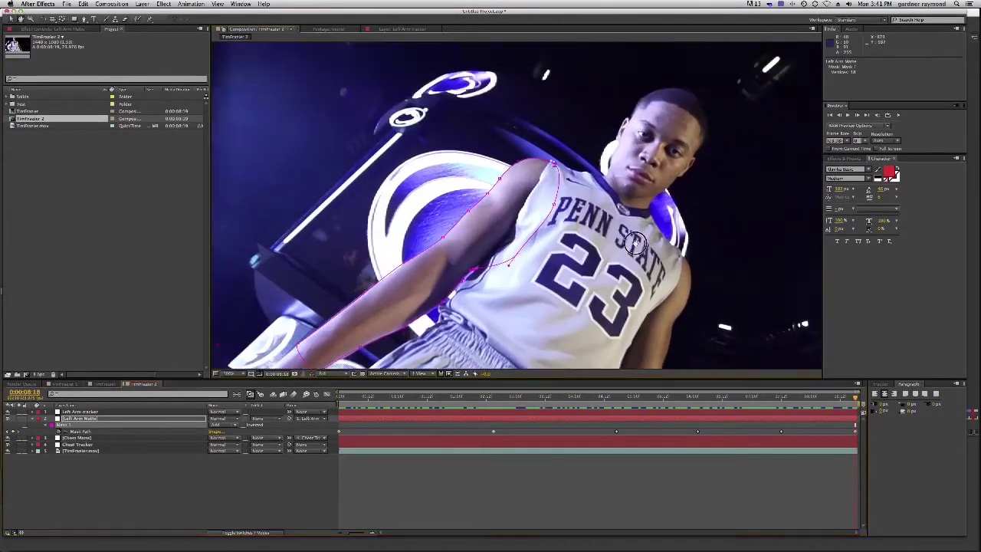
click(34, 125)
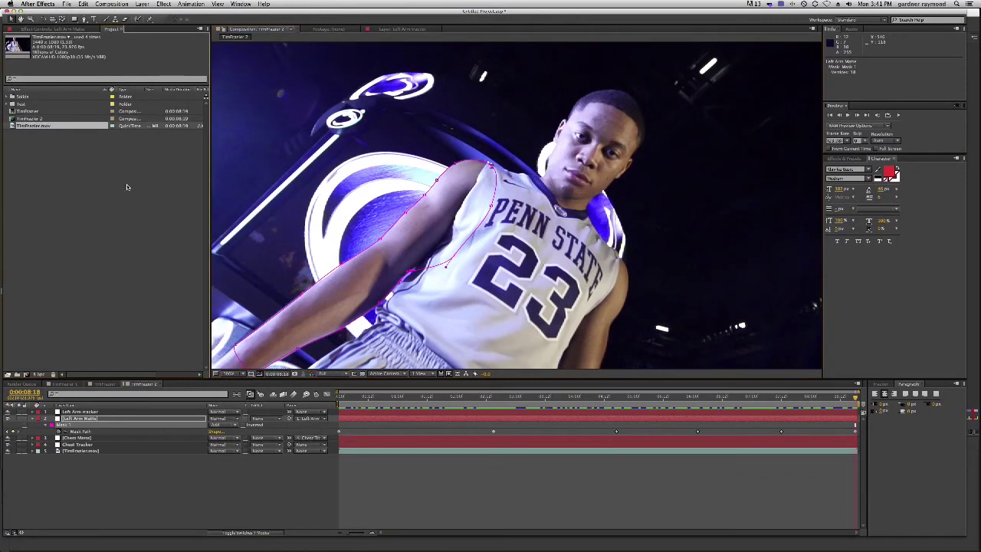
click(147, 483)
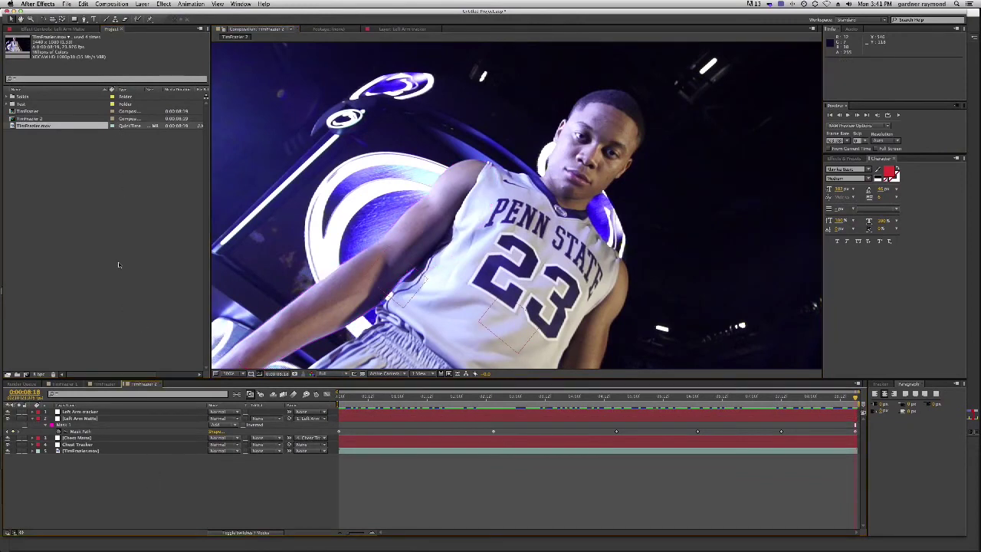
key(super+y)
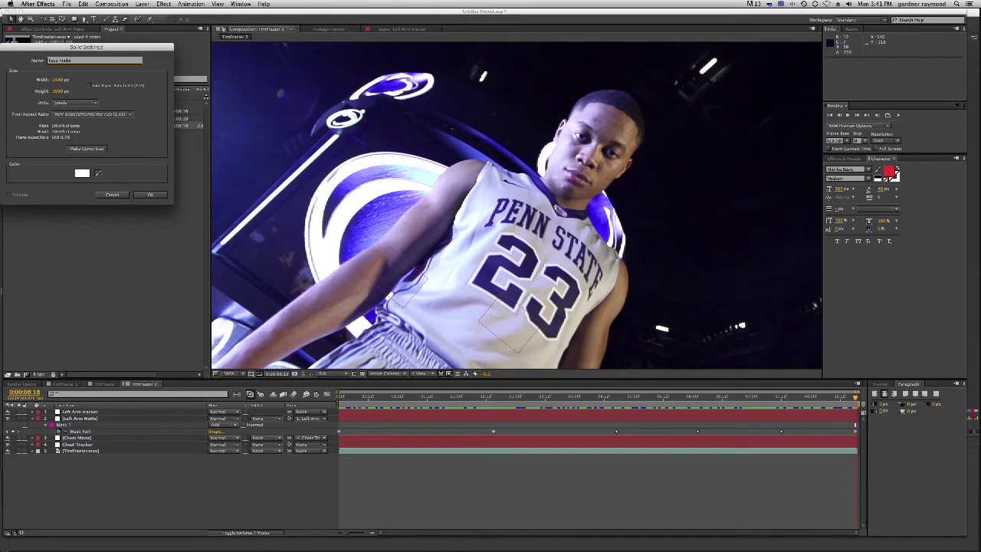
key(Return)
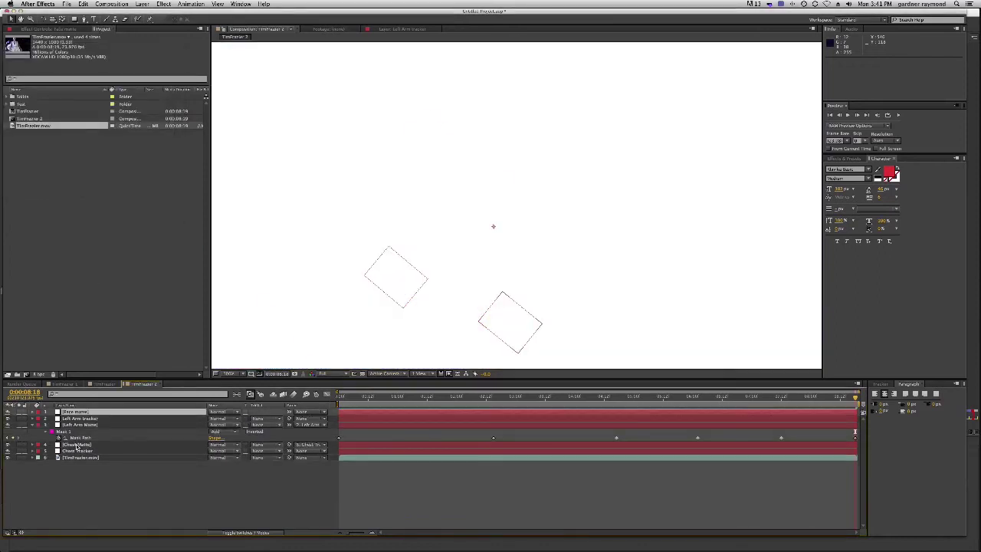
Set the Face matte layer's opacity to 0%.
click(76, 413)
key(t)
drag(215, 420, 59, 402)
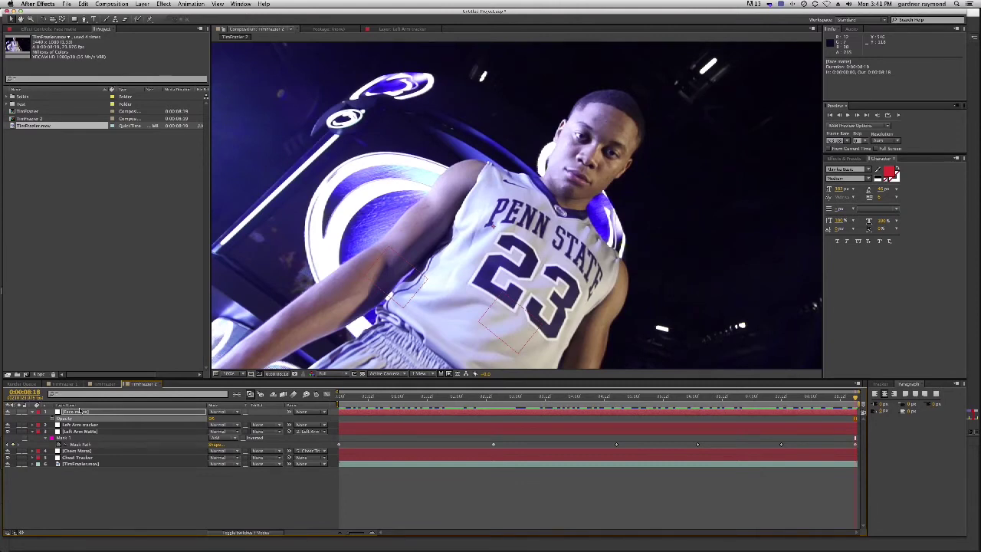
Add a new null object and rename it "Face tracker".
key(super+alt+shift+y)
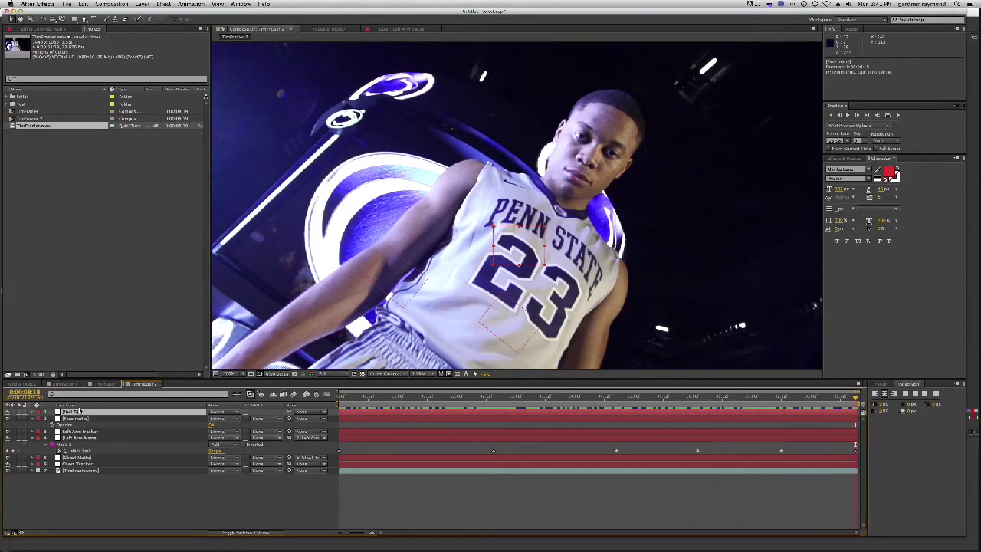
key(Return)
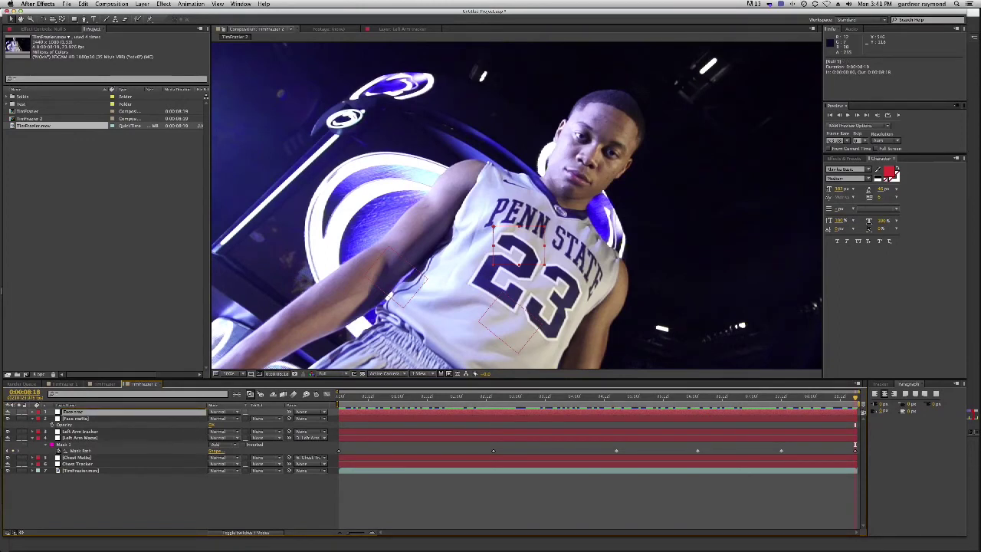
key(Return)
Switch to mocha Pro and copy the Face layer's exported tracking data to the clipboard.
key(super+Tab)
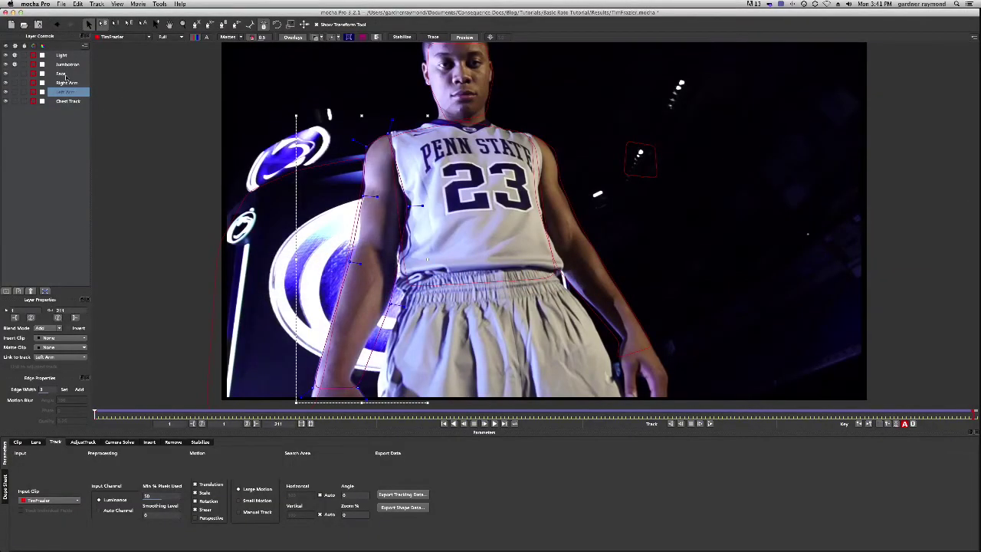
click(63, 73)
click(404, 495)
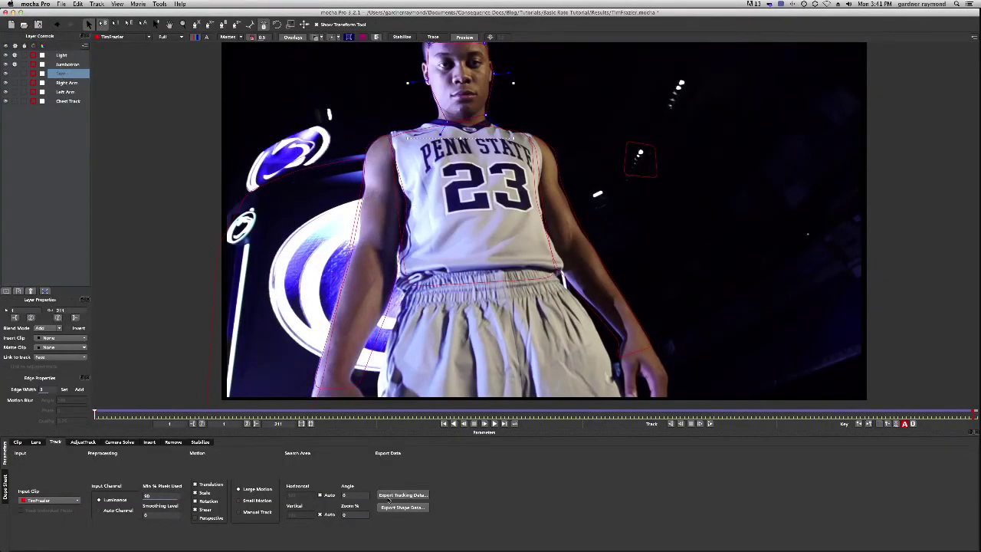
click(514, 298)
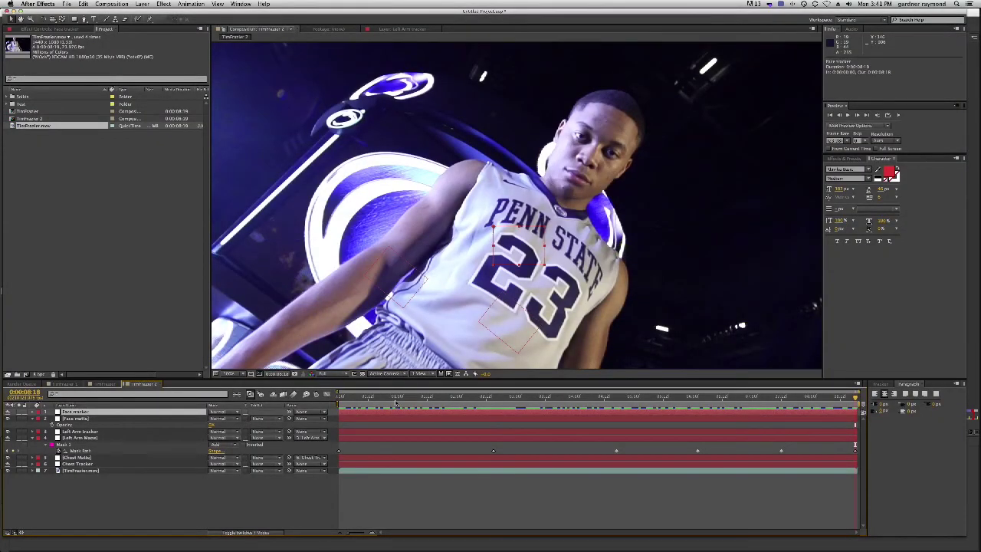
Paste the face tracking data onto the Face tracker null at the first frame and reveal its keyframed properties.
drag(363, 396, 322, 397)
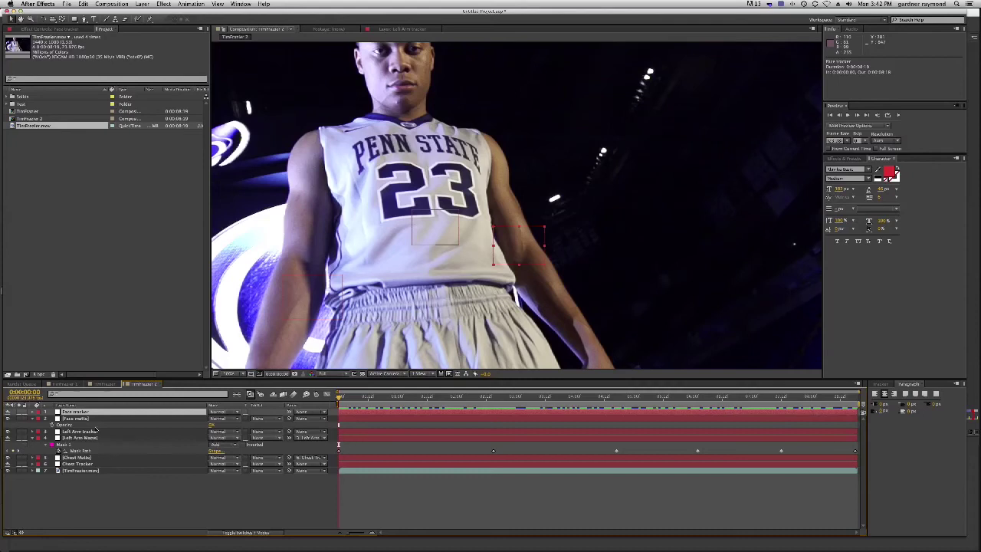
click(83, 412)
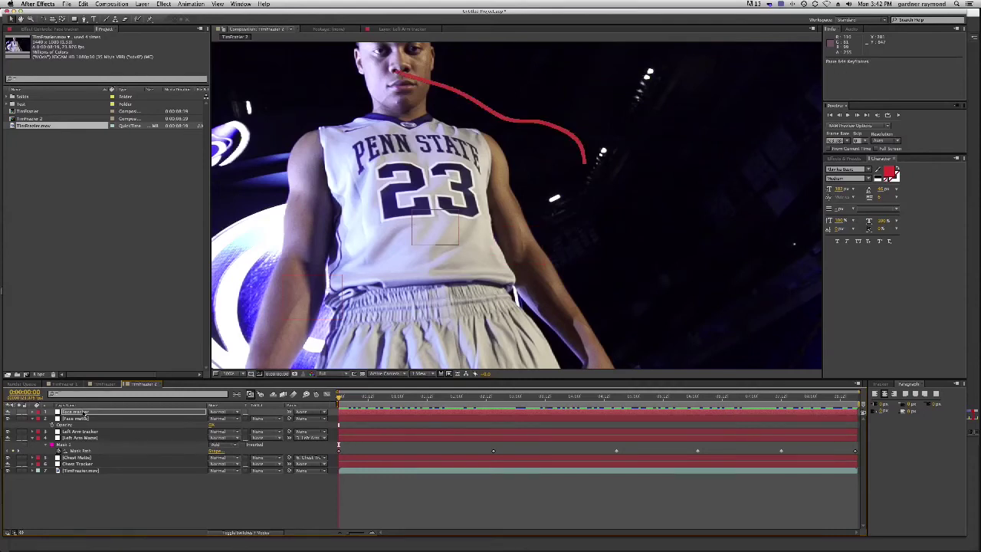
click(79, 413)
key(u)
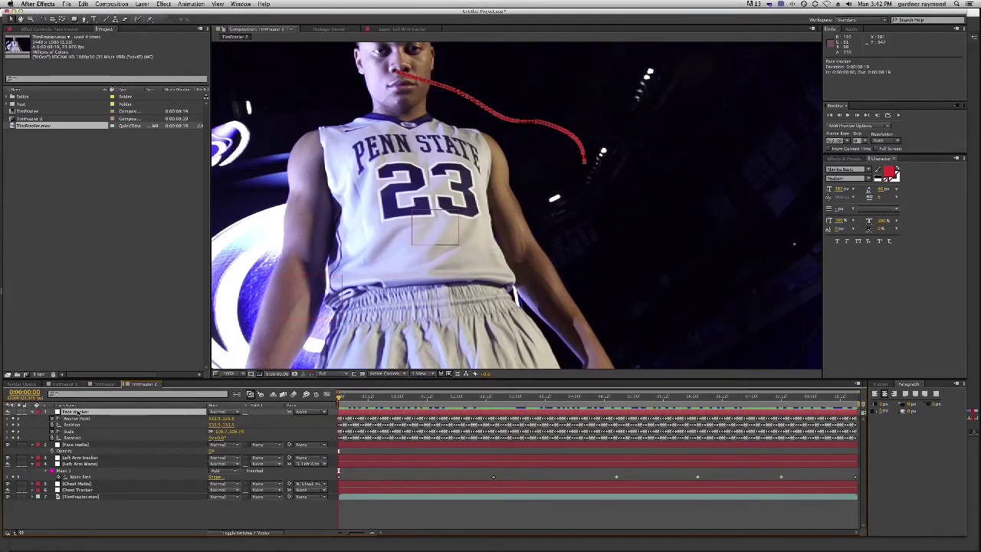
Remove all Anchor Point keyframes from the Face tracker layer, reset its anchor point, and collapse the layer's properties.
click(75, 419)
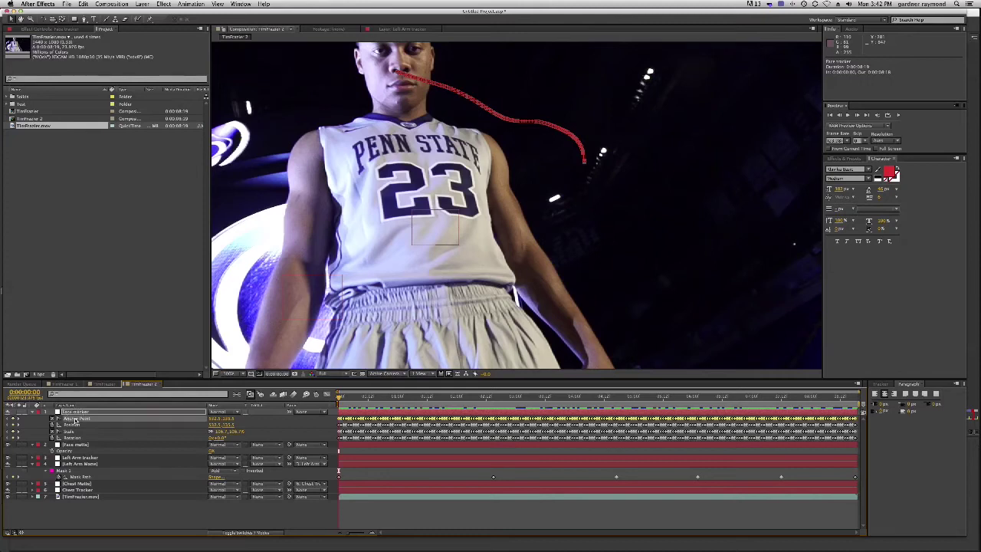
click(51, 419)
right_click(65, 419)
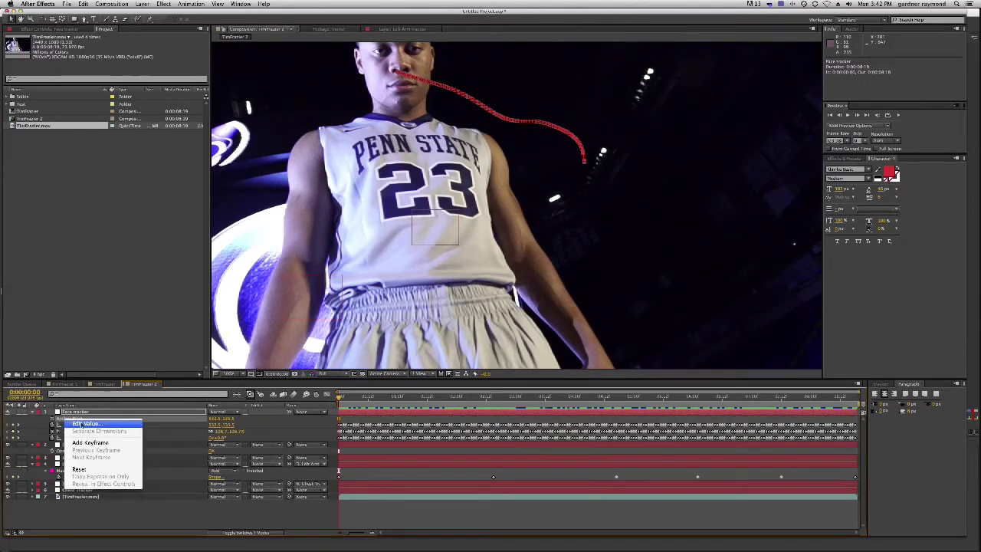
click(92, 470)
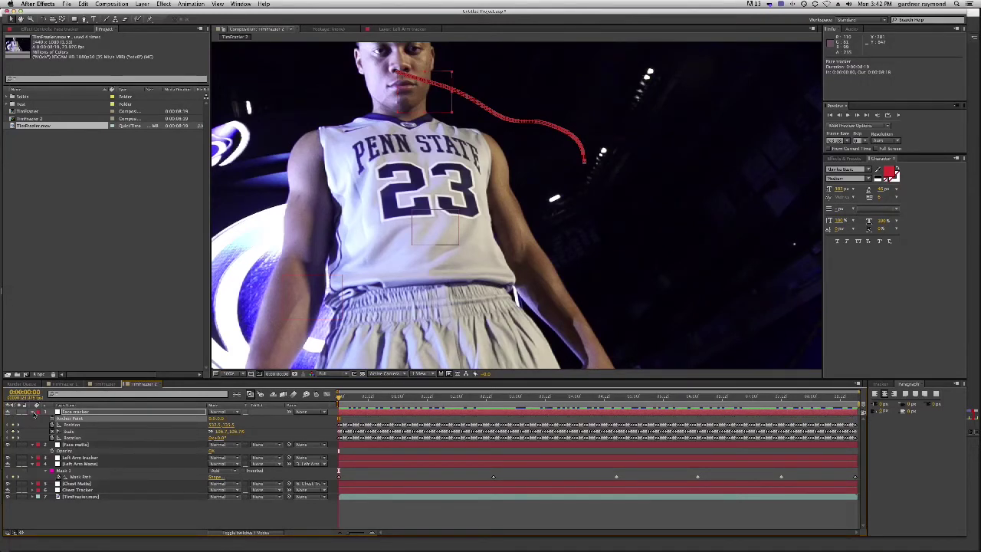
click(33, 413)
mouse_move(344, 398)
mouse_down()
mouse_move(545, 412)
mouse_move(327, 406)
mouse_up()
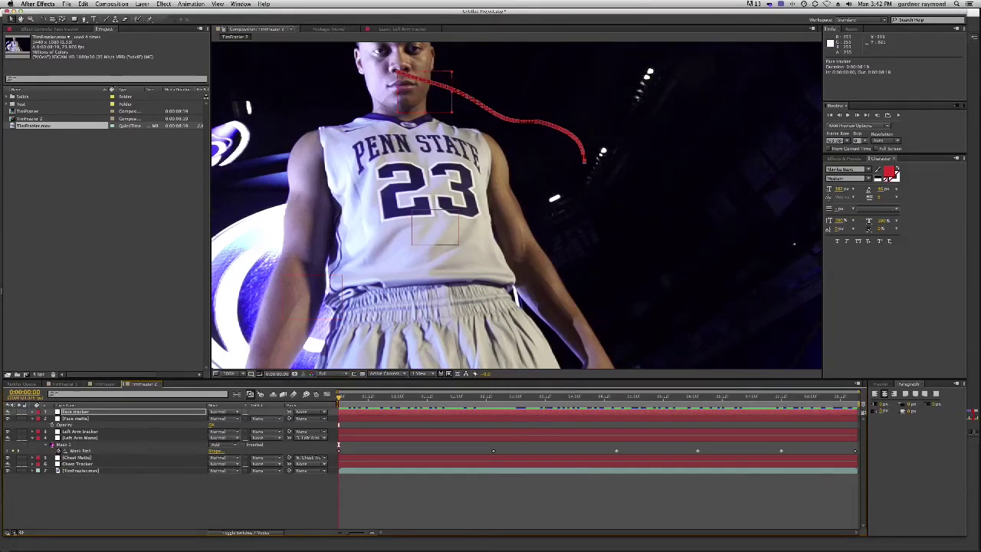
Turn off visibility for the Face tracker, Left Arm tracker and Chest Tracker layers.
click(7, 412)
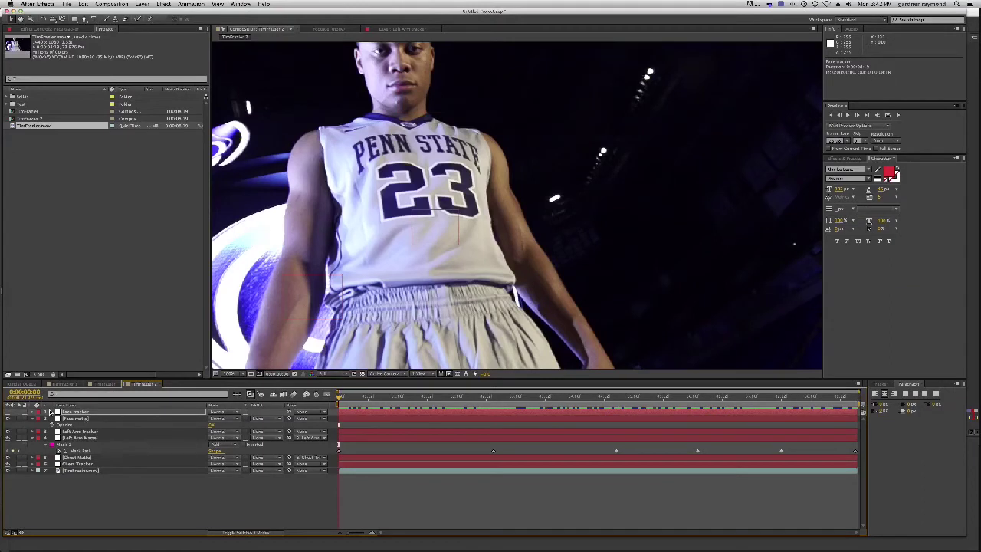
click(7, 431)
click(8, 464)
drag(429, 146, 479, 190)
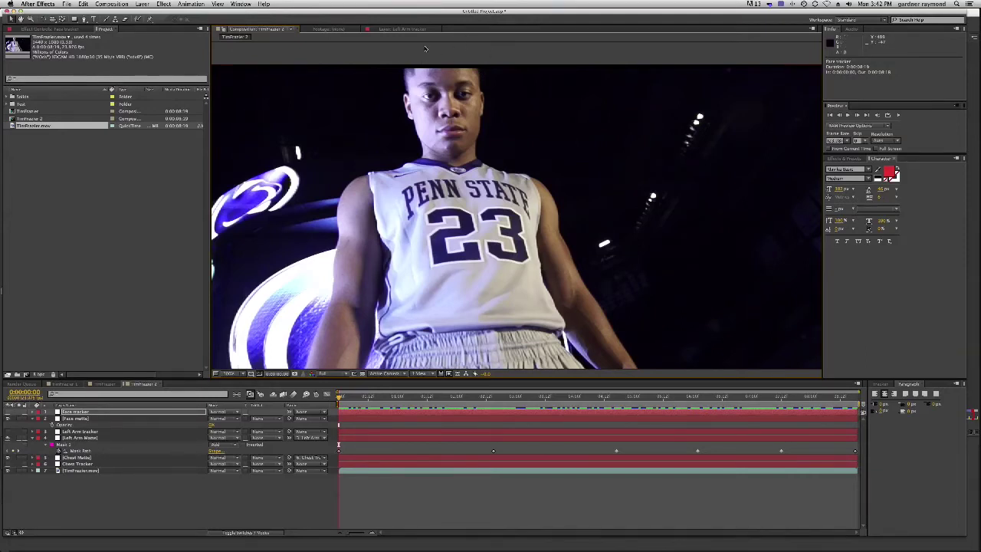
At 0:00:04:04, start a Pen mask on the Face Matte layer, tracing from the top of the head down the image's left hairline to the ear.
drag(338, 398, 584, 418)
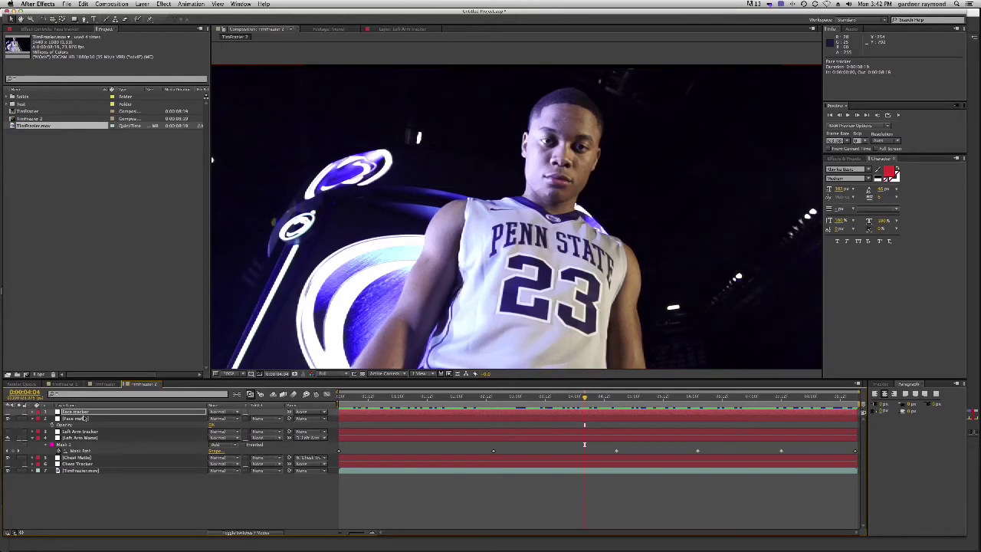
click(81, 419)
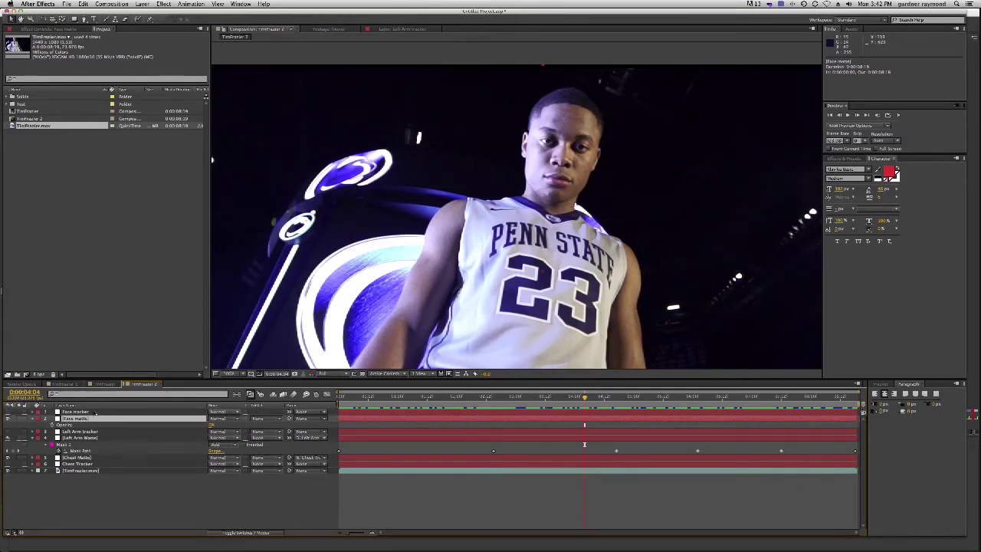
click(84, 20)
key(z)
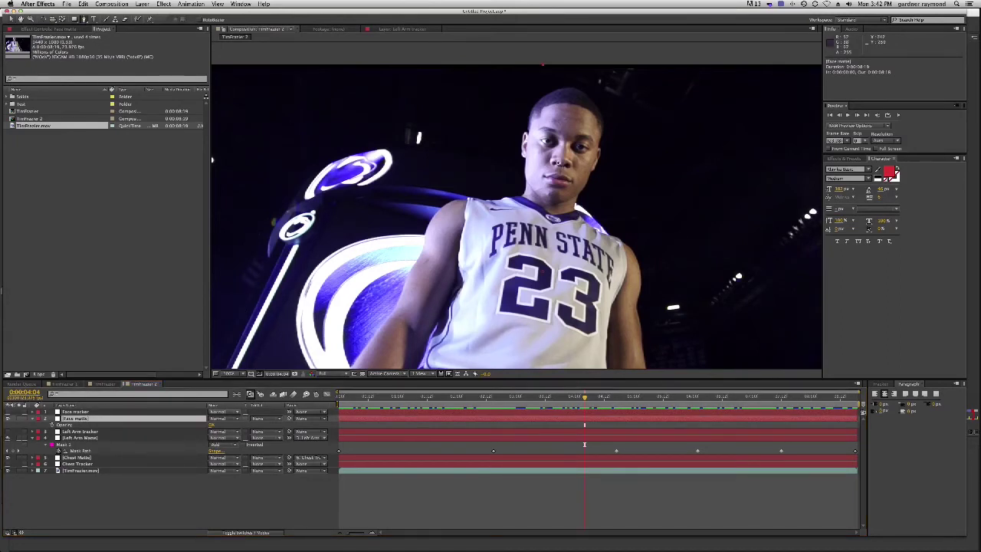
click(582, 145)
click(508, 208)
key(space)
drag(515, 202, 522, 291)
click(84, 20)
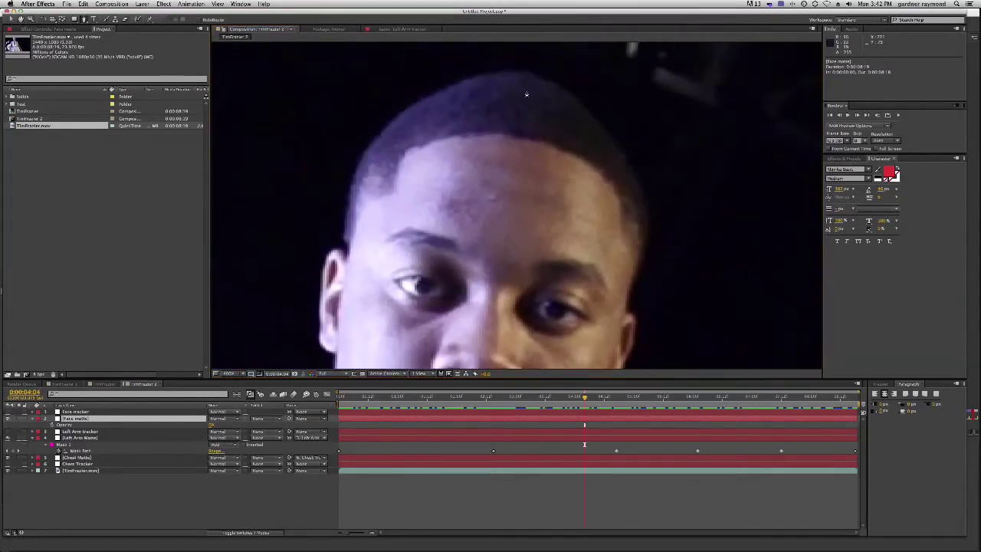
drag(527, 75, 503, 73)
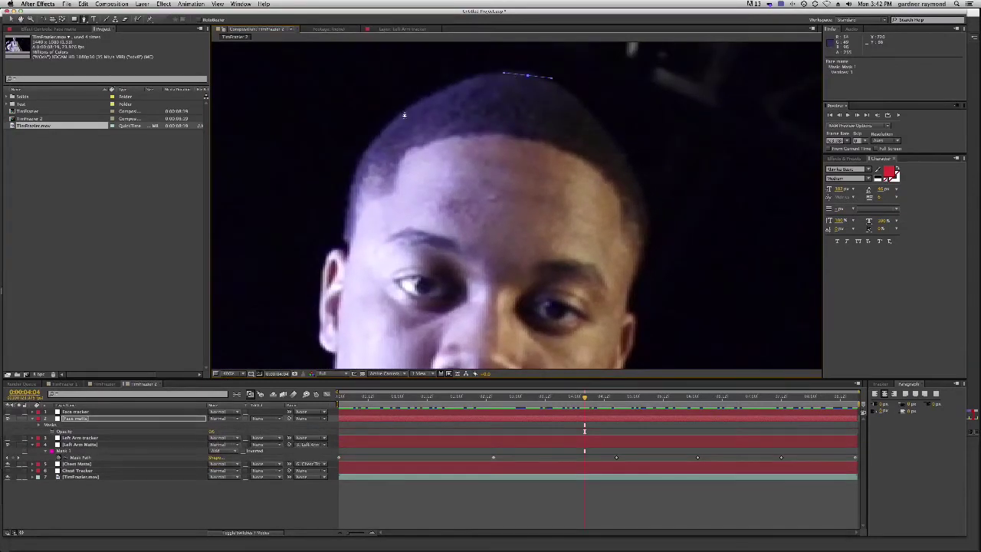
click(427, 98)
click(395, 120)
click(354, 178)
click(345, 226)
Continue the face mask around the ear on the image's left and down the jaw to the jersey collar.
drag(365, 349, 425, 138)
click(391, 213)
click(393, 219)
drag(392, 275, 386, 288)
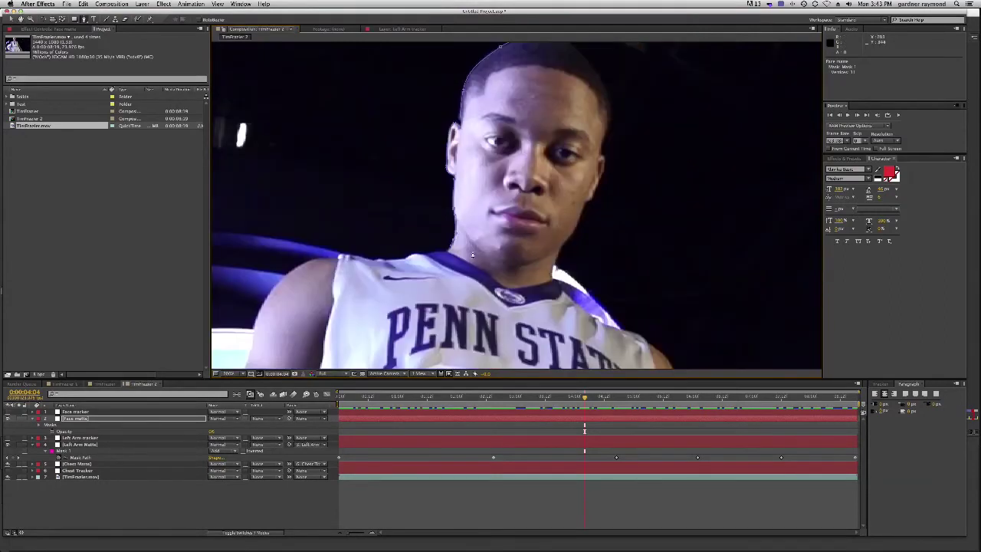
key(period)
drag(513, 249, 492, 258)
click(84, 19)
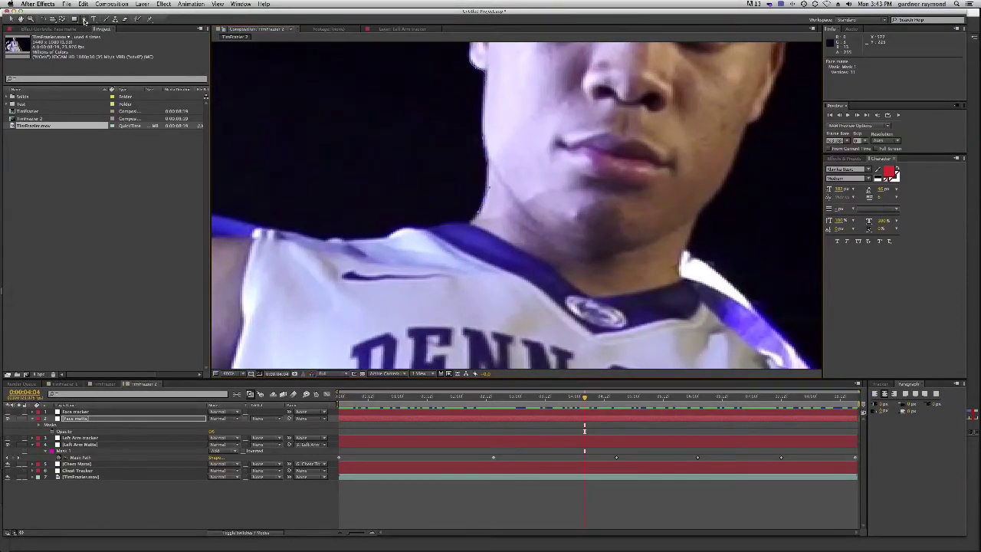
click(468, 226)
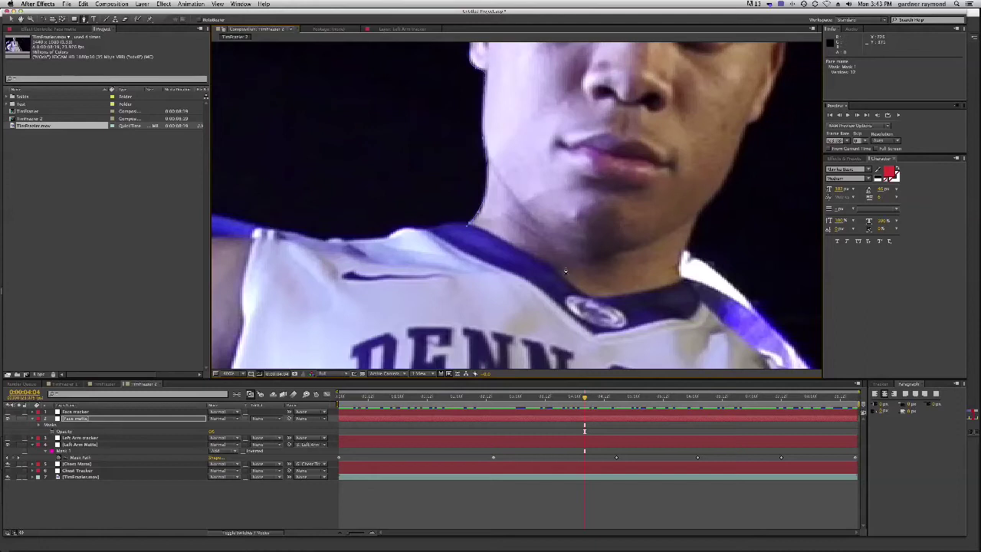
Extend the face mask across the base of the neck and up the opposite jaw to the earlobe.
drag(547, 284, 580, 285)
click(701, 208)
drag(683, 107, 586, 155)
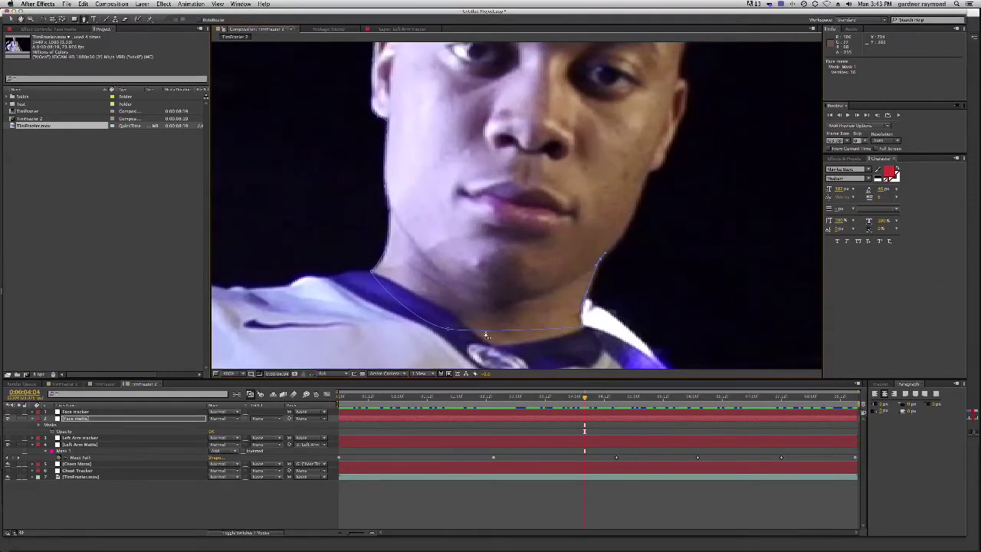
click(628, 222)
click(649, 173)
click(662, 165)
click(674, 136)
Trace the mask up the ear, temple and hairline on the image's right, closing it at the top of the head.
key(space)
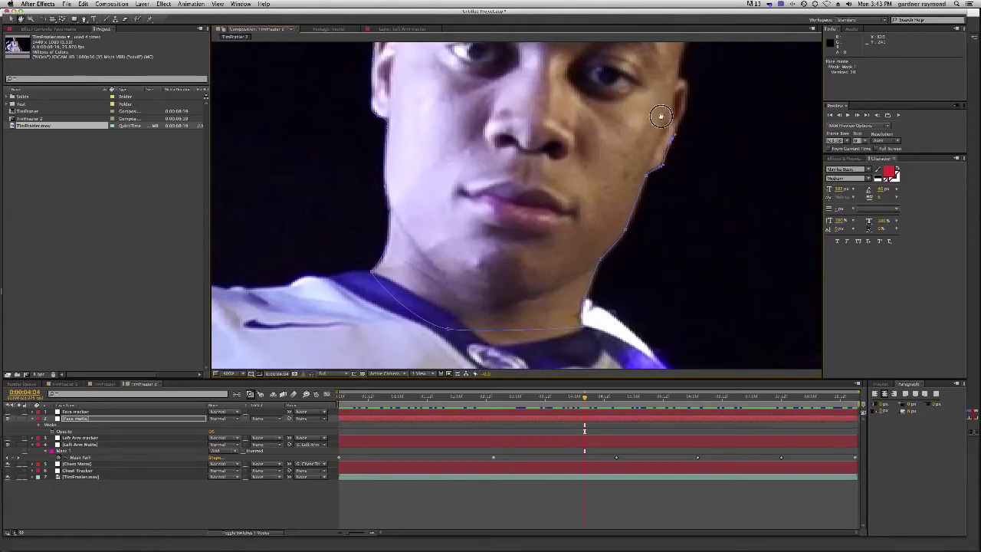
drag(661, 116, 587, 228)
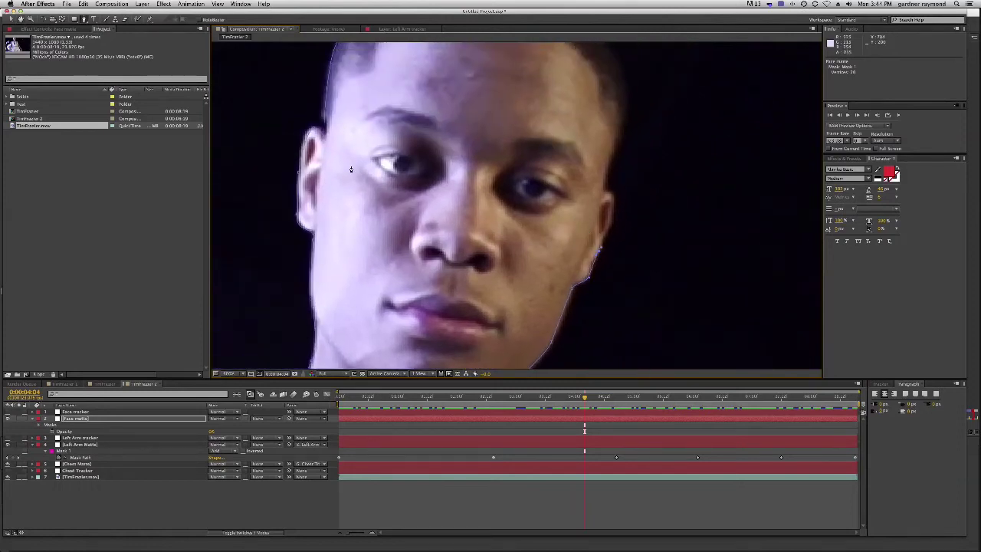
click(611, 222)
click(610, 193)
drag(609, 166, 612, 159)
key(space)
drag(600, 124, 578, 216)
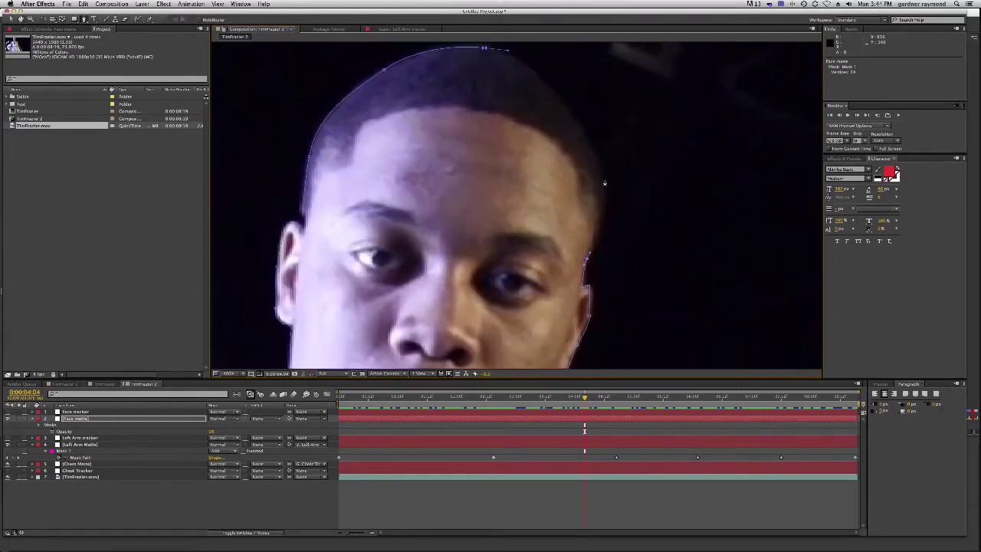
drag(603, 178, 601, 162)
drag(563, 103, 551, 88)
drag(485, 49, 509, 57)
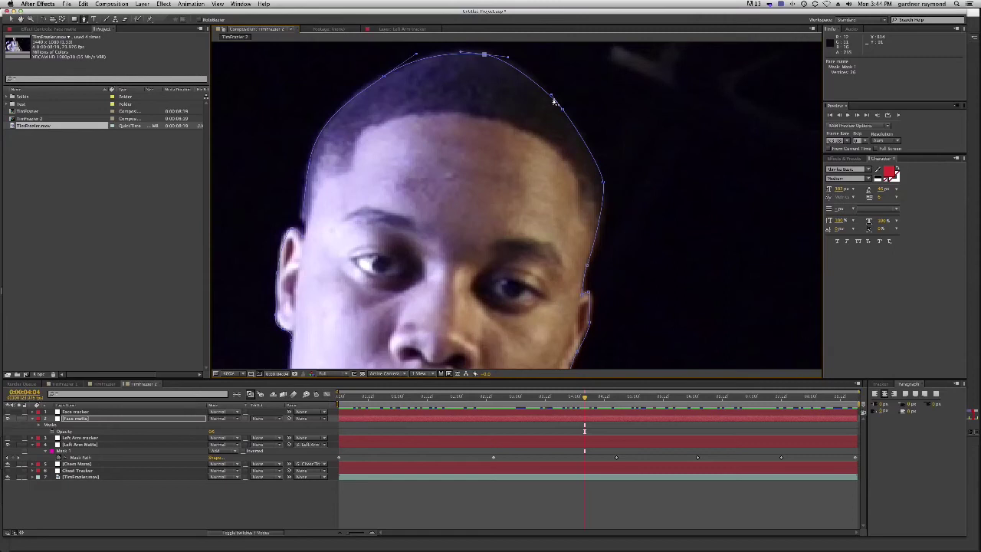
Refine the mask's points and curve handles along the hairline on the image's right side of the head.
drag(551, 97, 543, 82)
mouse_move(606, 185)
mouse_down()
mouse_move(600, 169)
mouse_move(600, 179)
mouse_up()
drag(564, 111, 563, 105)
drag(462, 249, 484, 95)
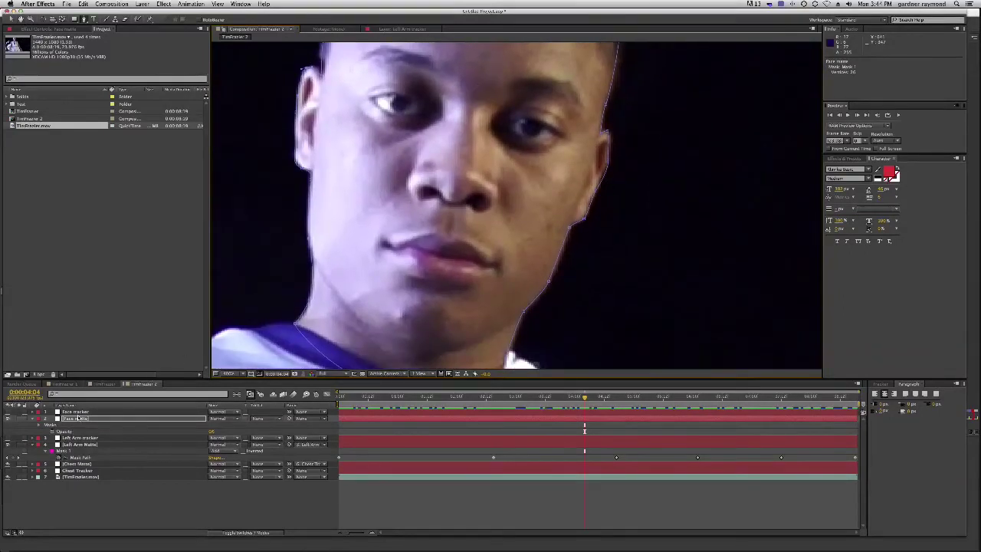
Set the Face Matte mask's feather to 2.0 pixels.
click(79, 418)
key(f)
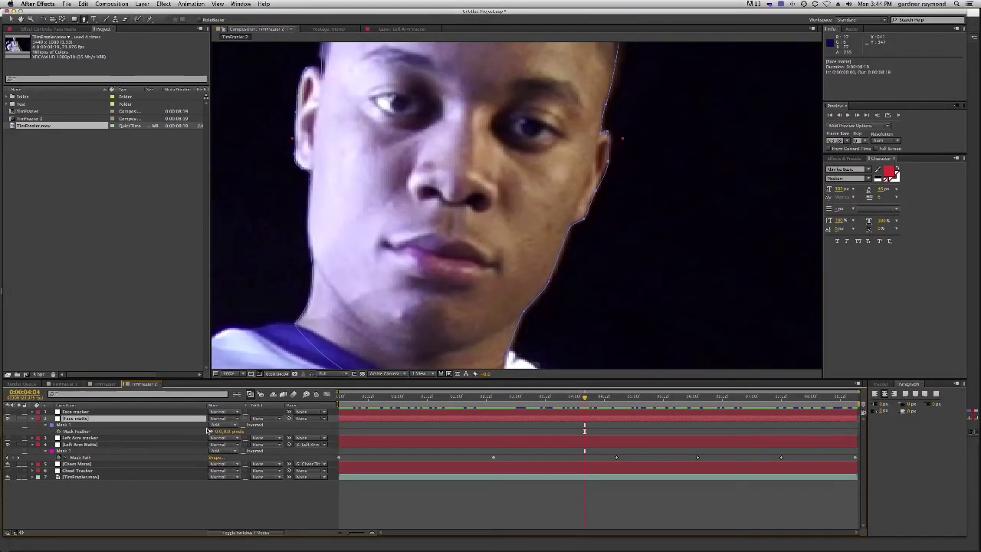
click(219, 431)
text(20)
key(Return)
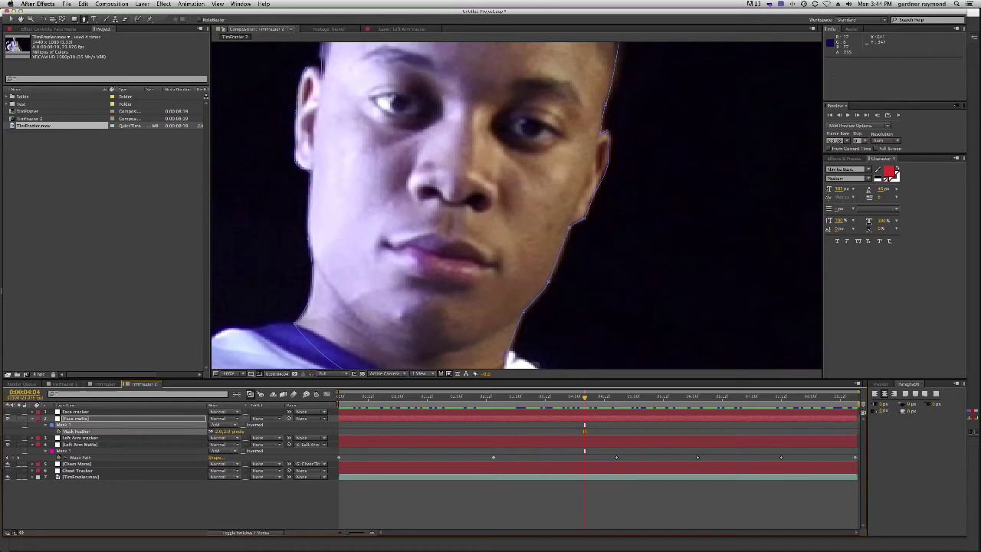
Enable Mask Path keyframing on the Face Matte mask at 0:00:04:04.
click(69, 418)
key(m)
click(58, 432)
Parent the Face Matte layer to the Face tracker layer.
key(z)
alt+click(544, 233)
drag(505, 192, 511, 223)
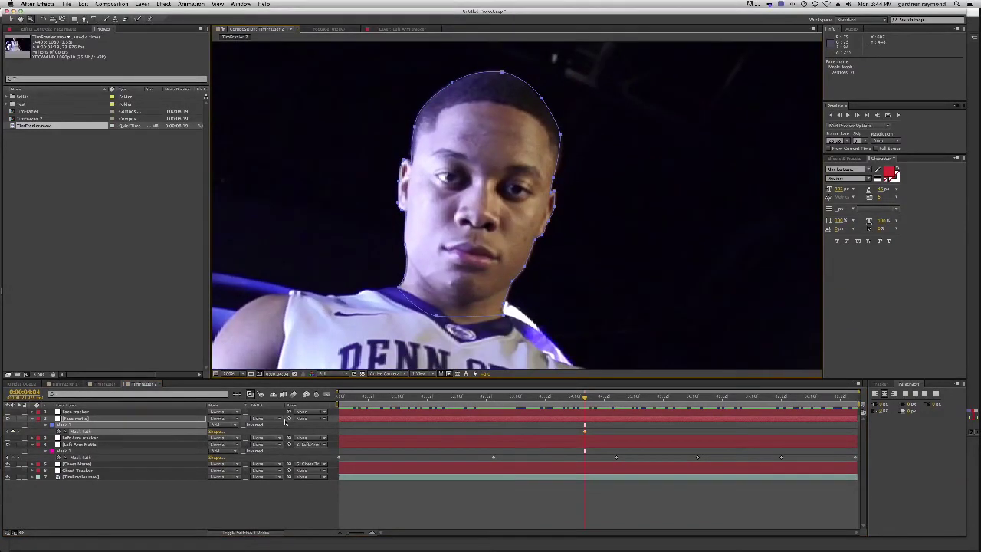
drag(289, 419, 77, 412)
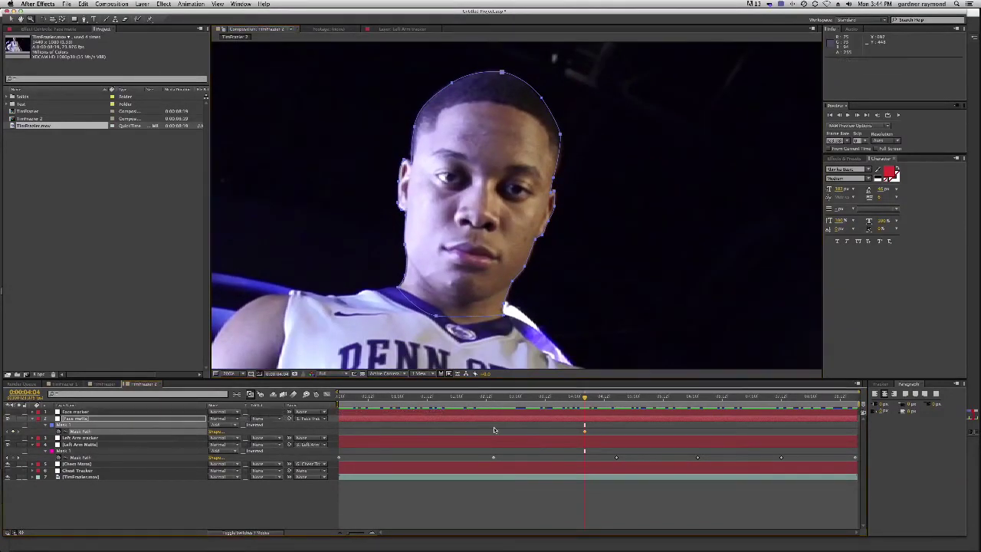
At 0:00:08:18, free-transform the whole face mask, moving, rotating and widening it to fit the head.
drag(584, 396, 855, 406)
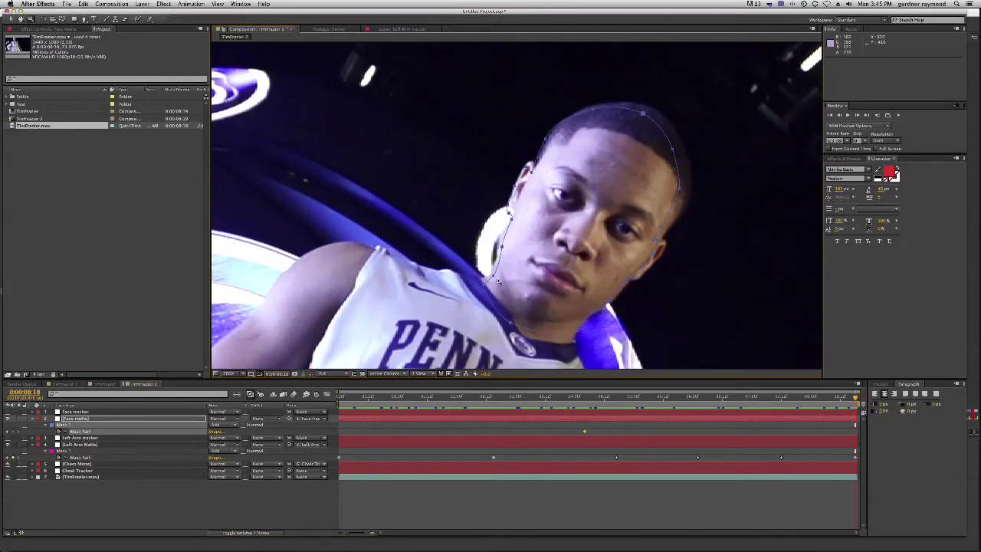
double_click(498, 281)
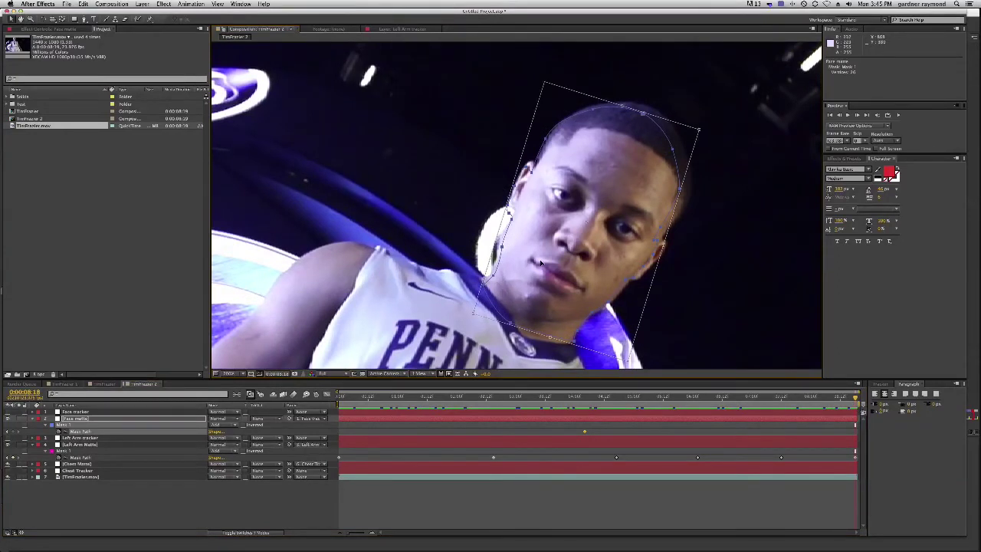
drag(541, 255, 544, 255)
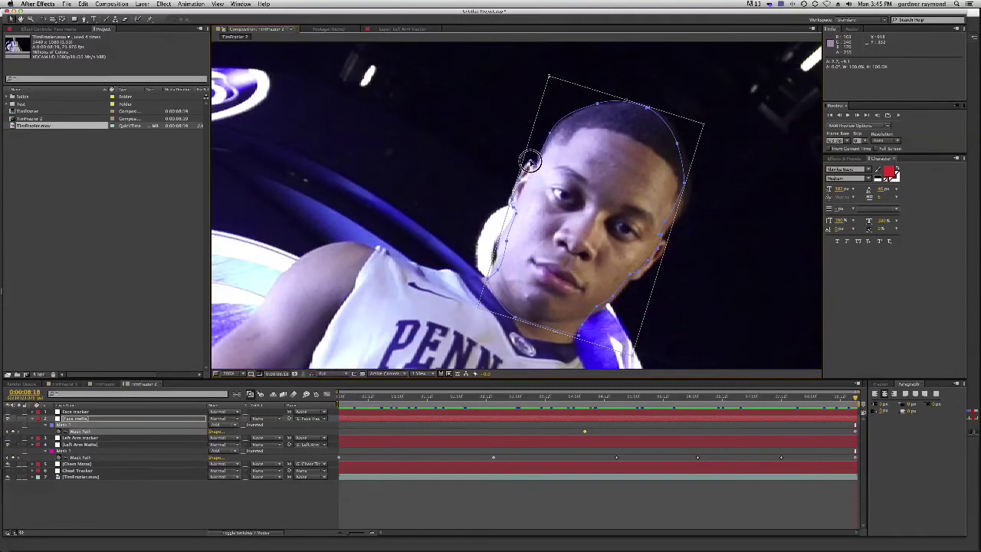
drag(709, 122, 711, 124)
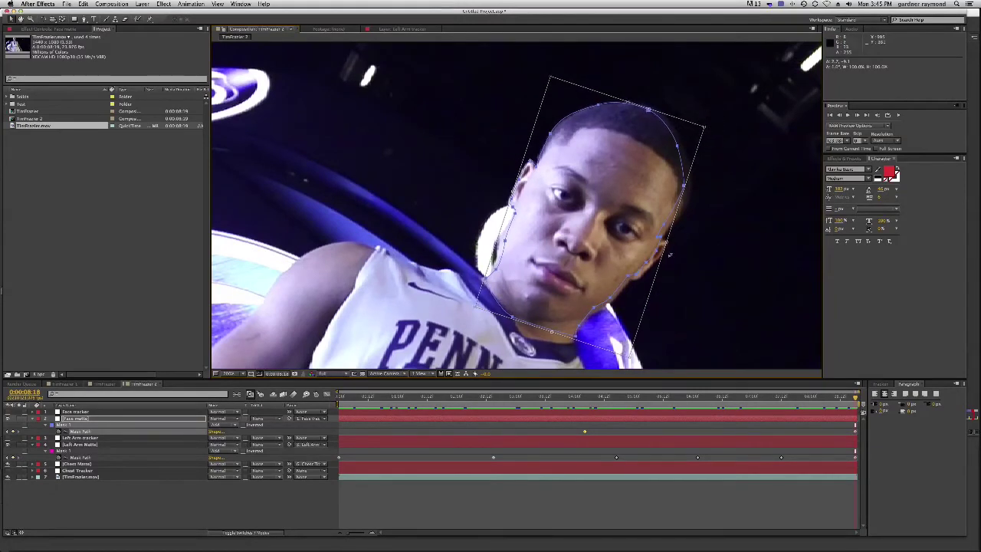
drag(665, 242, 673, 245)
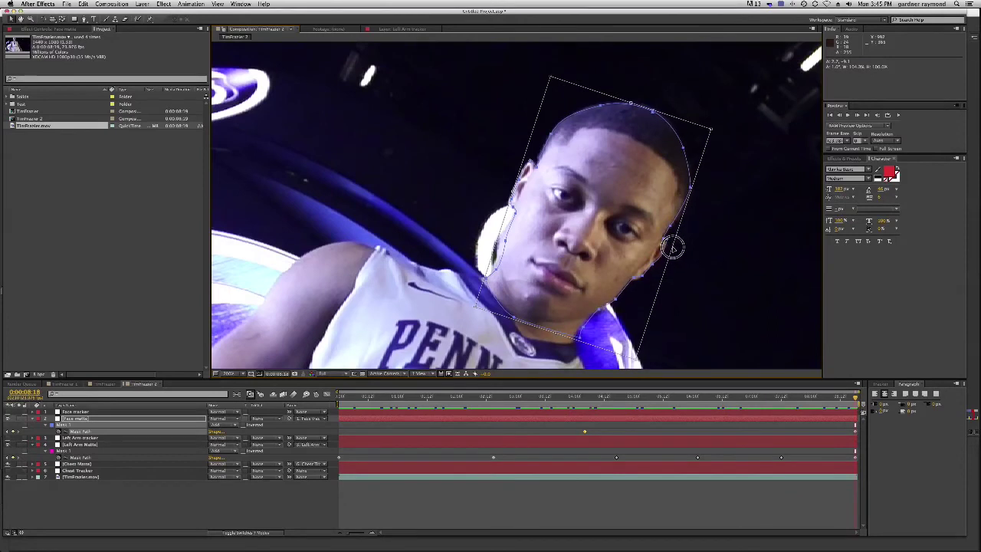
drag(720, 131, 720, 136)
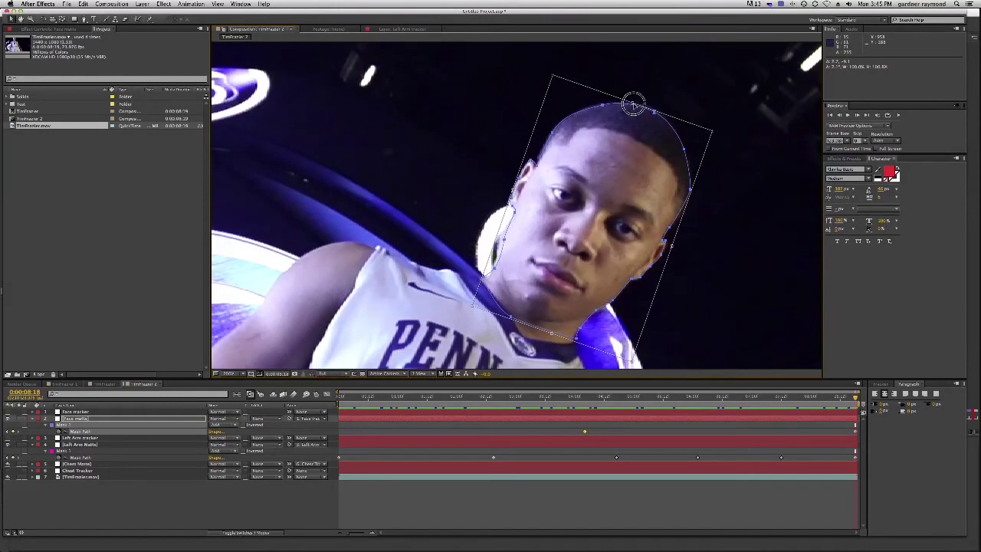
key(Return)
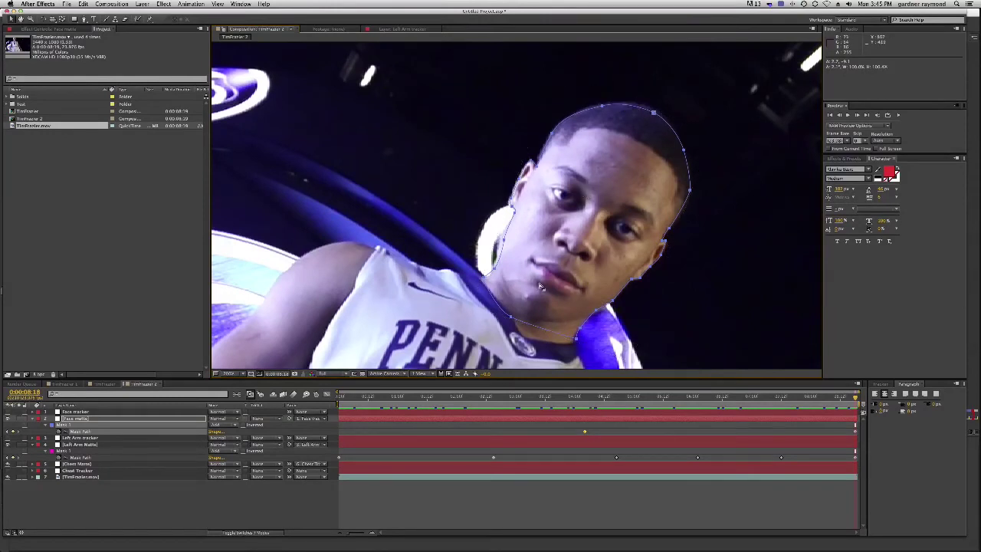
Fine-tune the mask points along the image's left jaw and at the top of the head at 0:00:08:18.
click(507, 252)
drag(505, 240, 501, 239)
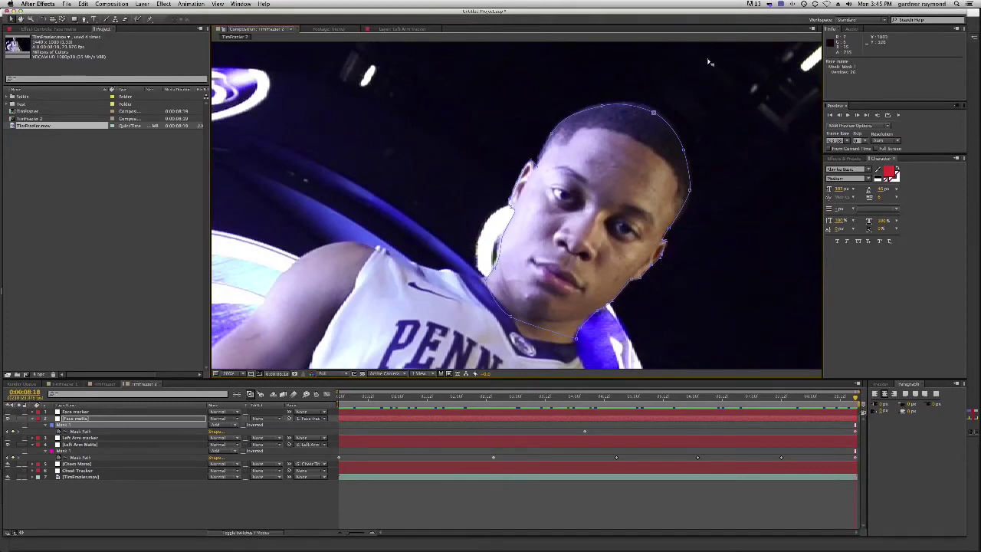
drag(654, 112, 655, 110)
At 0:00:06:18, adjust the Face Matte mask points beneath the ear and down the jaw on the image's left side.
drag(855, 396, 769, 397)
drag(717, 265, 708, 283)
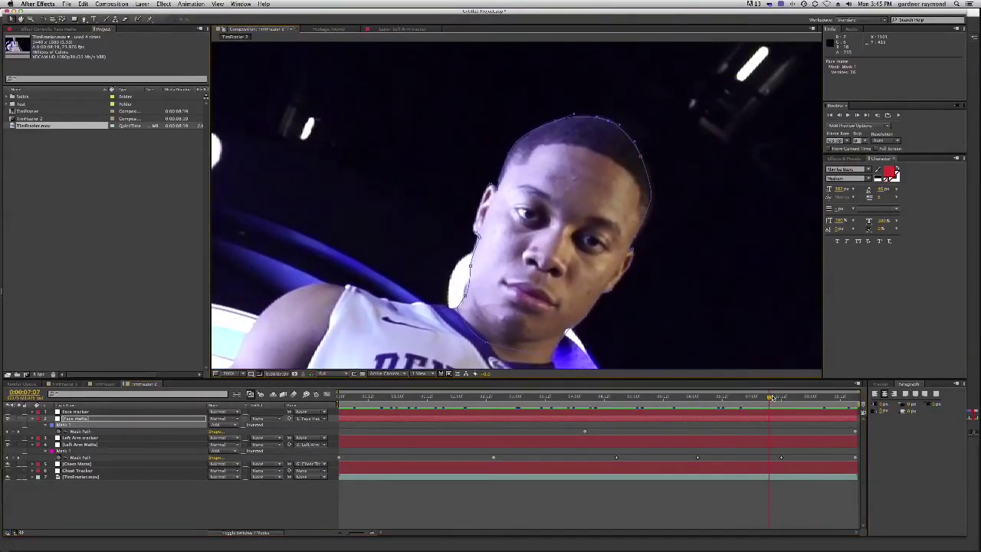
drag(768, 397, 738, 411)
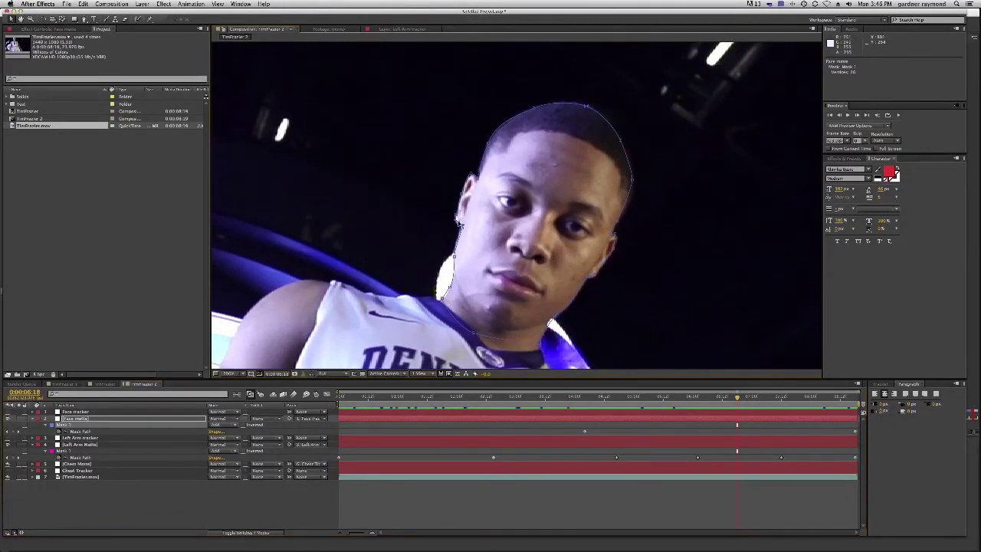
drag(460, 225, 462, 227)
click(455, 258)
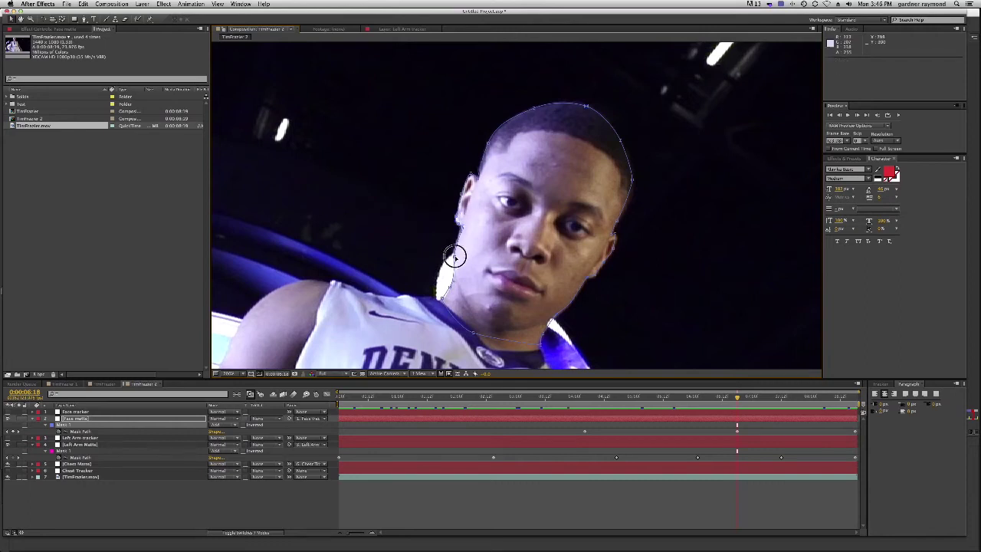
click(448, 290)
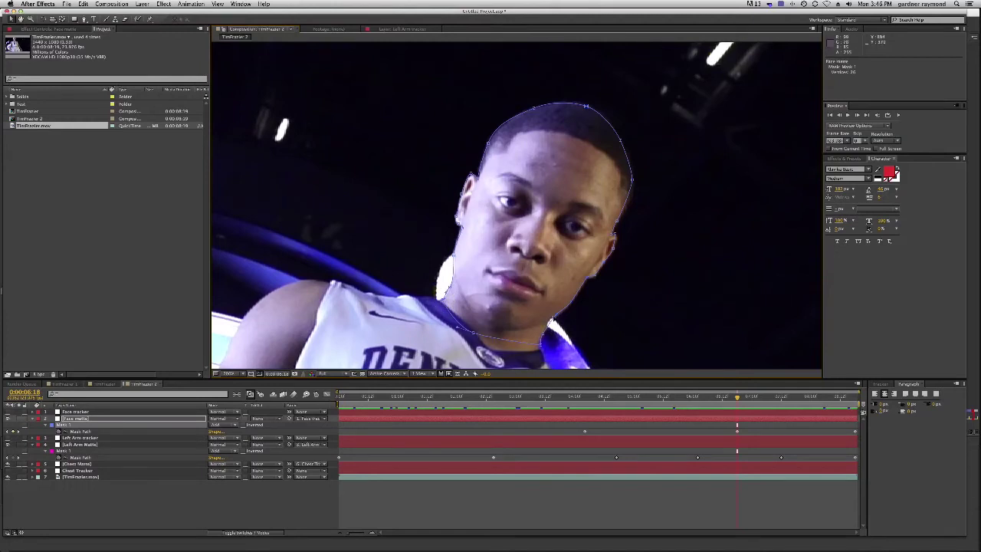
Refine the mask points along the jaw, neck and ear on the image's right side at 0:00:06:18.
click(557, 315)
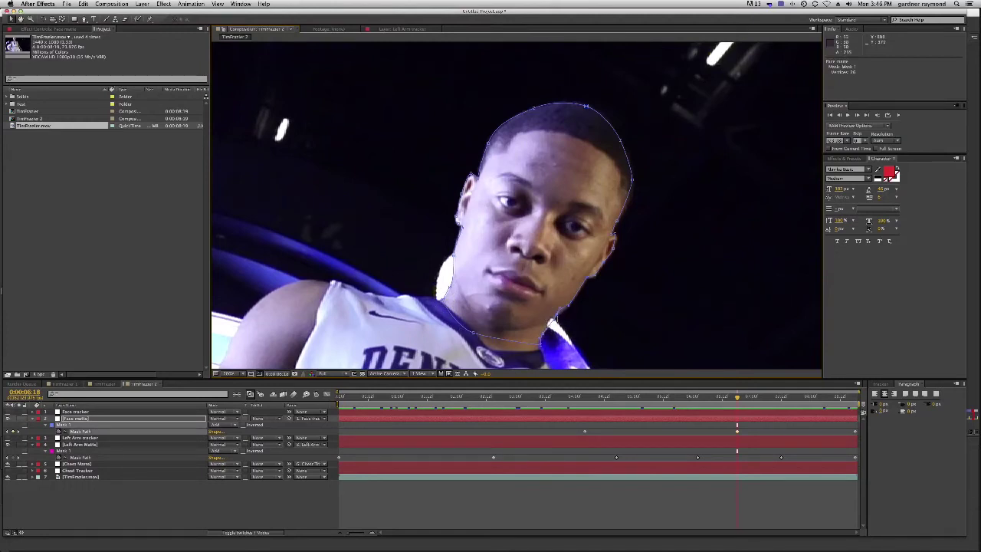
click(552, 317)
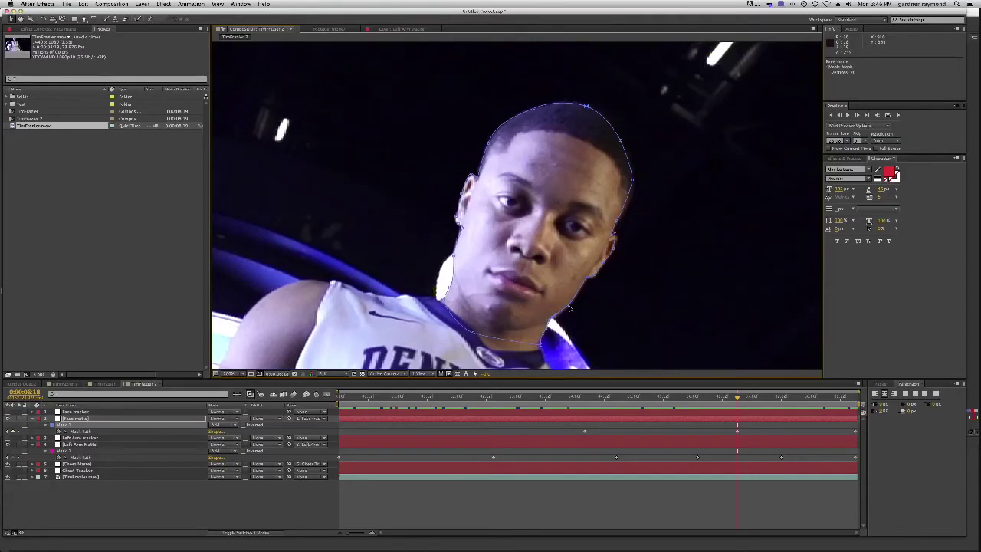
click(571, 302)
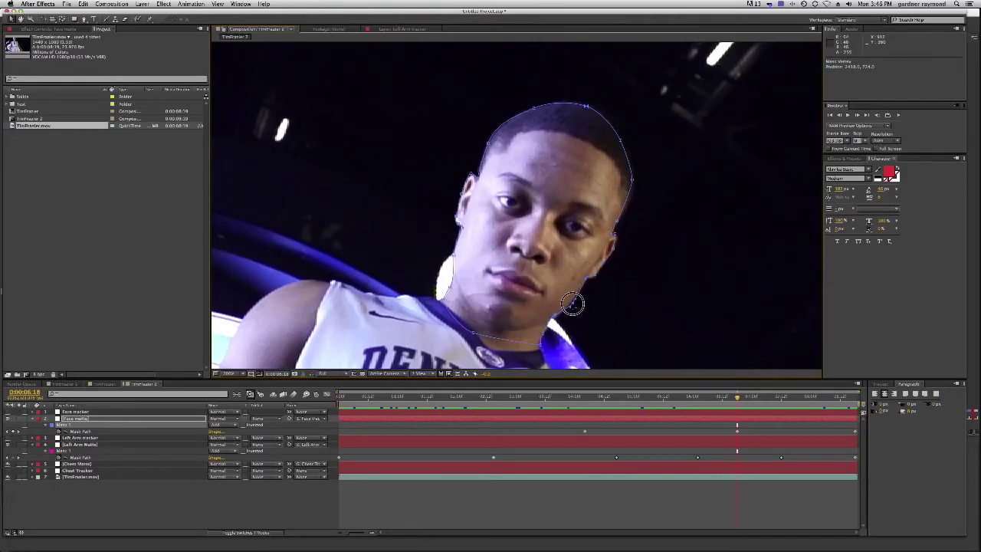
drag(571, 302, 634, 346)
key(super+z)
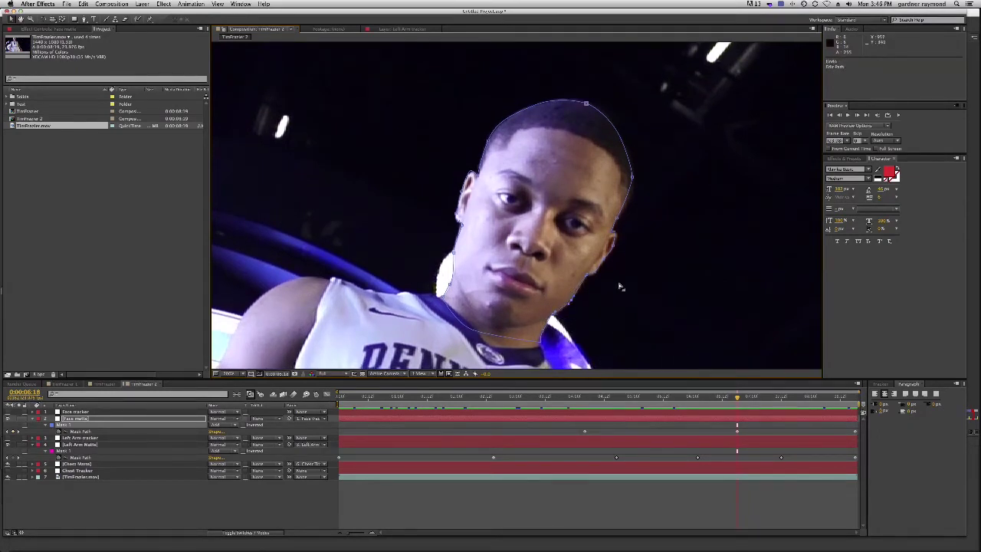
click(614, 244)
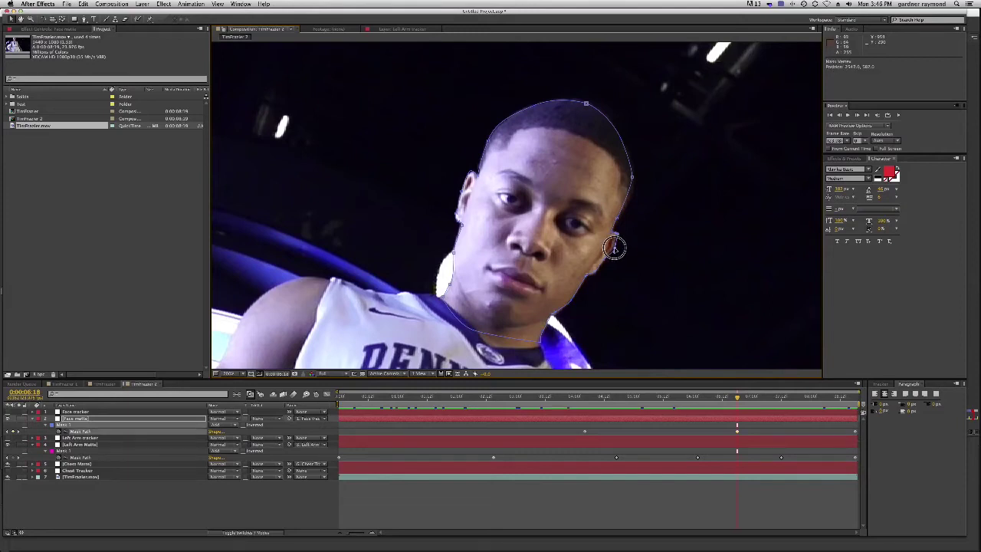
mouse_move(626, 199)
mouse_down()
mouse_move(641, 206)
mouse_move(586, 178)
mouse_move(649, 208)
mouse_move(607, 187)
mouse_move(622, 197)
mouse_up()
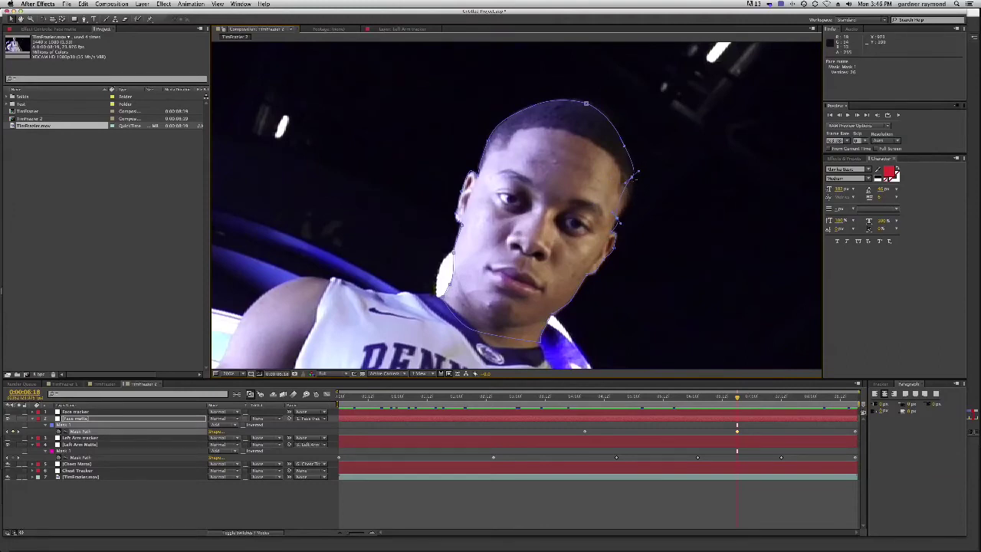
key(super+z)
mouse_move(505, 120)
mouse_down()
mouse_move(498, 105)
mouse_move(531, 156)
mouse_move(486, 95)
mouse_move(522, 152)
mouse_move(499, 108)
mouse_up()
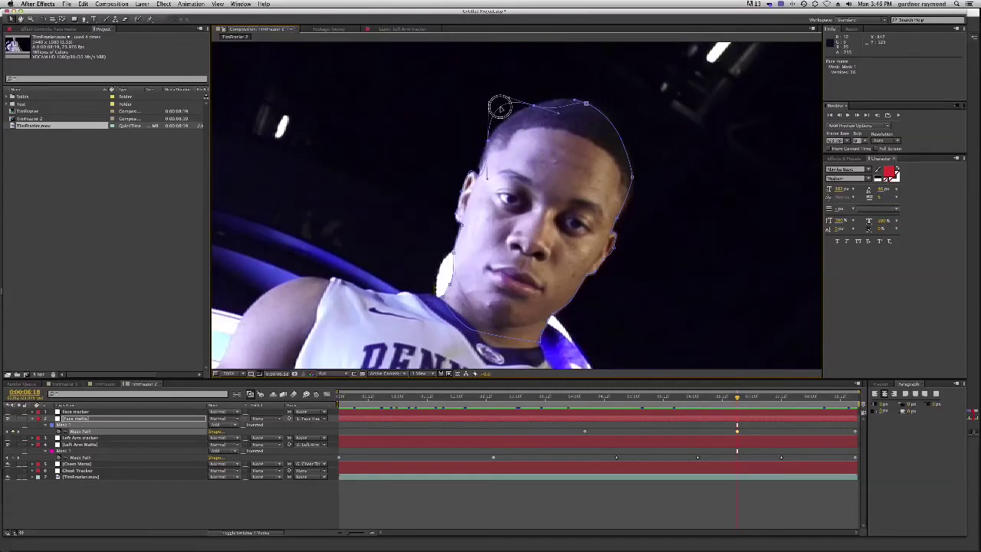
key(super+z)
At 0:00:00:00, free-transform the whole face mask to fit the head and refine its points around the ears, jaw and neck.
drag(737, 397, 312, 376)
key(space)
drag(411, 247, 712, 300)
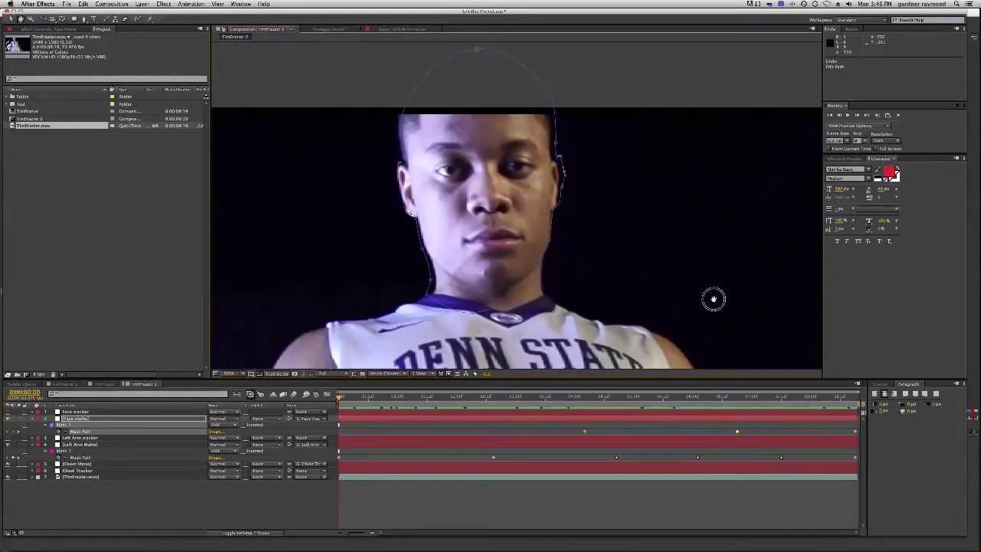
double_click(561, 153)
drag(500, 96, 498, 99)
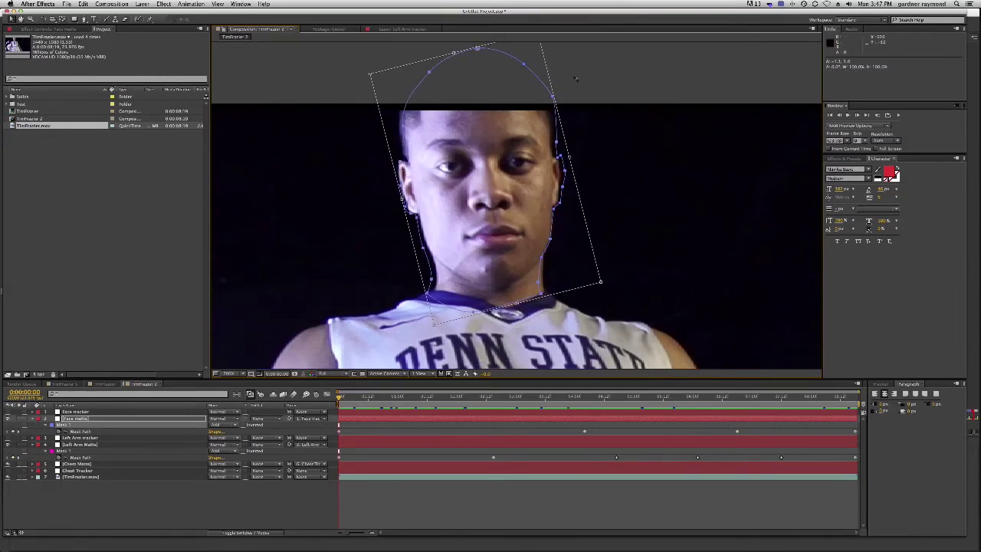
drag(580, 157, 578, 144)
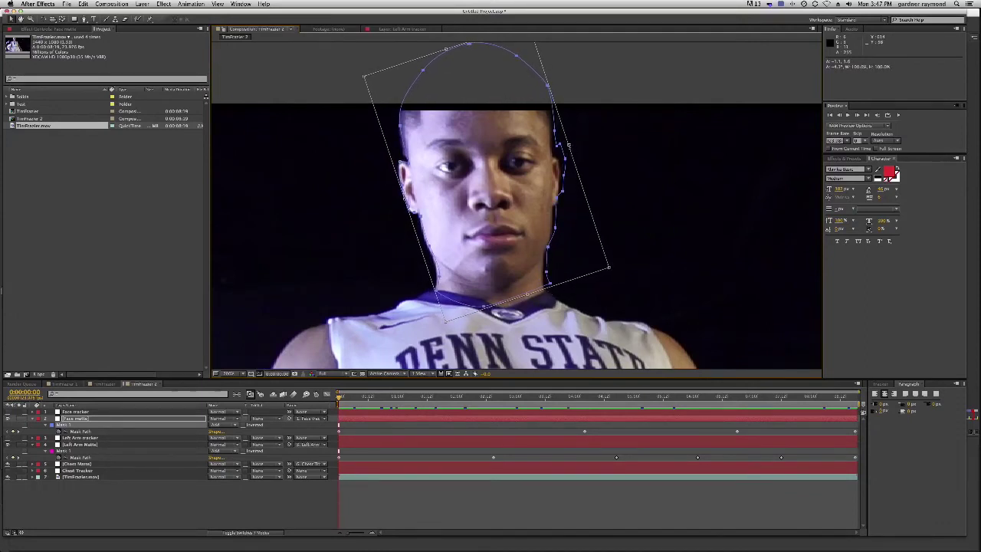
drag(566, 145, 565, 143)
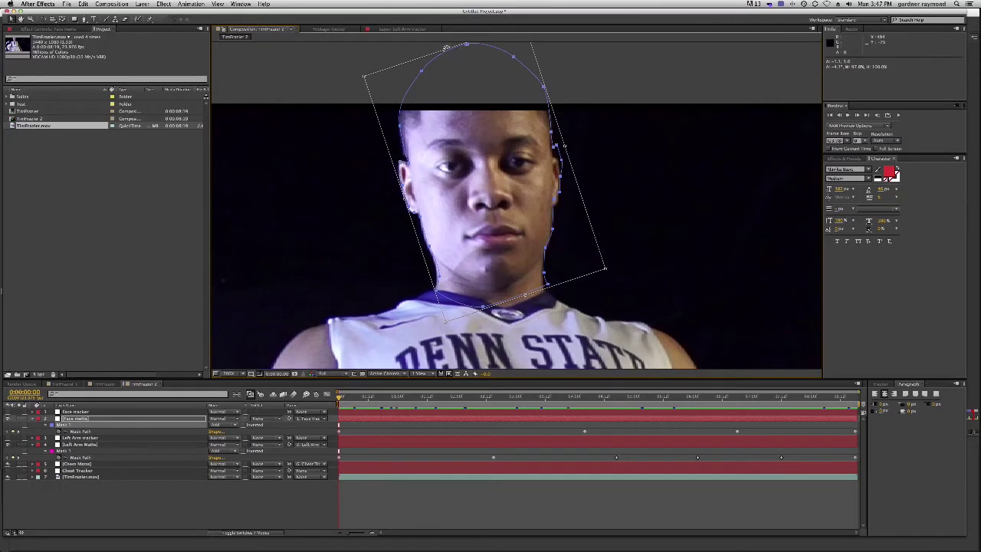
drag(444, 49, 449, 62)
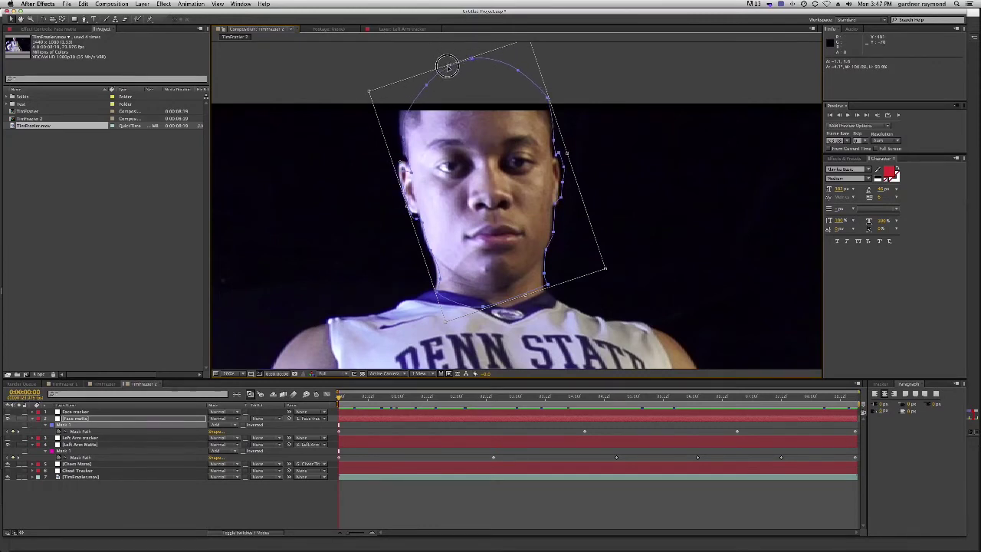
drag(471, 180, 466, 168)
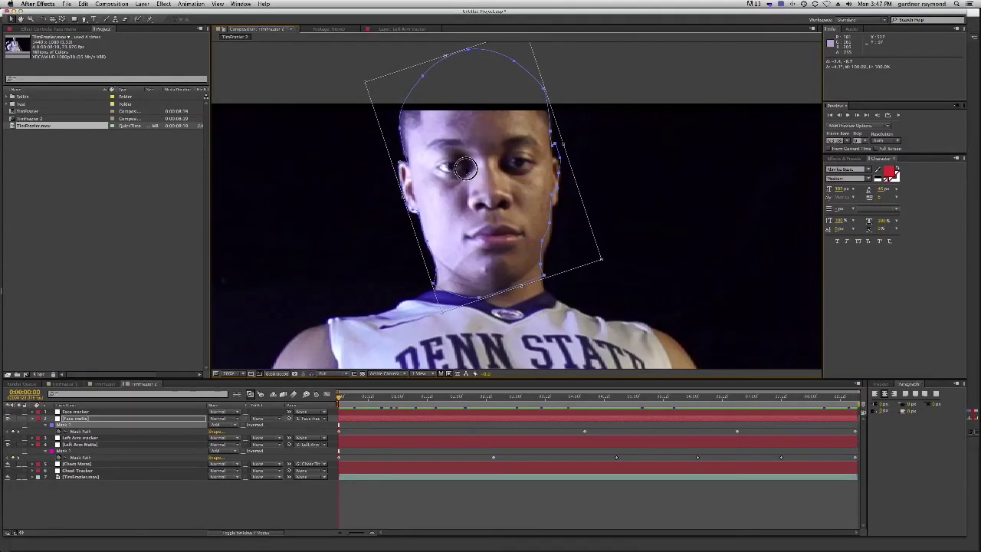
key(Return)
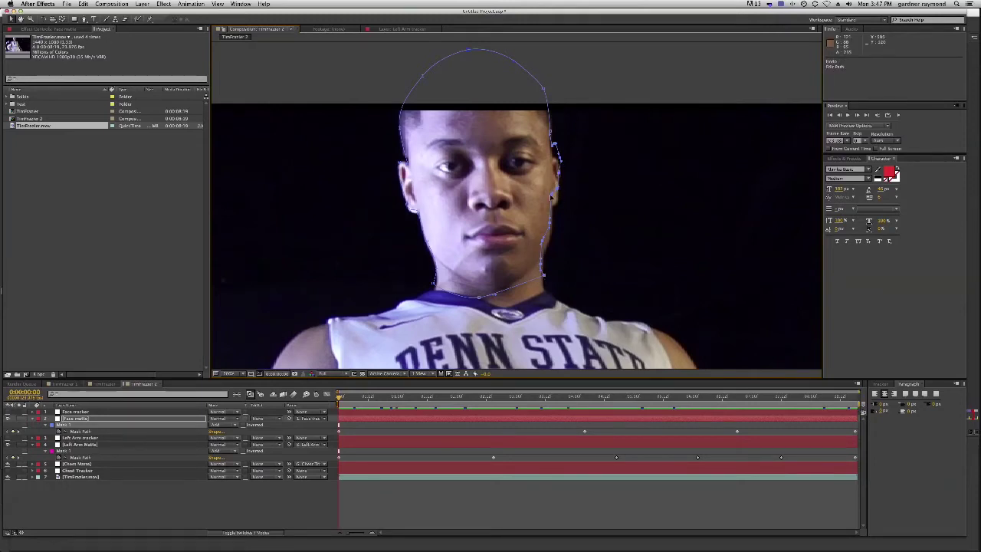
drag(554, 145, 553, 158)
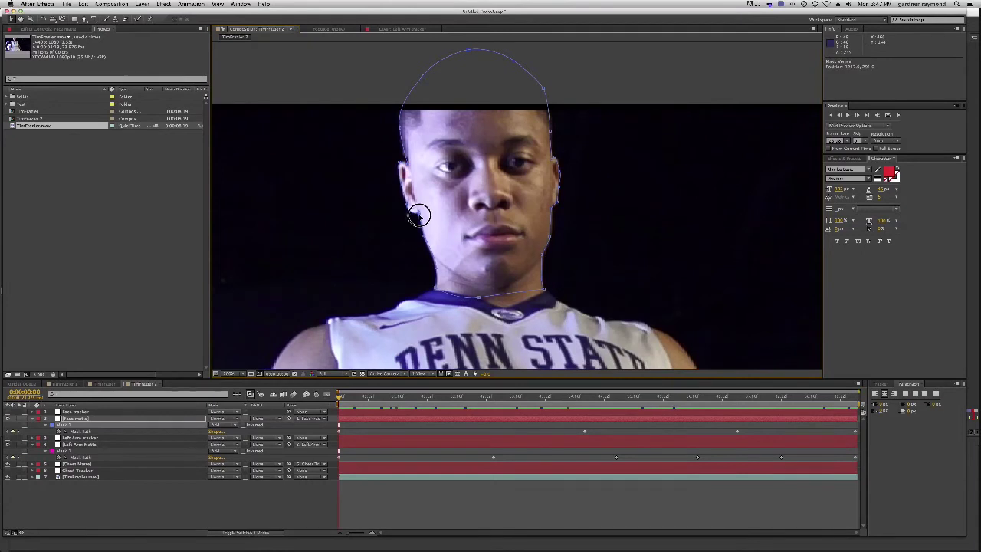
Set the opacity of the Face Matte, Left Arm Matte and Chest Matte layers to 100% and deselect everything.
drag(348, 397, 467, 400)
key(z)
alt+click(535, 268)
alt+click(559, 272)
drag(556, 281, 538, 250)
key(super+shift+a)
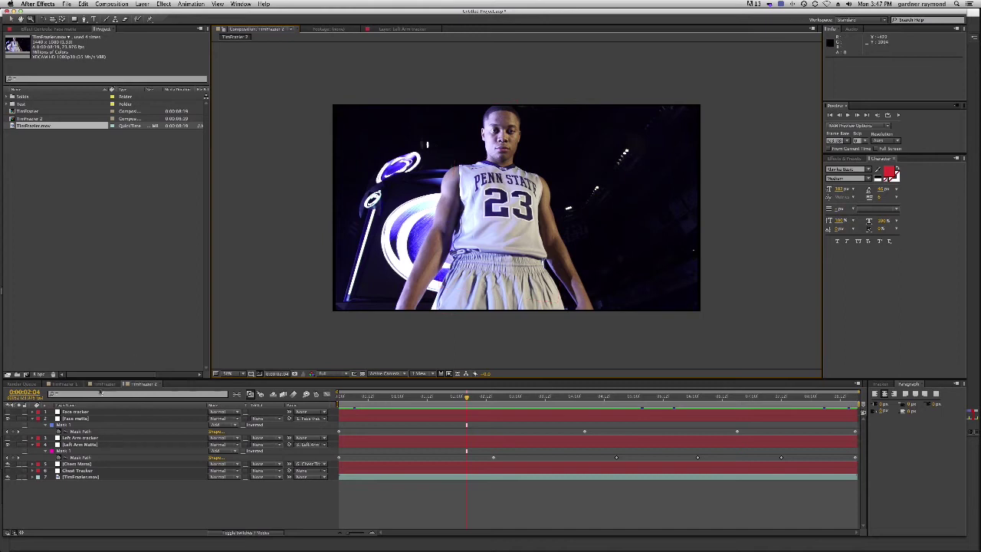
click(82, 420)
super+click(84, 443)
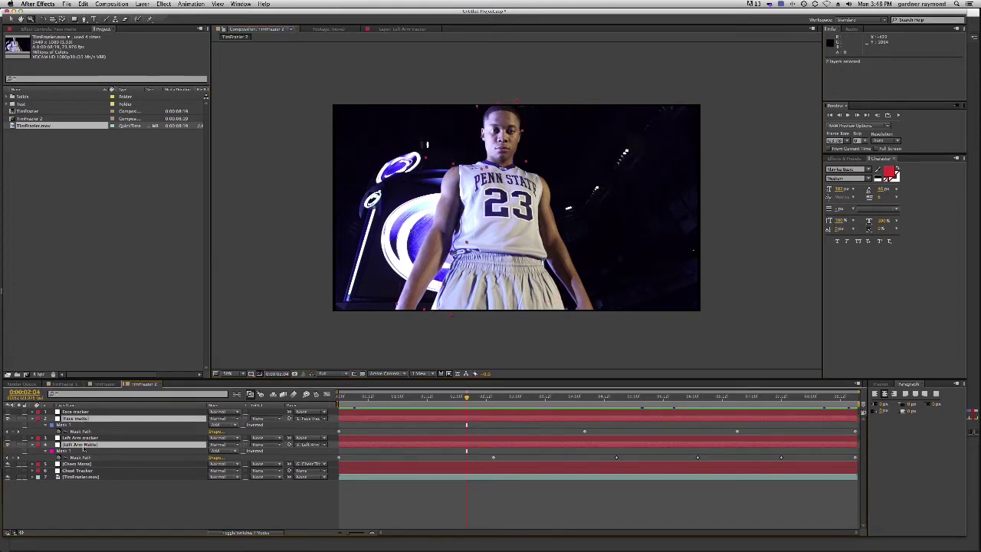
super+click(76, 463)
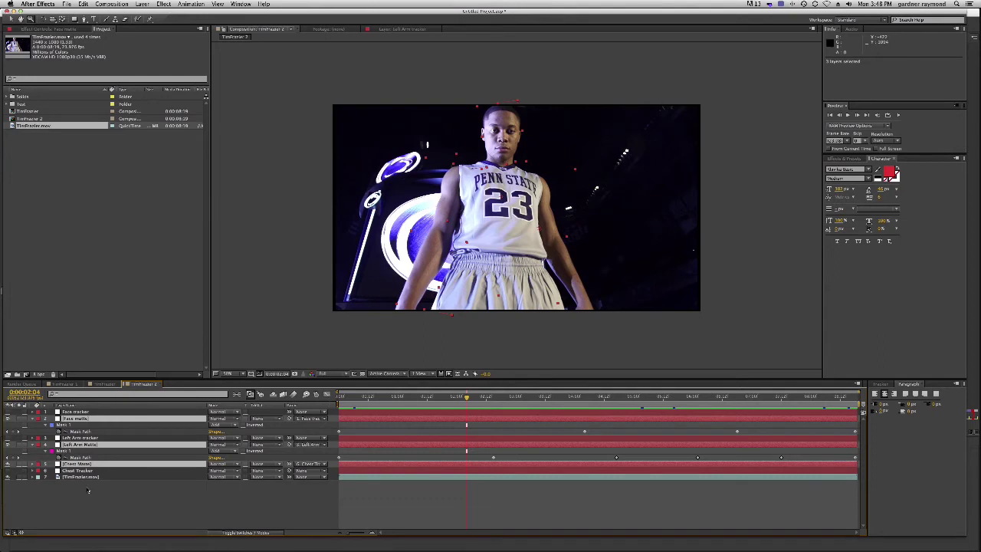
key(t)
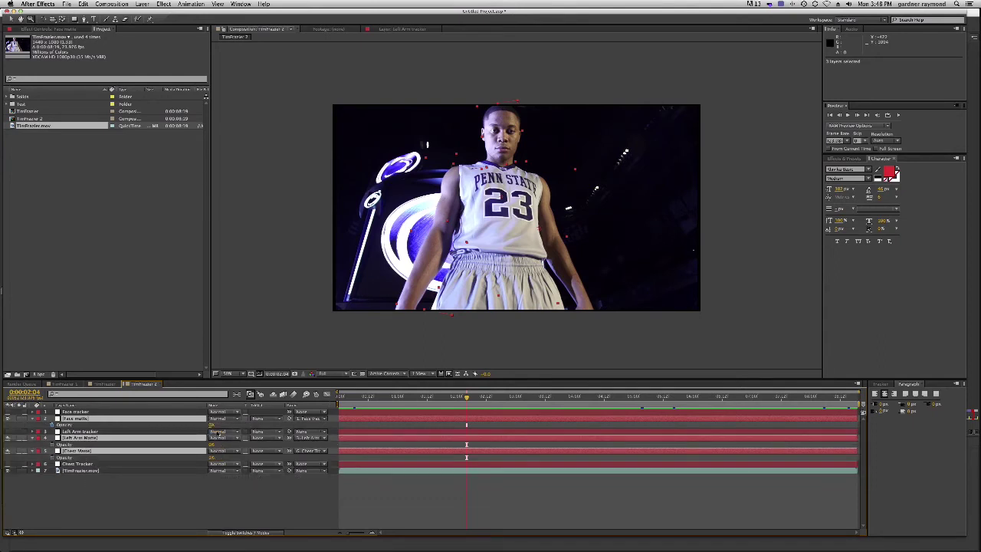
text(100)
key(Return)
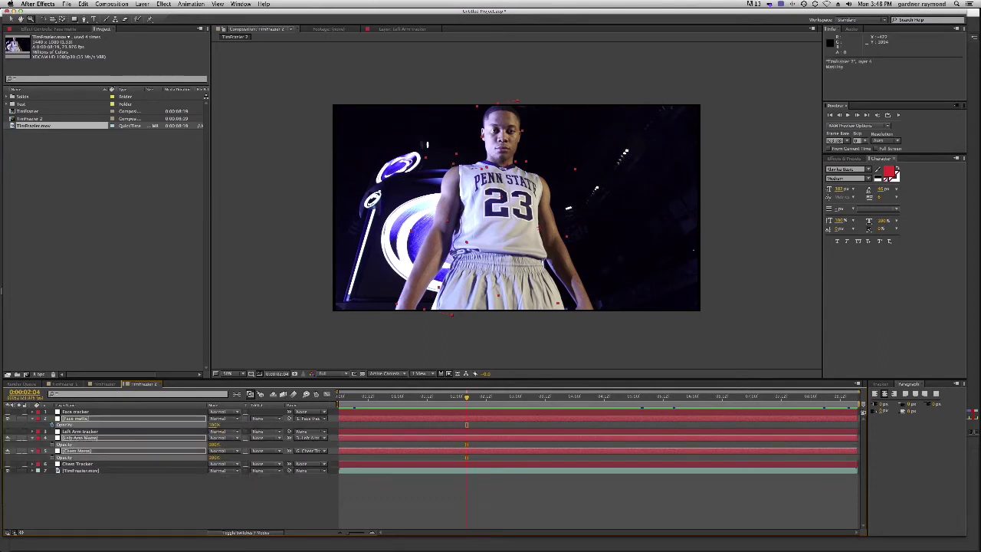
key(F2)
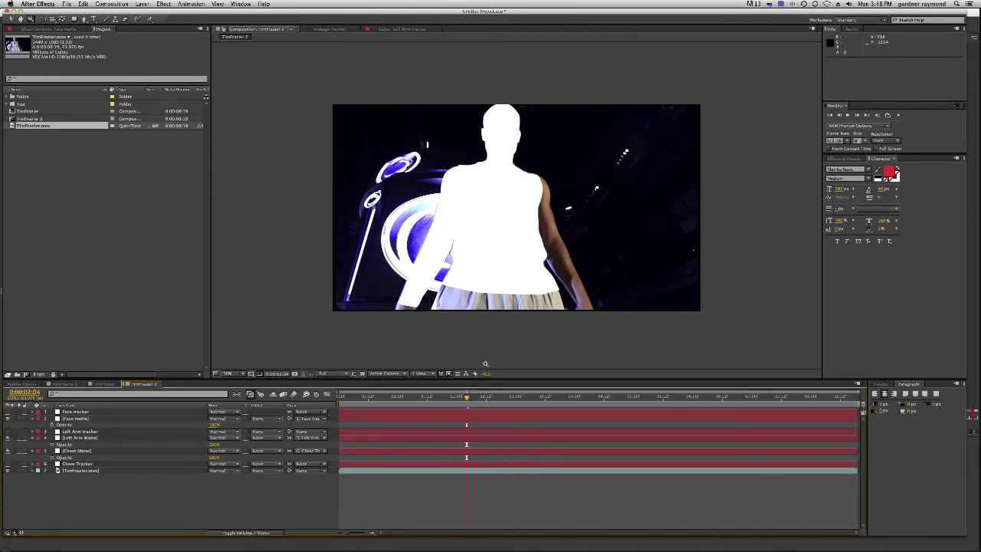
Scrub through the composition to check the matte coverage, and collapse the properties of the three matte layers.
drag(467, 397, 804, 404)
drag(738, 414, 326, 395)
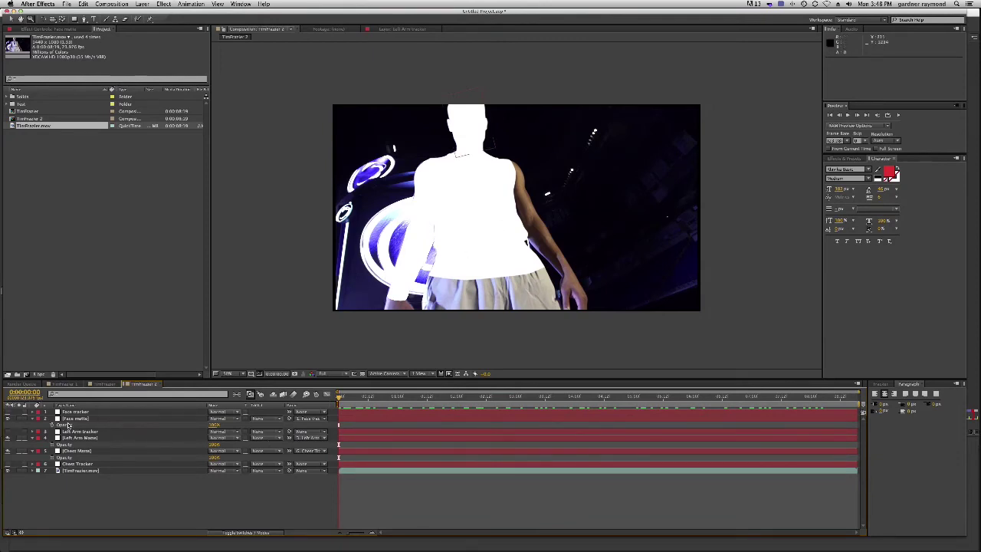
click(32, 418)
click(32, 432)
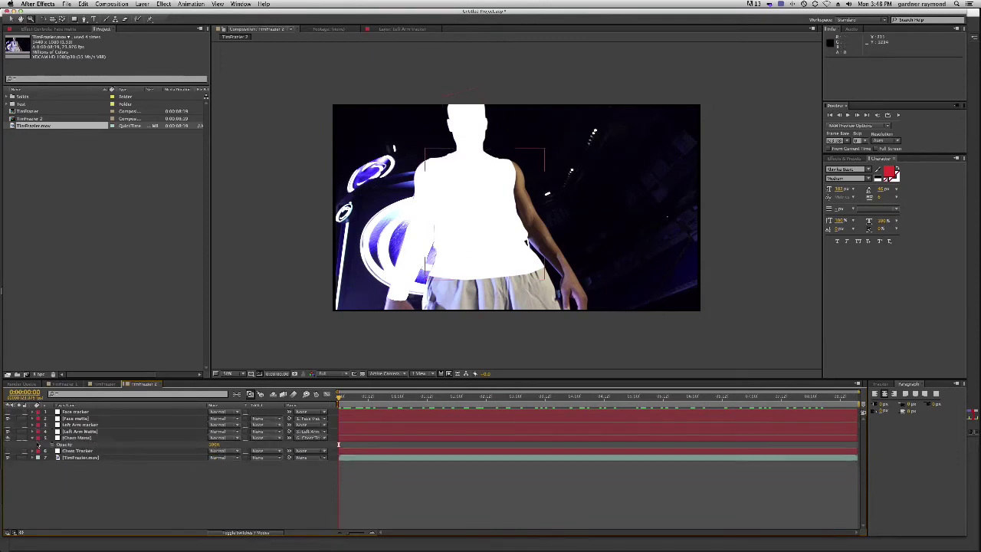
click(33, 438)
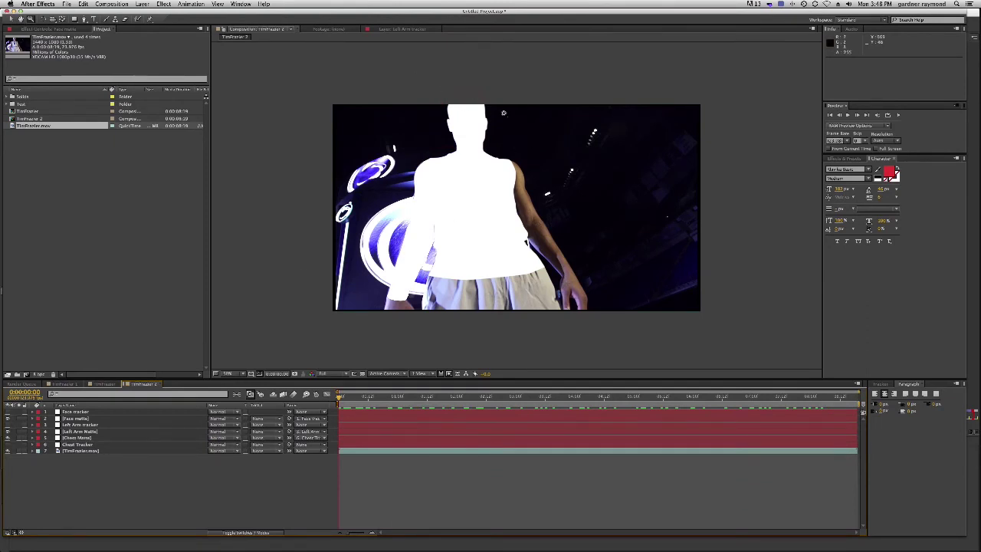
At 0:00:08:18, pull the Face Matte mask's lower neck point down over the gap at the collar, and go to the 0:00:06:18 keyframe.
drag(339, 397, 450, 408)
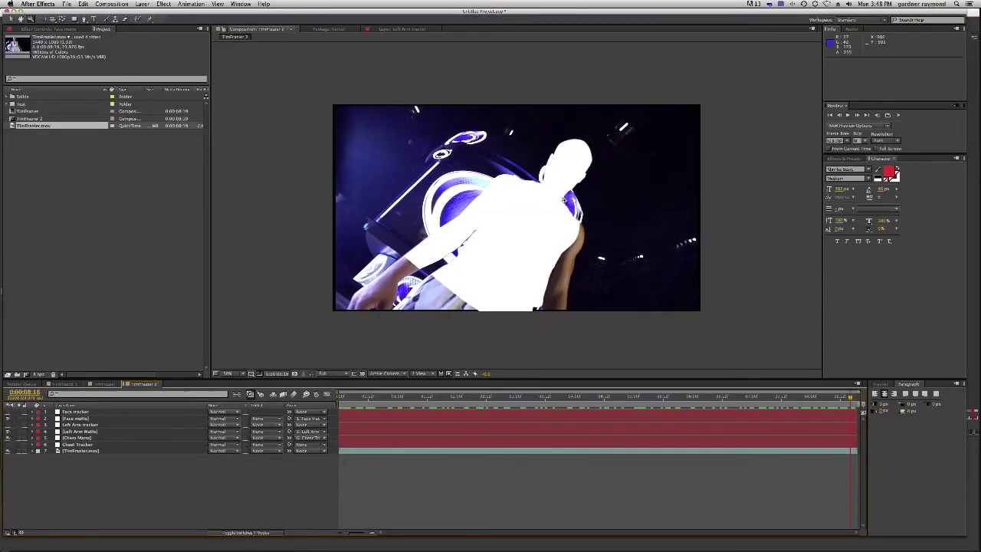
click(566, 202)
click(506, 198)
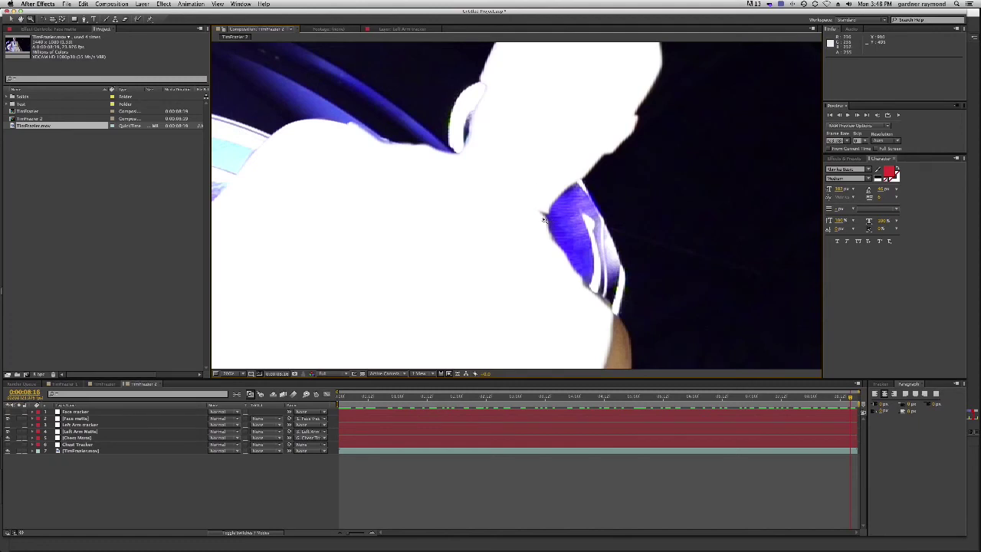
click(82, 438)
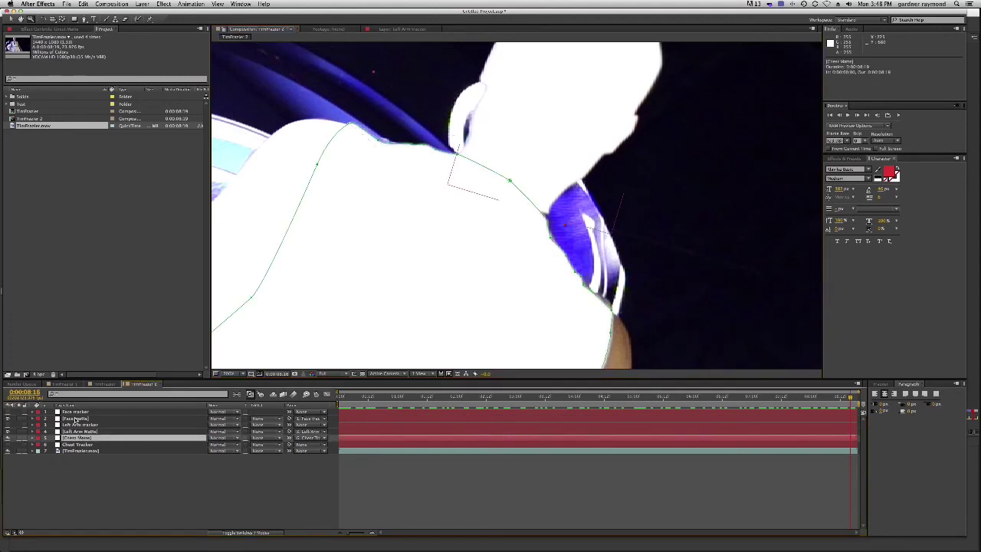
click(75, 419)
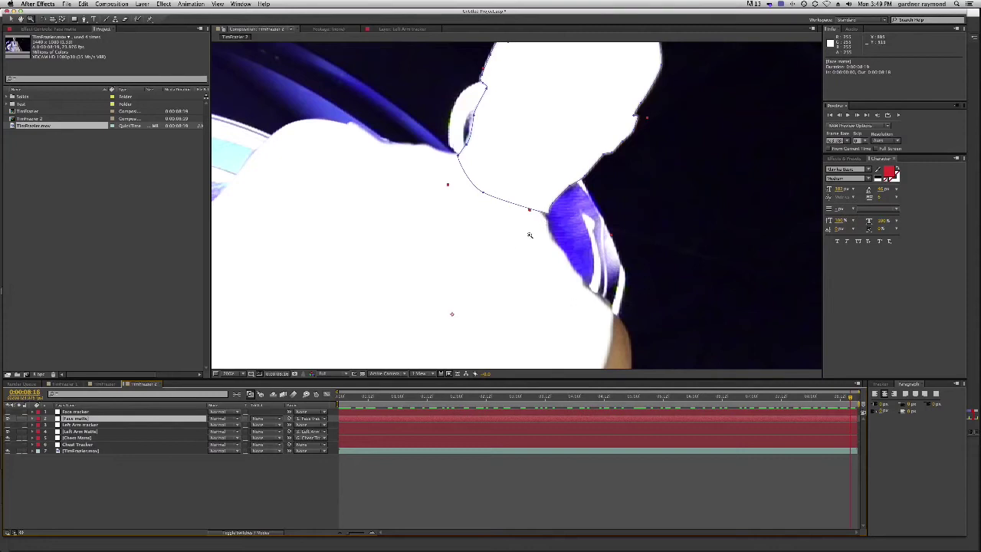
key(m)
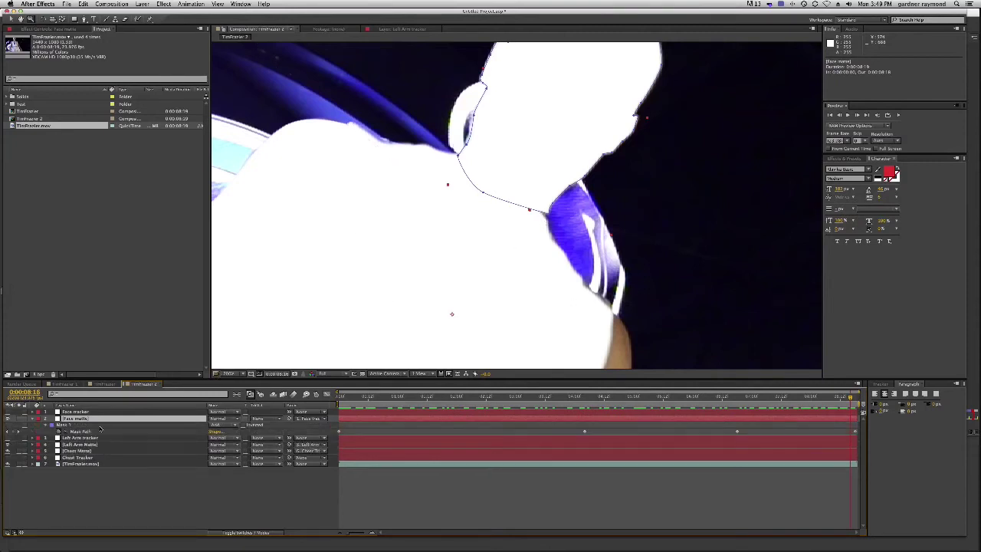
drag(850, 398, 855, 398)
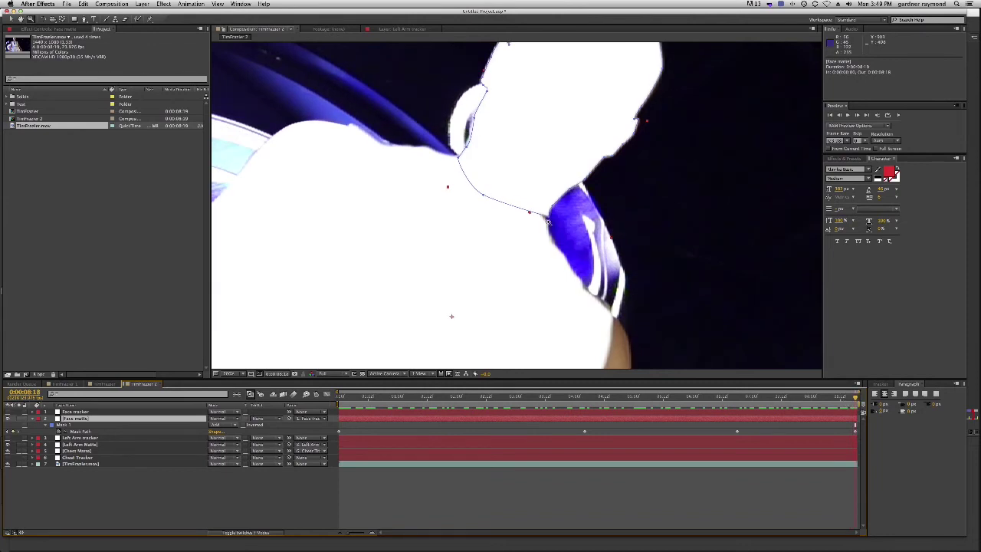
drag(549, 218, 547, 226)
drag(855, 397, 734, 397)
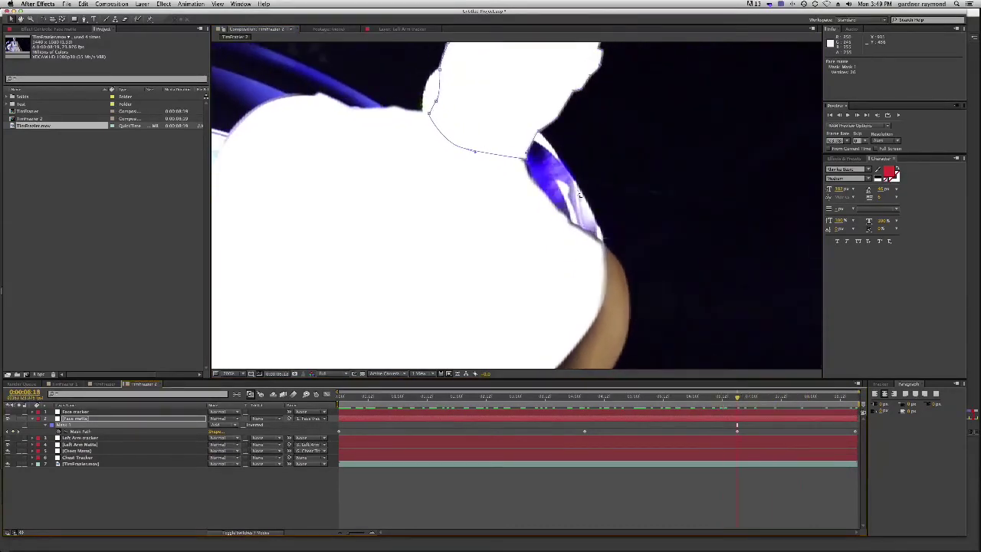
At 0:00:06:18, pull the Face Matte mask's lower neck point slightly down, go to the 0:00:04:04 keyframe, and deselect the mask.
drag(521, 161, 525, 164)
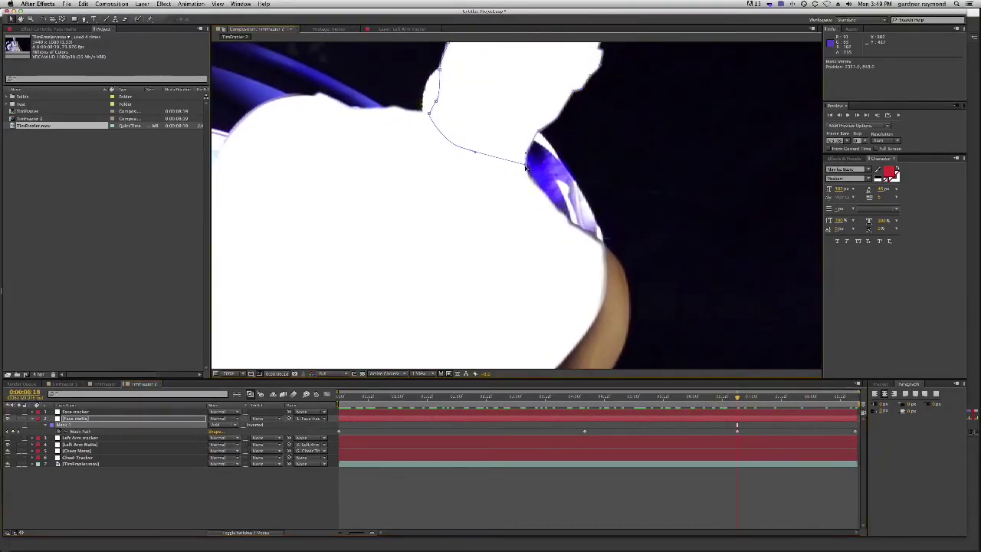
drag(737, 398, 585, 398)
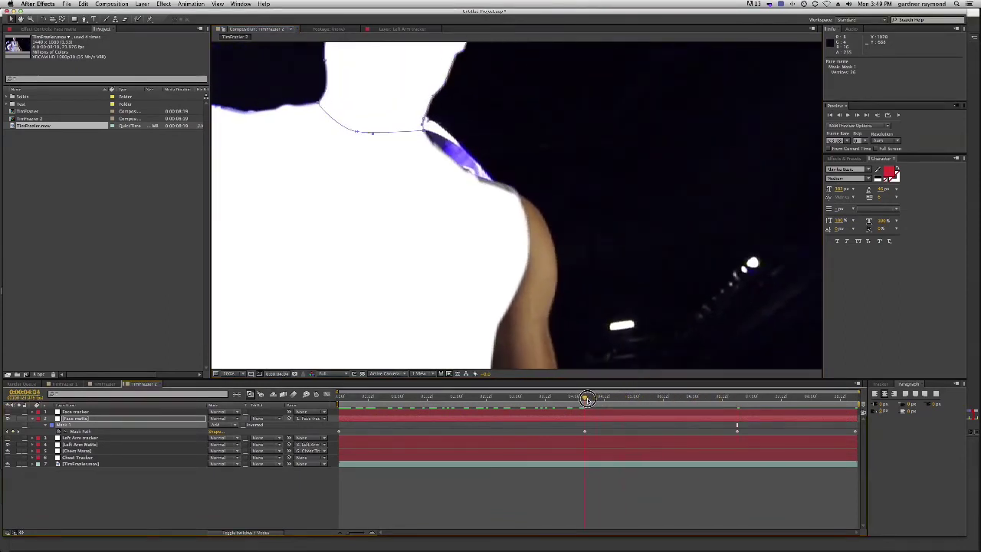
click(413, 171)
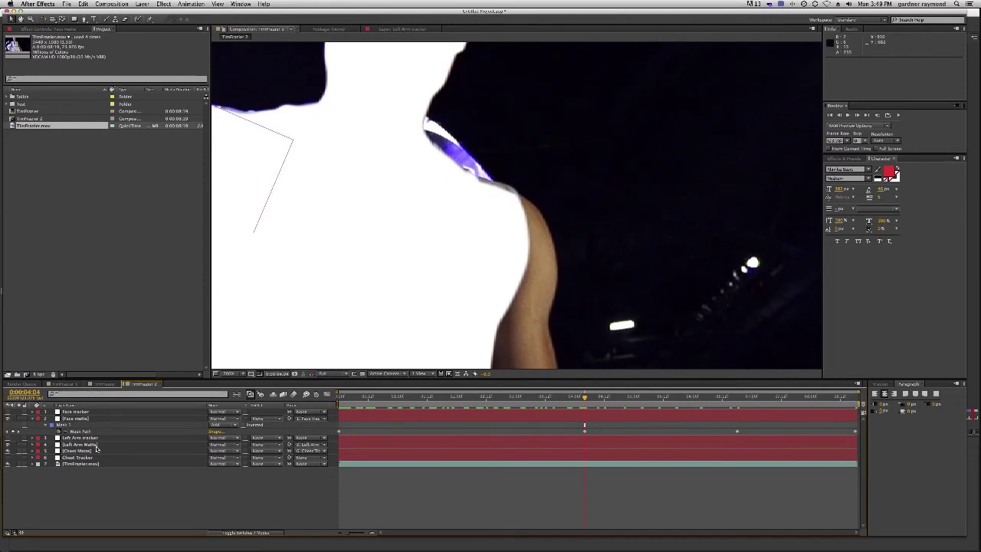
At 0:00:04:04, pull the Chest Matte mask's shoulder points outward to cover the jersey's edge.
click(76, 451)
key(m)
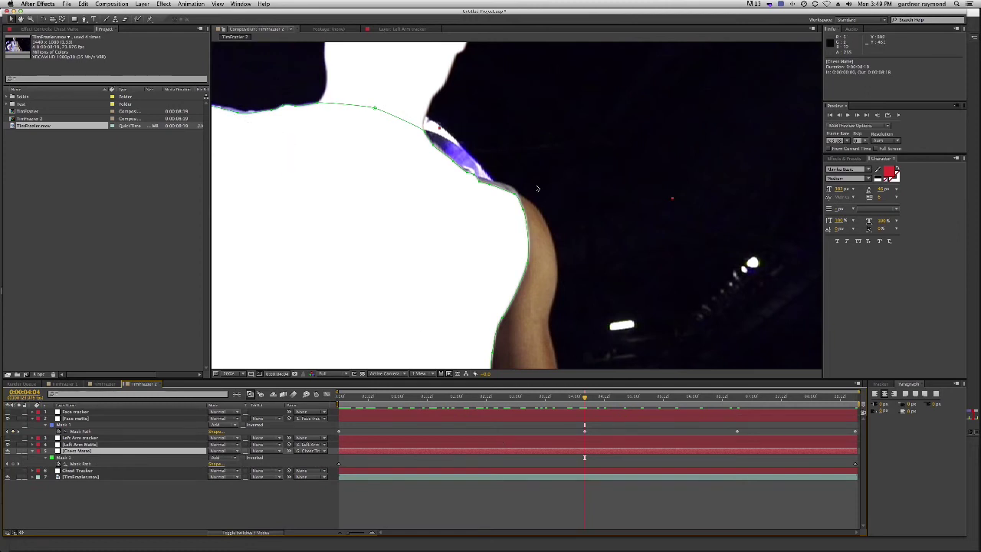
click(478, 184)
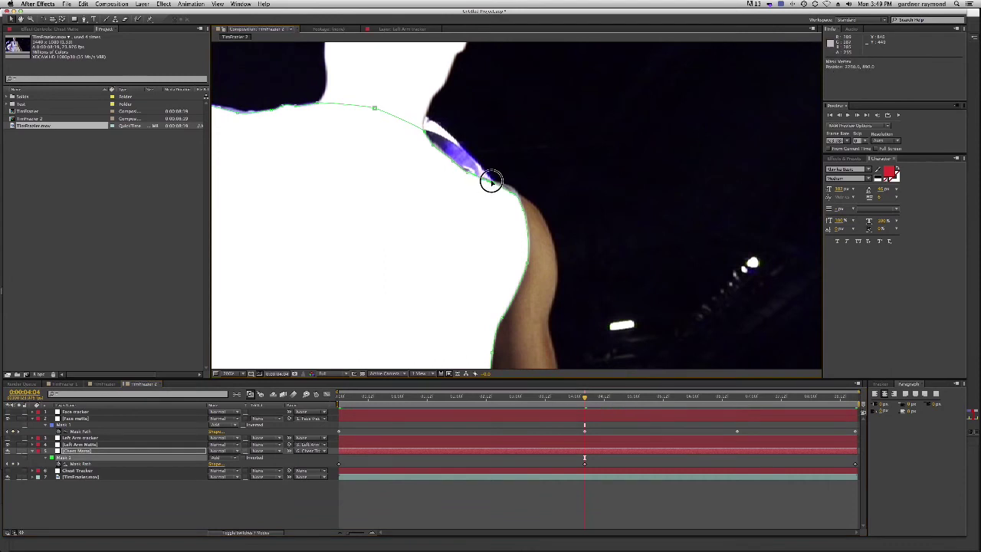
drag(517, 198, 513, 187)
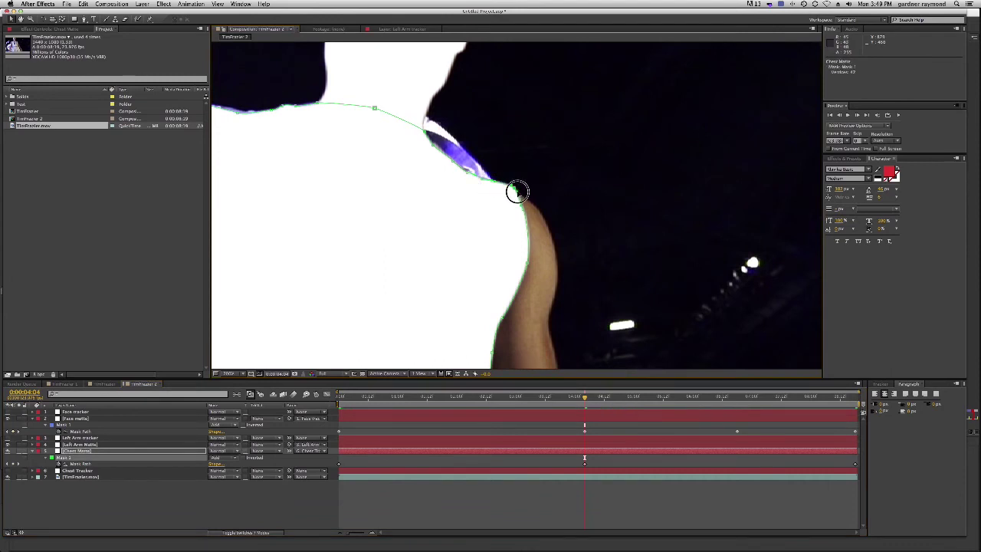
Temporarily lower the Chest Matte's opacity to check its mask along the shoulder, and restore the opacity to 100%.
click(73, 452)
key(t)
drag(214, 458, 20, 446)
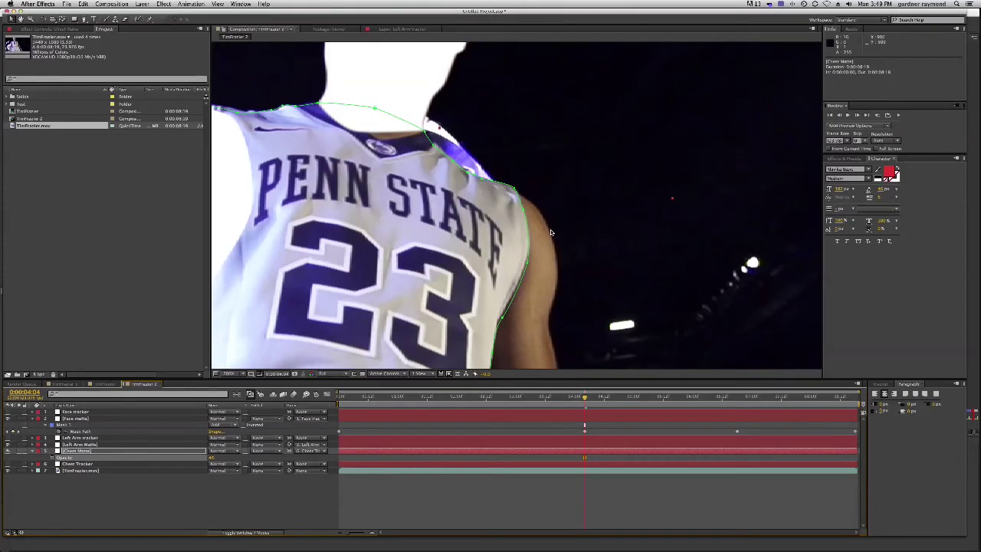
click(514, 189)
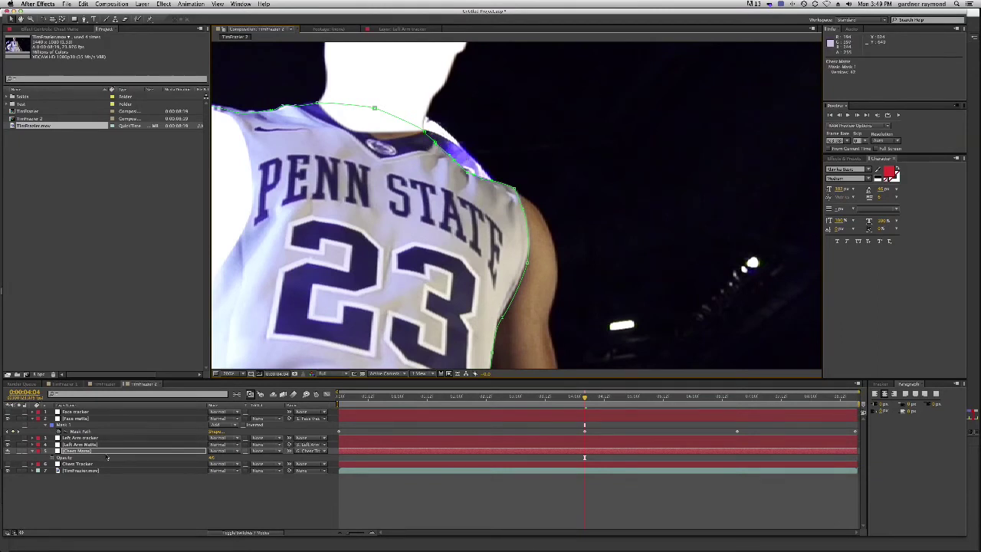
drag(210, 459, 423, 470)
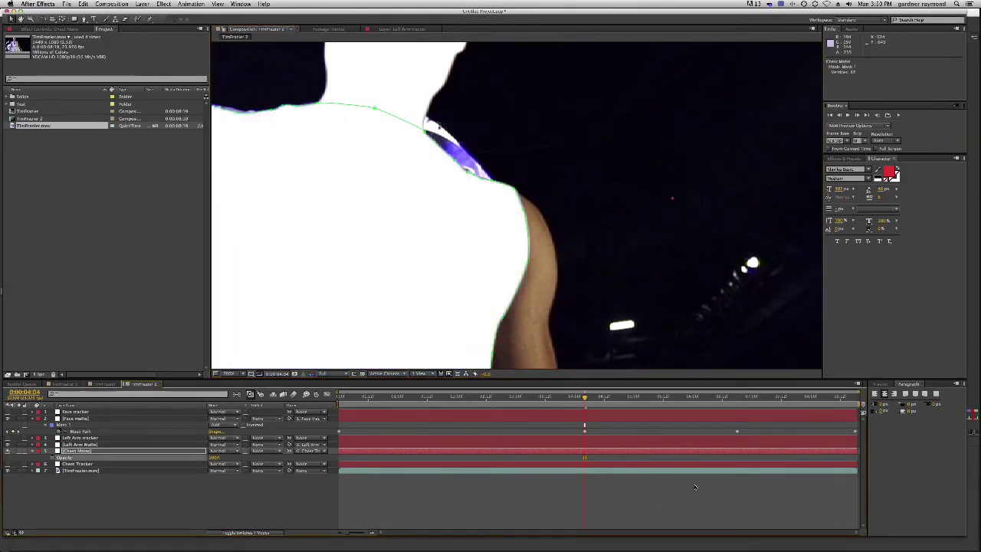
Collapse the open properties of the Face Matte and Chest Matte layers.
click(48, 430)
click(32, 418)
click(32, 437)
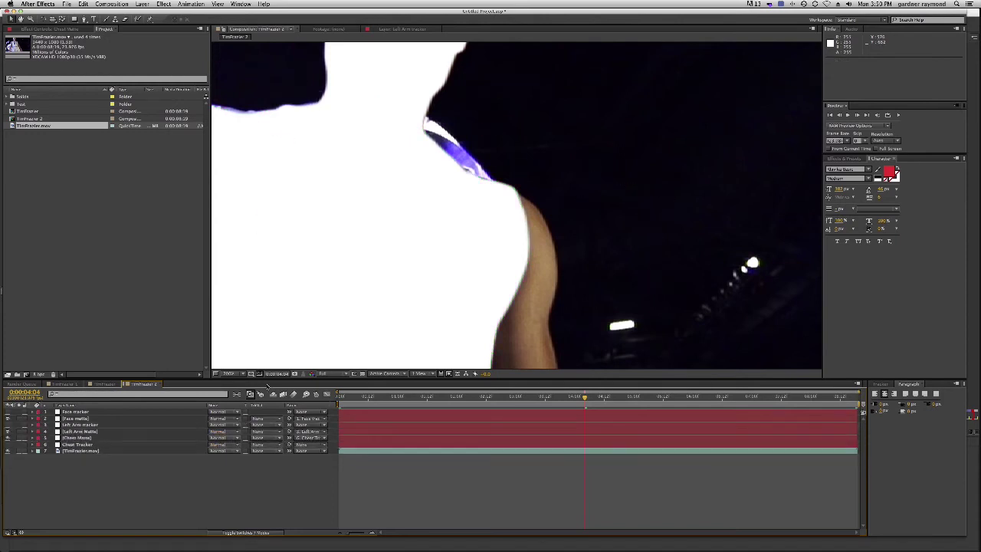
key(z)
alt+click(449, 240)
alt+click(484, 240)
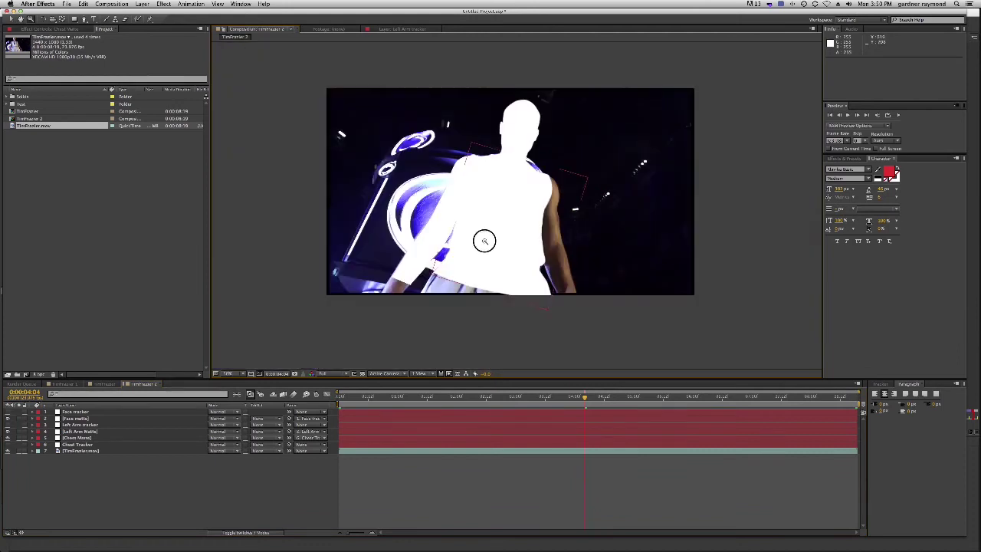
click(82, 411)
shift+click(78, 445)
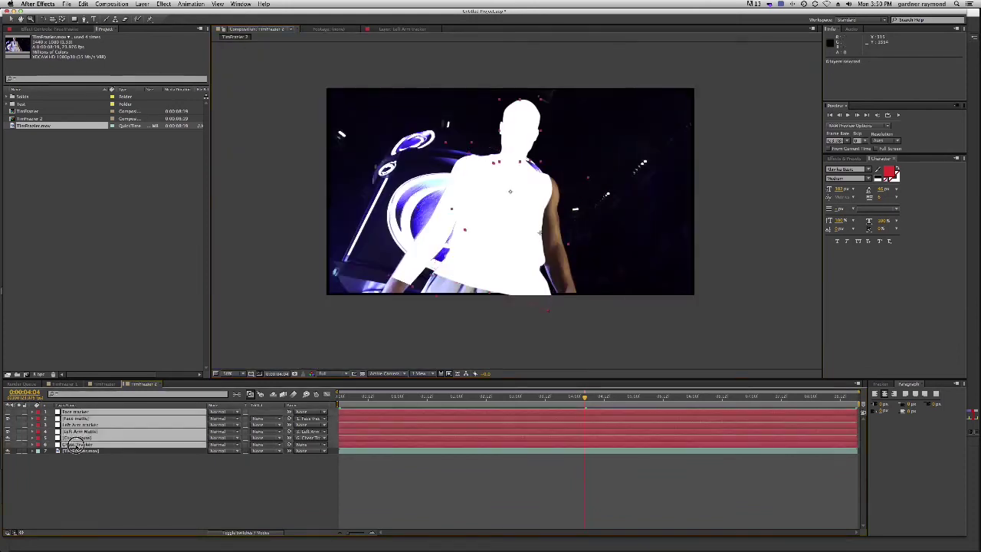
drag(77, 446, 99, 459)
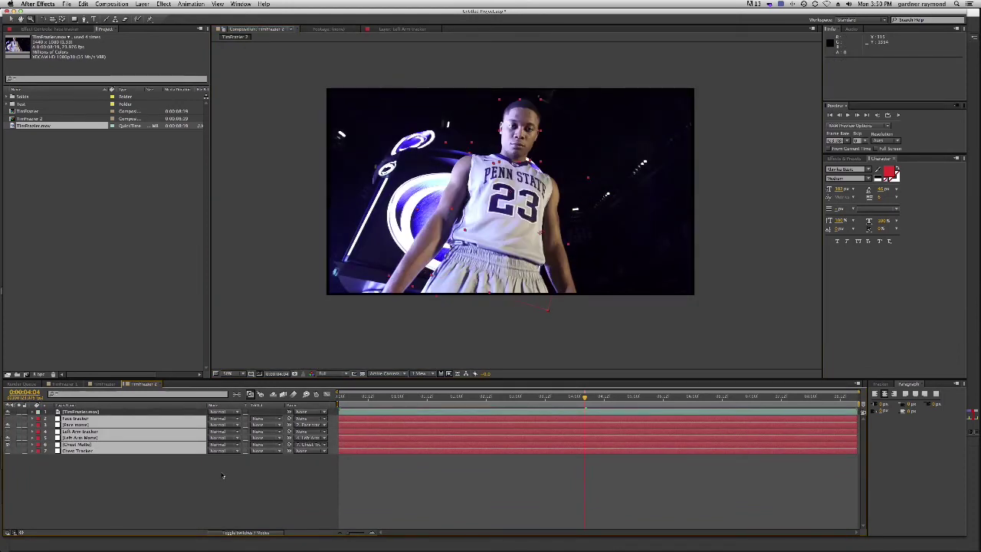
drag(85, 419, 92, 408)
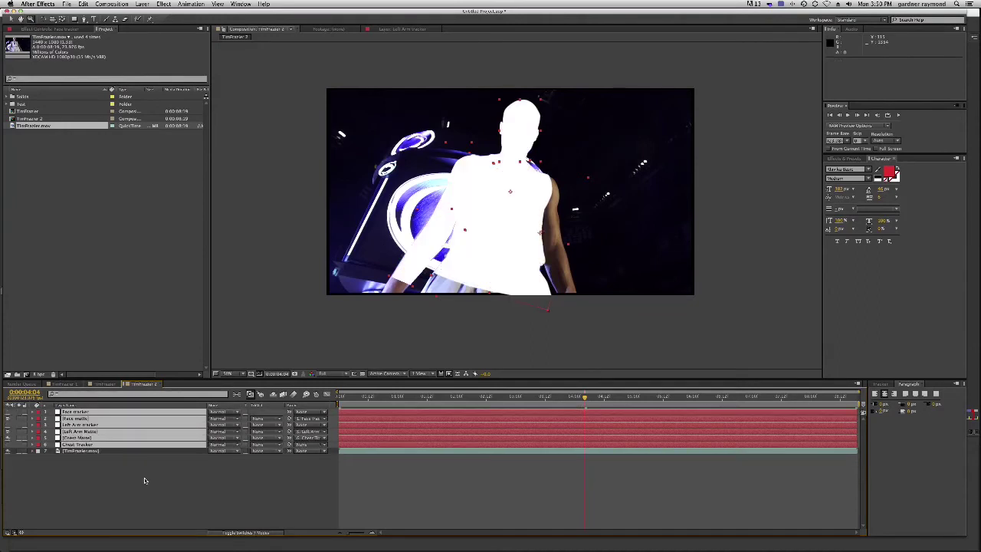
key(super+shift+c)
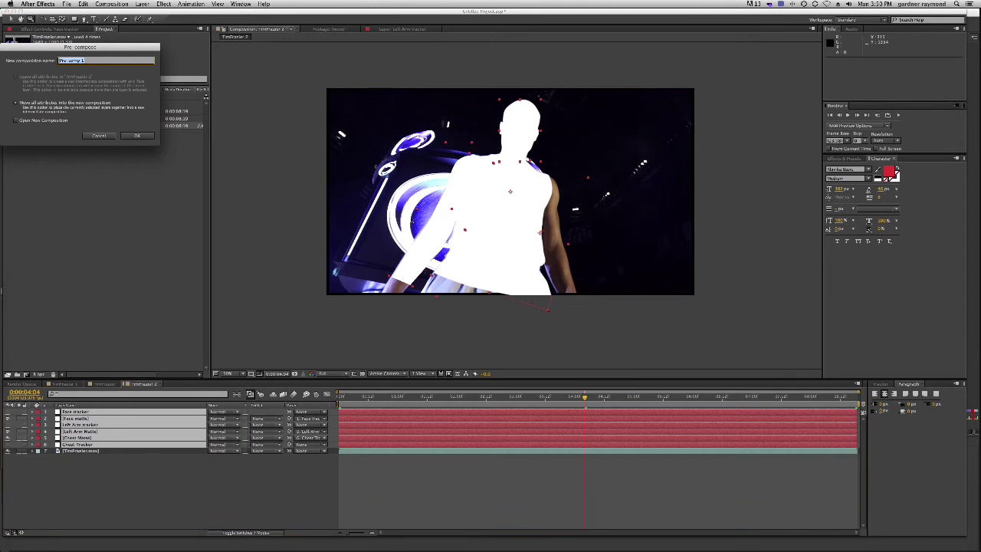
key(BackSpace)
key(Return)
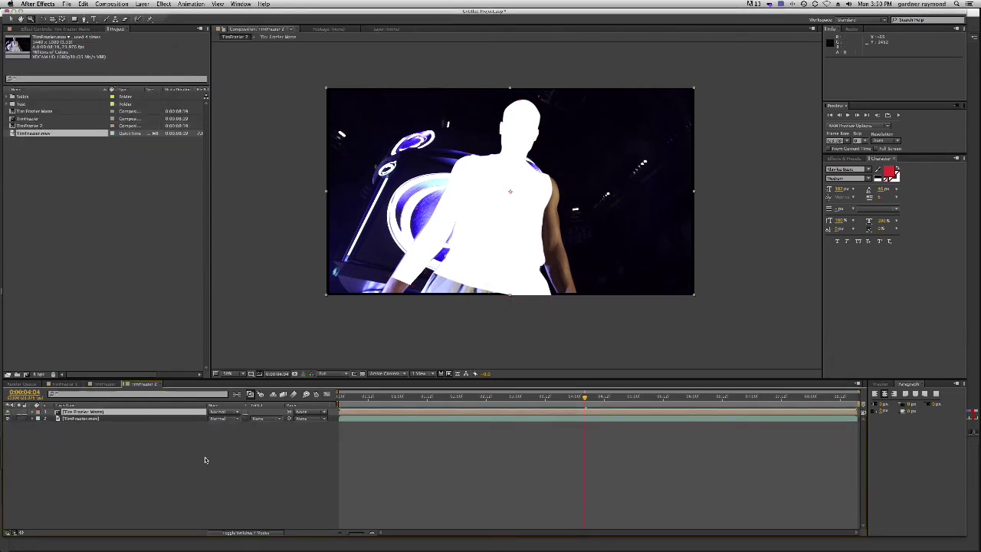
Toggle the visibility of the Tim Frazier Matte layer to compare it with the footage, leaving it visible.
click(8, 412)
click(8, 412)
click(8, 412)
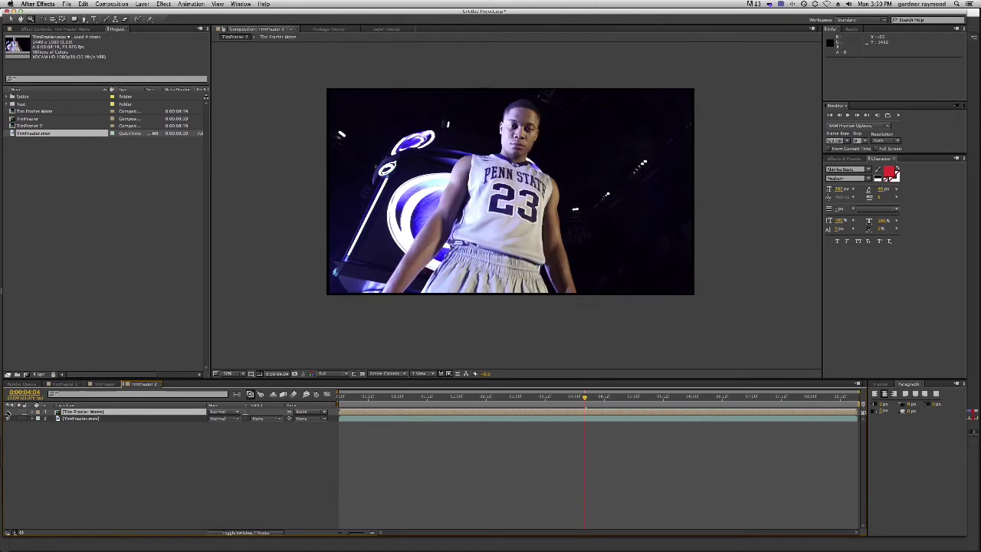
click(7, 412)
Add the text "Tim Frazier" and place it centred across the player's chest.
click(89, 419)
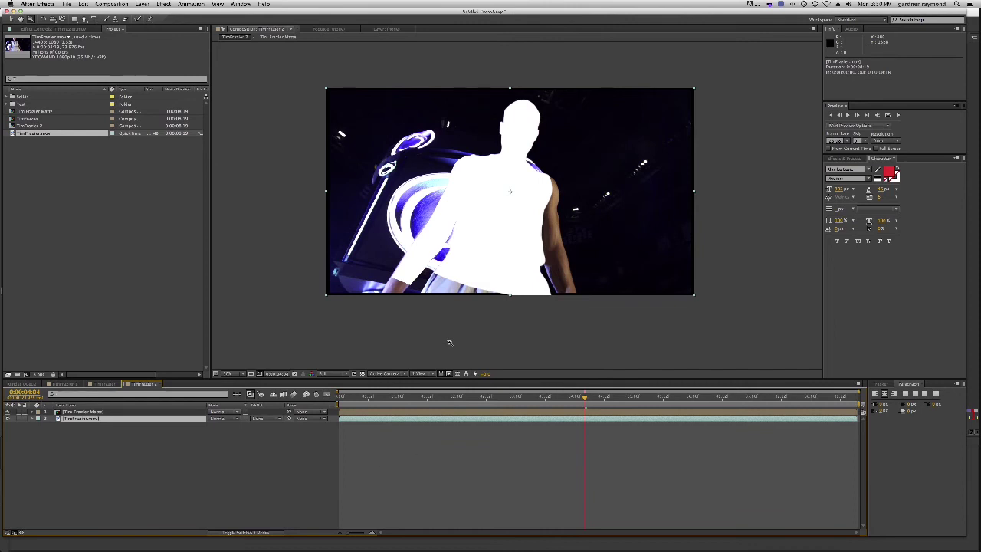
key(super+t)
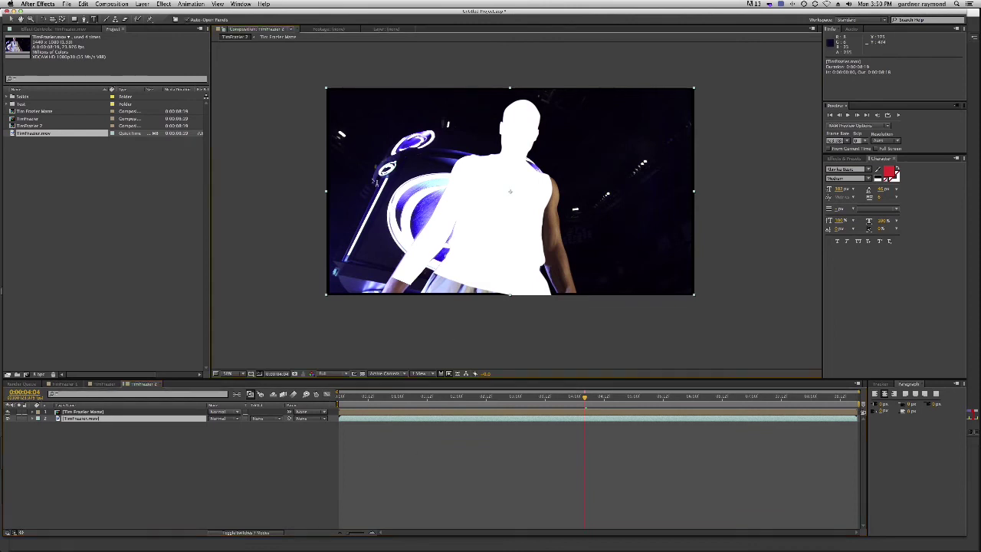
click(381, 183)
text(Tim Frazier)
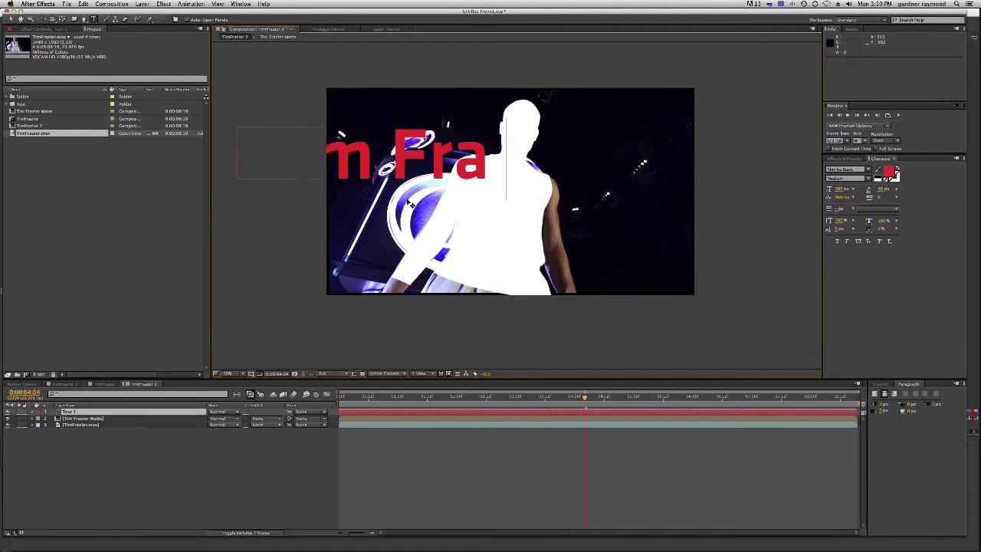
key(KP_Enter)
key(v)
scroll(440, 174, up, 2)
scroll(440, 174, down, 2)
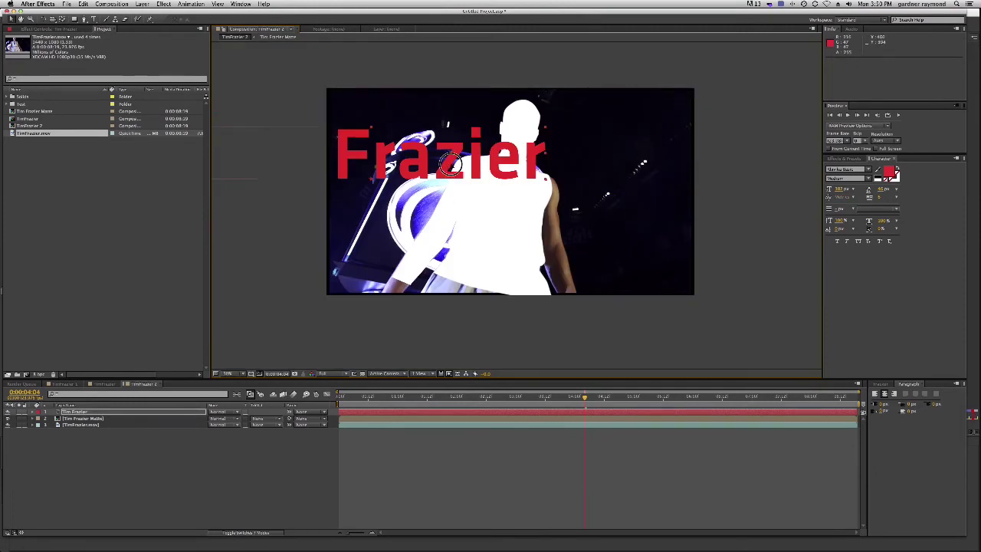
drag(448, 165, 580, 183)
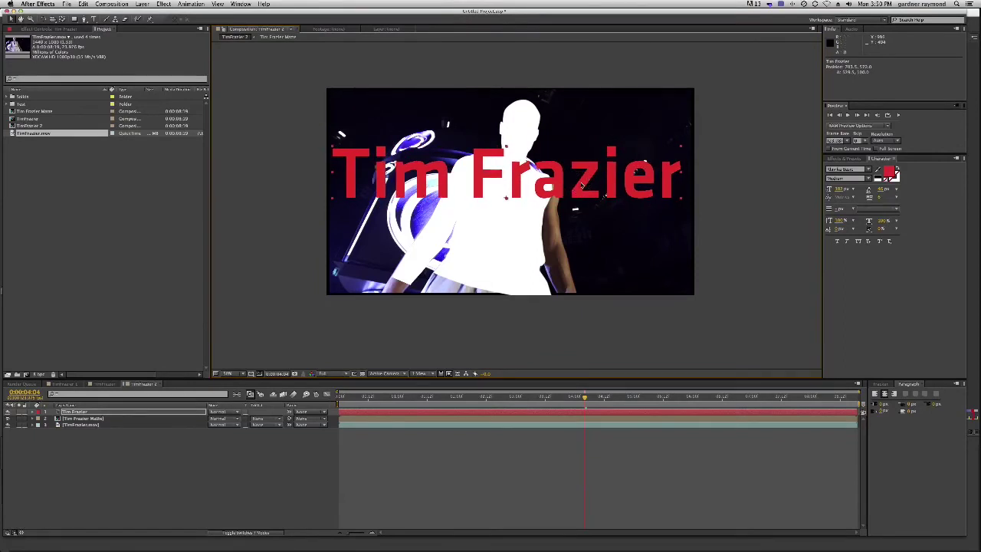
Place the Tim Frazier text layer between the Tim Frazier Matte and footage layers.
drag(81, 412, 80, 421)
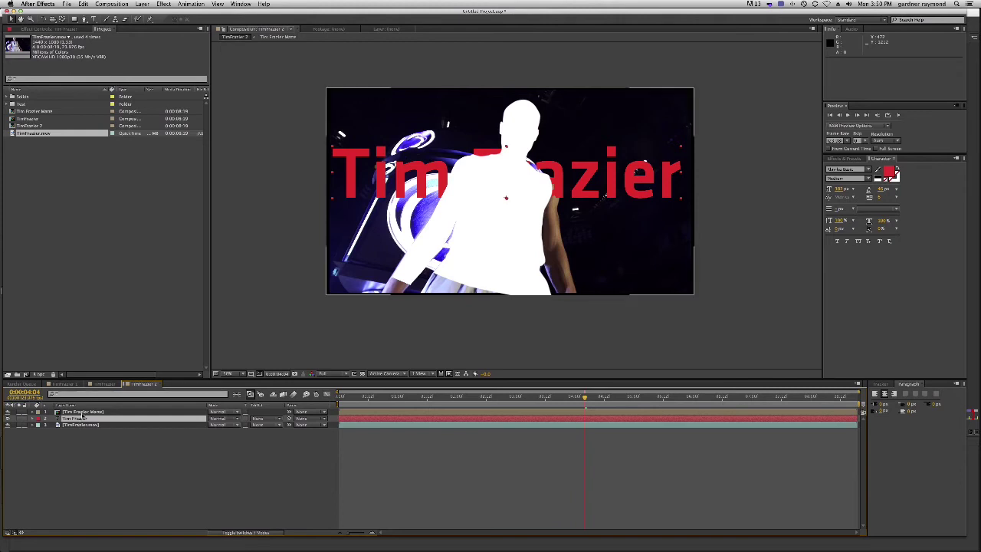
click(80, 412)
click(76, 418)
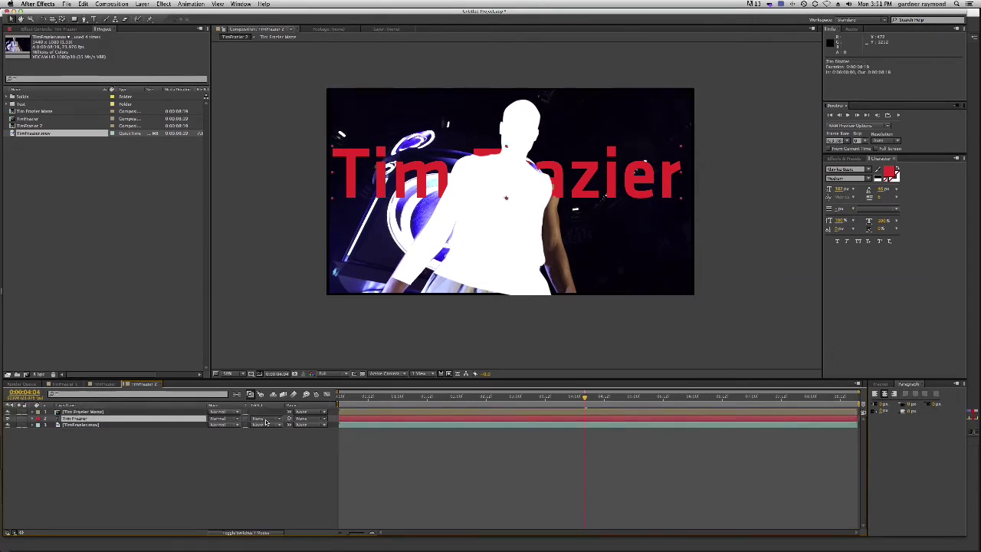
Set the Tim Frazier text layer's track matte to Luma Inverted Matte using the Tim Frazier Matte layer.
key(F4)
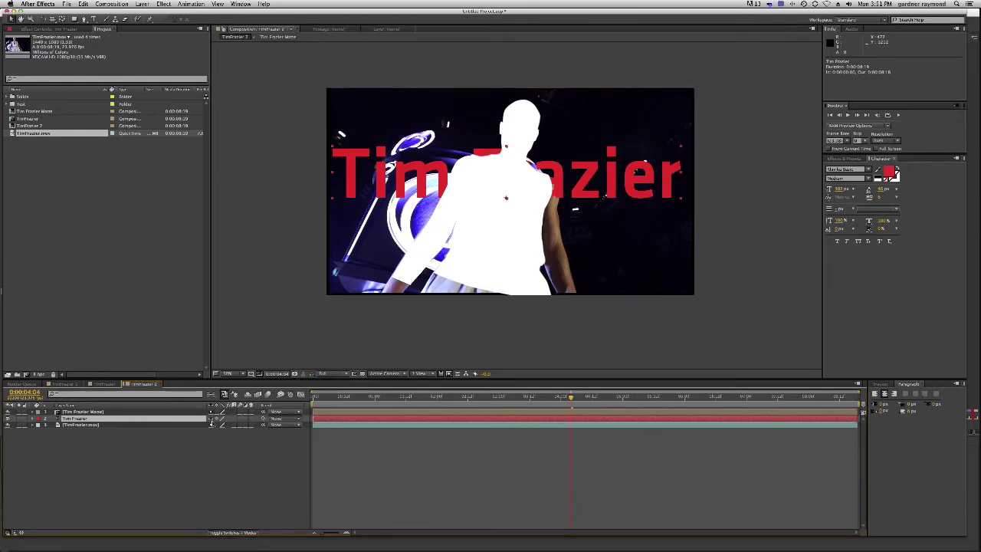
key(F4)
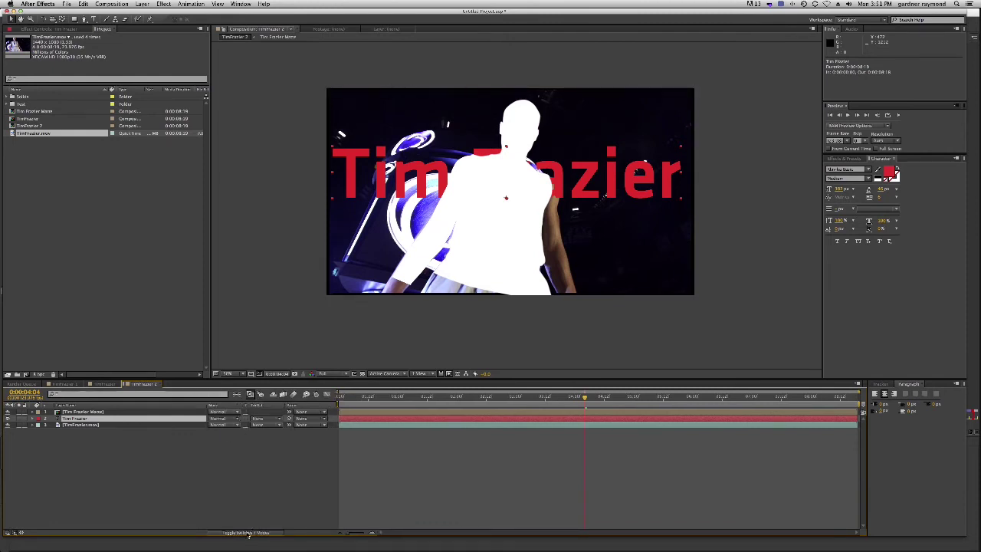
click(246, 533)
click(241, 532)
key(F4)
key(F4)
click(279, 420)
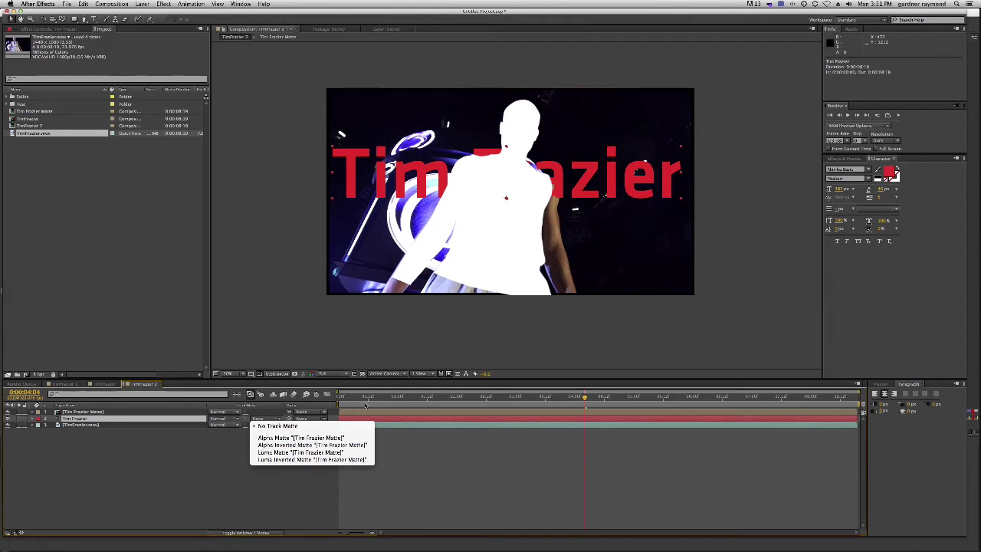
click(298, 460)
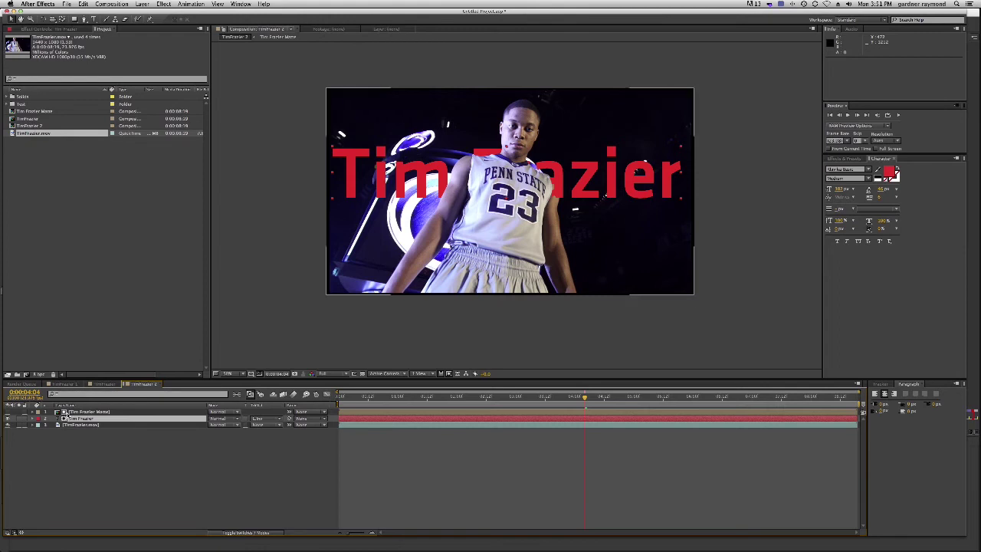
Scrub through the composition to check the text behind the player, and return to 0:00:00:00.
drag(565, 396, 706, 414)
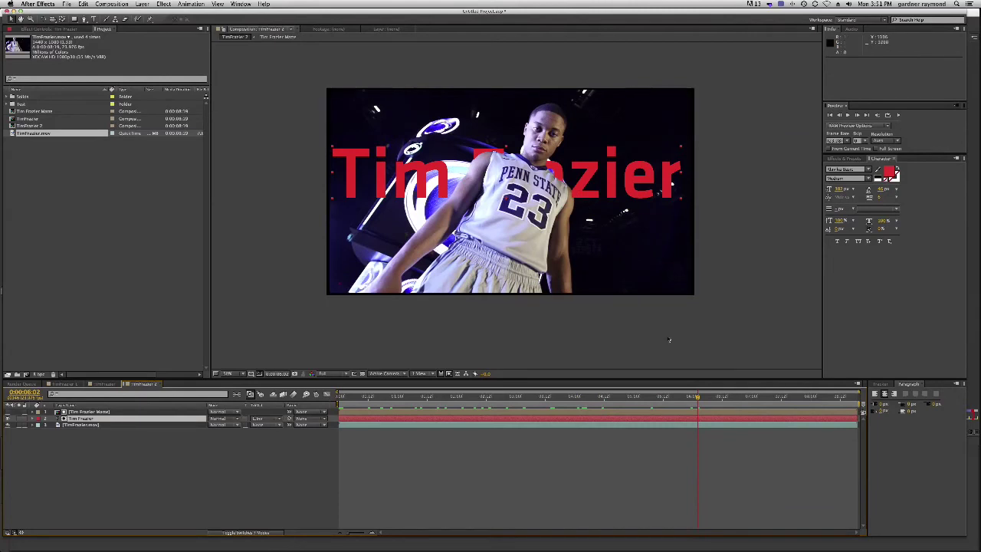
drag(699, 400, 307, 402)
key(space)
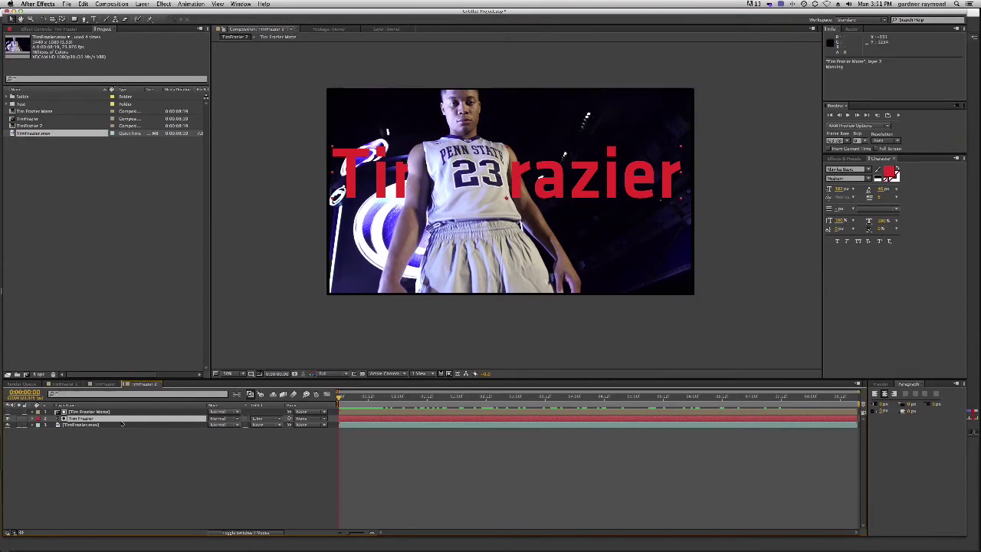
Set the Tim Frazier text layer to No Track Matte and duplicate the layer.
click(256, 419)
click(270, 429)
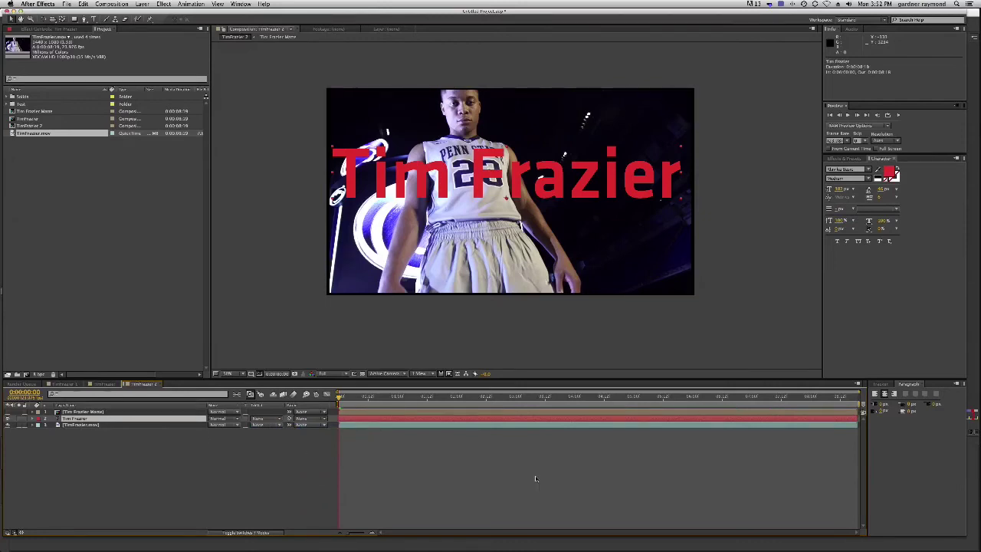
key(super+d)
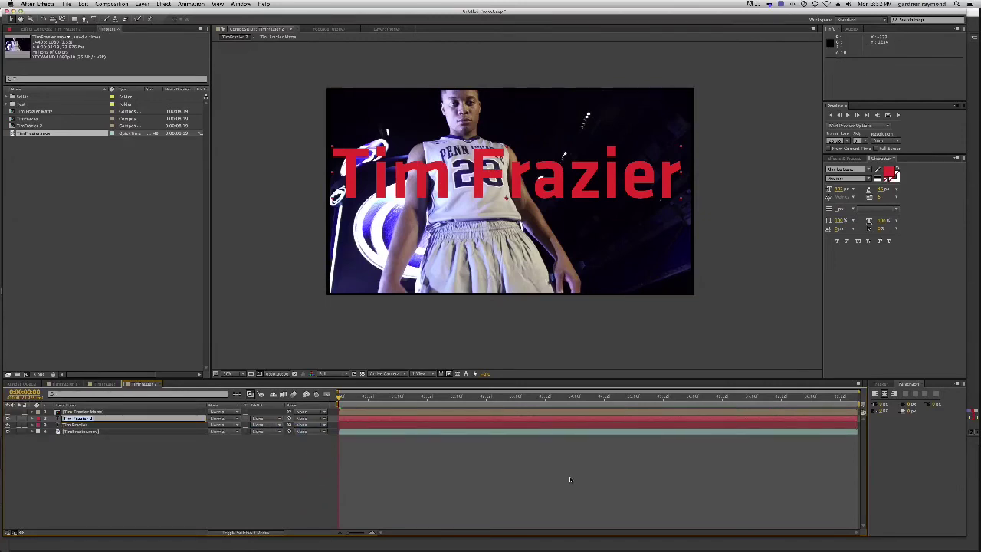
Replace the text of the duplicated layer with "Penn State".
click(83, 420)
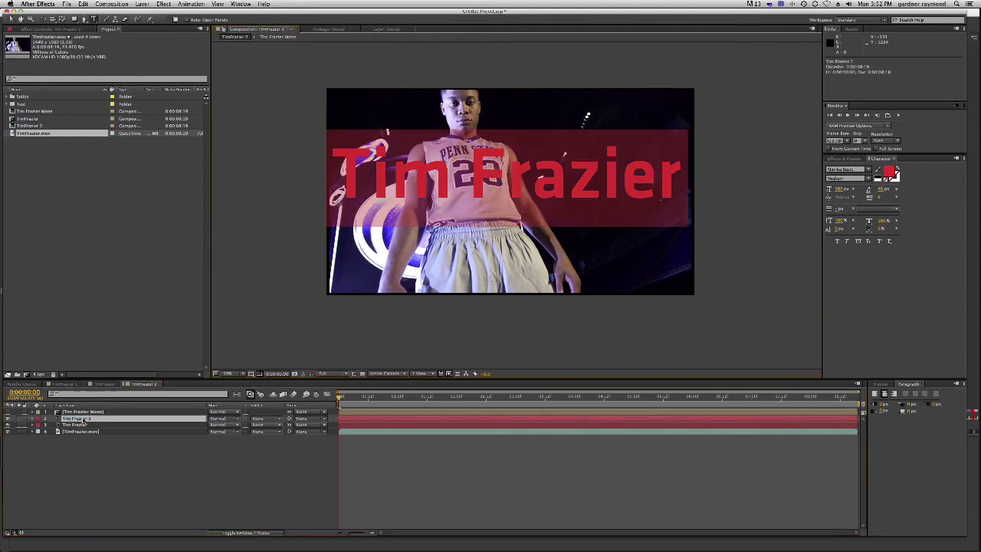
text(Penn State)
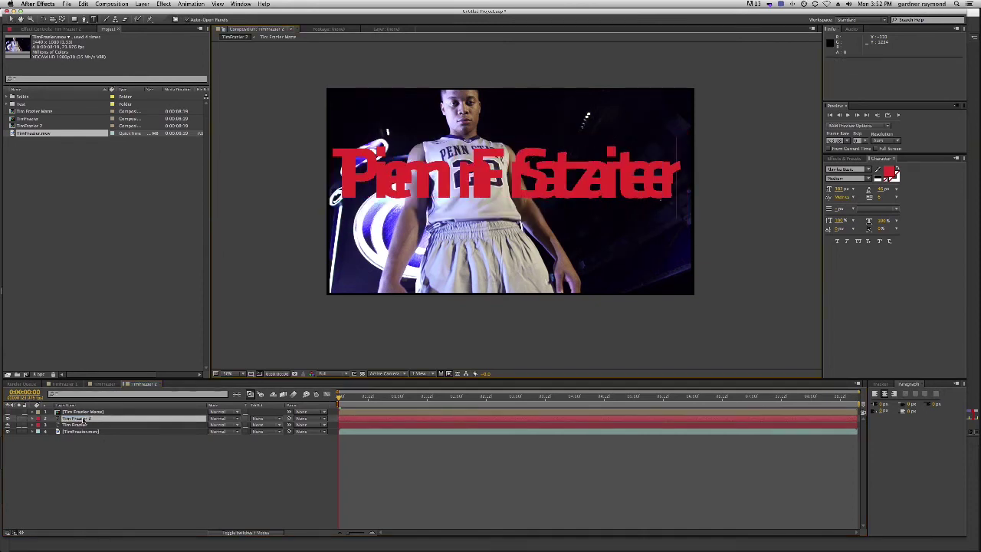
key(Return)
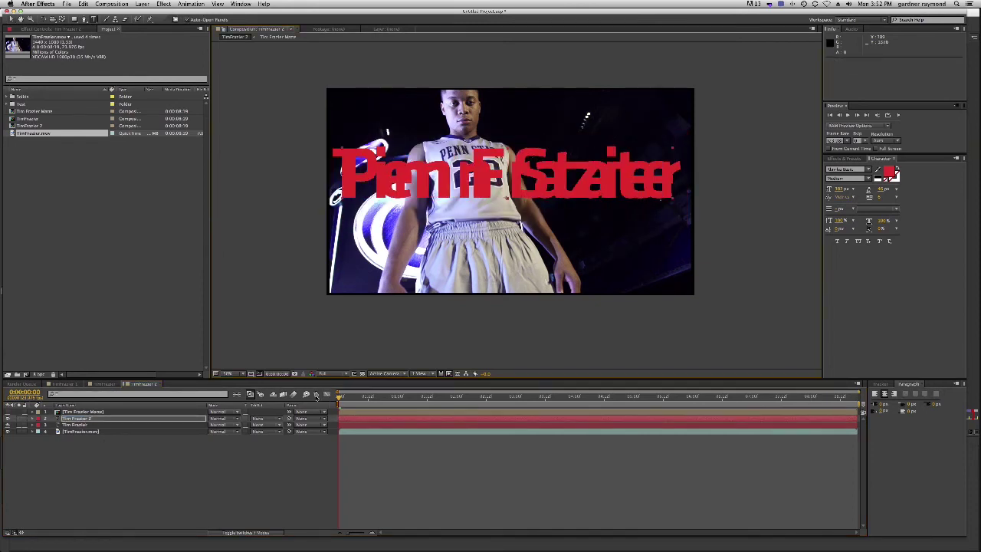
Rename the duplicated text layer as Penn State.
click(79, 418)
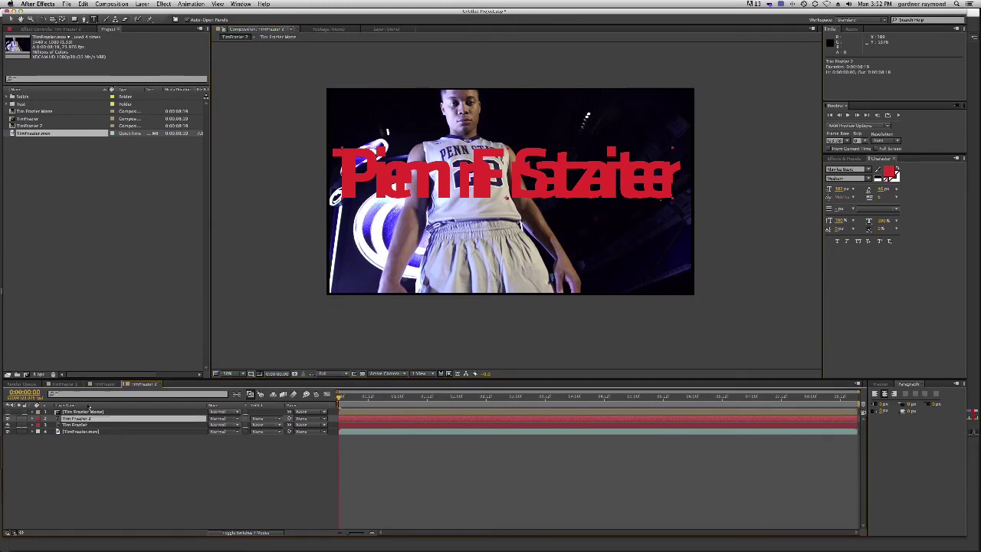
key(Return)
text(Penn Sta)
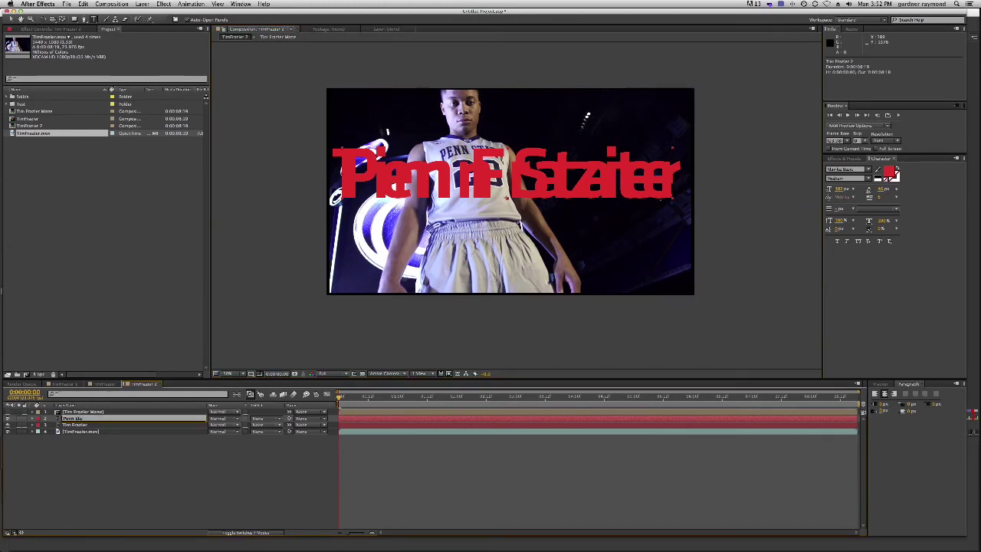
text(te)
key(Return)
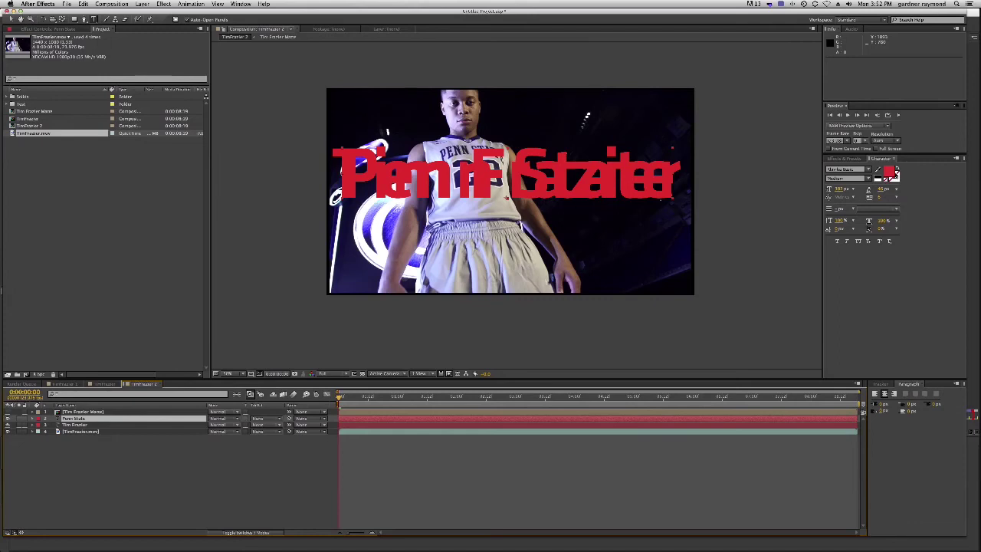
Color the Penn State text blue and move it straight down below the Tim Frazier text.
click(889, 172)
click(116, 142)
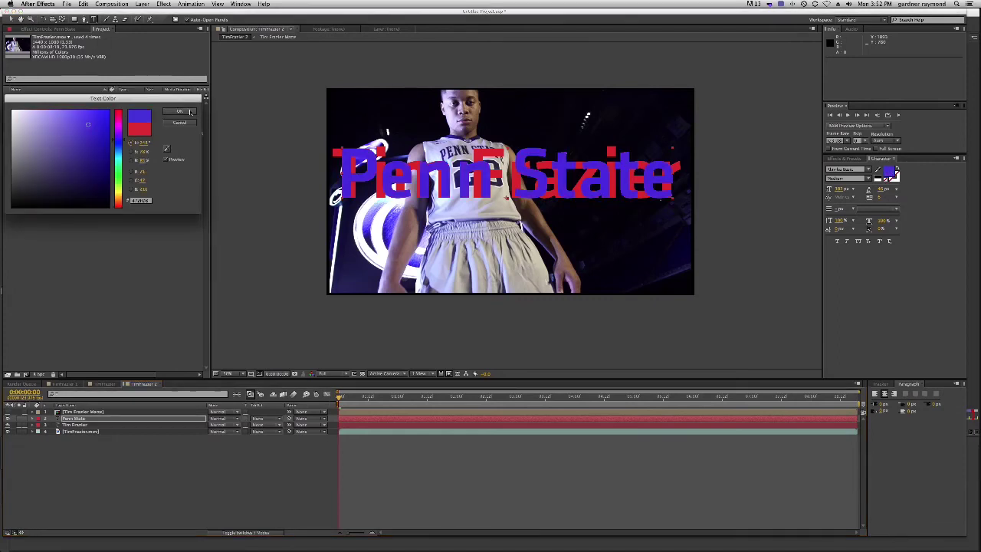
click(179, 111)
drag(535, 182, 534, 222)
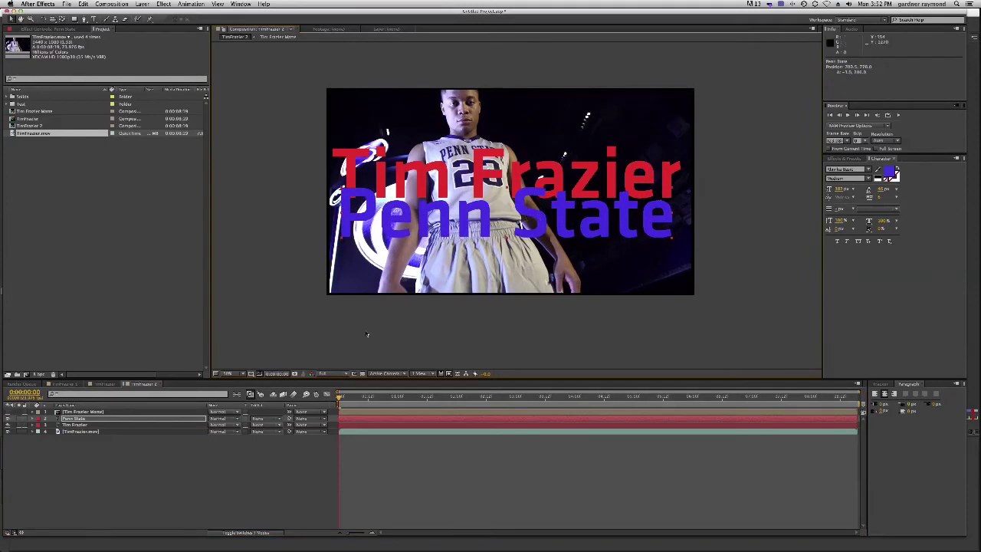
Duplicate the Penn State text layer and name the copy Mens Basketball.
click(94, 420)
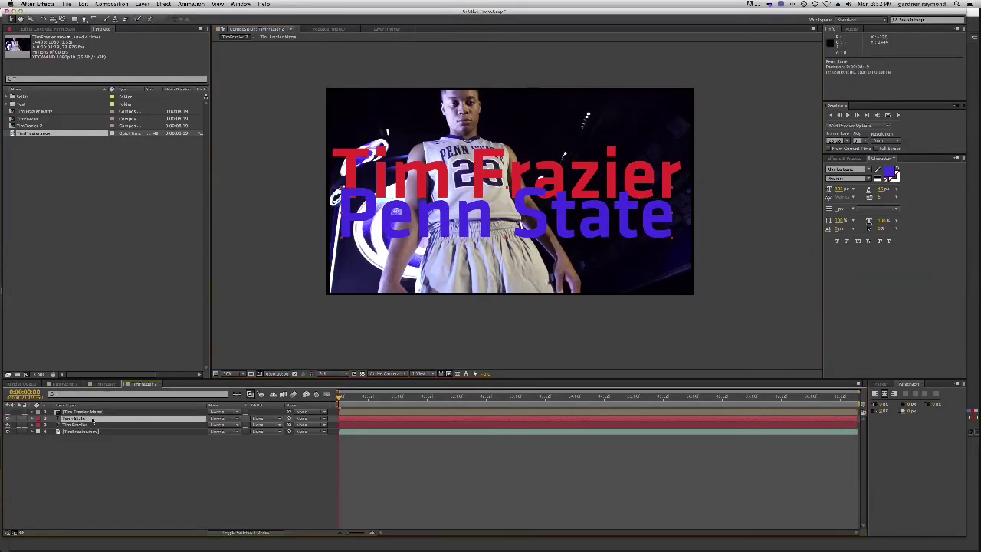
key(super+d)
key(Return)
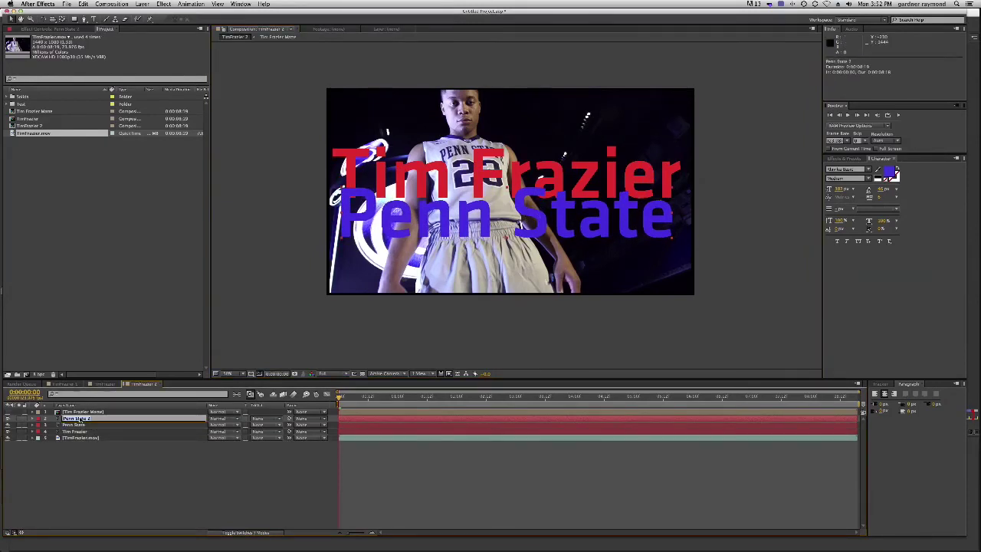
text(Na)
key(Return)
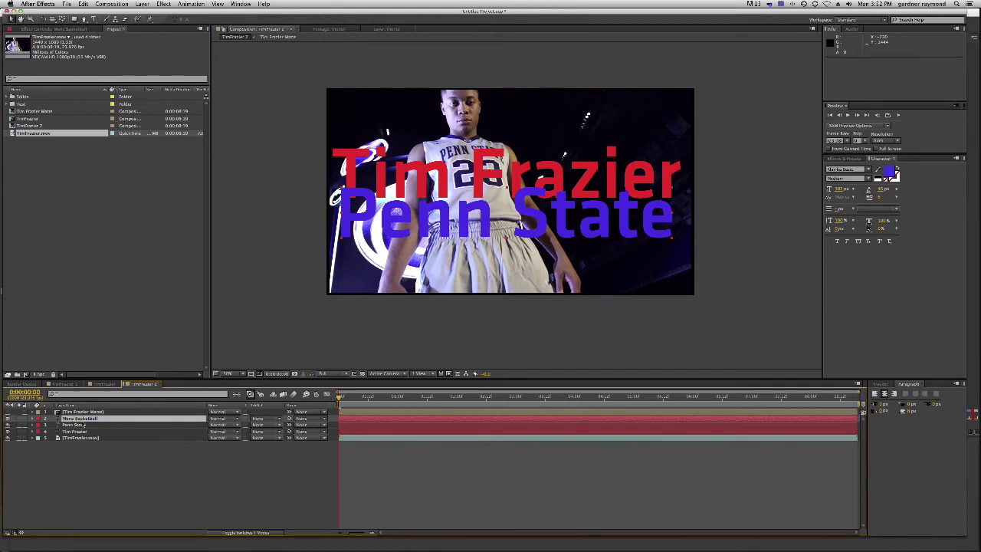
Replace the text of the Mens Basketball layer with "Mens Basketball".
double_click(82, 418)
text(Mens)
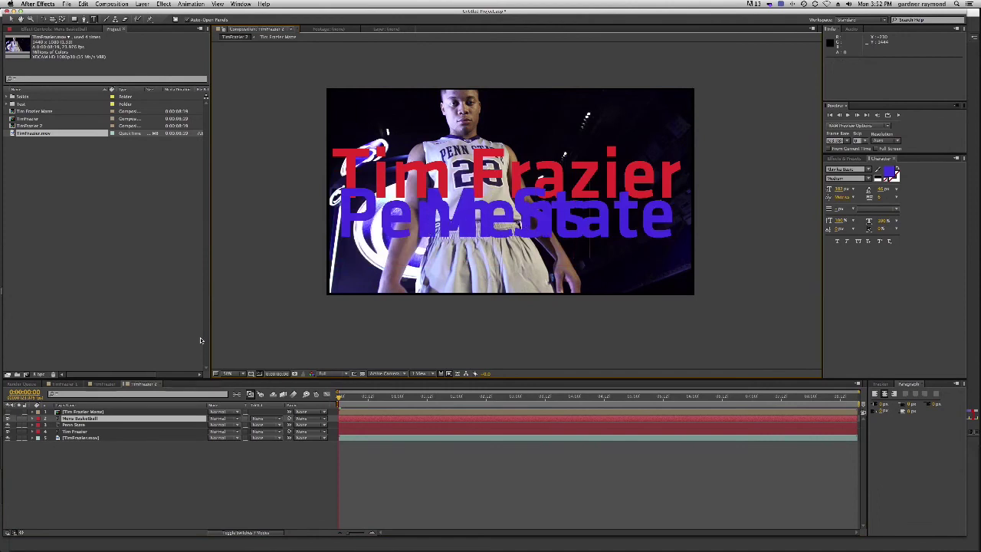
text(s Basket)
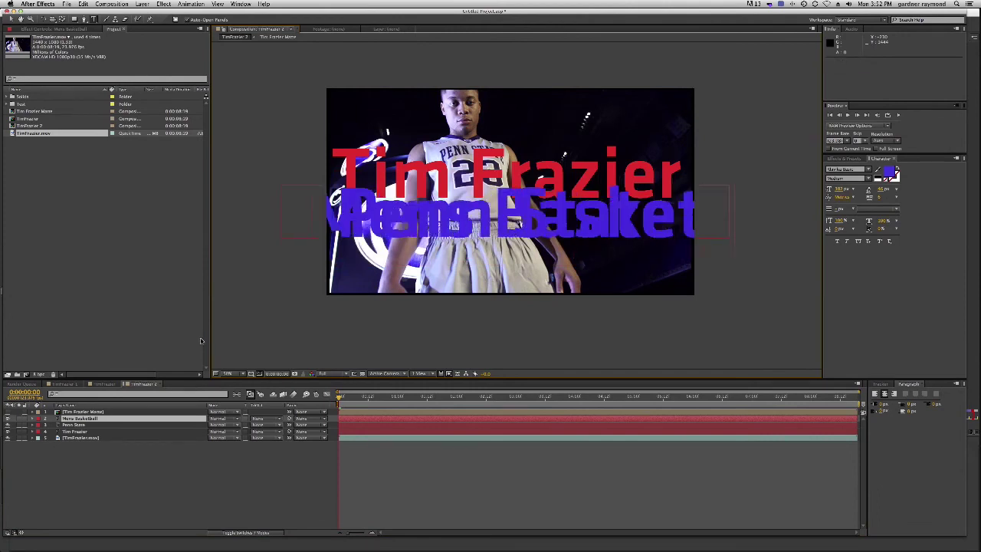
text(ball)
Reduce the Mens Basketball font size until the line fits inside the frame, and color the text bright green.
click(840, 189)
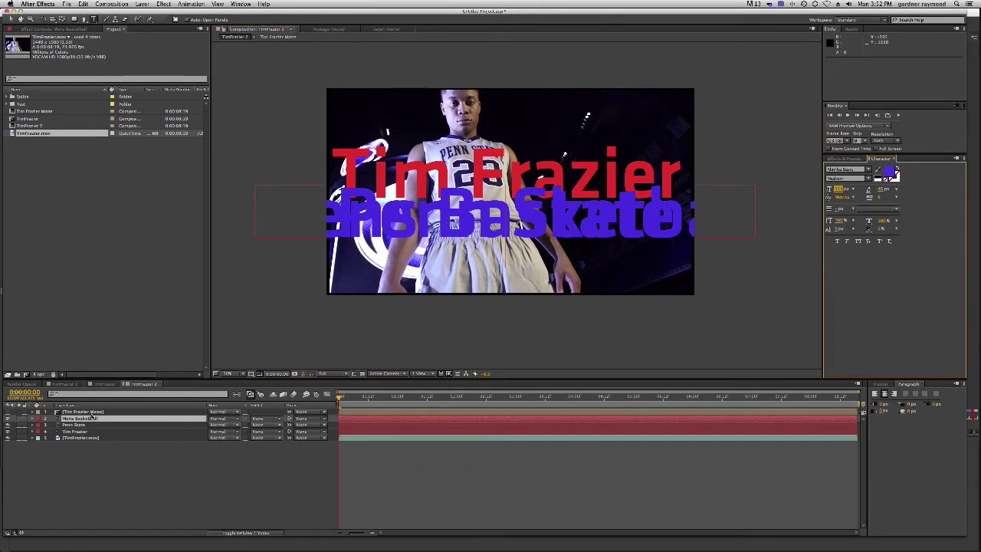
drag(838, 190, 782, 192)
click(889, 171)
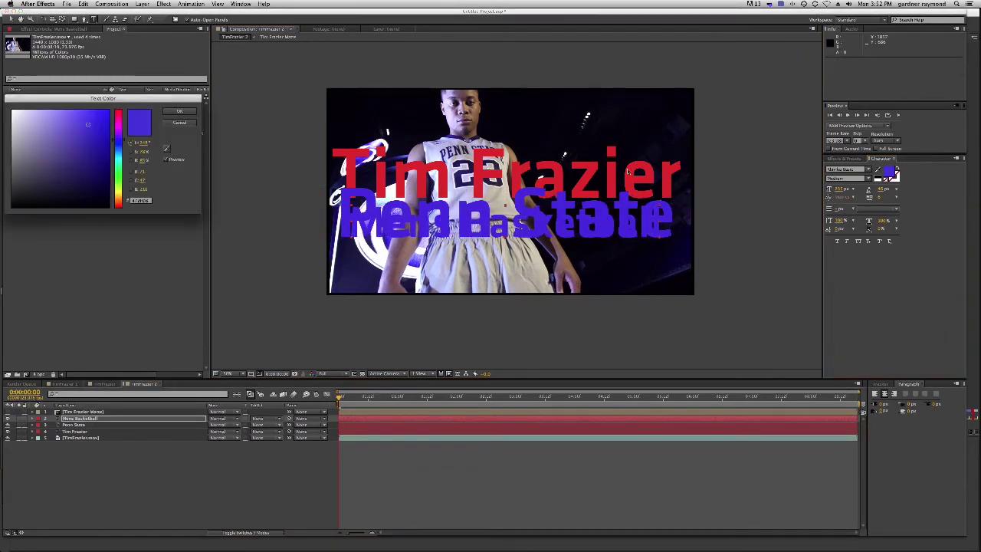
drag(118, 176, 118, 183)
click(100, 127)
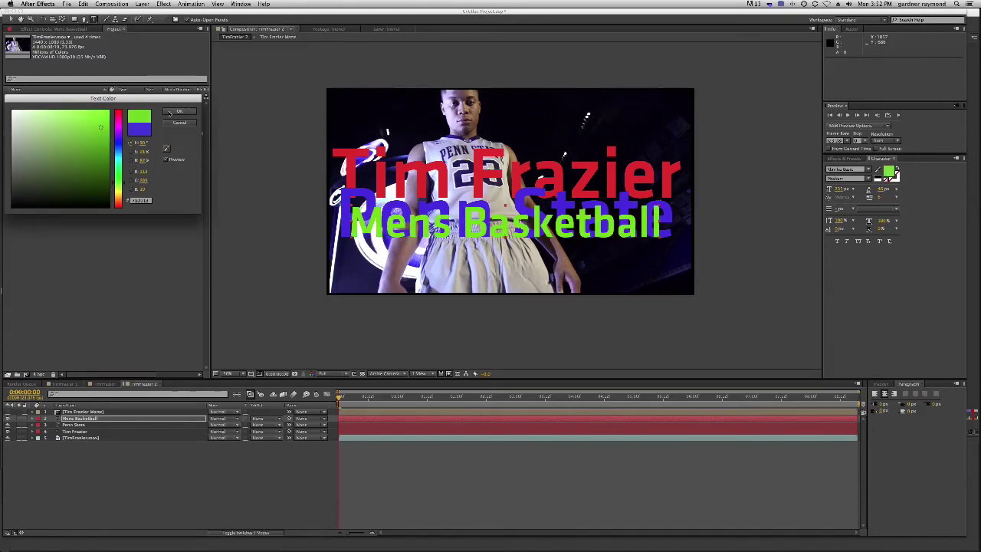
click(177, 112)
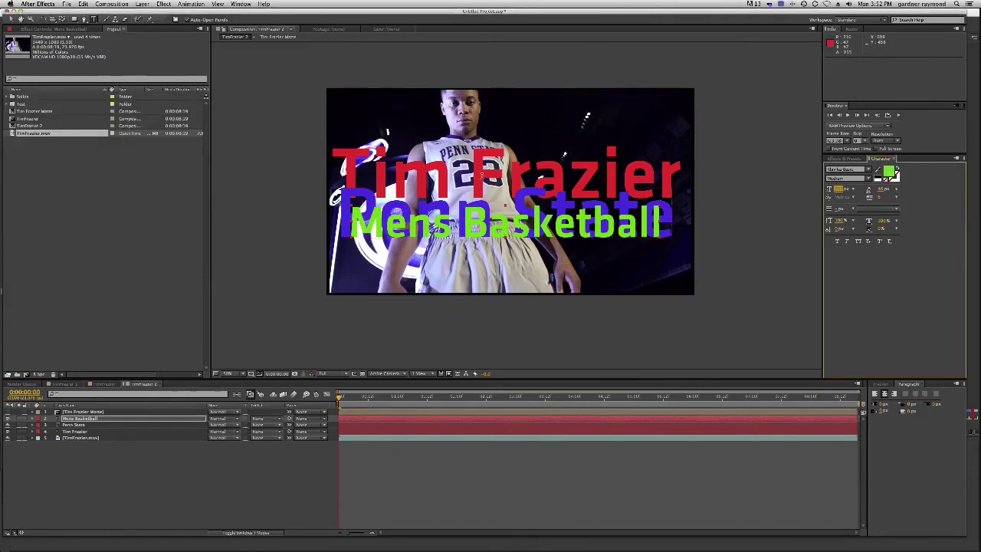
Stack the three texts closely across the player's upper body: Tim Frazier on top, Penn State in the middle, Mens Basketball underneath.
drag(481, 176, 482, 146)
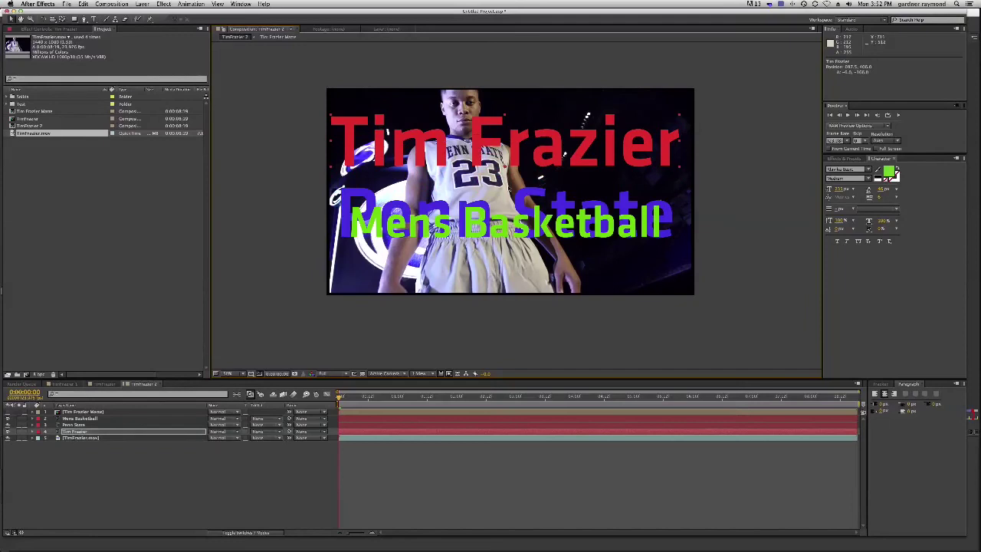
drag(510, 222, 529, 241)
drag(534, 205, 531, 178)
drag(526, 243, 522, 212)
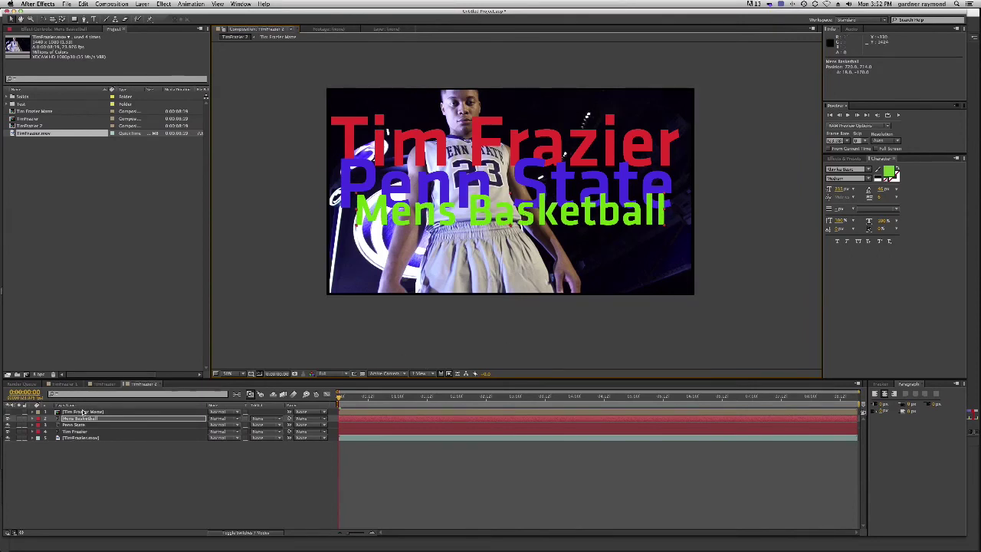
Duplicate the TimFrazier.mov layer and move the copy above the three text layers, directly under the Tim Frazier Matte layer.
click(75, 432)
click(76, 437)
key(super+d)
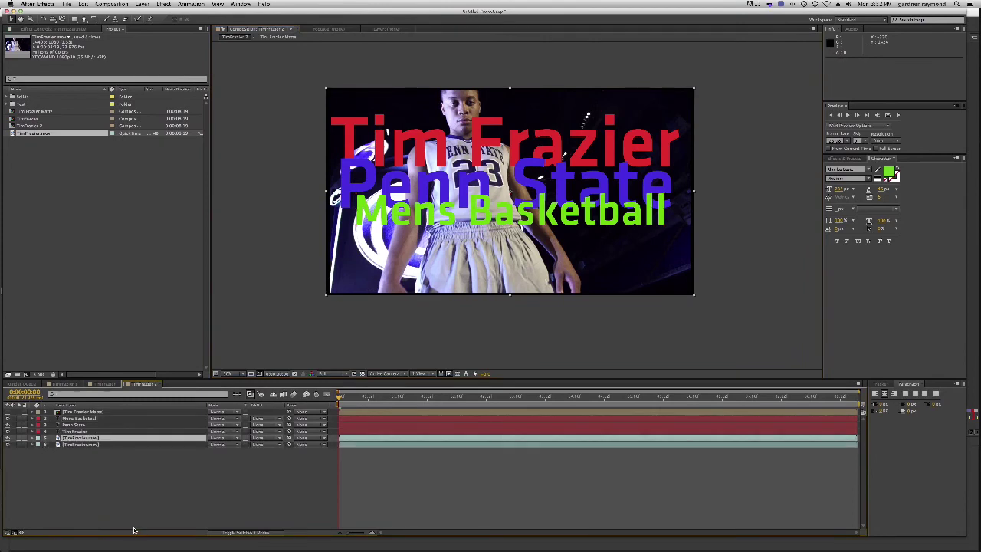
key(super+bracketright)
key(super+bracketright)
key(super+bracketright)
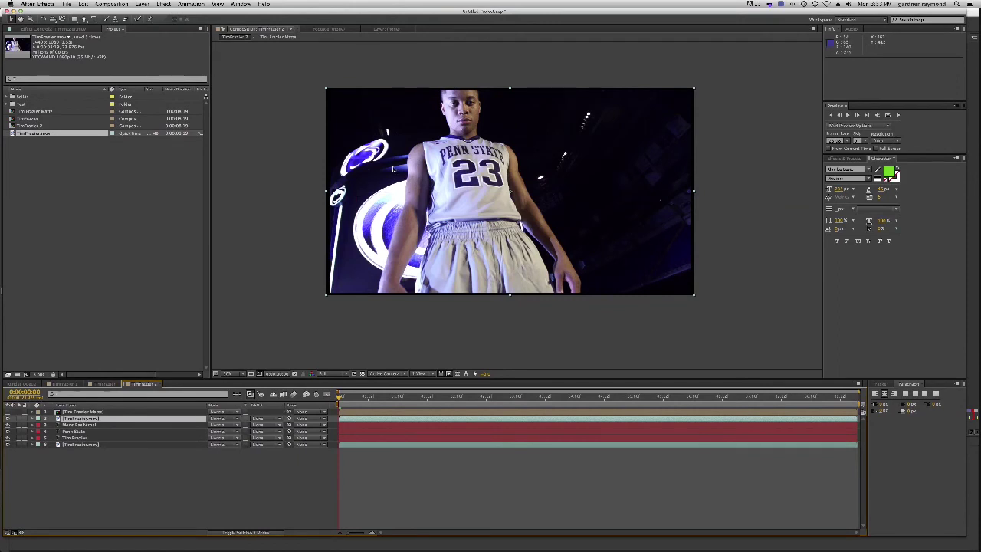
scroll(395, 189, up, 3)
scroll(421, 215, down, 5)
click(274, 420)
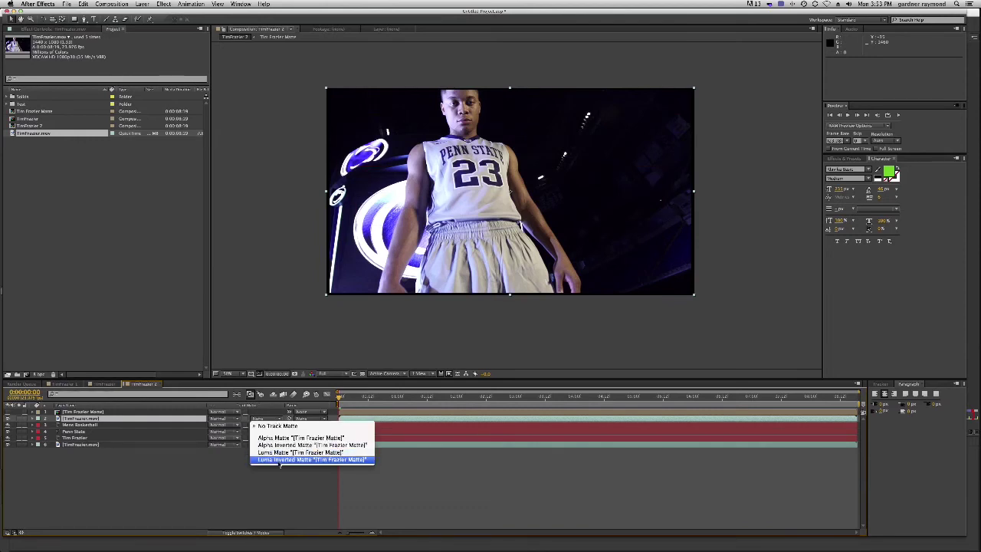
click(281, 452)
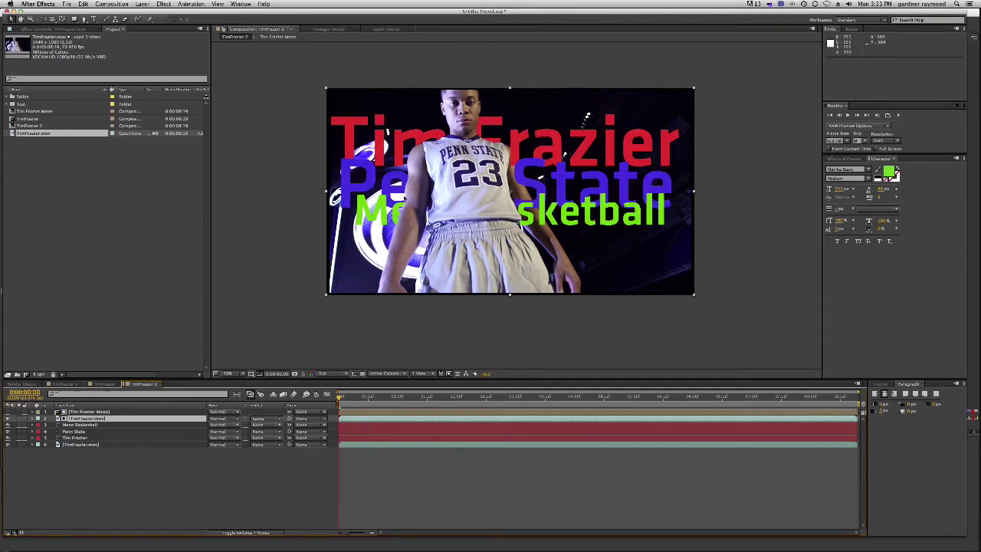
click(21, 420)
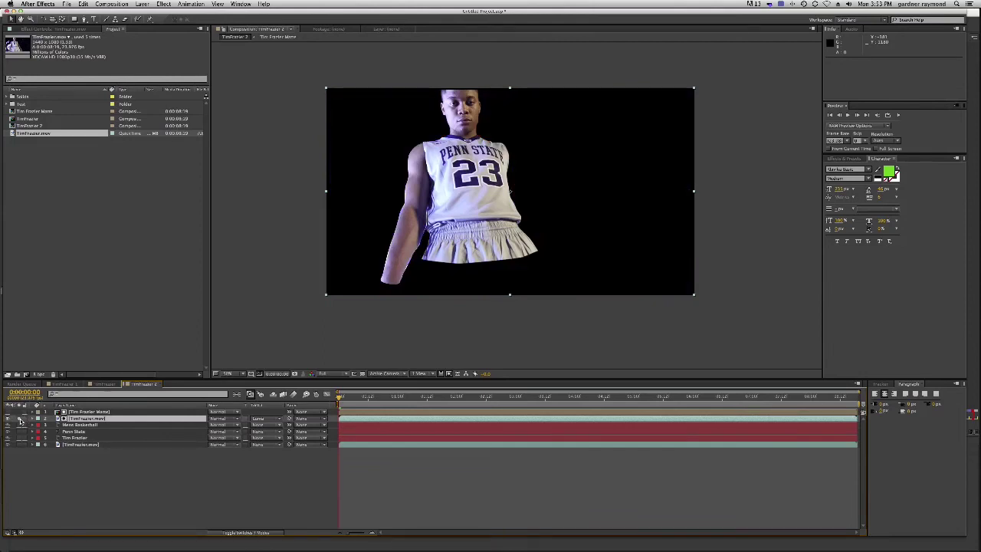
drag(340, 397, 382, 409)
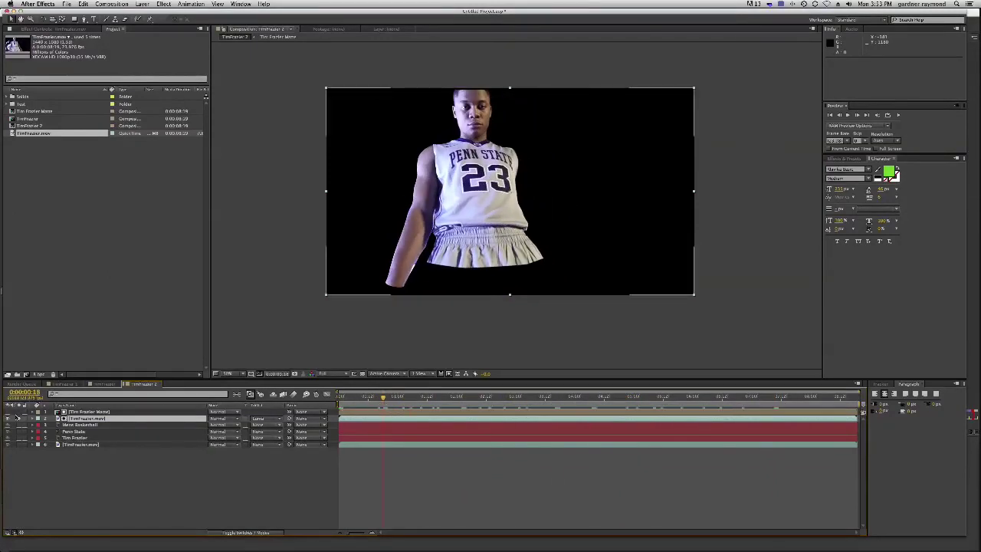
drag(387, 399, 353, 404)
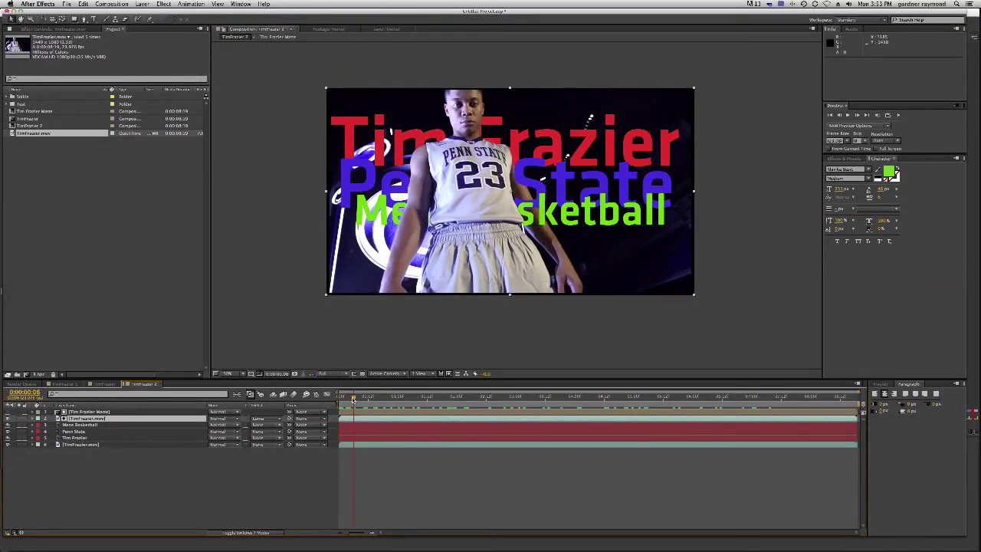
Scrub forward to 0:00:05:03 to check the stacked text behind the moving player.
click(75, 438)
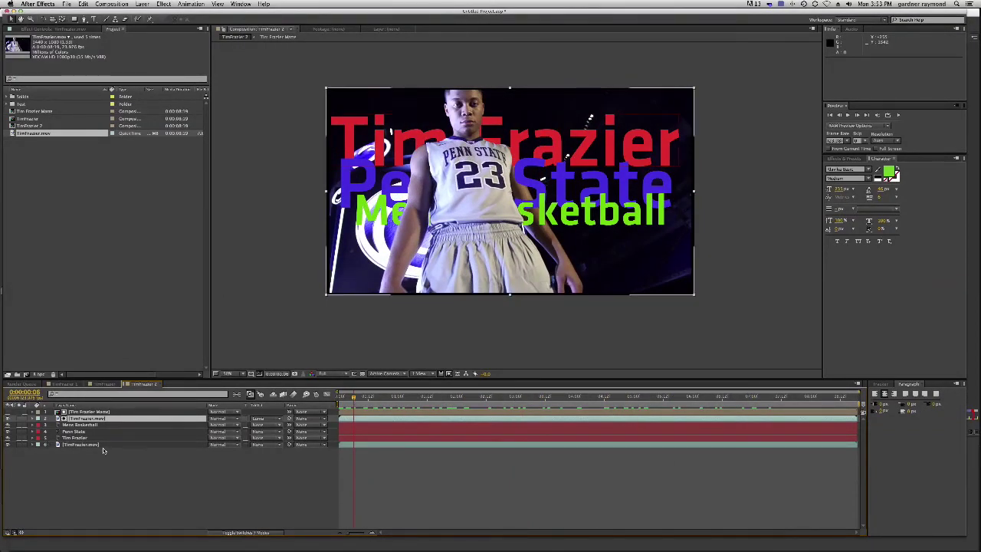
drag(354, 397, 574, 406)
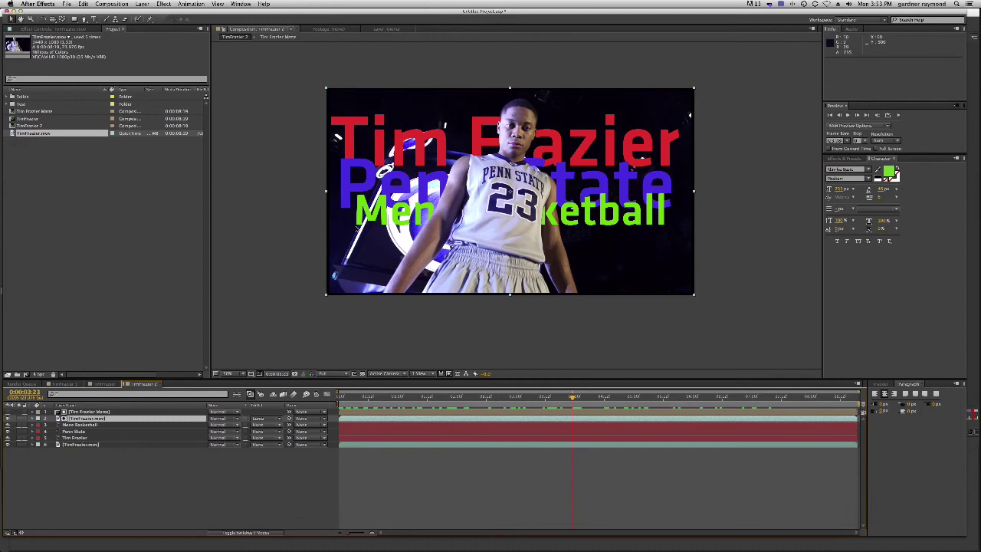
drag(573, 398, 641, 430)
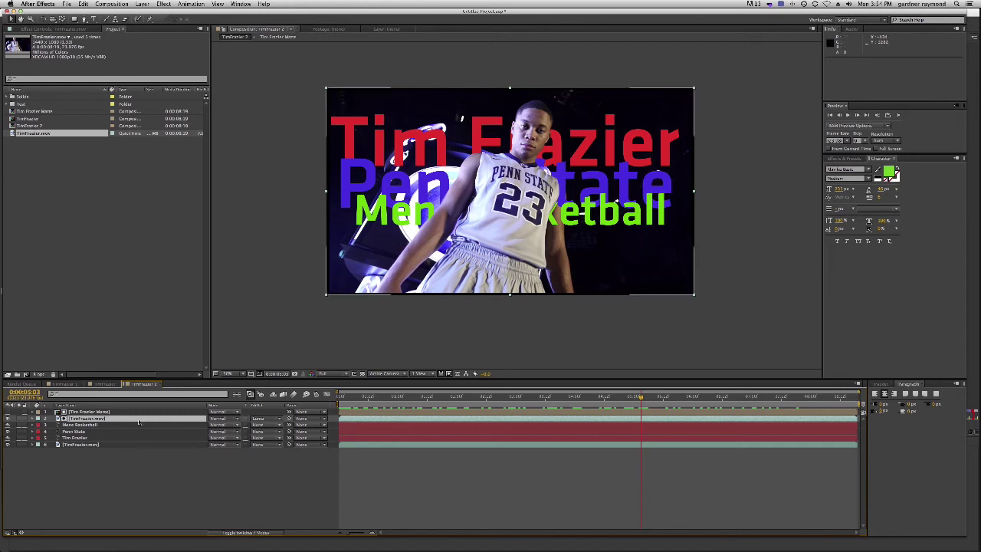
Select the three text layers and rotate them together about 18.8° clockwise.
click(74, 438)
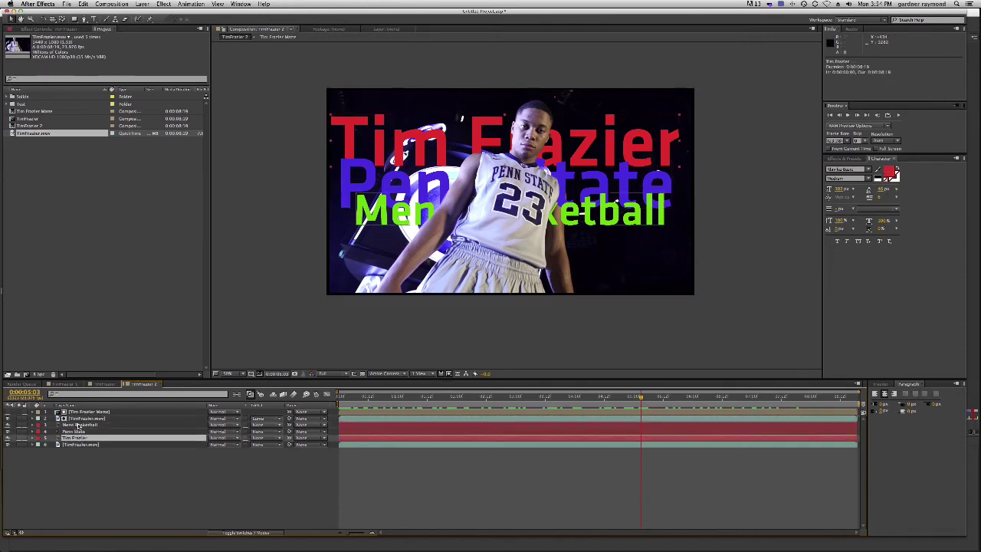
shift+click(78, 425)
key(w)
drag(596, 197, 654, 230)
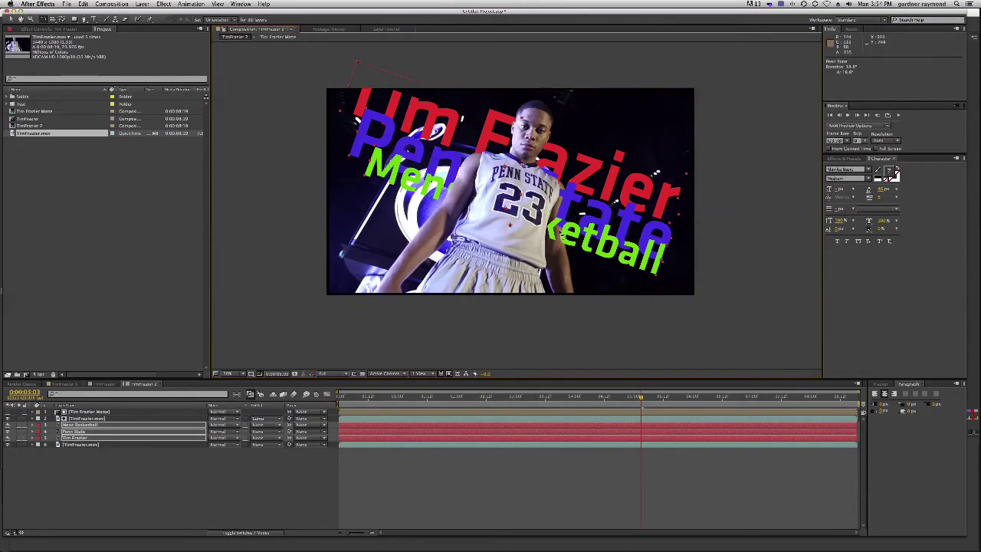
Scale the three text layers to 77% and reposition them over the lit jumbotron behind the player.
key(s)
drag(232, 432, 216, 433)
drag(587, 179, 567, 205)
click(426, 183)
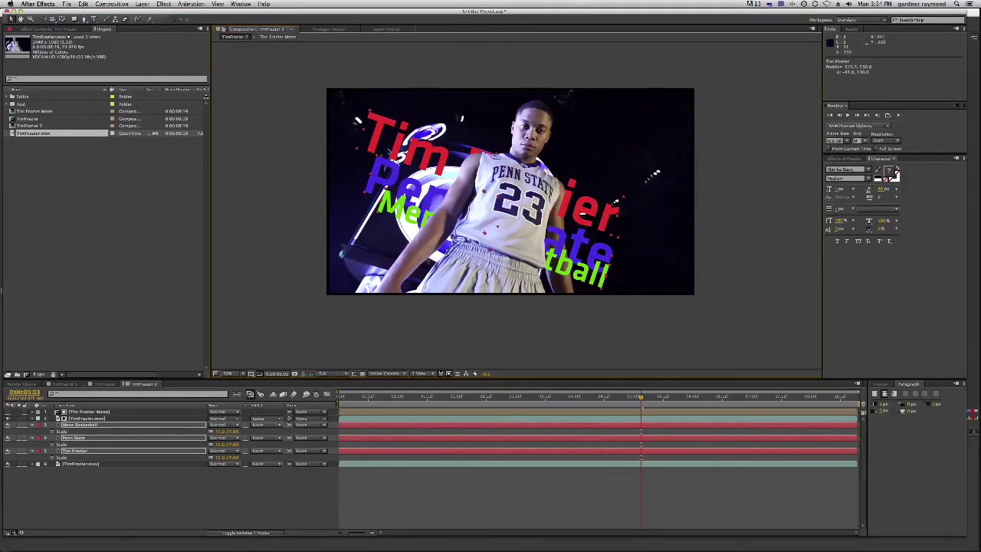
Add a null object to the composition and name it Jumbotron Tracker.
click(149, 494)
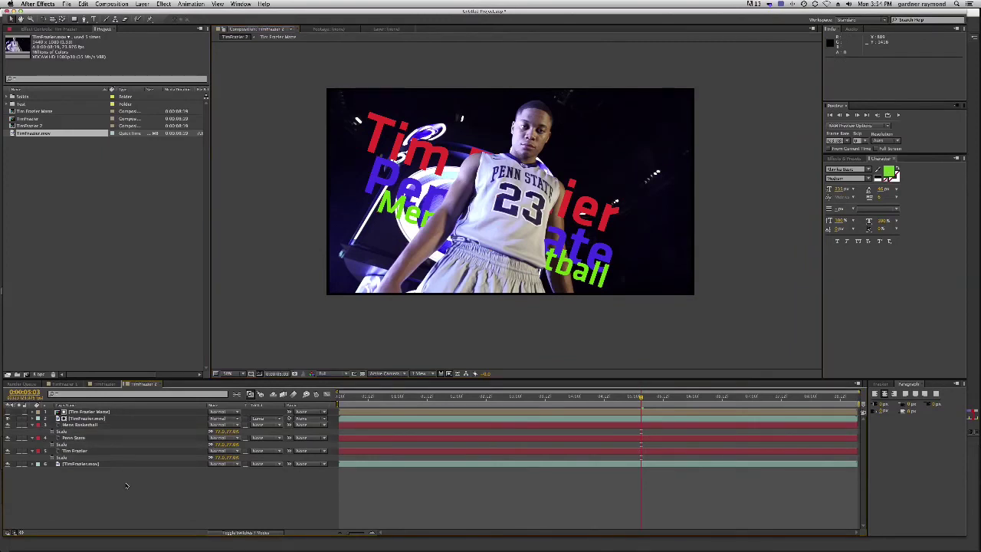
key(super+alt+shift+y)
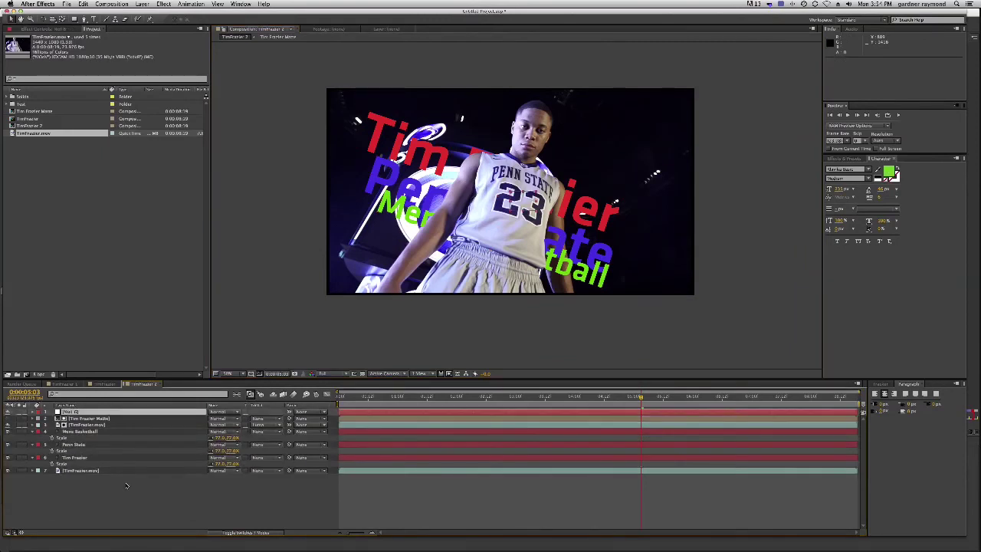
key(Return)
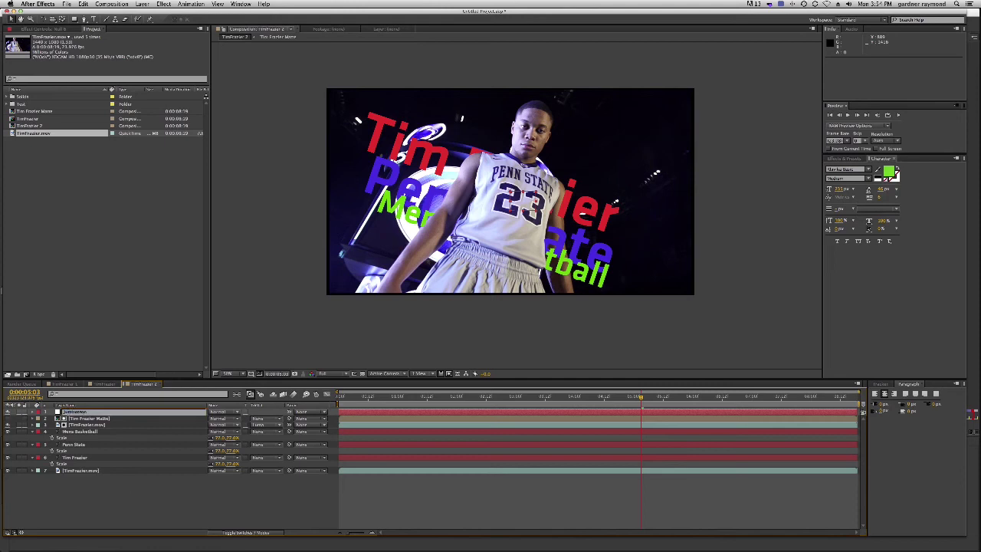
key(Return)
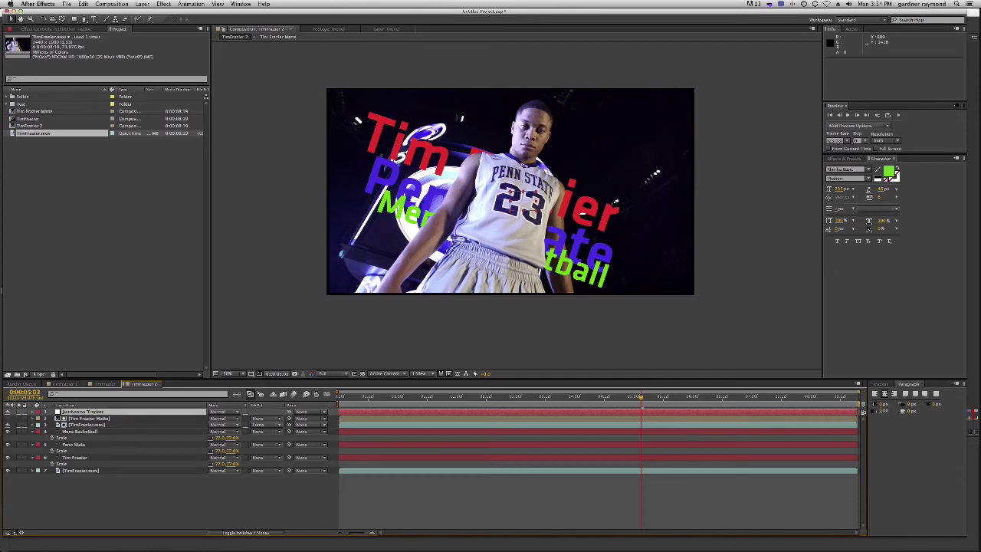
Switch to mocha Pro and copy the Jumbotron layer's tracking data as After Effects Transform Data to the clipboard.
key(super+Tab)
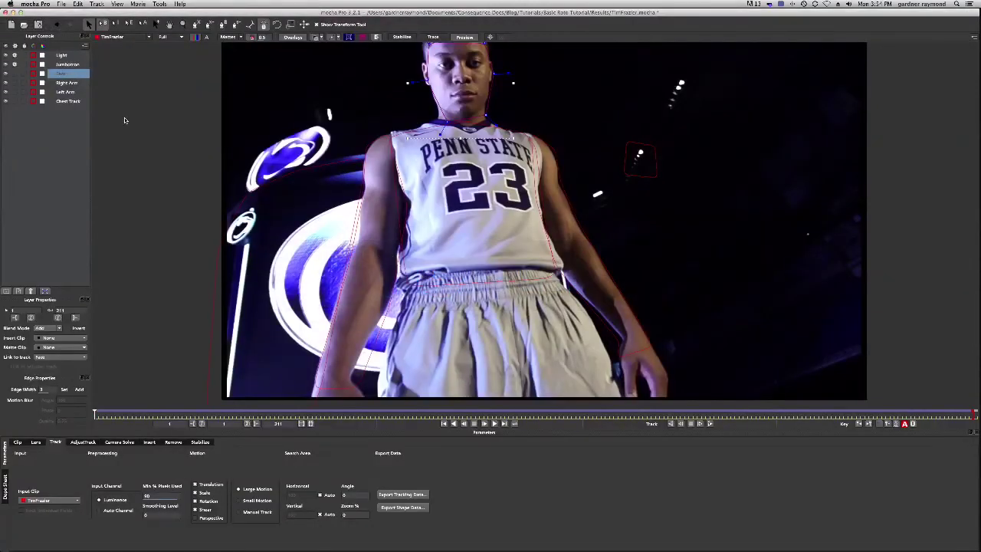
click(68, 64)
click(410, 494)
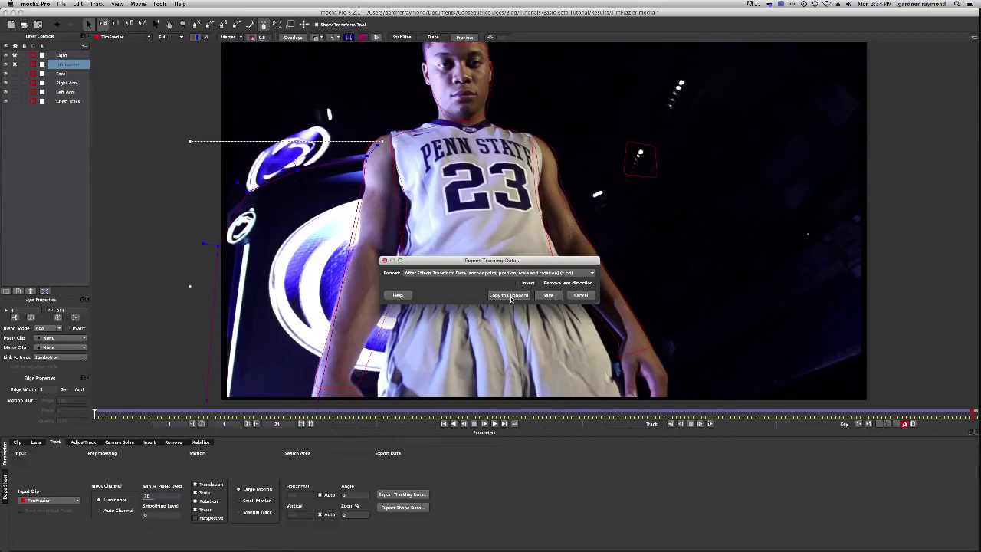
click(508, 295)
Return to After Effects and paste the tracking data onto the Jumbotron Tracker null at the first frame.
key(super+Tab)
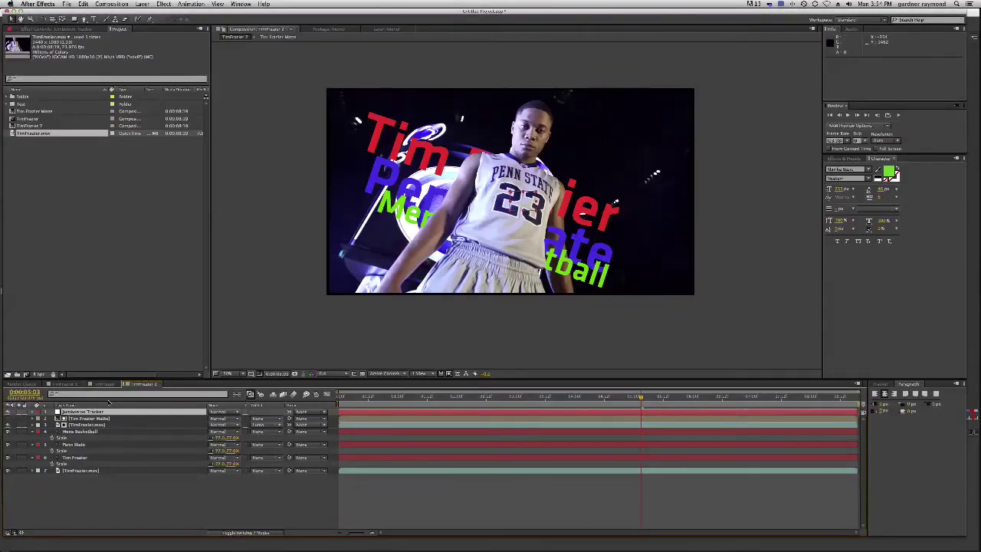
click(347, 400)
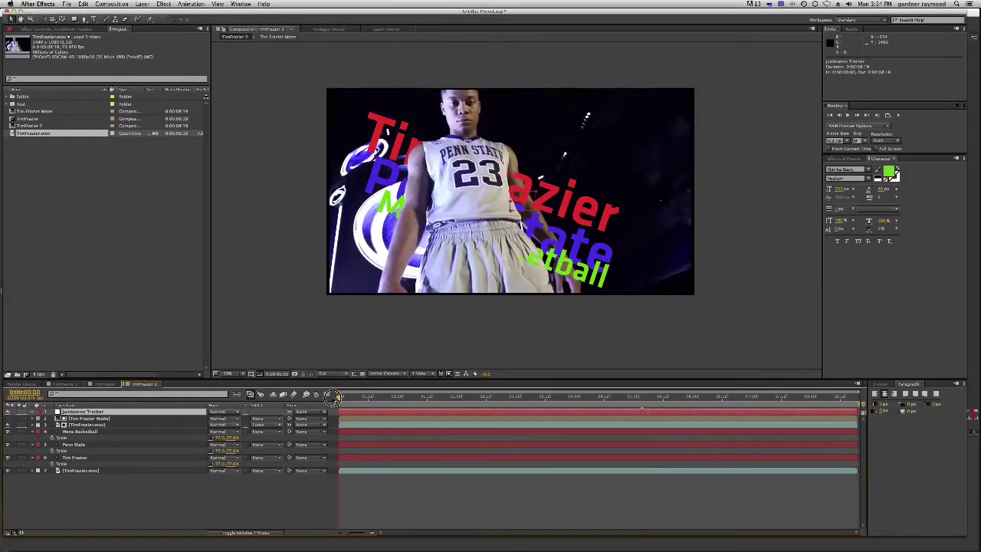
key(super+v)
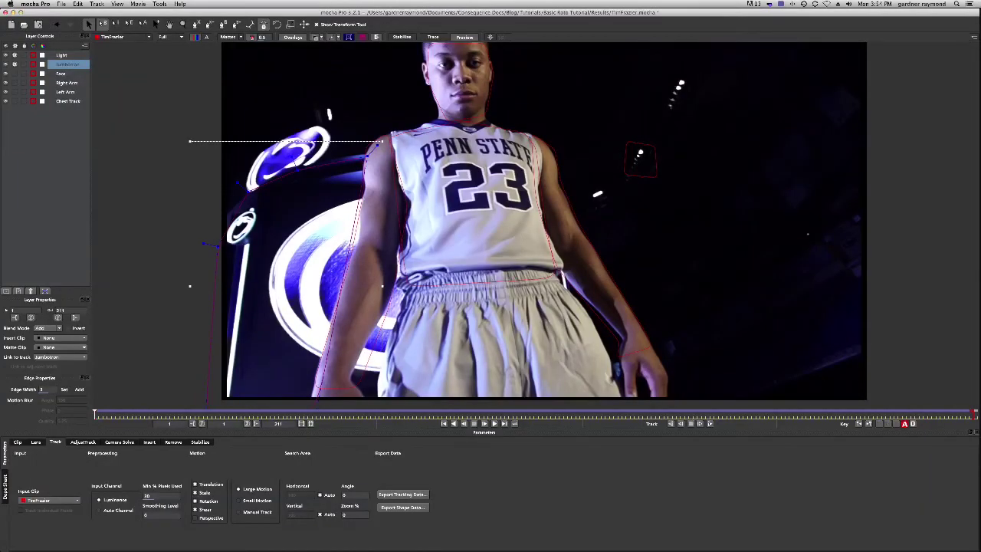
Switch to mocha Pro and scrub through the clip to examine how the Jumbotron shape moves and rotates with the background.
click(924, 415)
drag(923, 414, 968, 415)
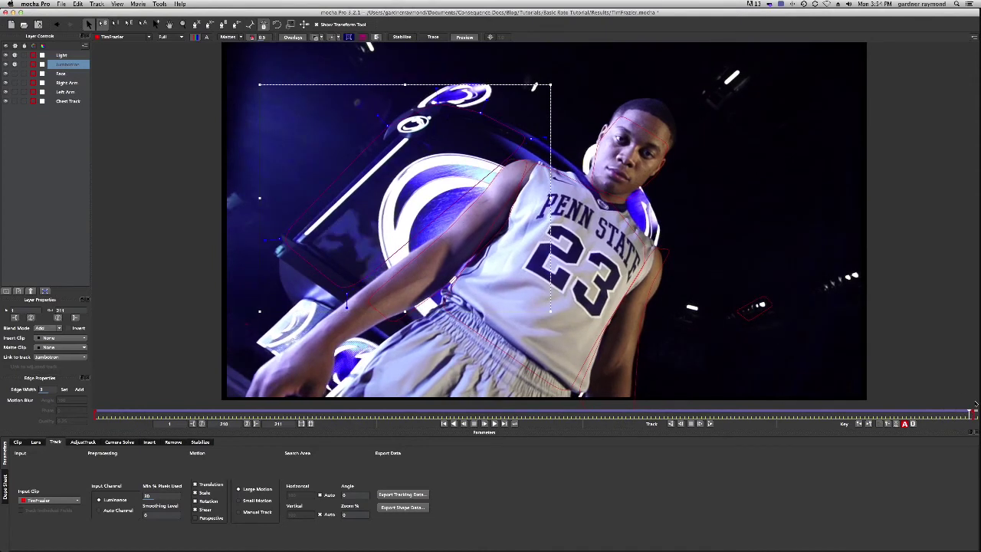
drag(969, 414, 93, 411)
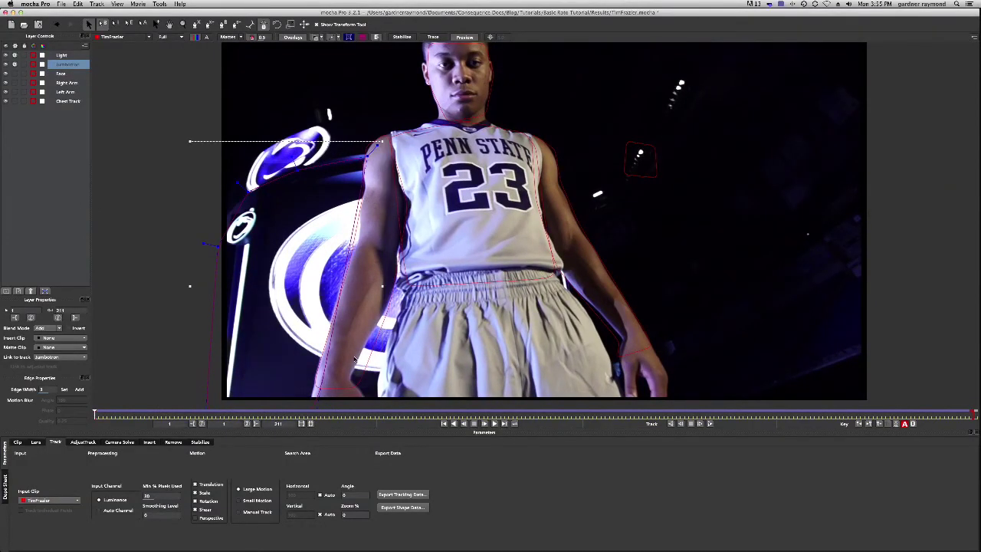
mouse_move(94, 413)
mouse_down()
mouse_move(817, 414)
mouse_move(964, 416)
mouse_move(967, 426)
mouse_move(72, 412)
mouse_move(115, 415)
mouse_move(86, 414)
mouse_up()
drag(95, 414, 261, 414)
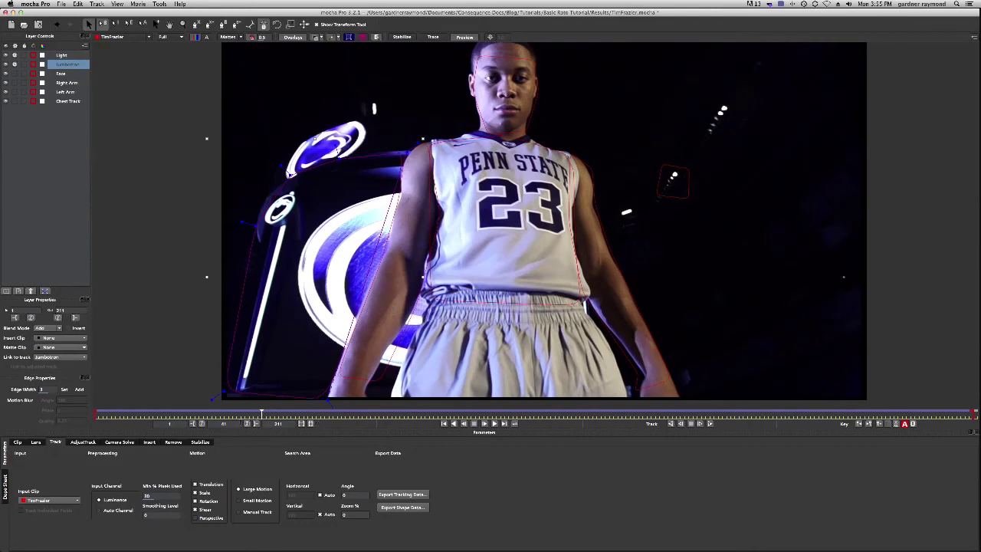
drag(265, 414, 232, 414)
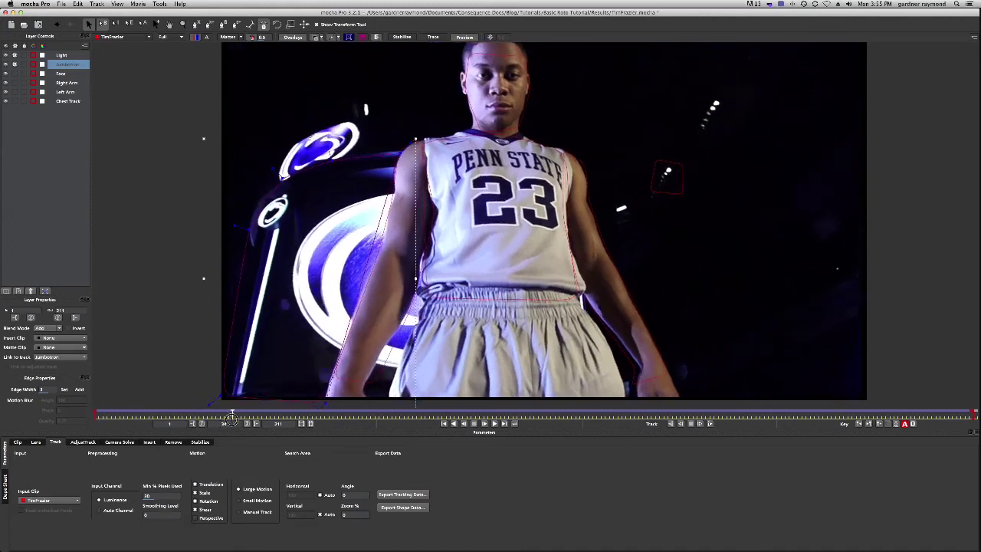
click(259, 416)
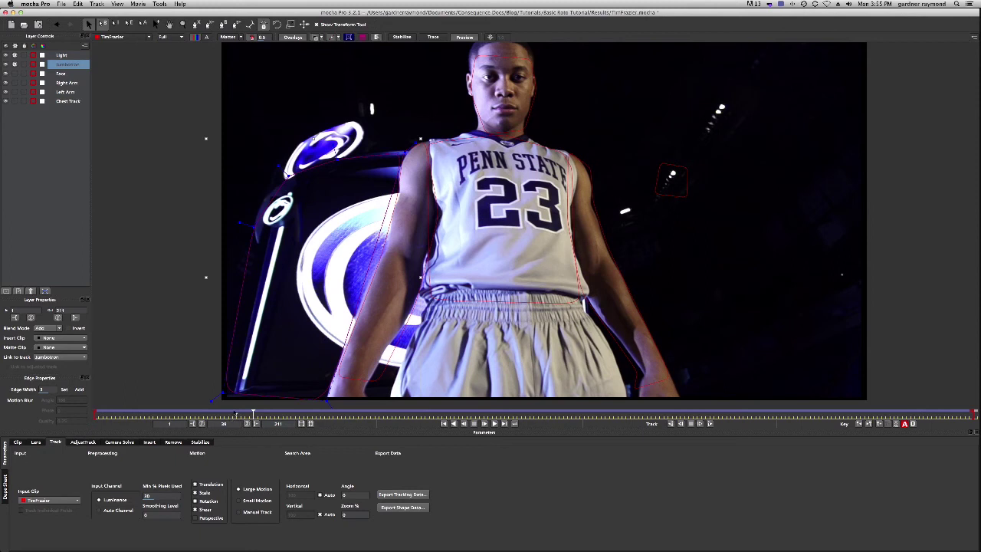
drag(254, 414, 95, 414)
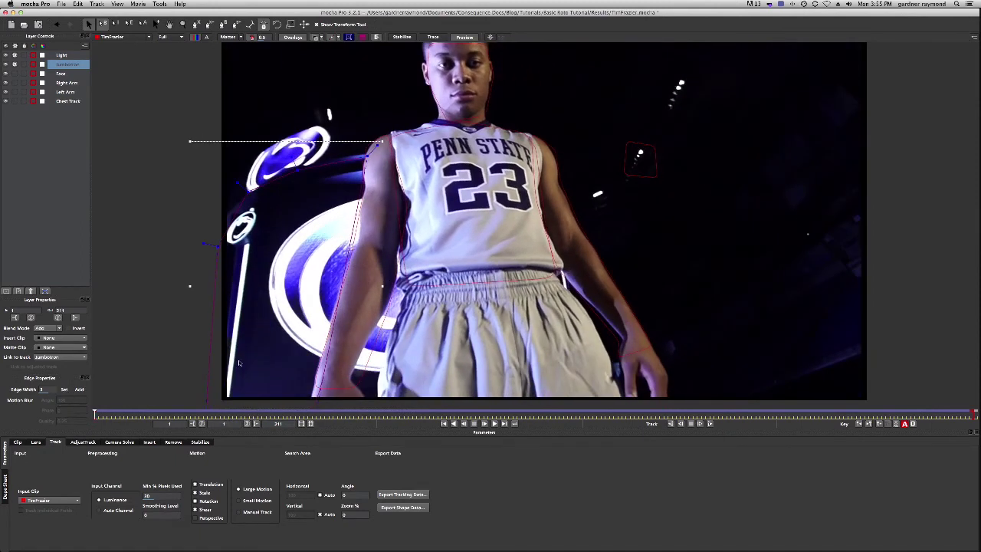
Back in After Effects, delete the Jumbotron Tracker null's Anchor Point keyframes and reset its anchor point.
key(super+Tab)
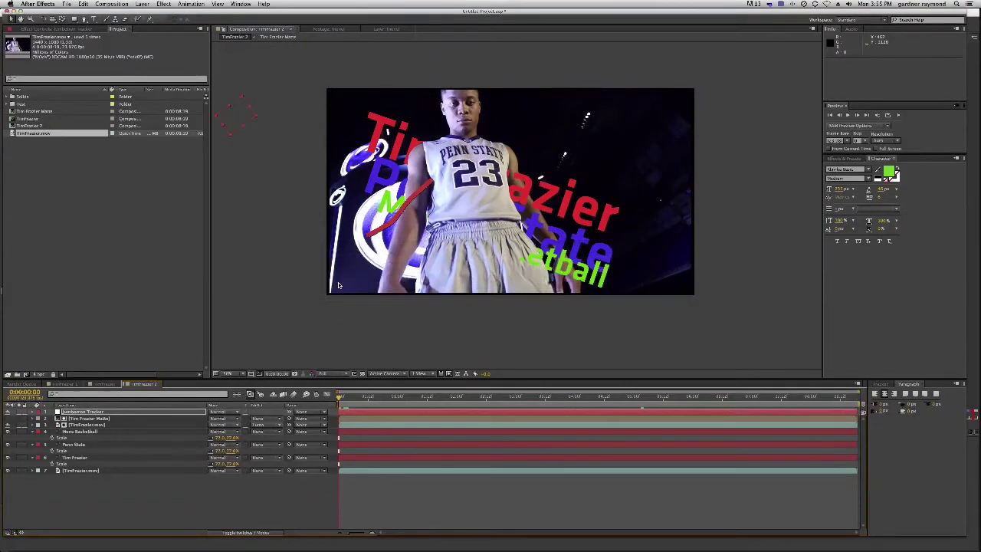
click(128, 414)
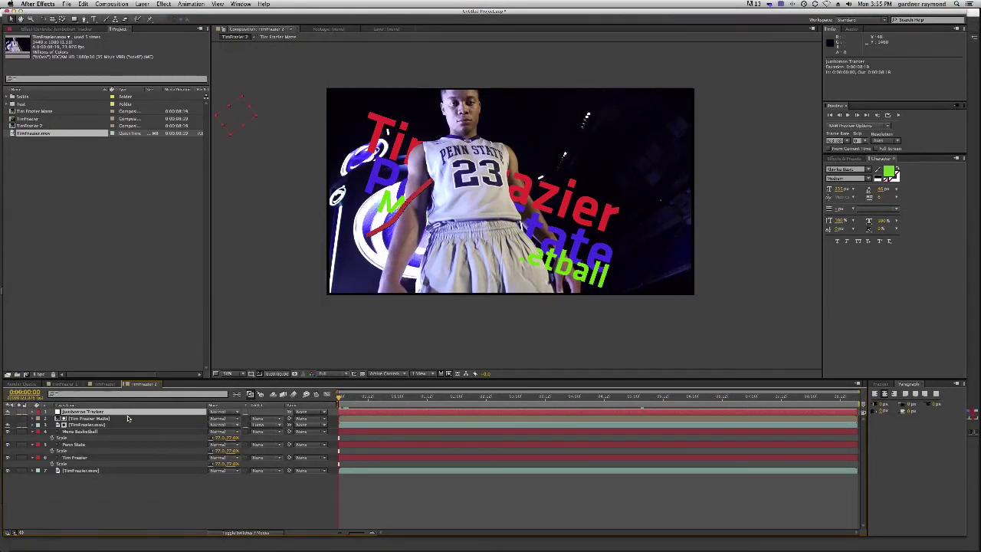
key(super+v)
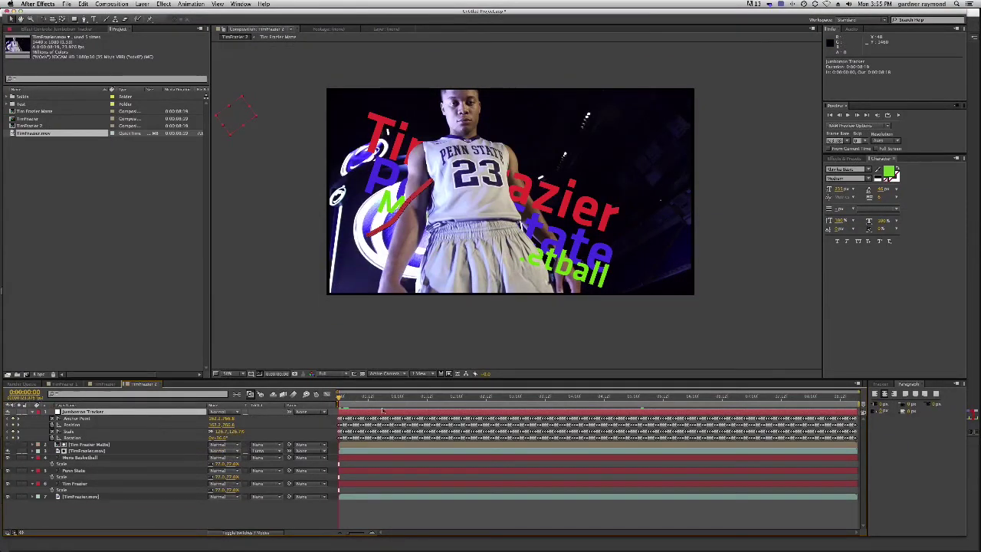
click(64, 419)
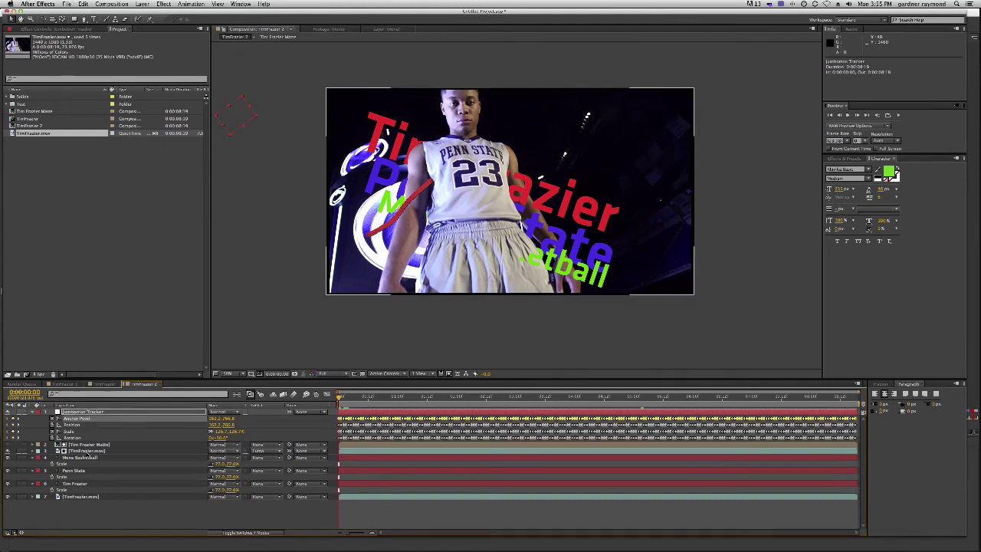
click(77, 414)
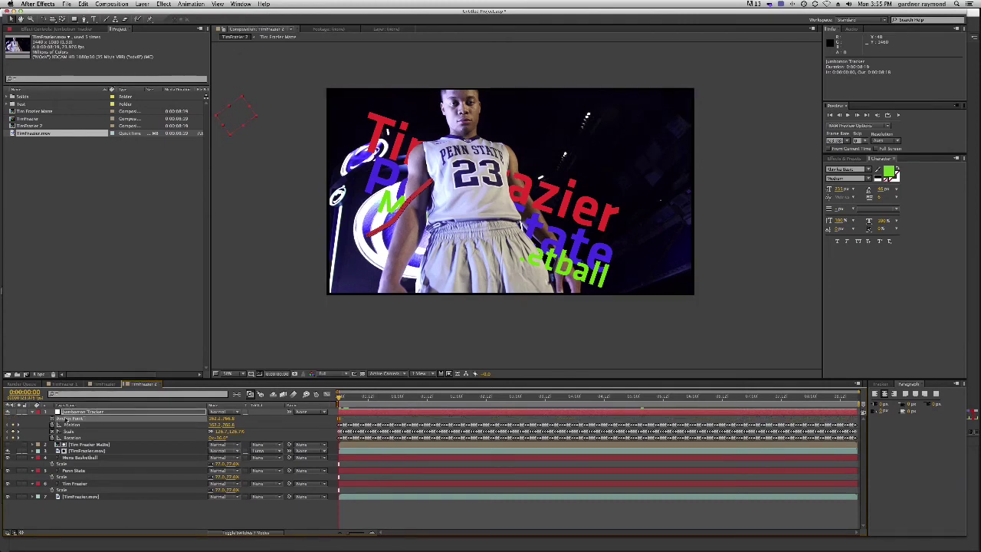
right_click(67, 419)
click(81, 469)
click(33, 412)
Try parenting the three text layers to the Jumbotron Tracker null at the first frame, then undo the parenting.
click(83, 431)
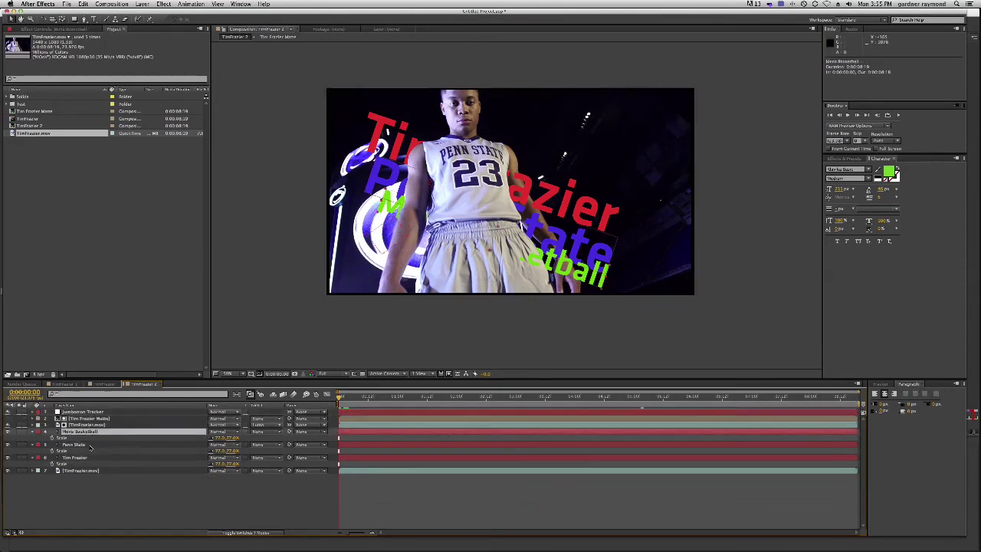
shift+click(85, 458)
drag(289, 444, 68, 414)
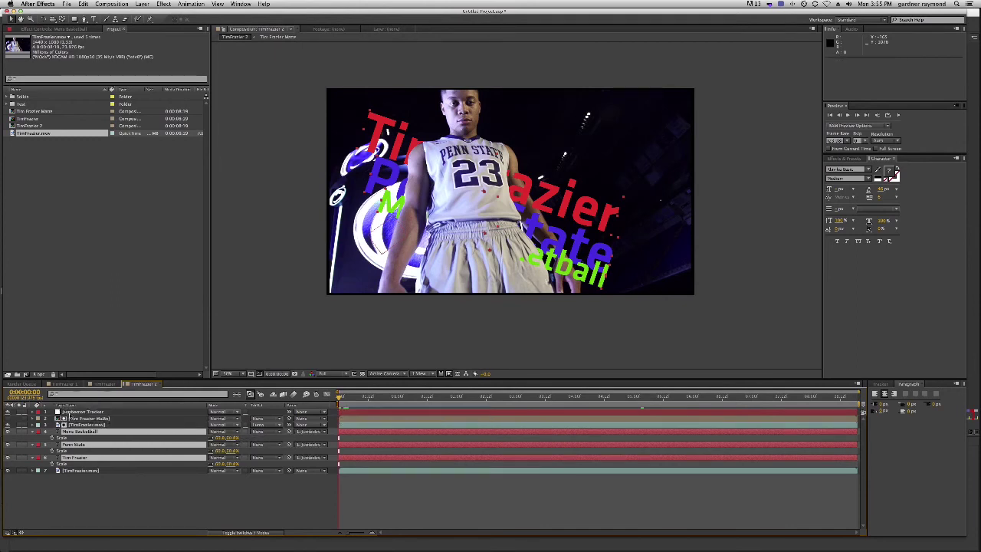
click(215, 512)
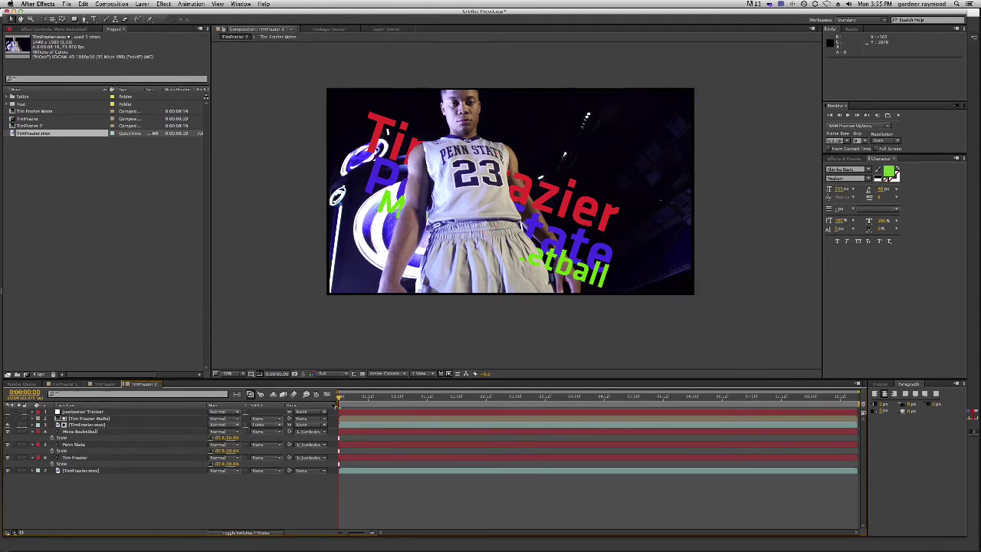
drag(340, 399, 295, 422)
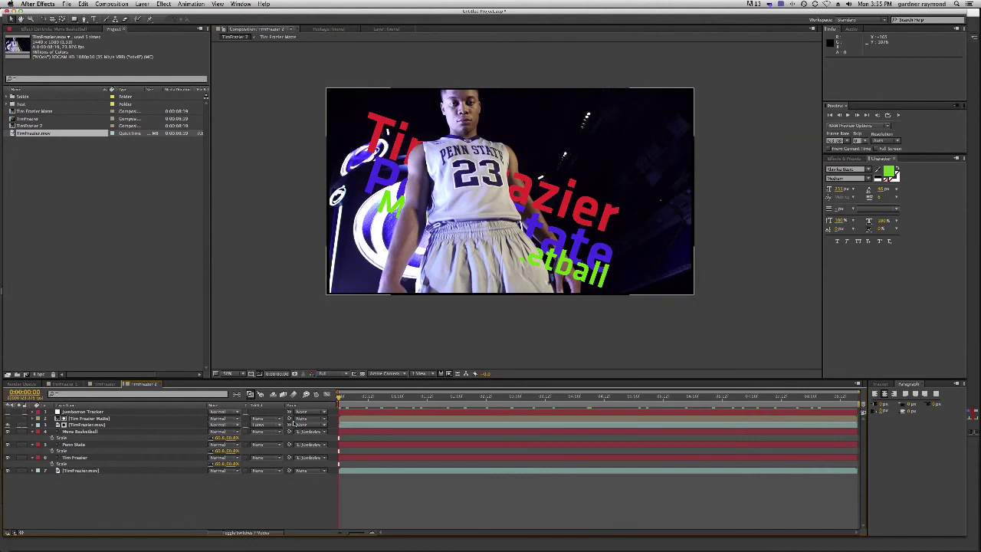
key(super+z)
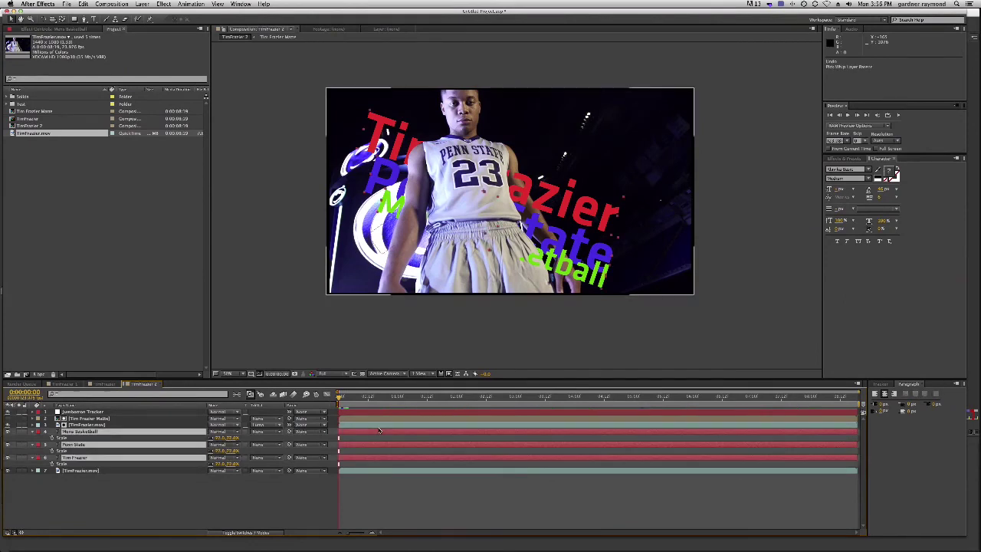
Compare the text placement at 0:00:04:20, try the same parenting from the first frame once more, and undo it.
drag(340, 398, 623, 420)
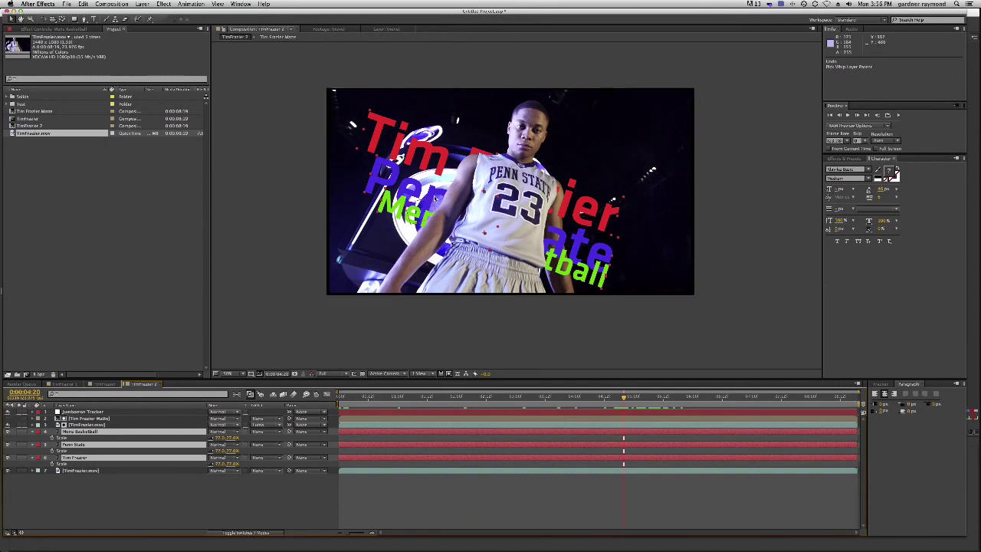
drag(623, 399, 126, 412)
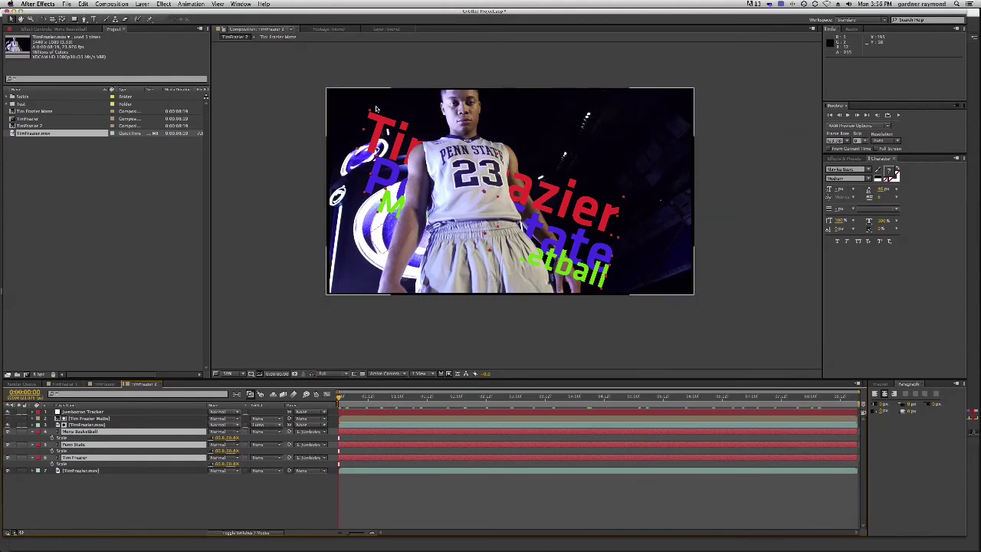
drag(338, 398, 609, 419)
key(super+z)
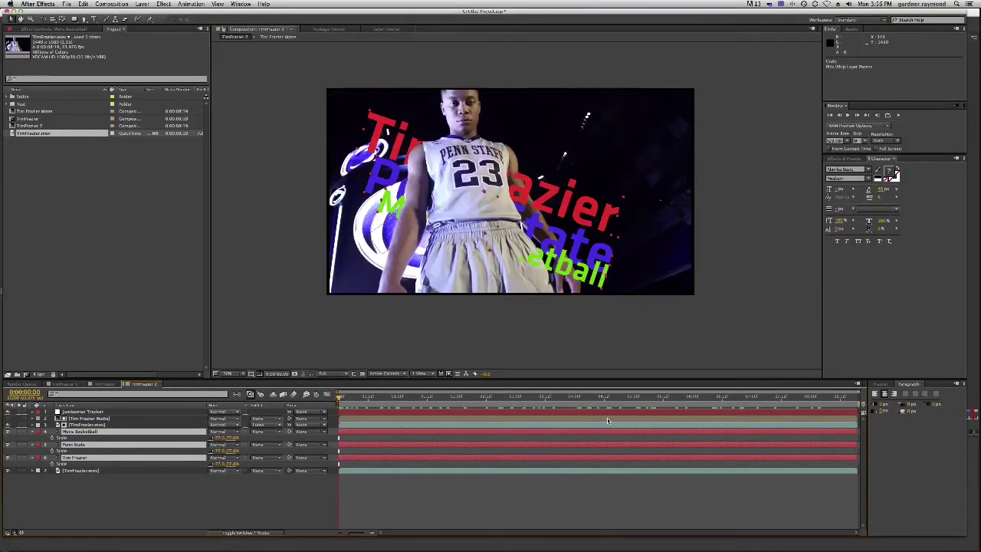
Parent the three text layers to the Jumbotron Tracker null at 0:00:05:07 and scrub to 0:00:06:19 to check the motion.
drag(581, 401, 652, 401)
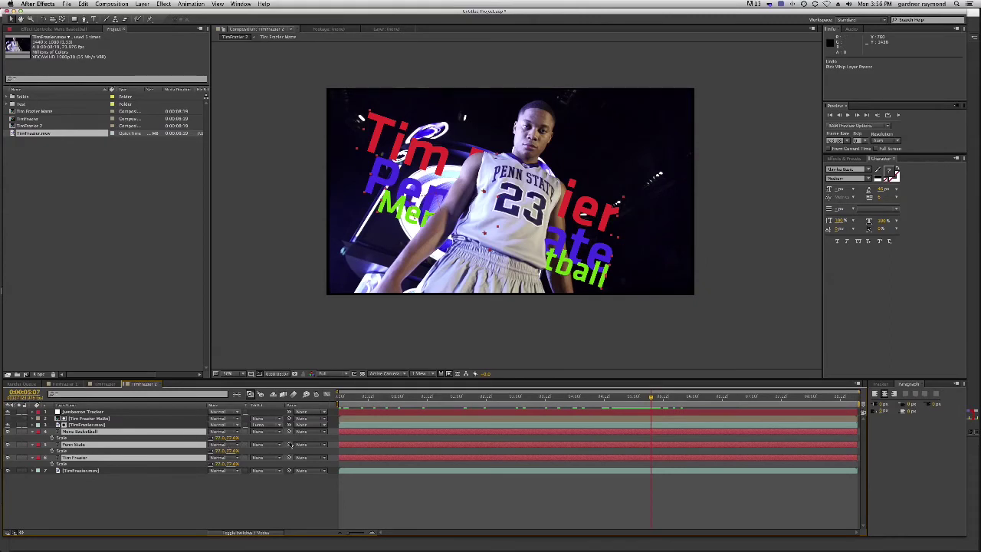
drag(234, 431, 134, 412)
drag(654, 398, 473, 408)
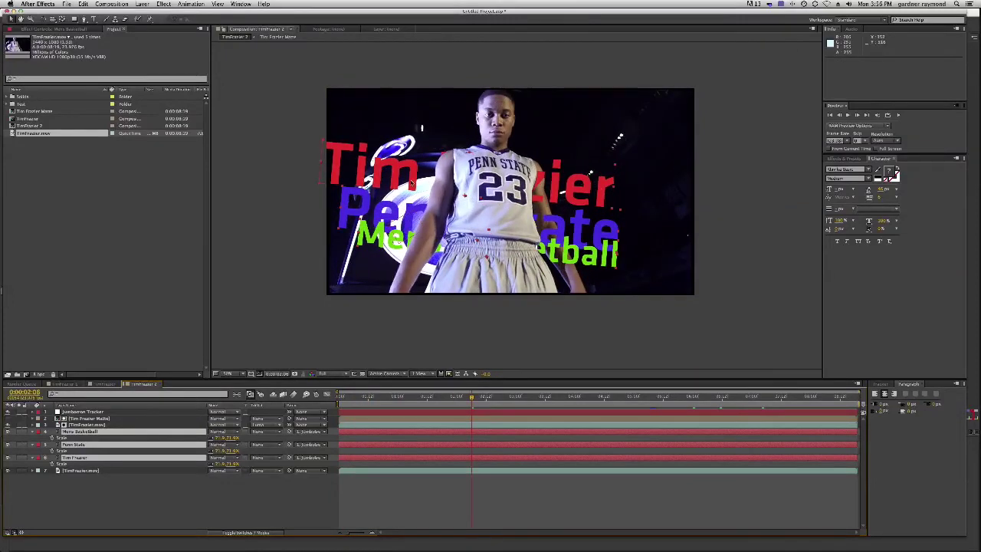
drag(473, 398, 739, 423)
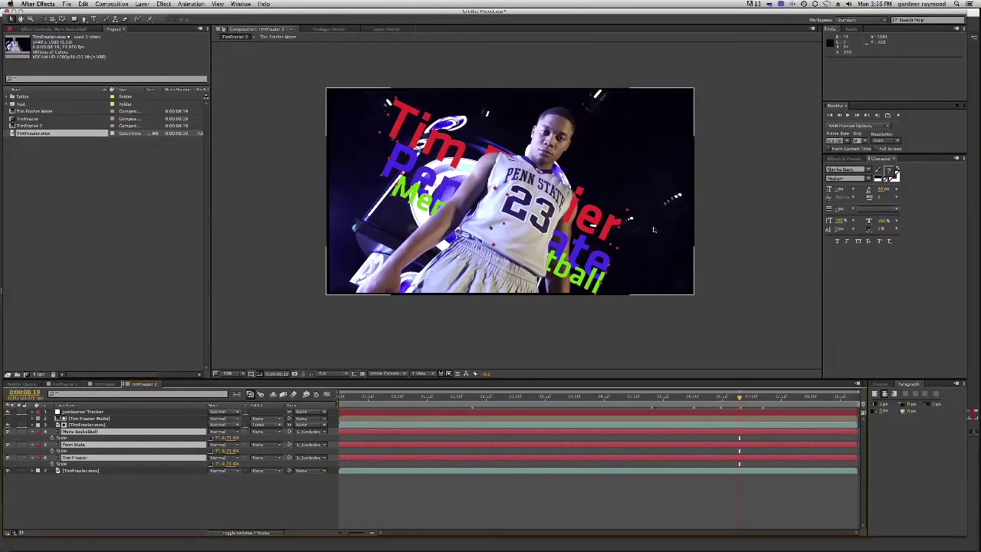
click(110, 488)
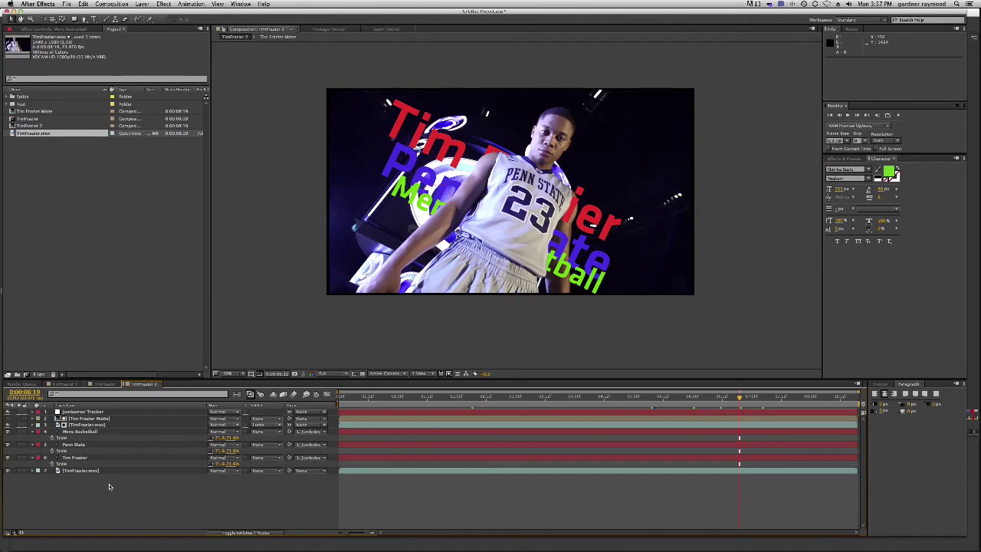
Add a second null object to the composition and name it Light Tracker.
key(super+alt+shift+y)
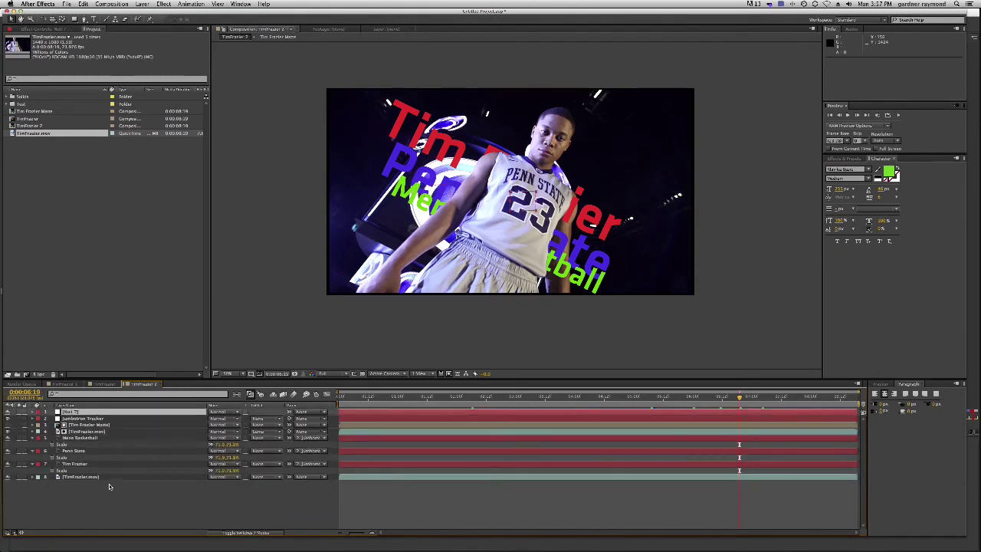
key(Return)
text(Lig)
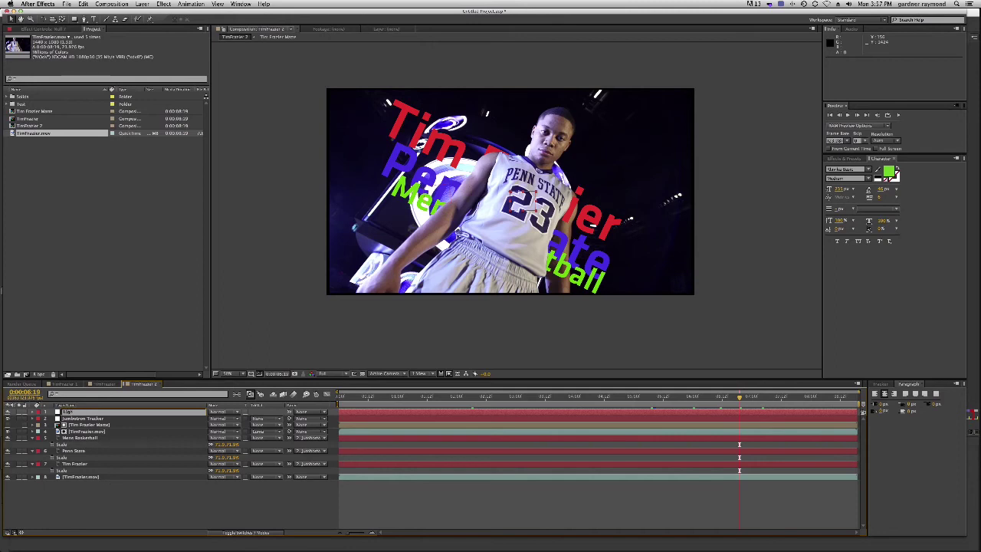
text(ht Tracker)
key(Return)
text(cker)
key(Return)
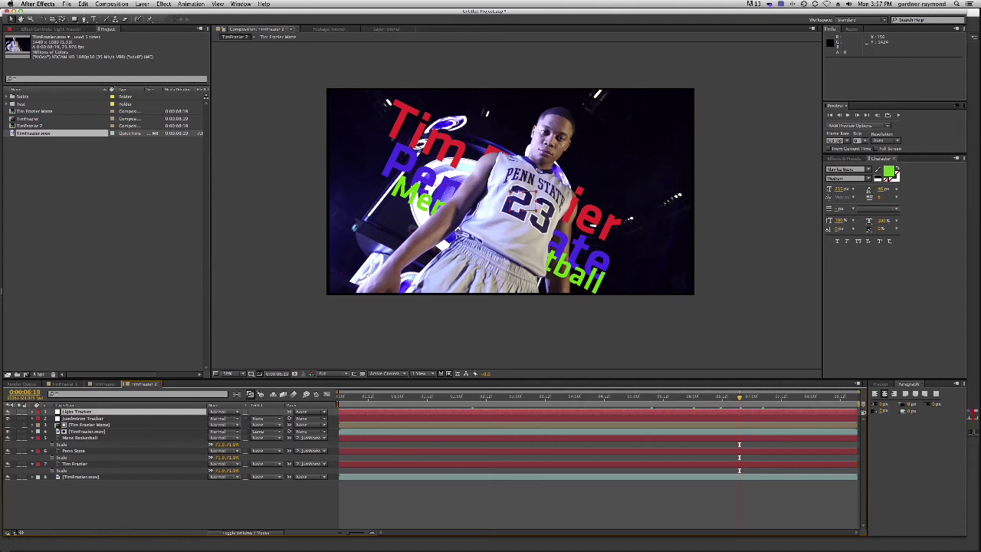
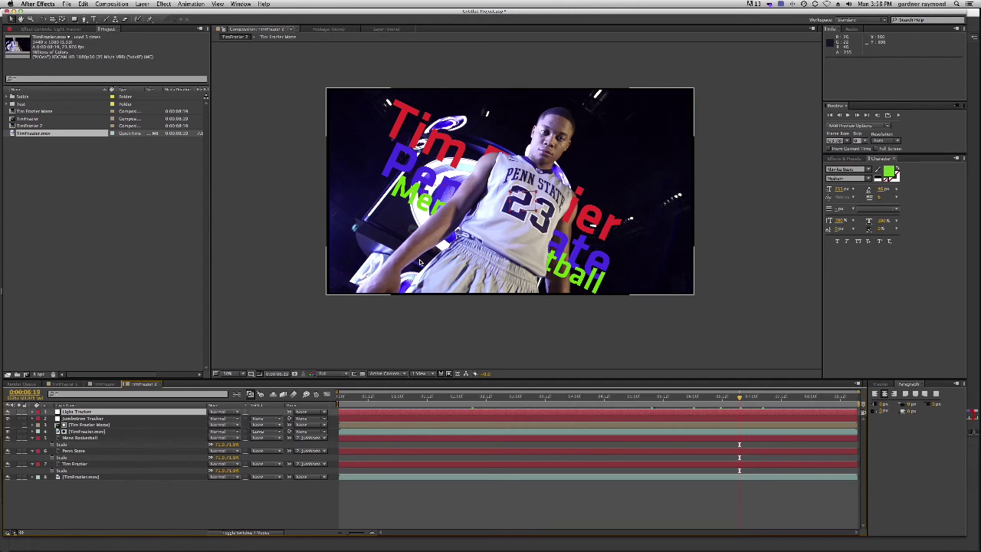
Create a black solid layer named Flare above the Light Tracker null.
key(super+y)
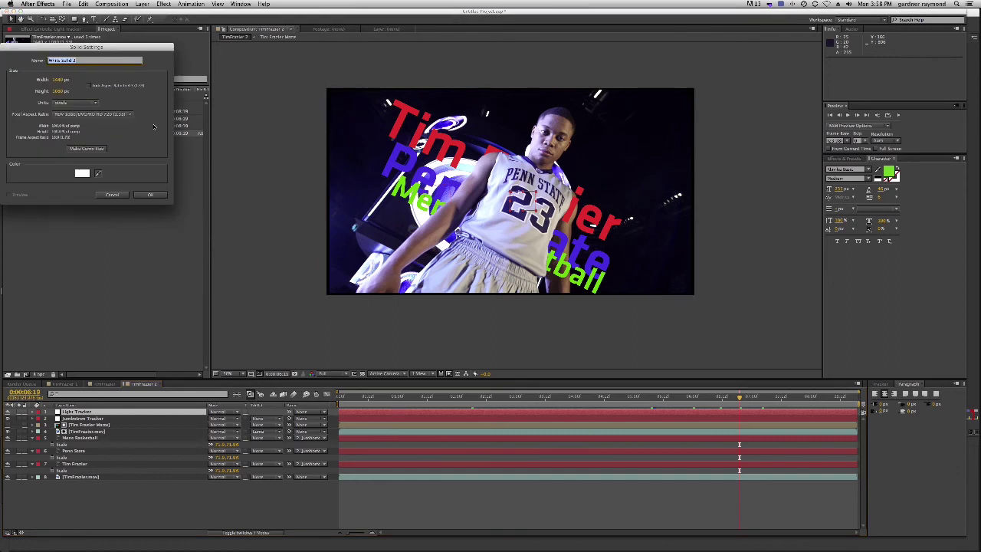
click(82, 174)
click(108, 207)
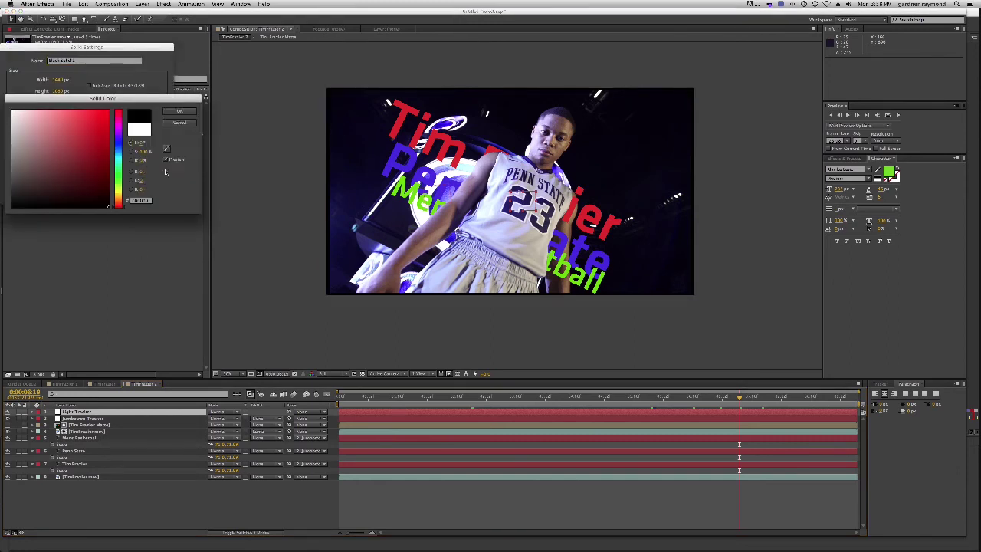
click(181, 113)
text(Ti)
key(Return)
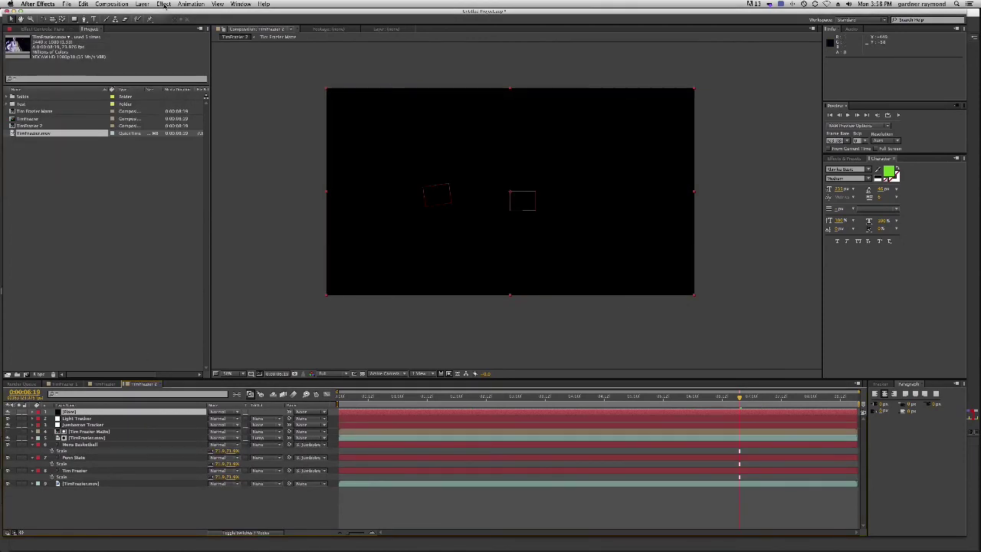
Apply the Video Copilot Optical Flares effect to the Flare layer and open its flare options.
click(164, 5)
mouse_move(213, 310)
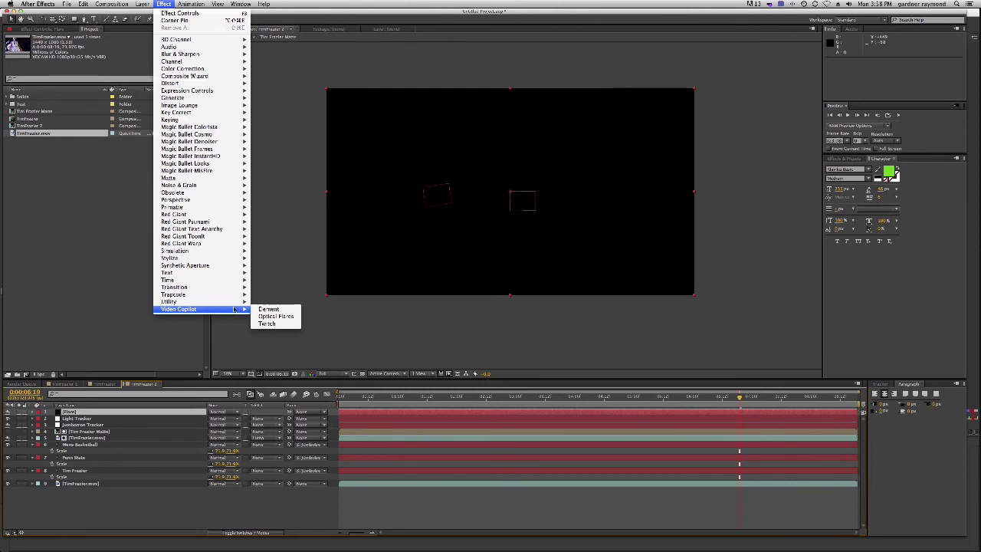
click(275, 316)
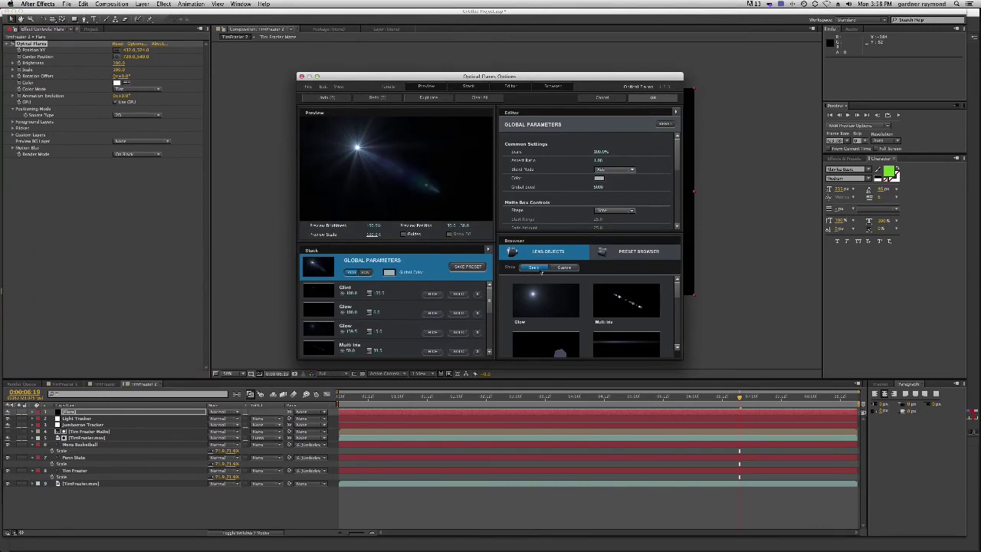
Load the Main Light preset from the Light preset folder and test the flare at another position in the preview.
click(636, 253)
drag(678, 306, 790, 454)
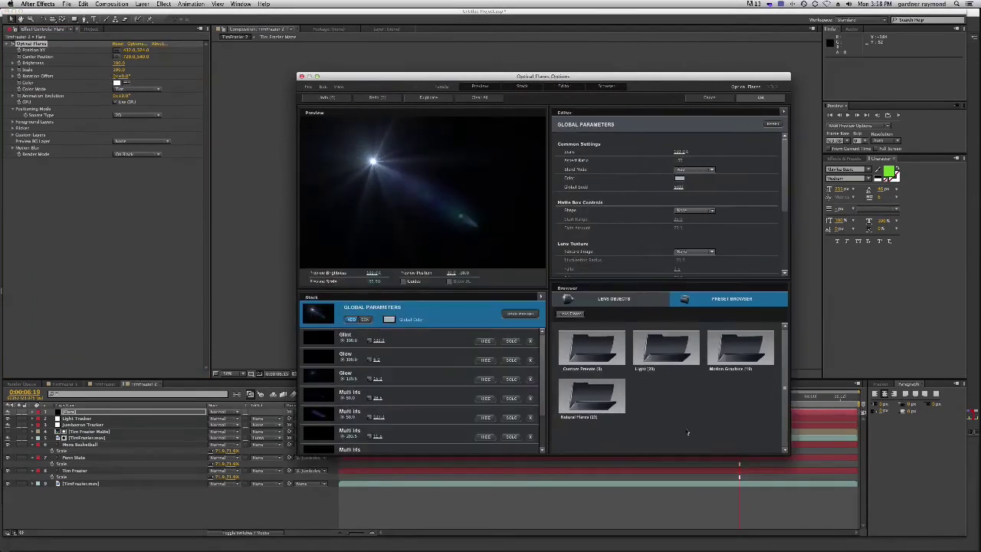
double_click(661, 351)
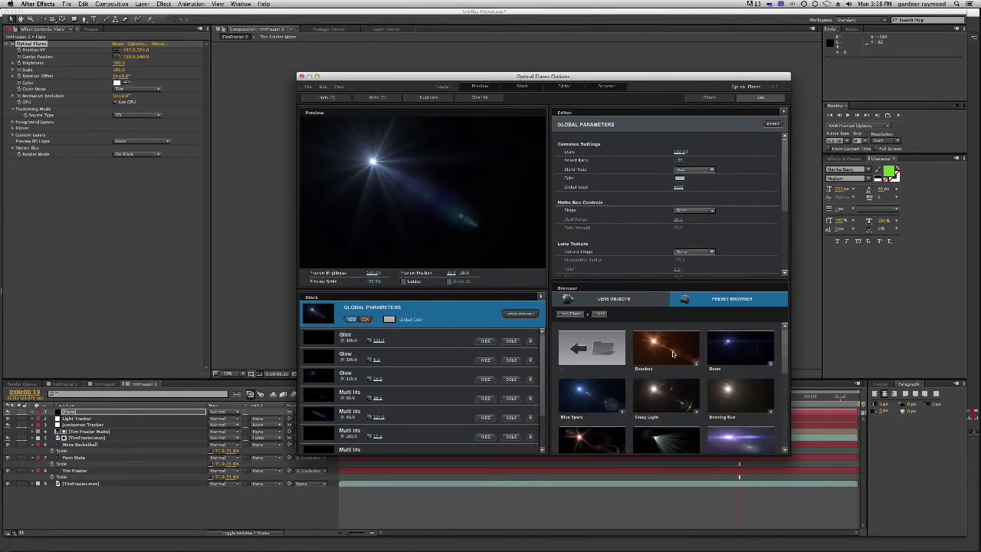
drag(784, 351, 785, 387)
click(678, 407)
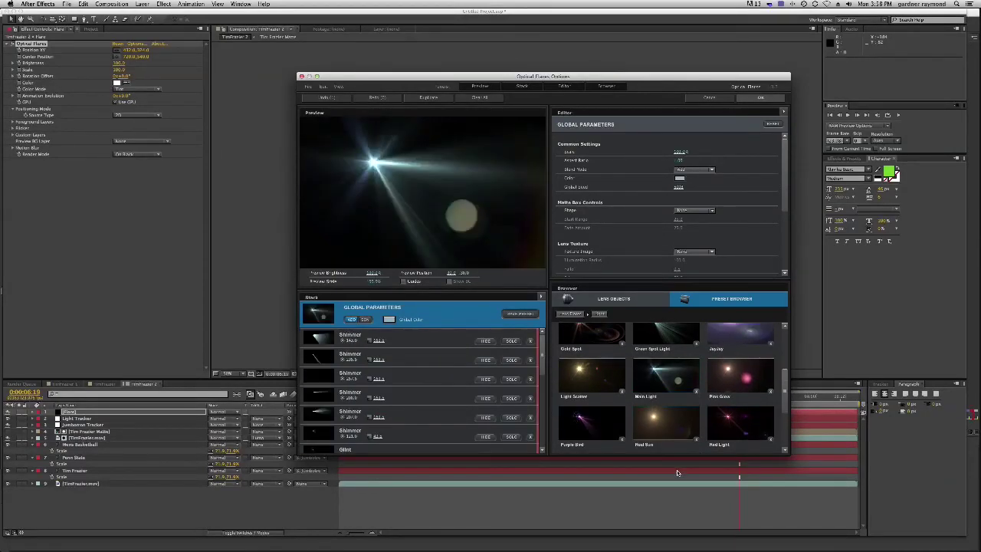
drag(388, 151, 505, 157)
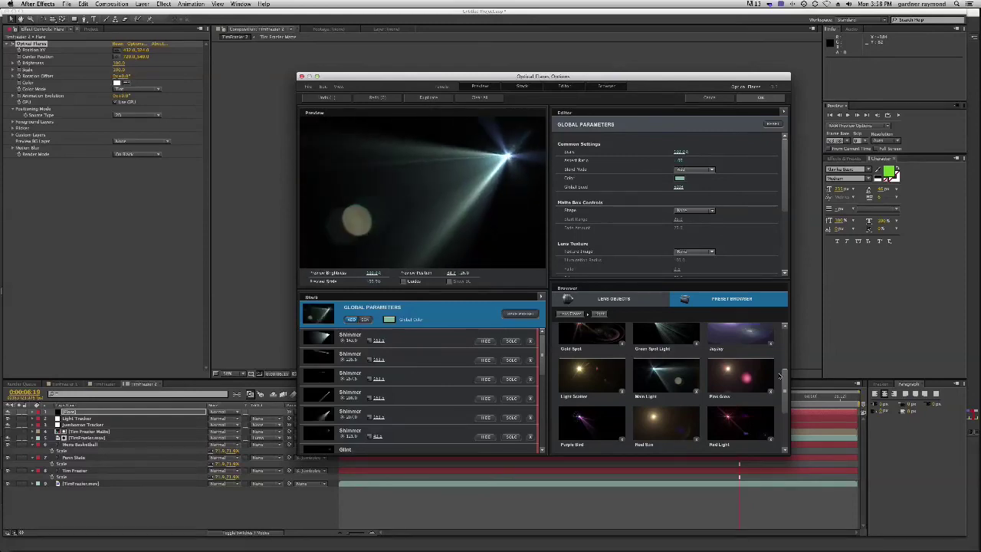
Look through the remaining flare presets in the Light, Motion Graphics and Natural Flares folders.
drag(784, 384, 787, 341)
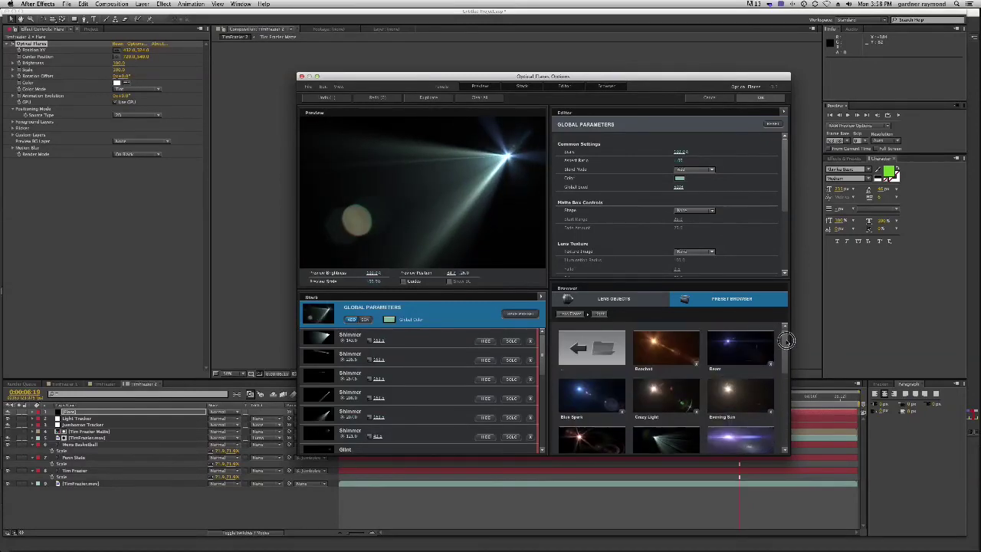
click(575, 314)
click(711, 346)
drag(786, 350, 783, 420)
drag(786, 407, 783, 332)
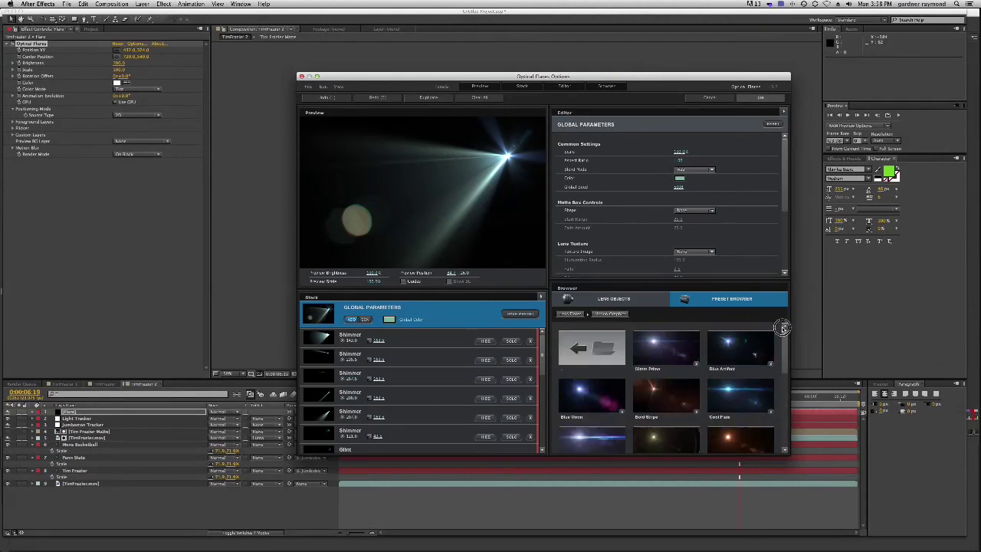
click(574, 315)
double_click(602, 405)
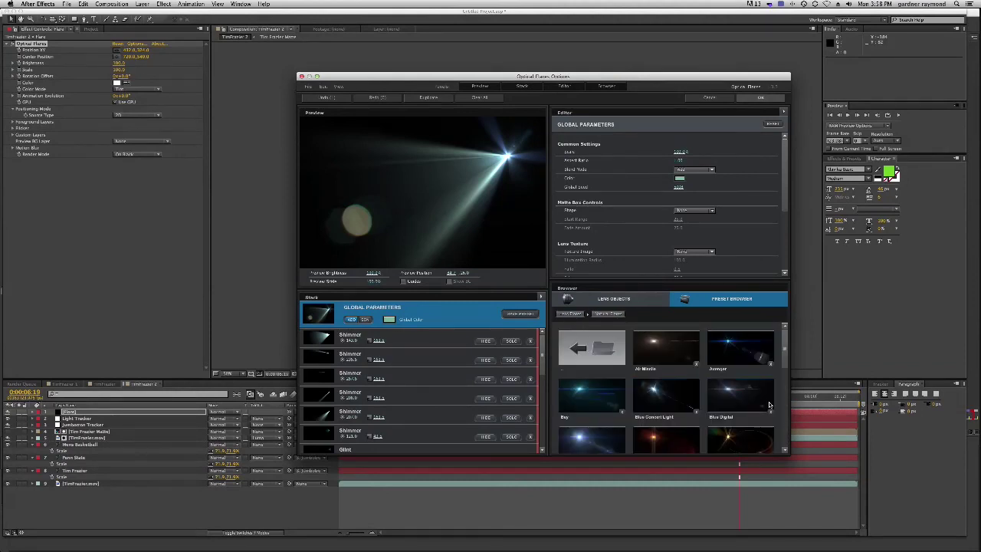
mouse_move(784, 360)
mouse_down()
mouse_move(786, 408)
mouse_move(787, 346)
mouse_up()
Accept the chosen flare setup and place the flare in the upper-right part of the composition frame.
click(760, 97)
drag(445, 152, 606, 128)
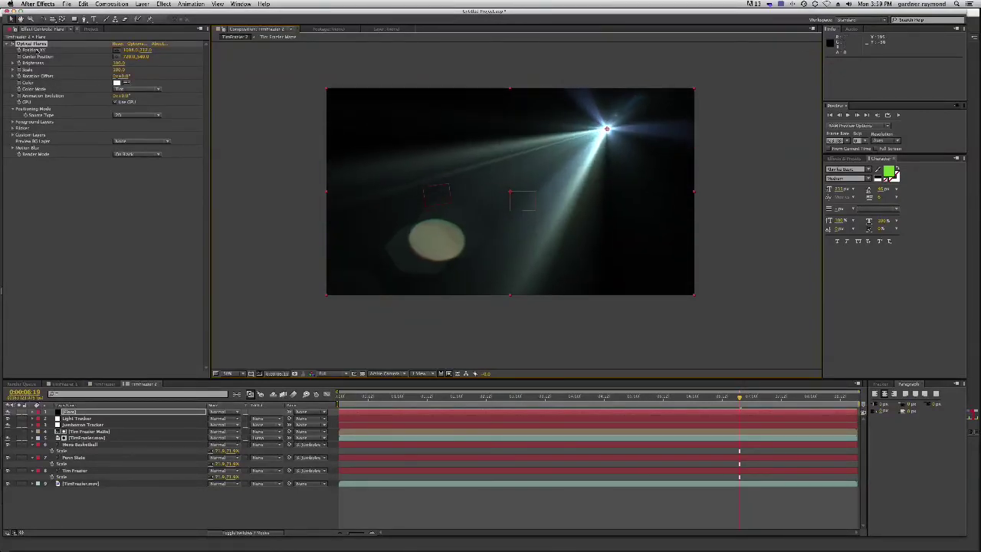
mouse_move(607, 129)
mouse_down()
mouse_move(621, 166)
mouse_move(621, 121)
mouse_up()
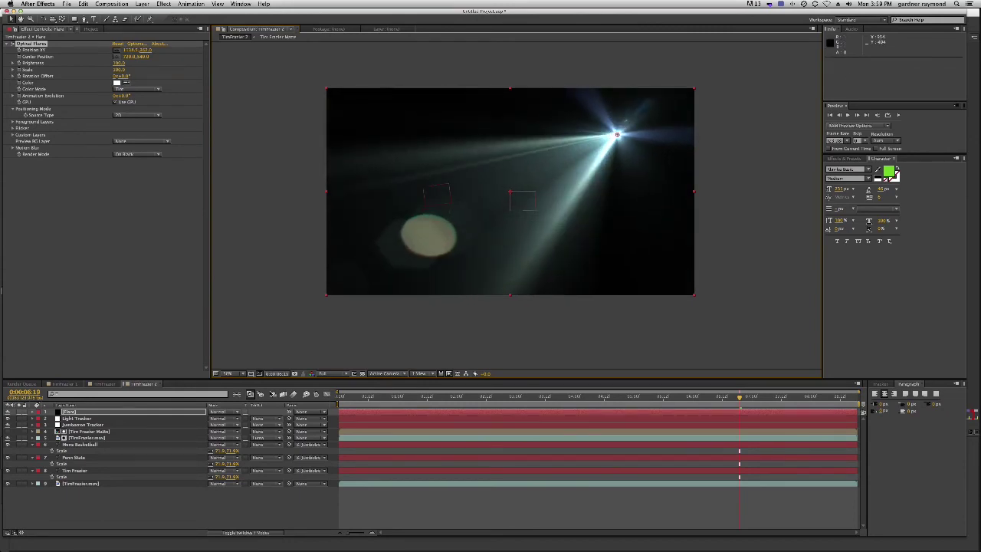
Set the Flare layer's blending mode to Add and move the flare to about 1191, 684, right of the player.
click(227, 417)
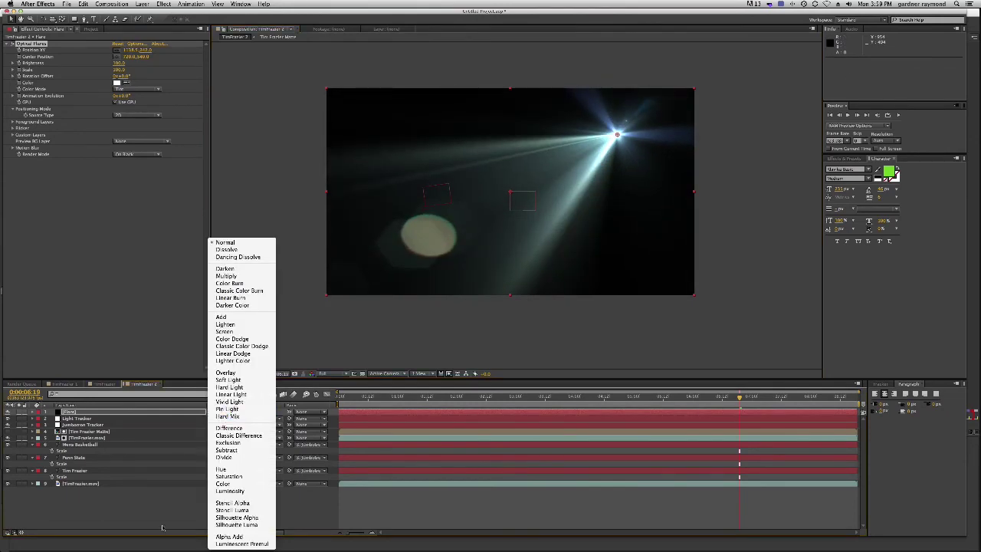
click(222, 316)
drag(619, 135, 632, 221)
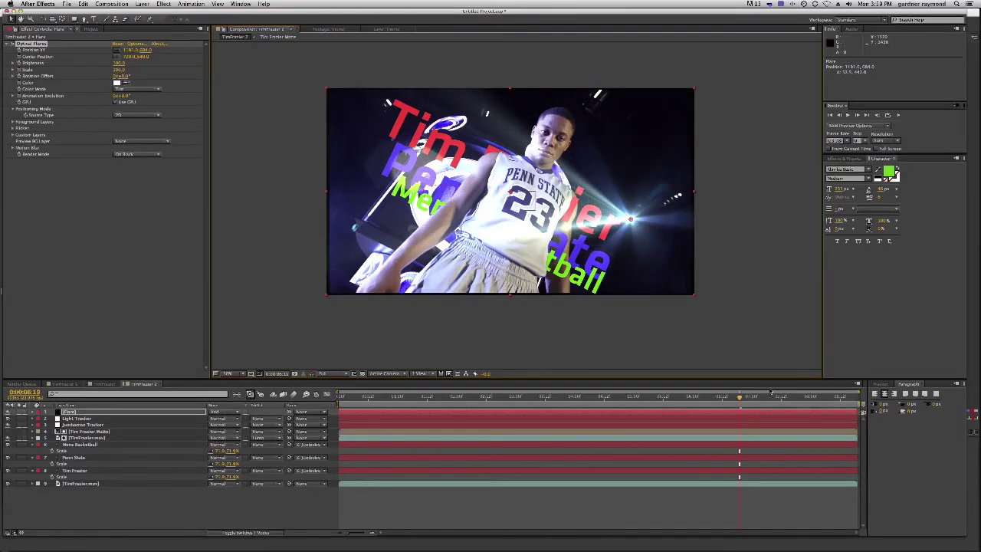
Switch to mocha Pro and copy the Light layer's tracking to the clipboard as After Effects Transform Data.
click(78, 417)
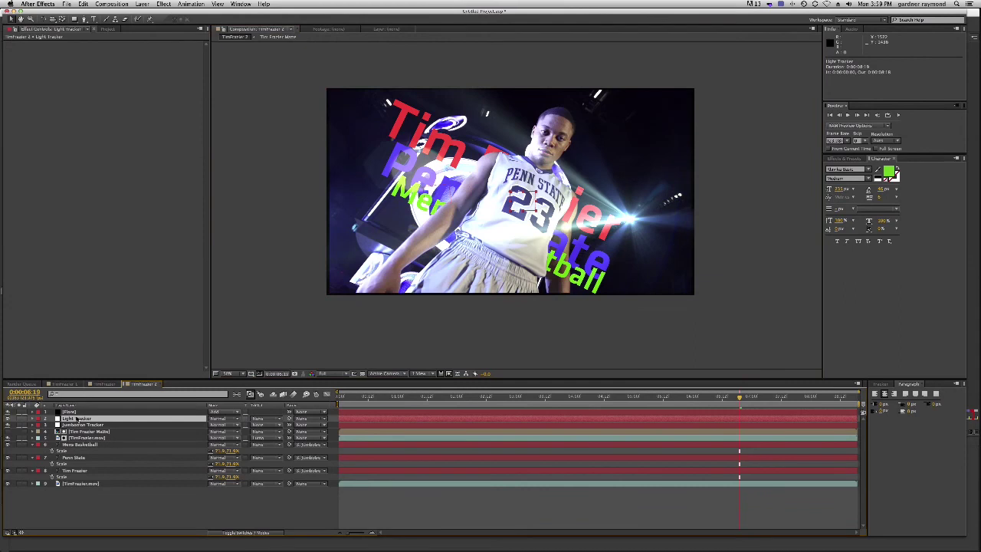
key(super+Tab)
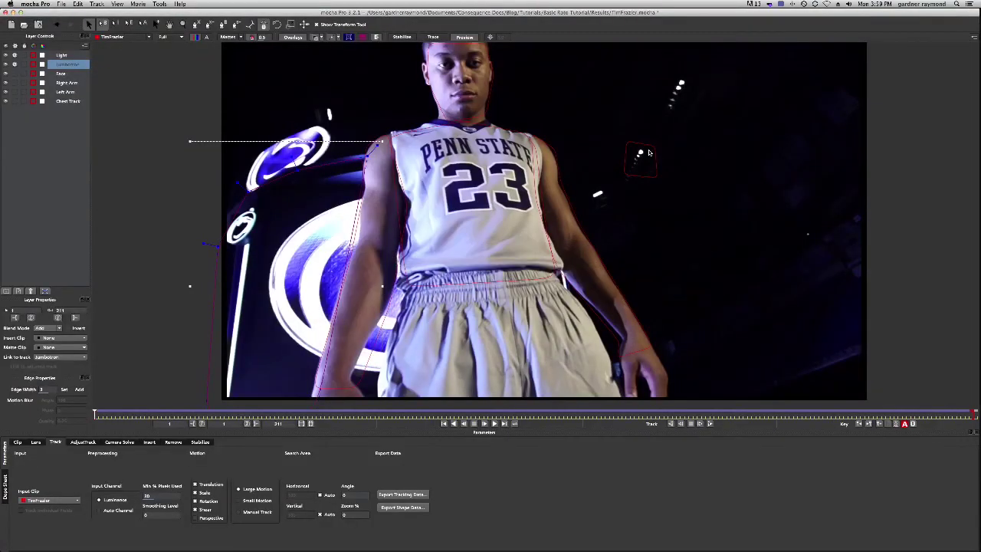
click(64, 56)
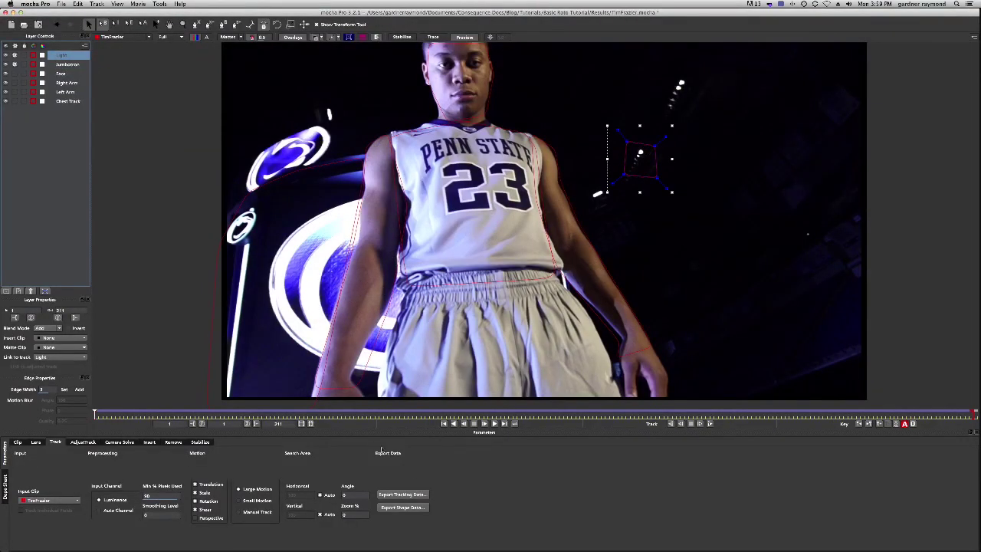
click(415, 508)
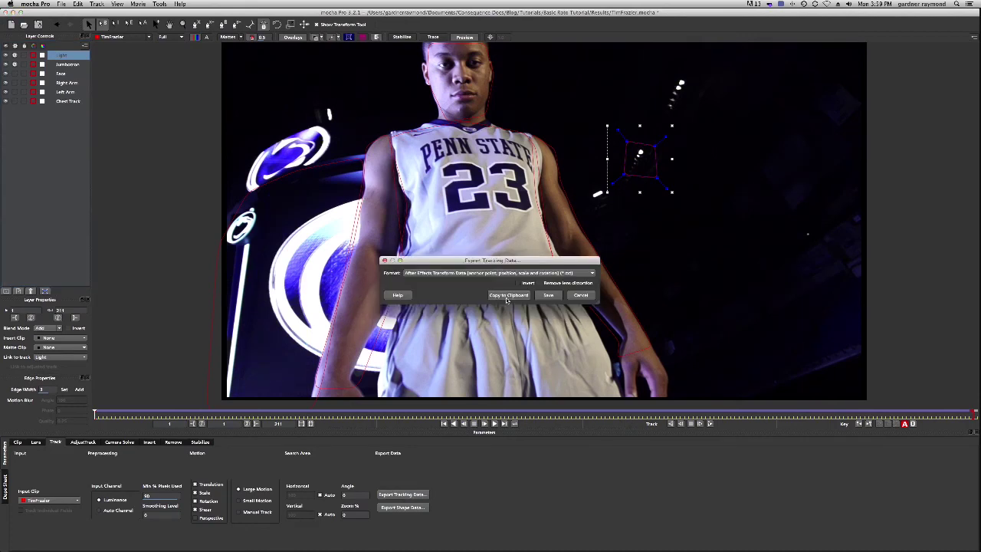
click(503, 295)
Switch back to After Effects and paste the tracking data onto the Light Tracker null at the first frame.
key(super+Tab)
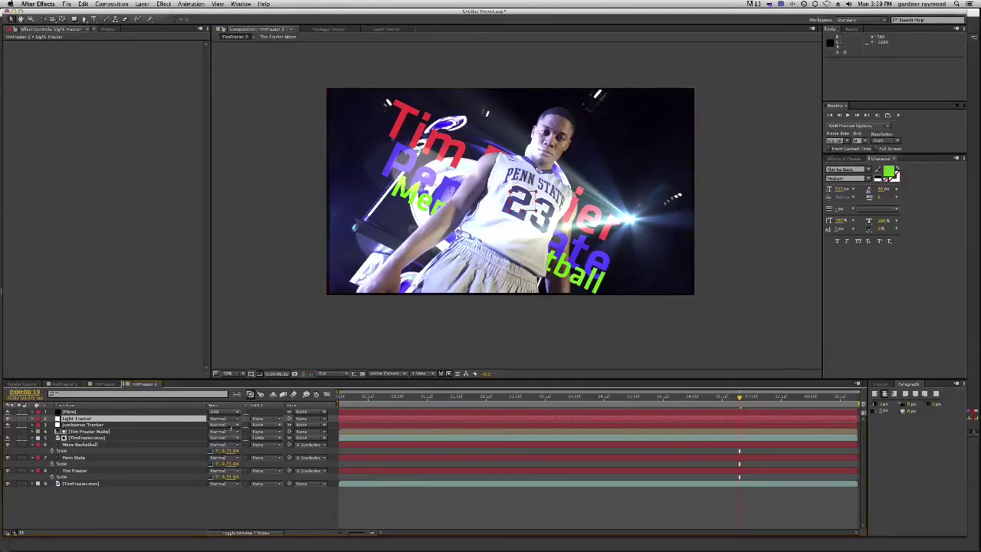
click(76, 418)
click(341, 397)
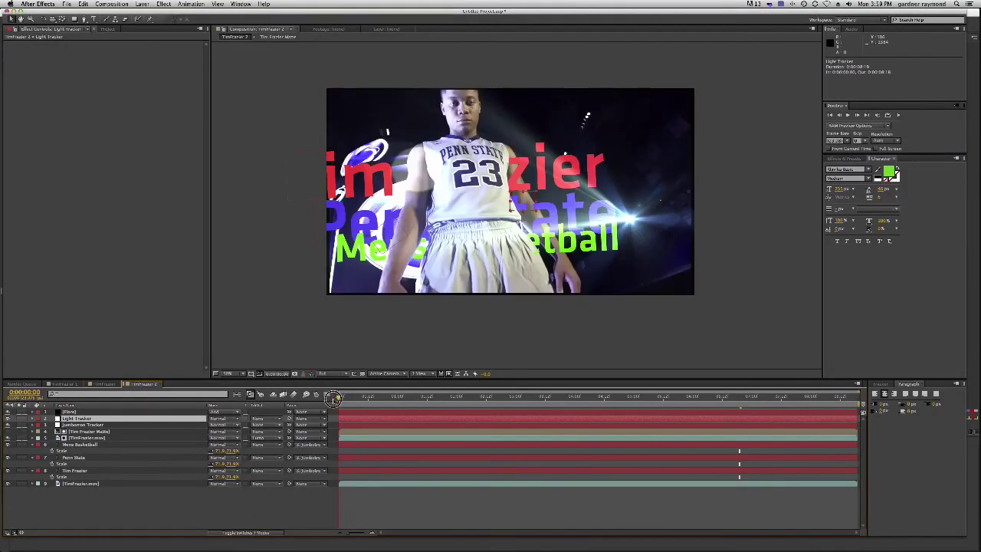
key(super+v)
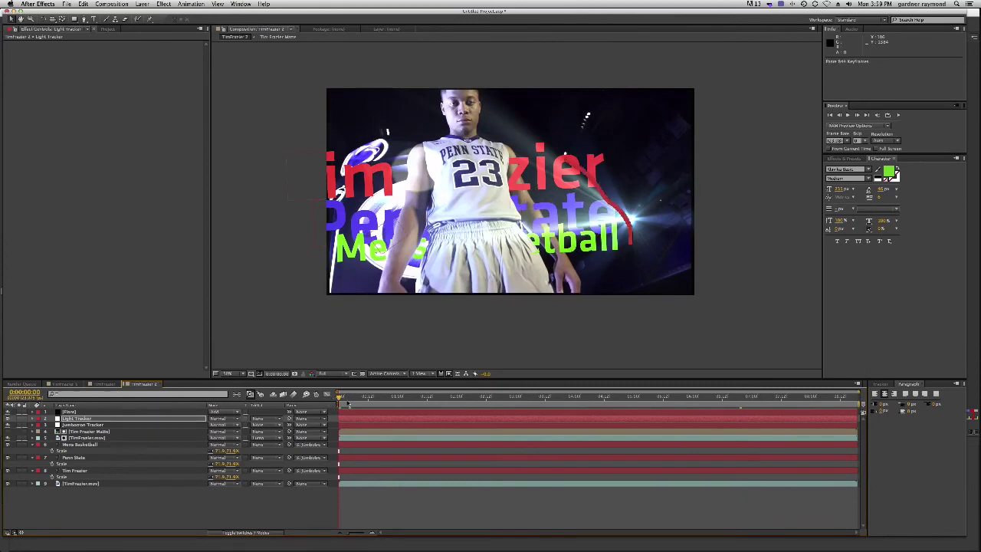
Delete the Light Tracker null's Anchor Point keyframes and reset the Anchor Point.
click(77, 419)
key(u)
click(75, 424)
key(Delete)
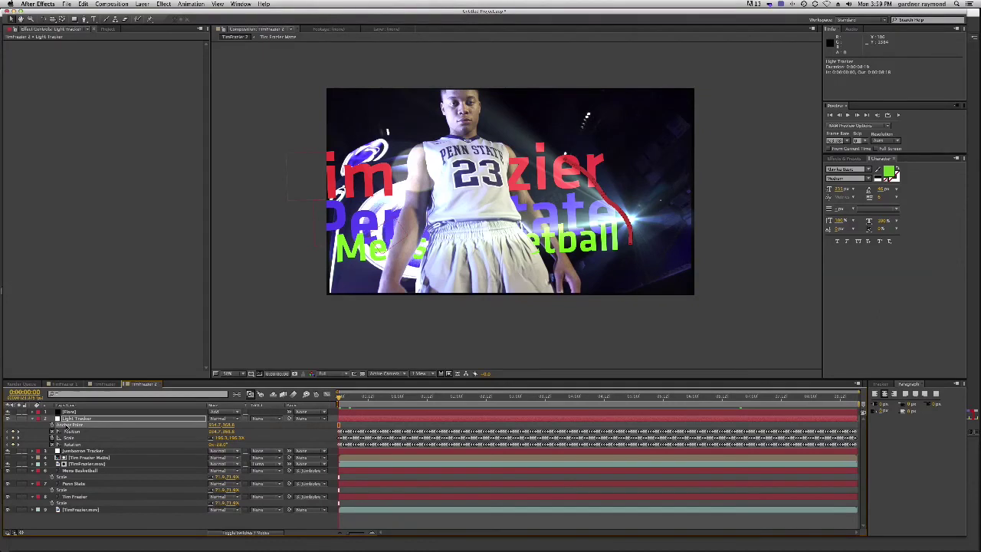
right_click(68, 425)
click(98, 473)
click(35, 421)
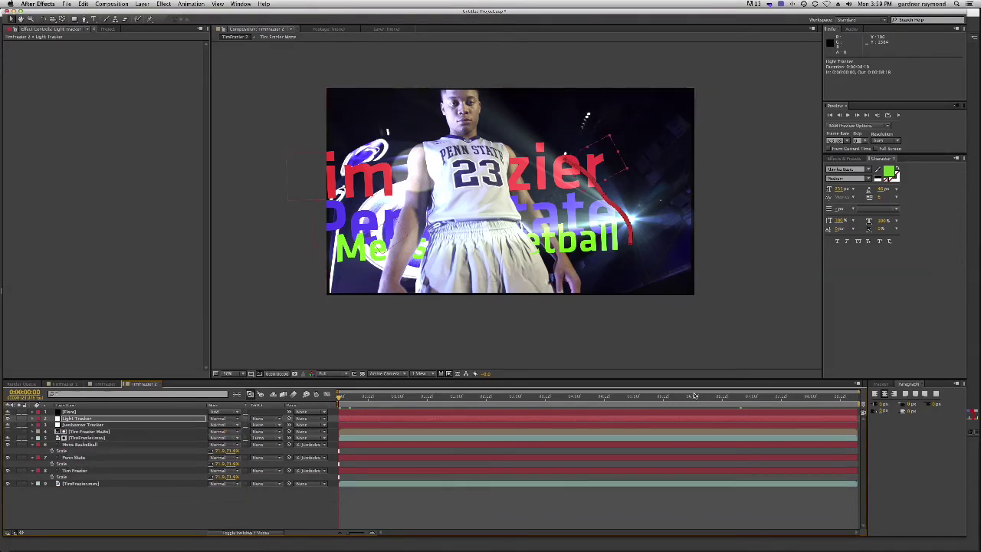
At 0:00:06:19, hide the Light Tracker null and reveal its Position property.
drag(718, 398, 739, 398)
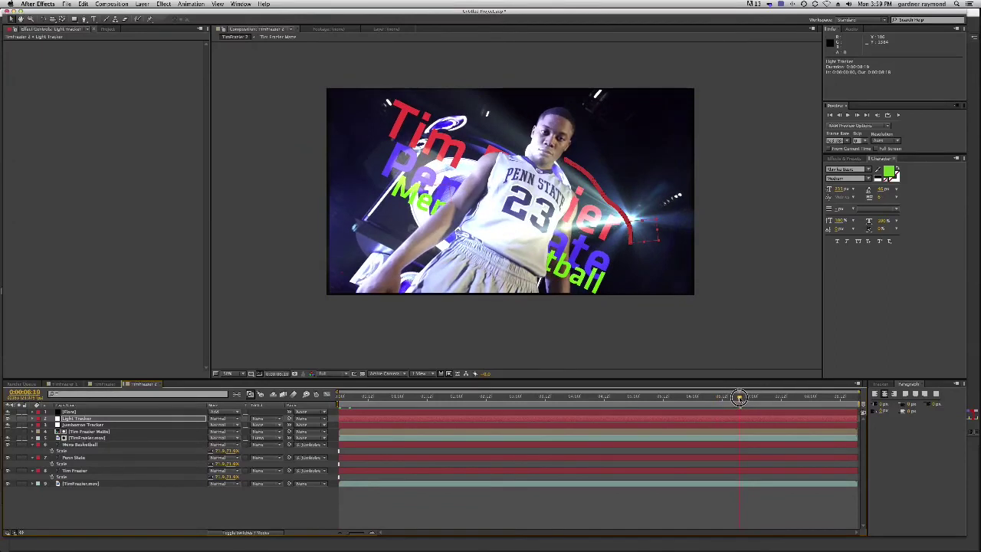
click(8, 418)
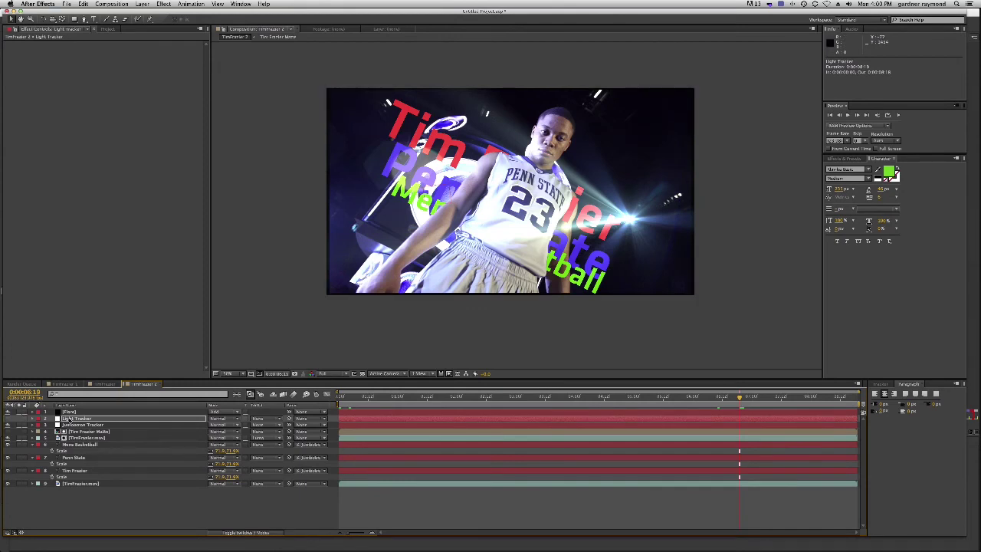
click(69, 420)
key(u)
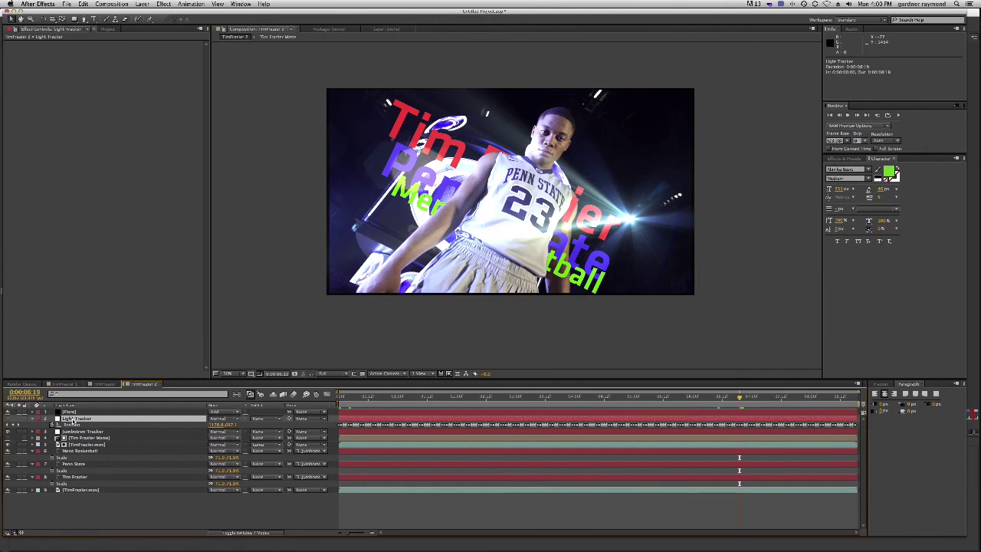
Try parenting the Flare layer to the Light Tracker null, check the motion at 0:00:02:06, and undo the parenting.
click(72, 412)
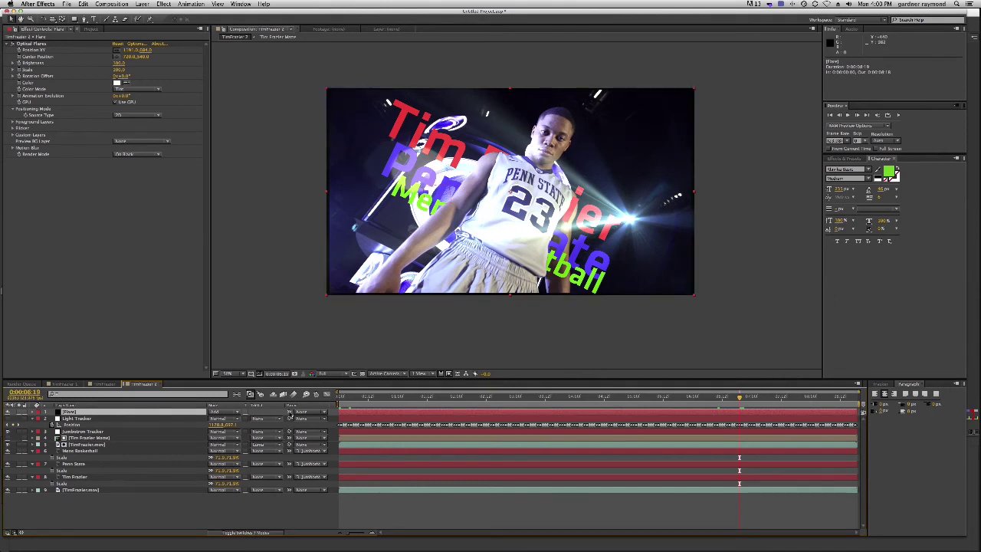
drag(290, 412, 134, 418)
drag(740, 397, 471, 410)
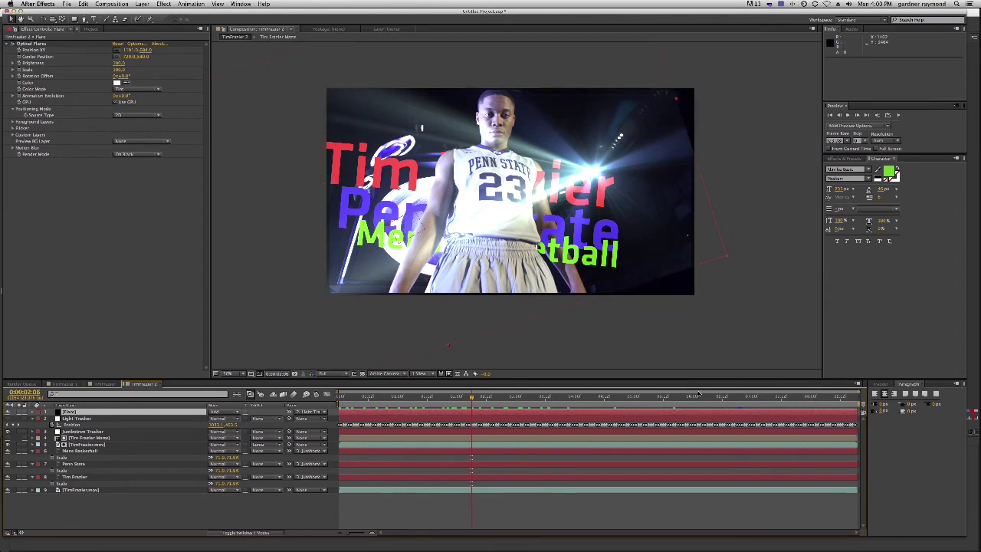
key(super+z)
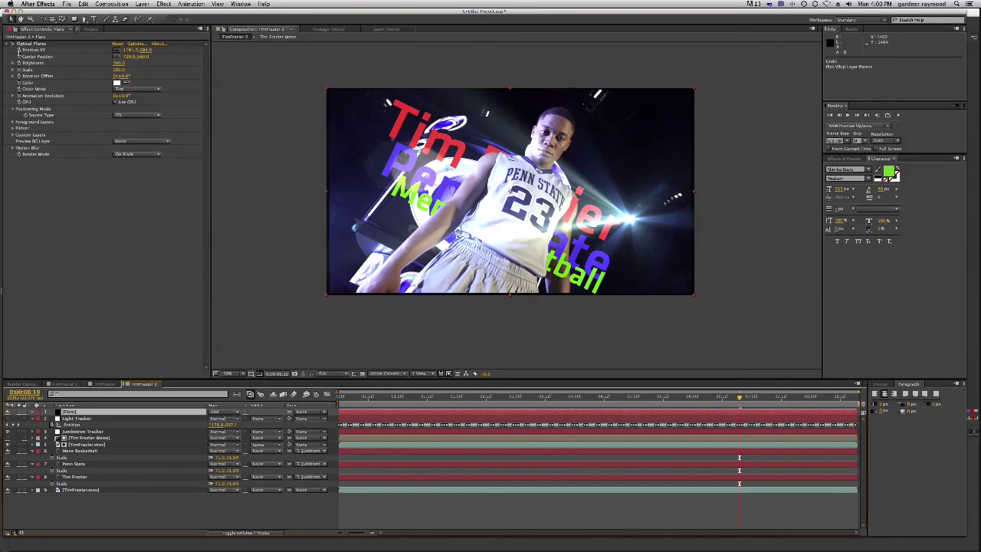
Add an expression to the flare's Position XY that links it to the Light Tracker null's Position.
alt+click(20, 50)
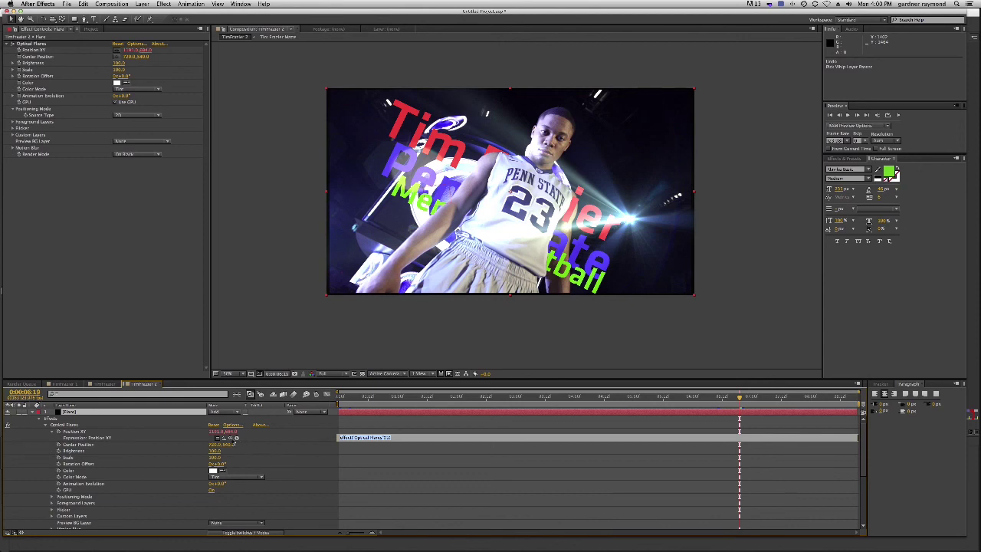
click(230, 438)
drag(231, 438, 74, 460)
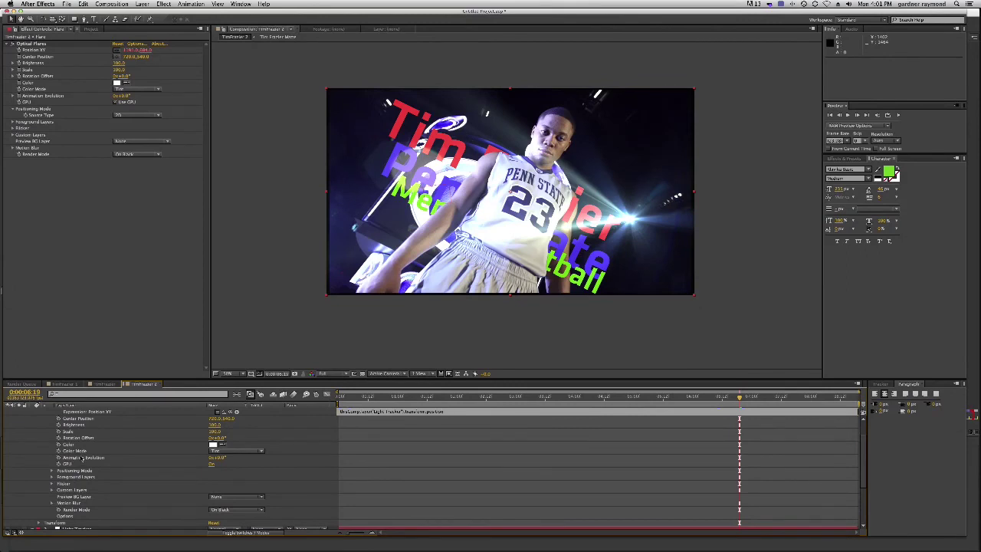
key(KP_Enter)
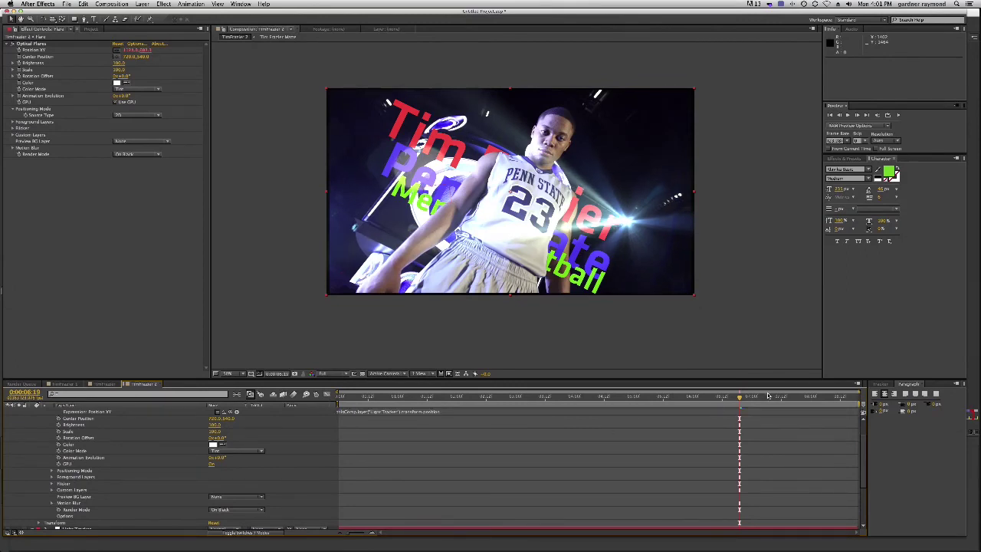
Play and scrub from the first frame to 0:00:05:23 to check how the flare follows the tracked light.
key(space)
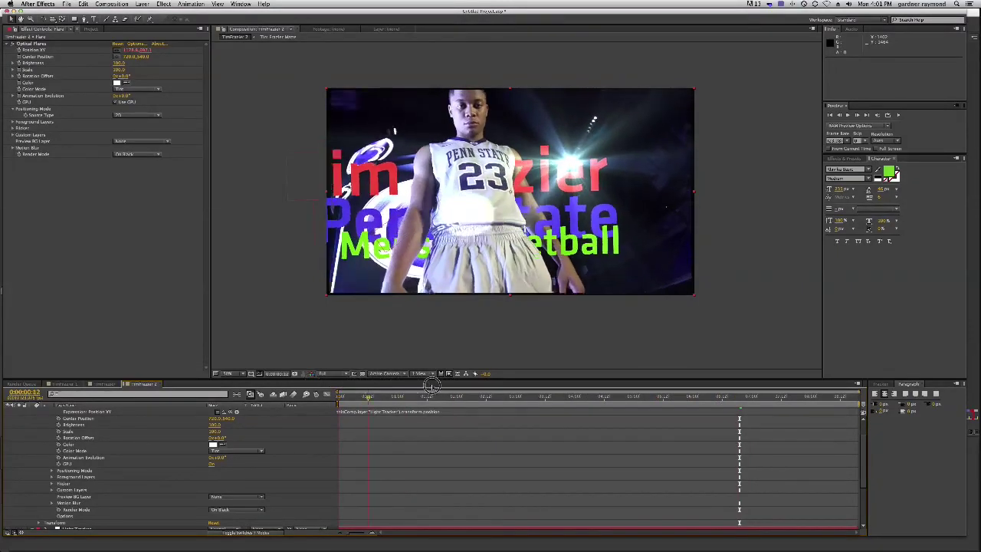
drag(557, 390, 338, 387)
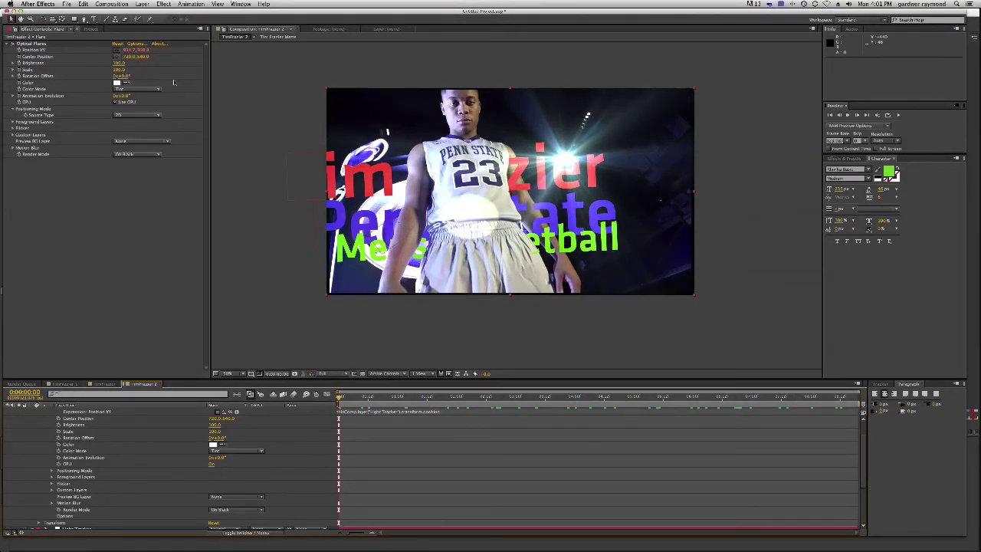
drag(342, 404, 519, 399)
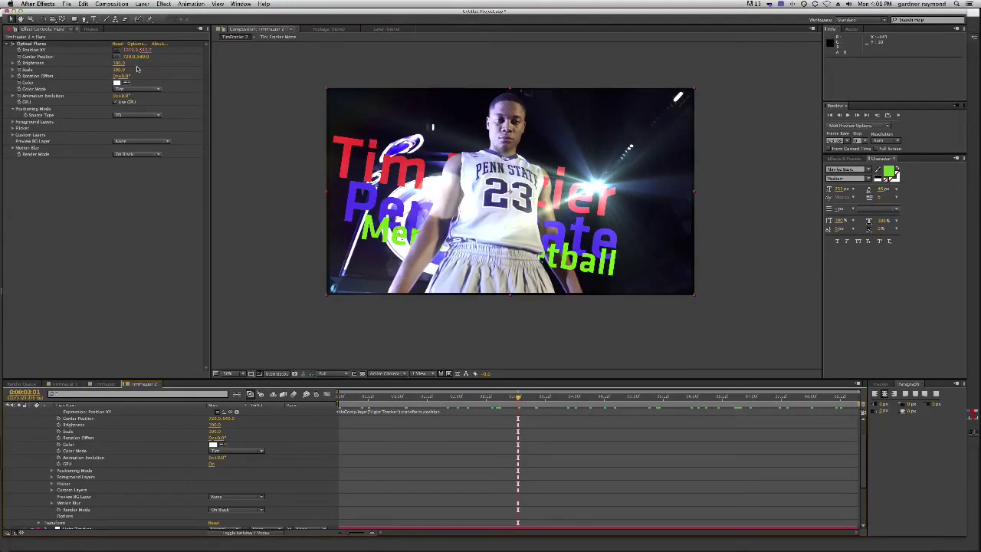
drag(518, 399, 692, 406)
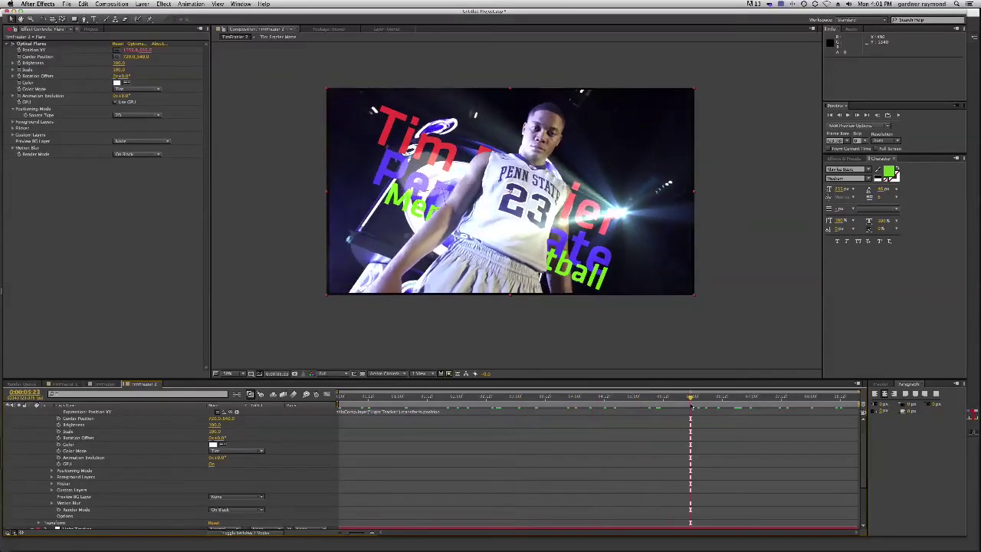
Reveal only the Flare layer's Position property and scrub back through 0:00:02:11 toward the start to check the flare against the text.
scroll(108, 481, up, 2)
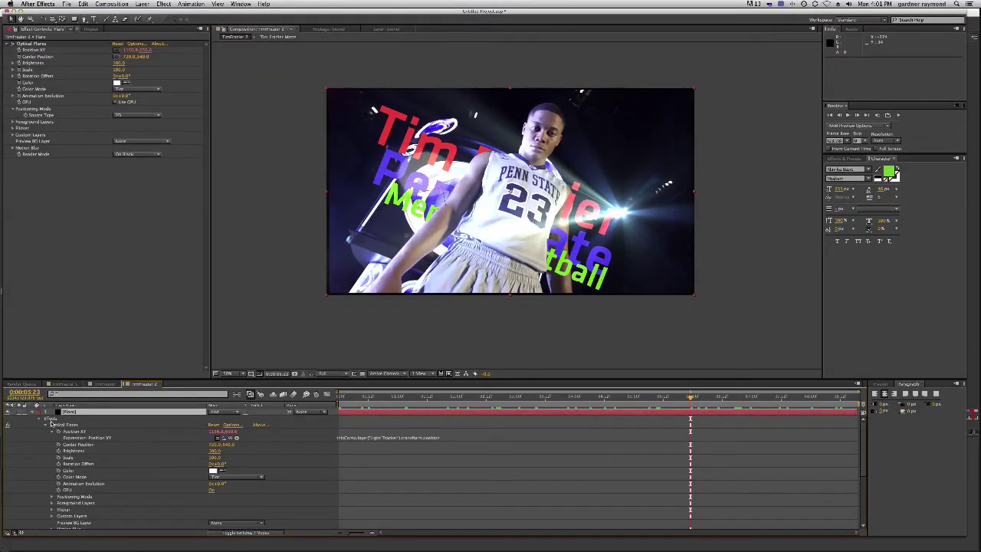
click(34, 412)
key(p)
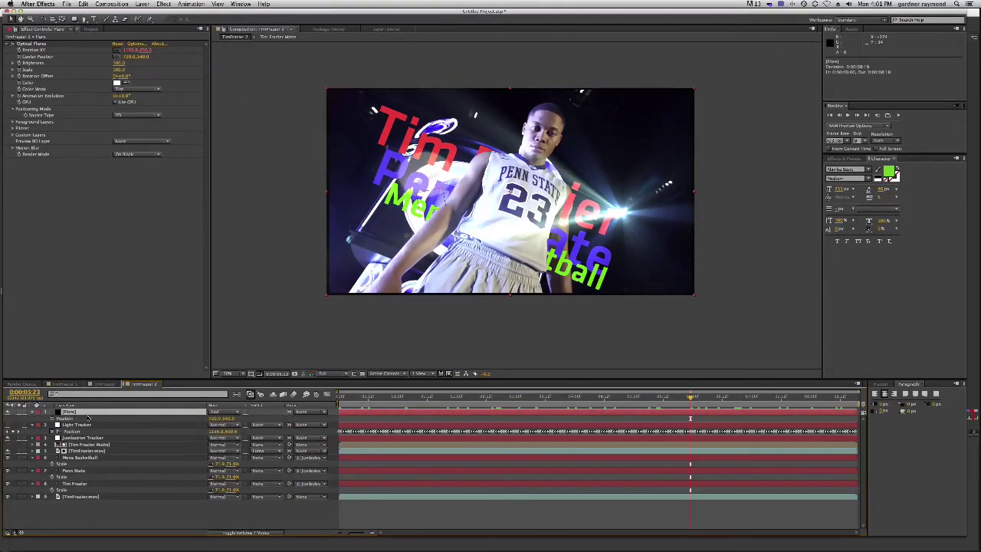
drag(689, 398, 483, 400)
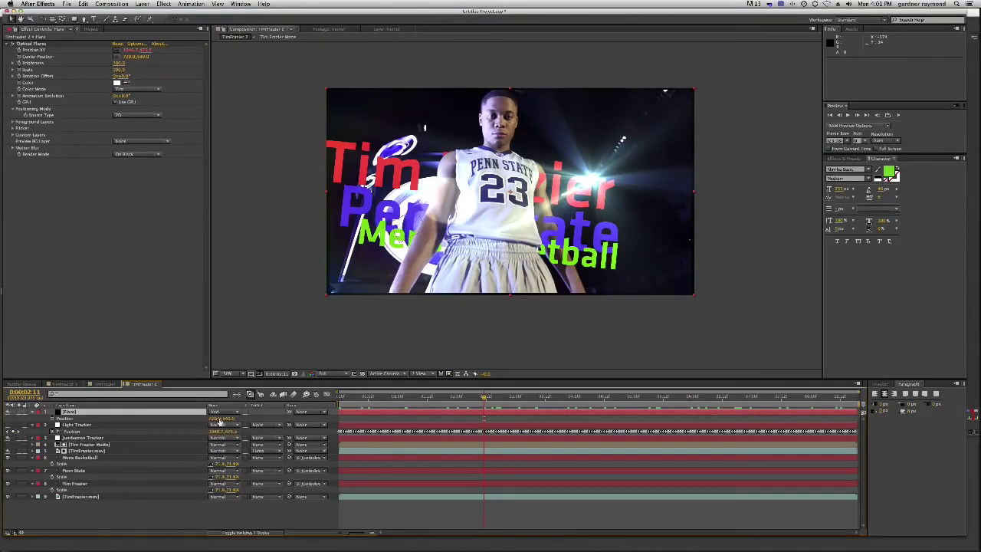
drag(397, 399, 353, 398)
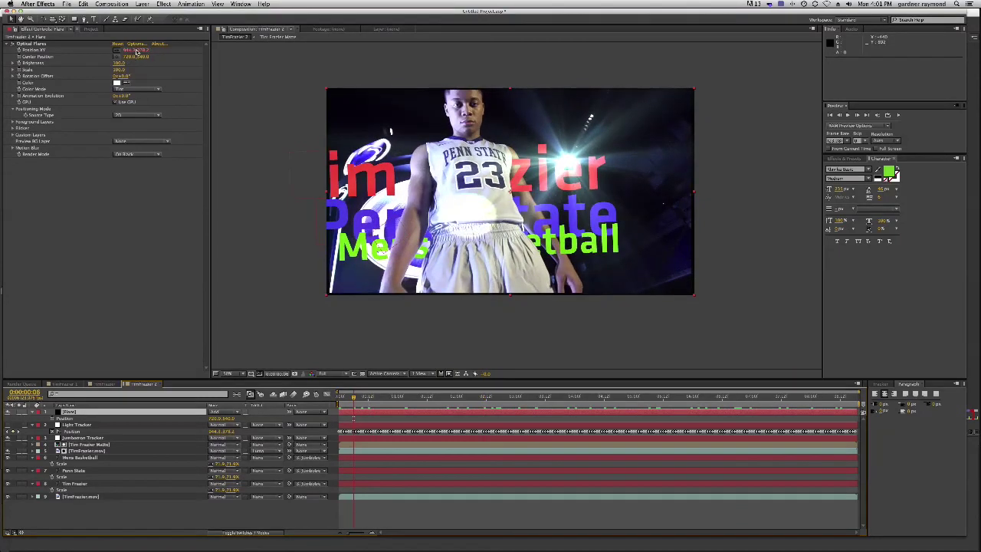
Move the Flare layer below the Tim Frazier text layer, directly above the bottom TimFrazier.mov, and check it at 0:00:03:15.
drag(76, 413, 91, 493)
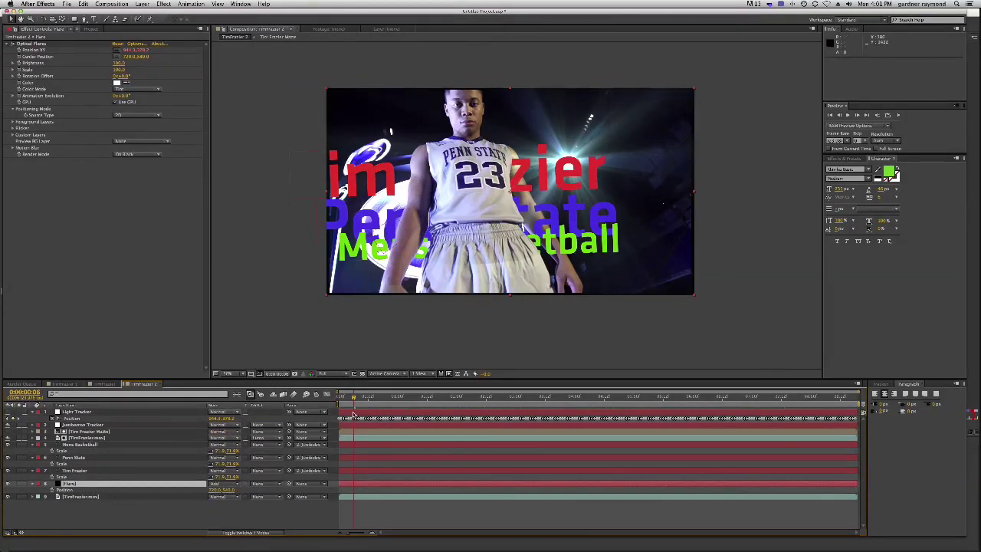
drag(353, 398, 552, 406)
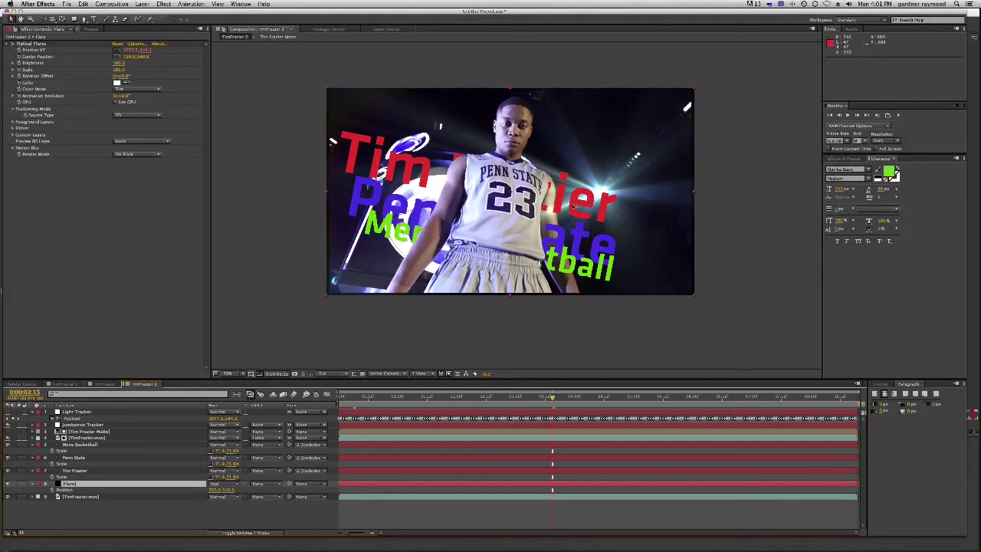
Set the source of Optical Flares' Foreground Layer 1 to 7. Tim Frazier and check the flare at 0:00:03:04 and 0:00:01:19.
click(88, 470)
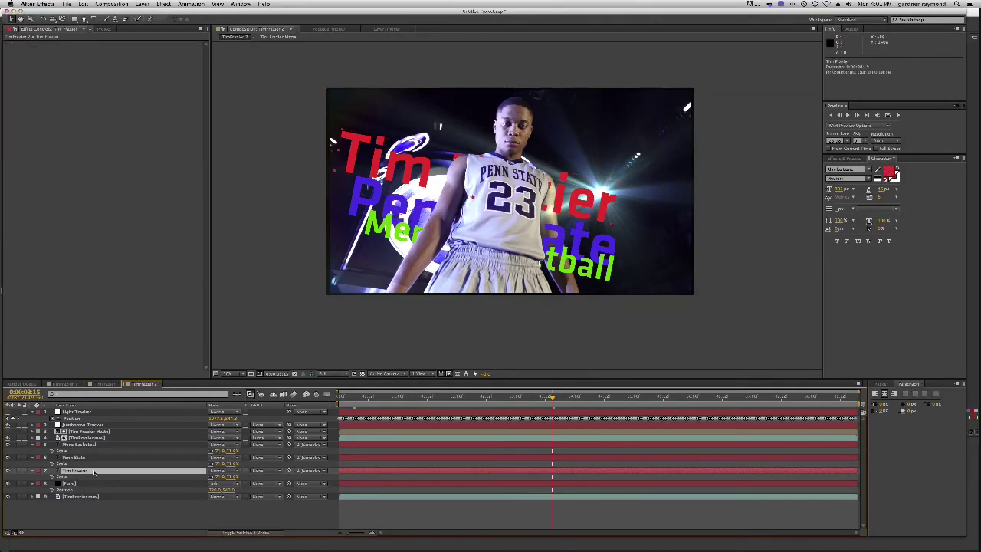
click(103, 28)
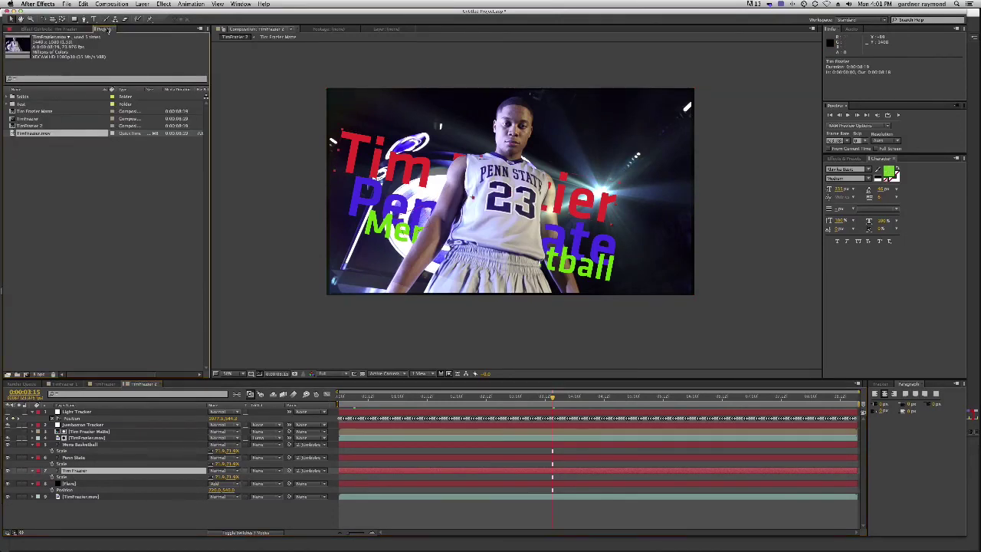
click(73, 483)
click(58, 28)
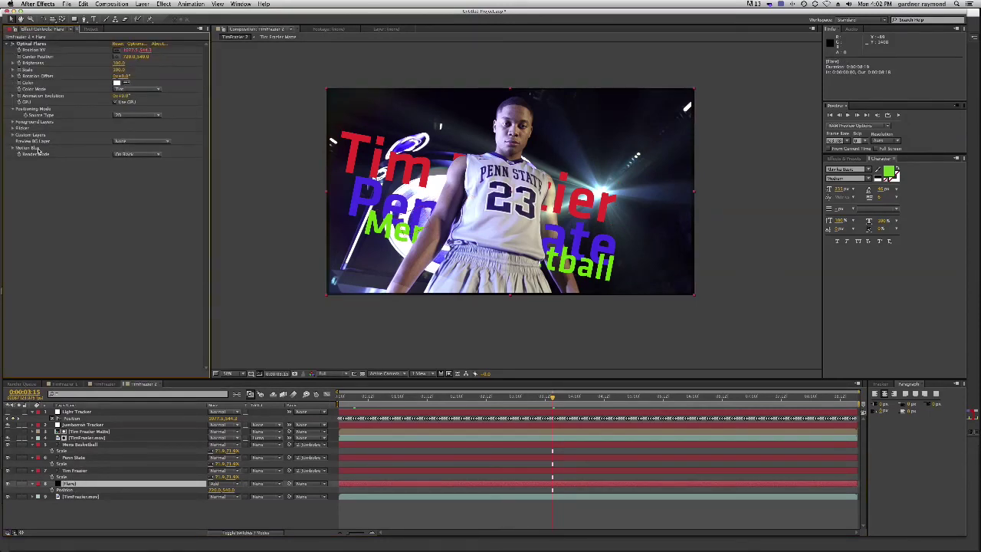
click(12, 122)
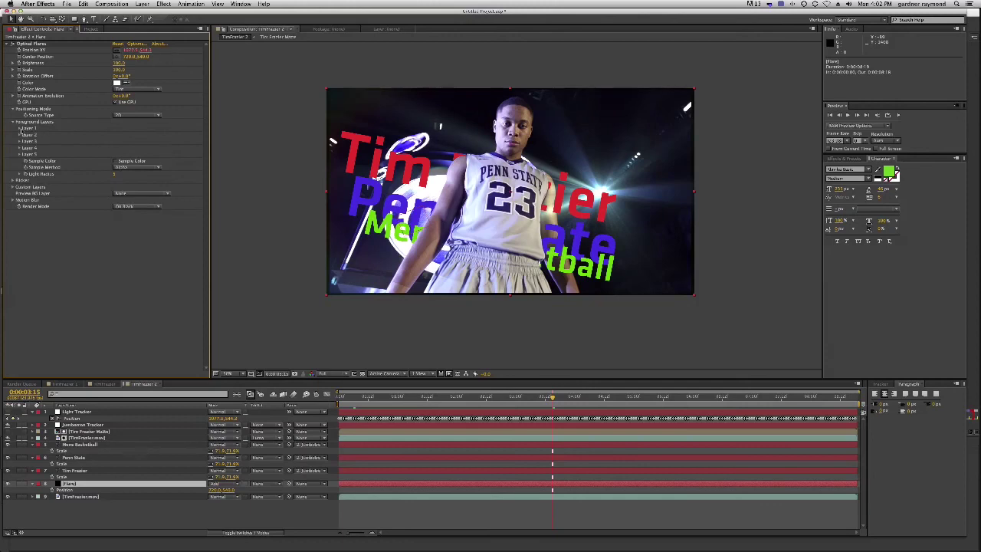
click(19, 128)
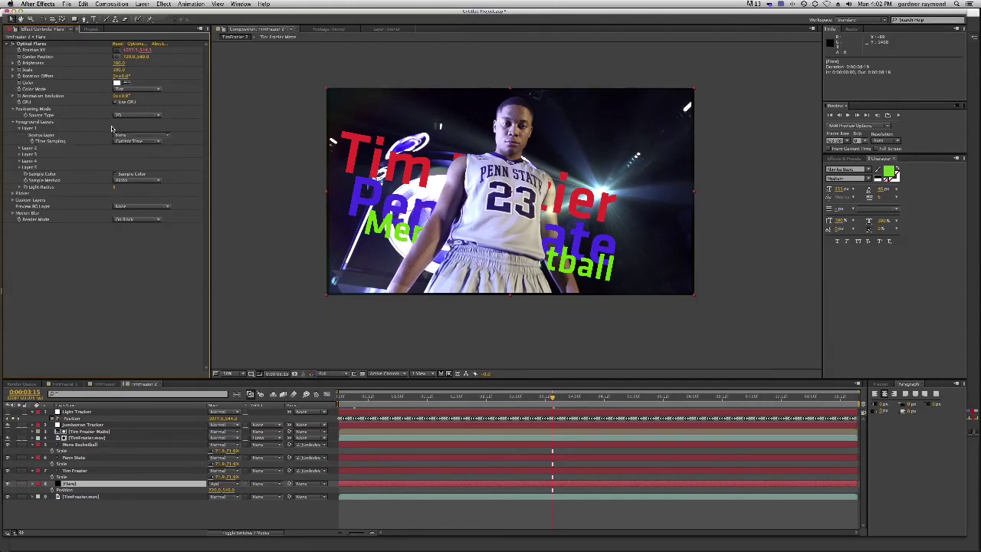
click(142, 136)
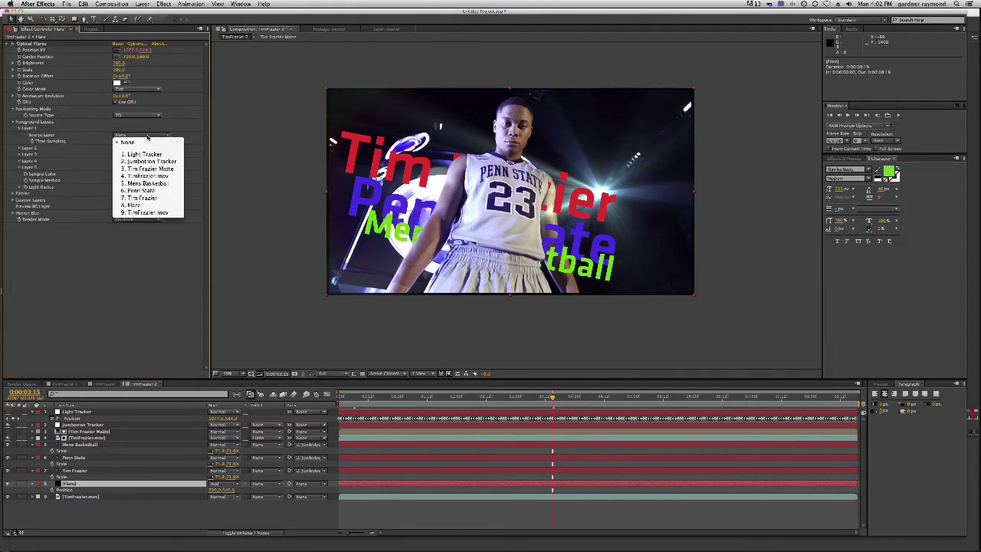
click(143, 198)
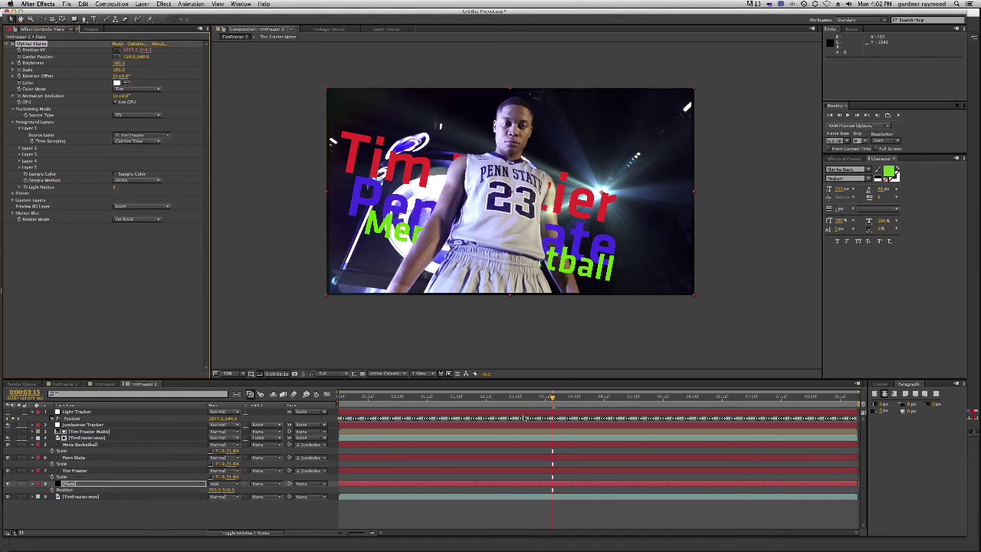
drag(556, 390, 525, 419)
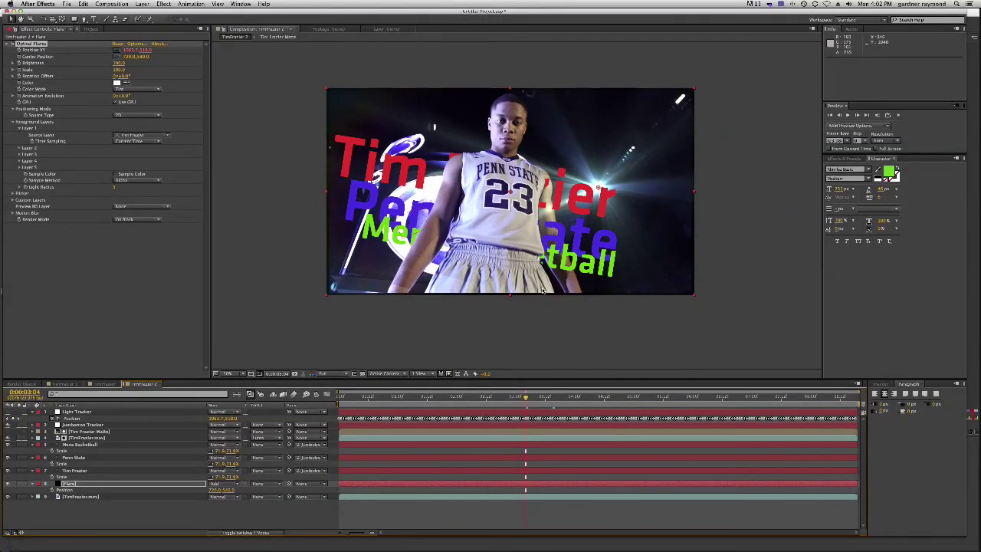
drag(483, 396, 444, 414)
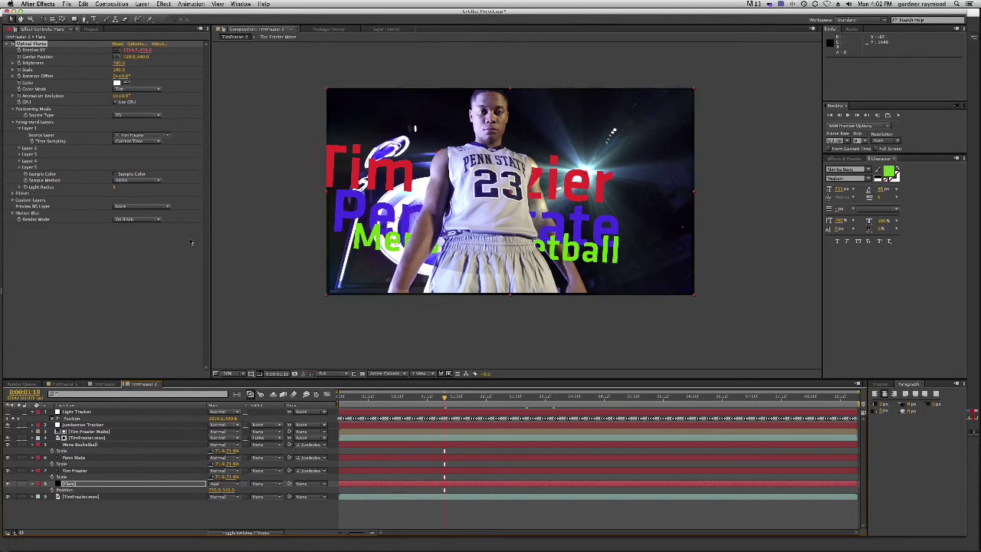
click(90, 28)
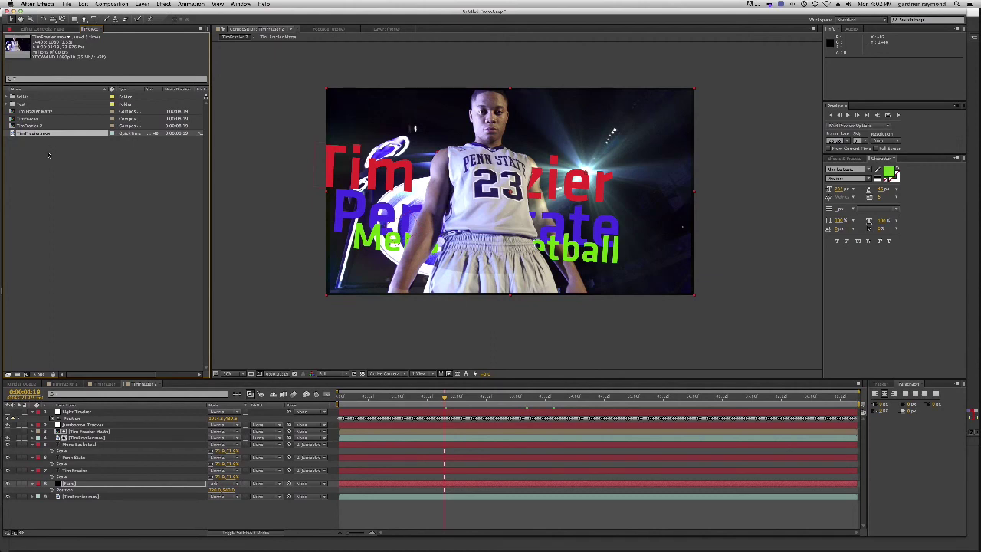
click(15, 125)
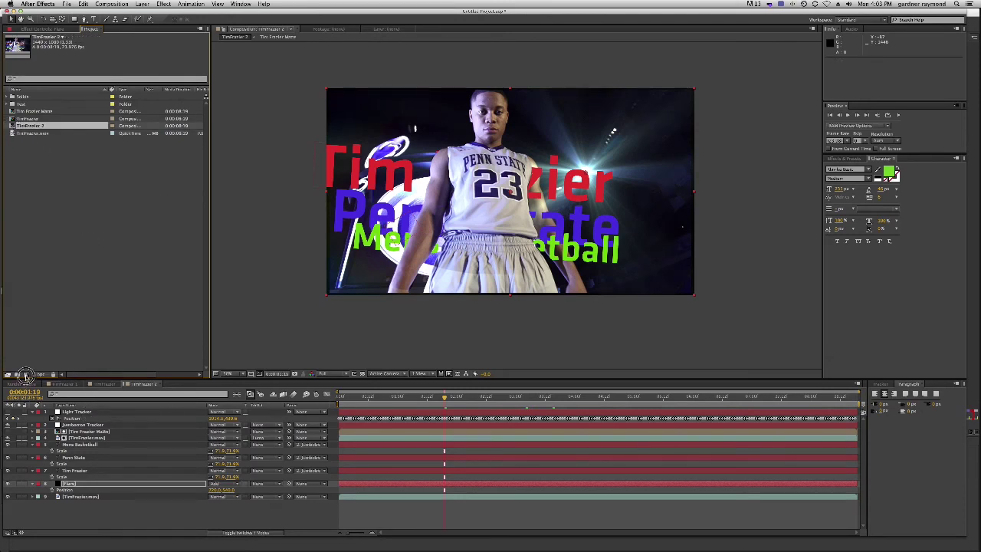
drag(25, 374, 25, 374)
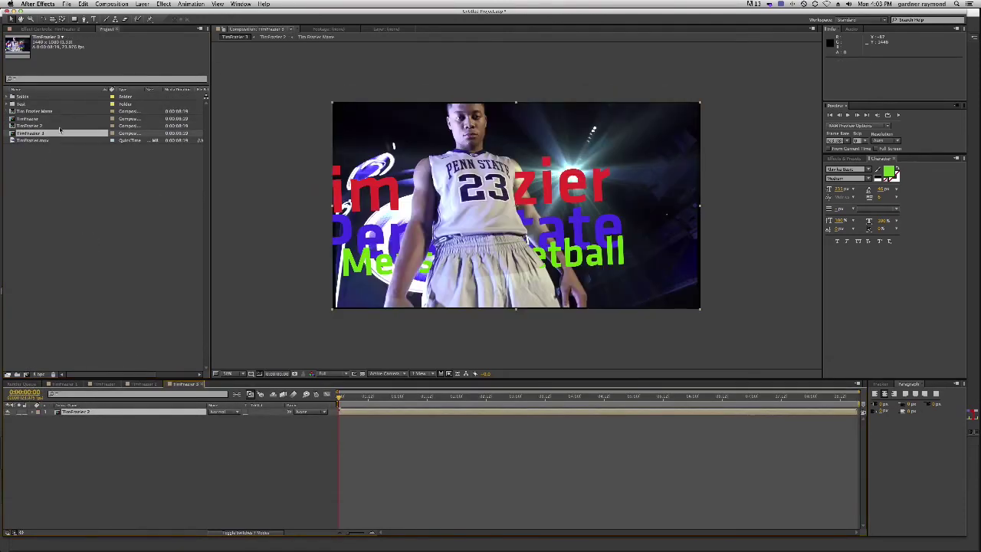
key(Return)
text(TimFrazier Final)
key(Return)
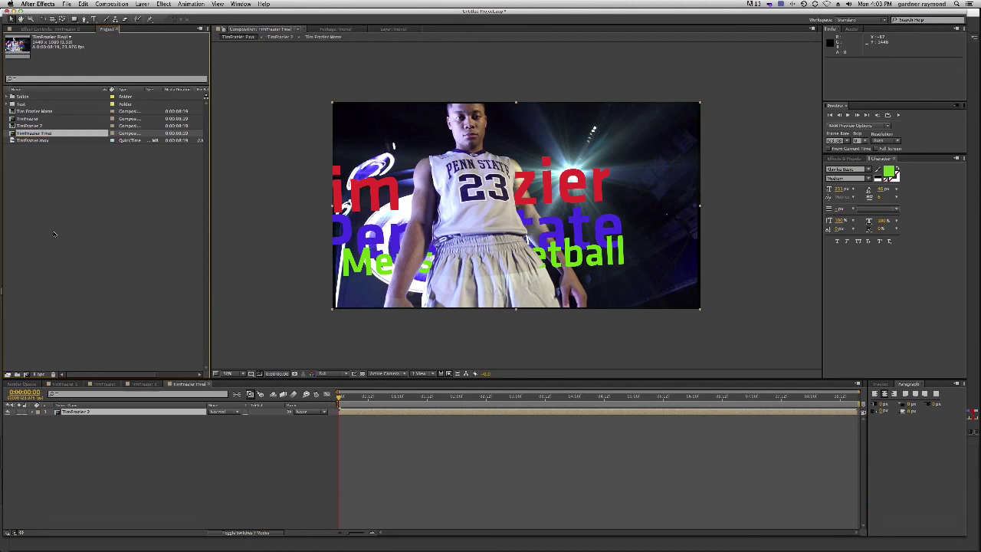
Scale the nested TimFrazier 2 layer to 102% in the final composition.
click(86, 413)
key(s)
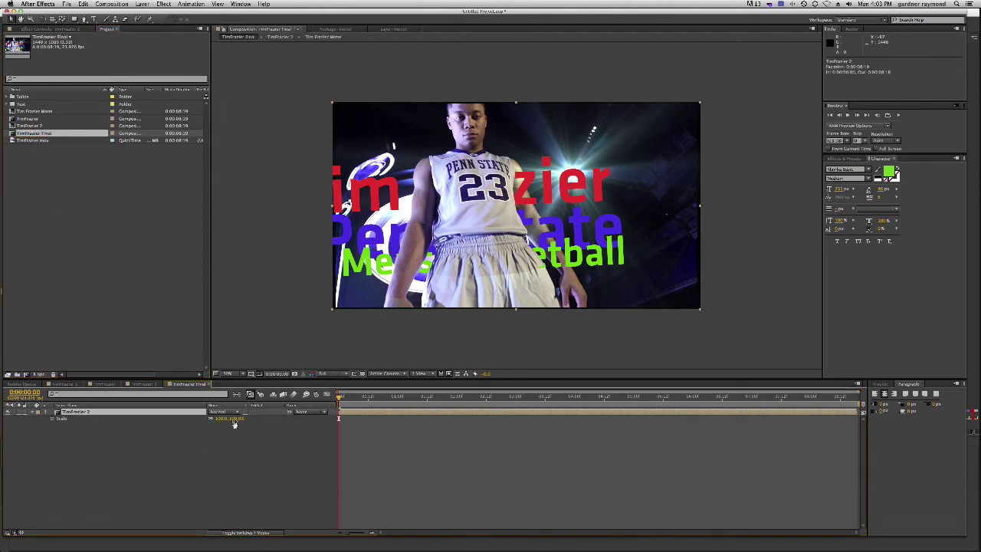
drag(234, 423, 238, 424)
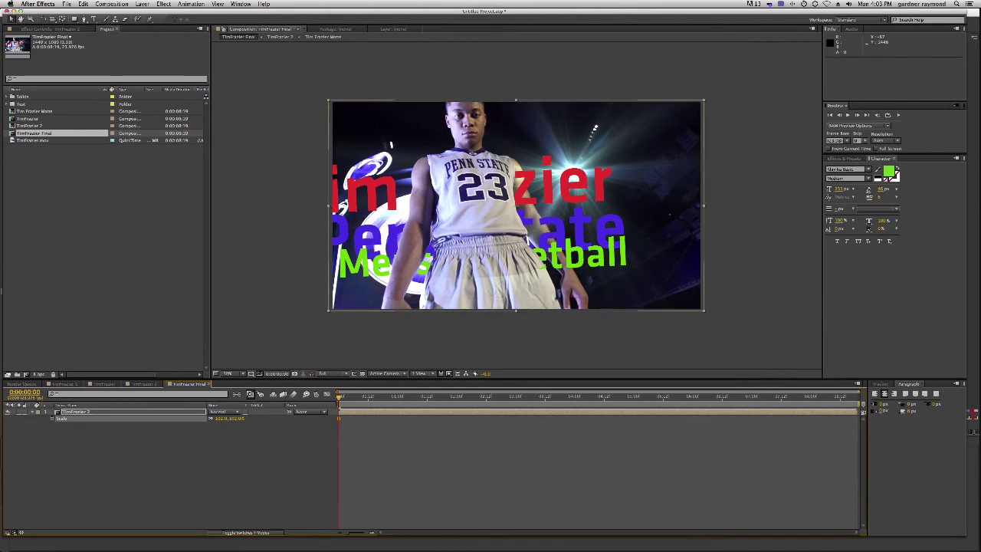
click(379, 476)
Scrub and play through the TimFrazier Final composition to check the frame edges, tracked text and flare over the whole clip.
drag(338, 400, 466, 402)
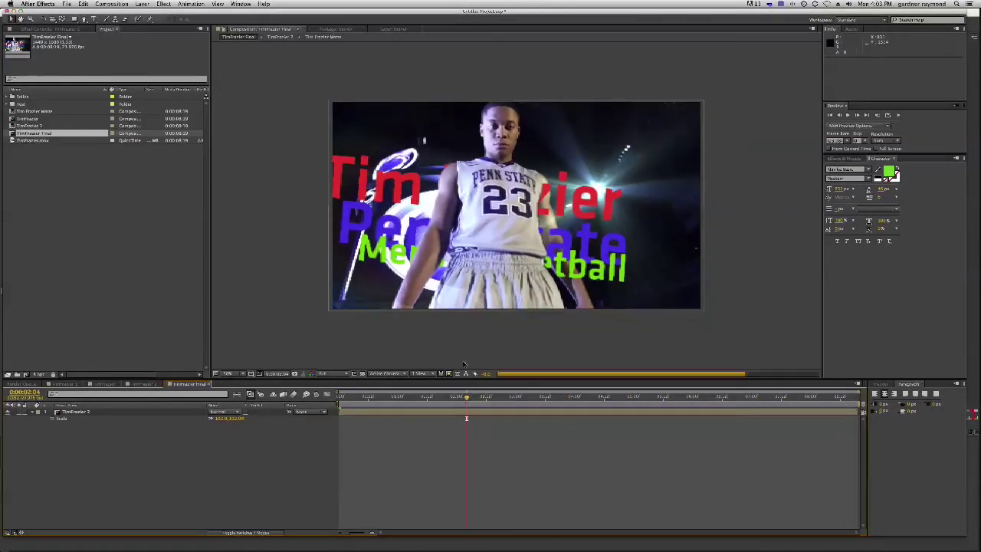
drag(467, 402, 810, 402)
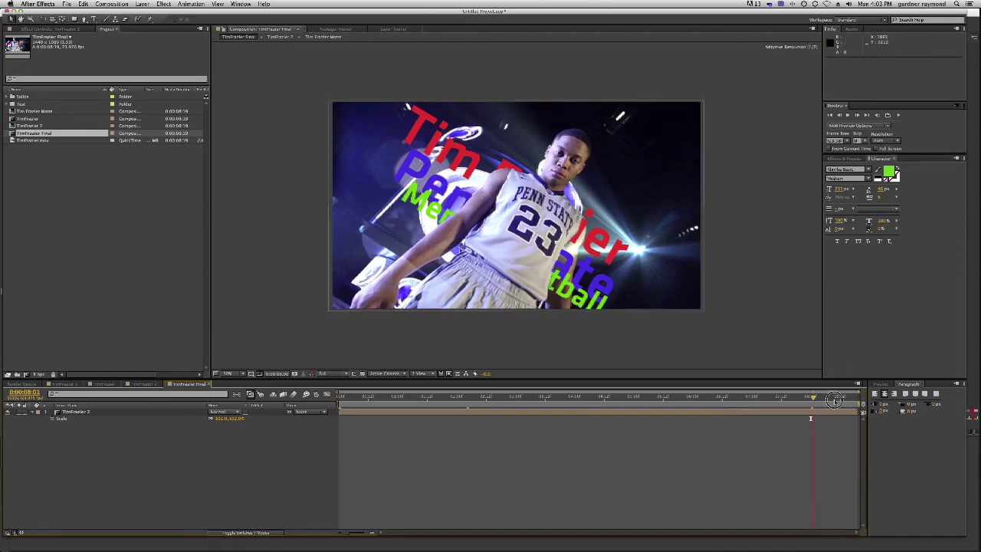
drag(811, 398, 840, 398)
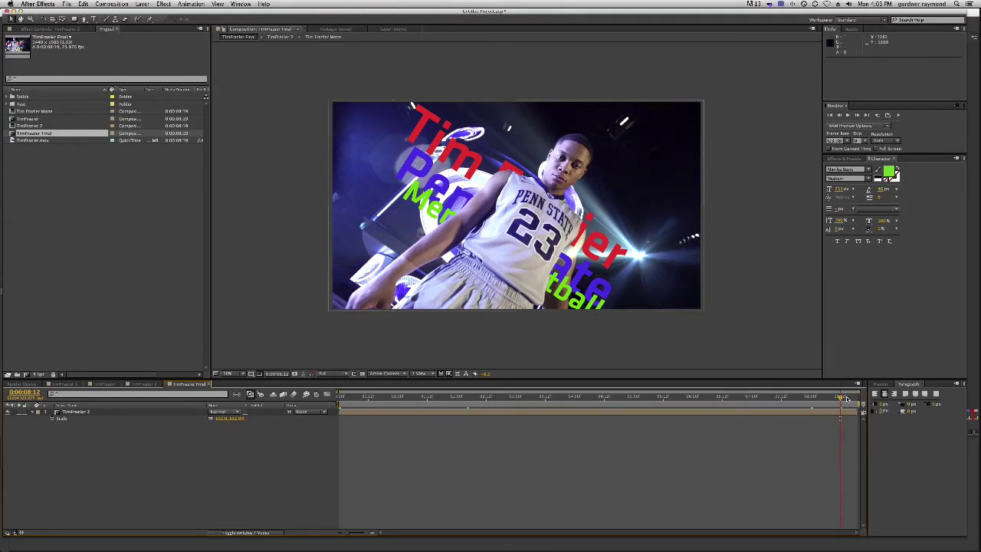
drag(840, 398, 463, 398)
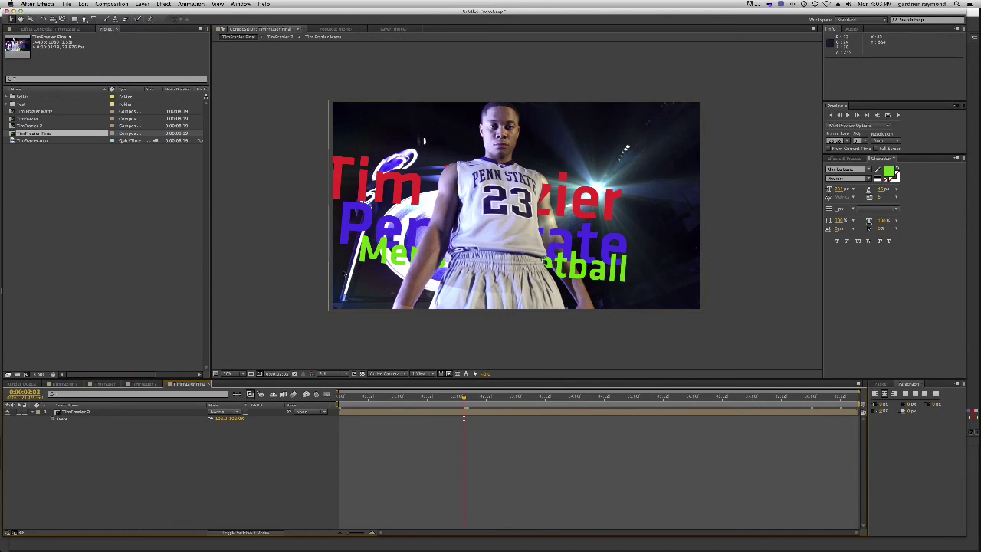
key(space)
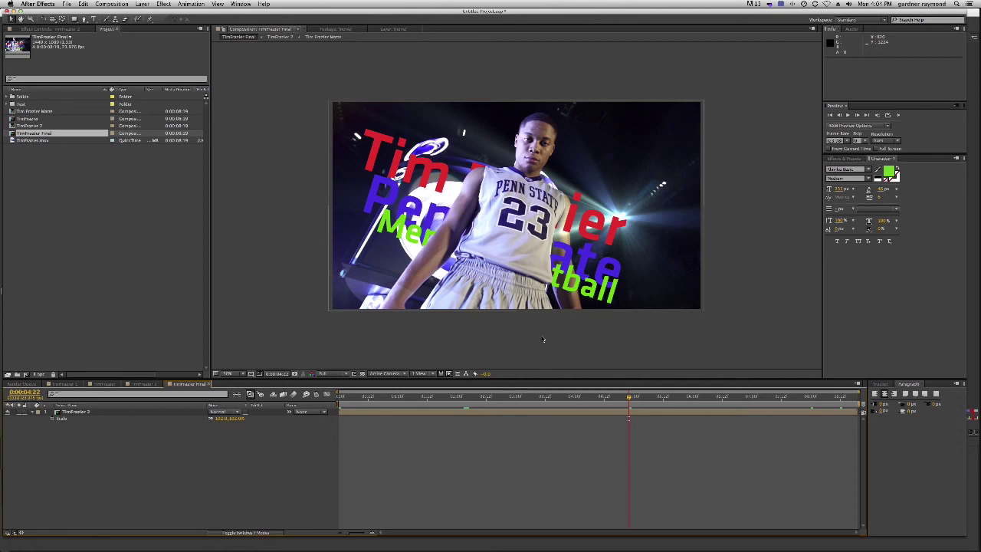
click(460, 291)
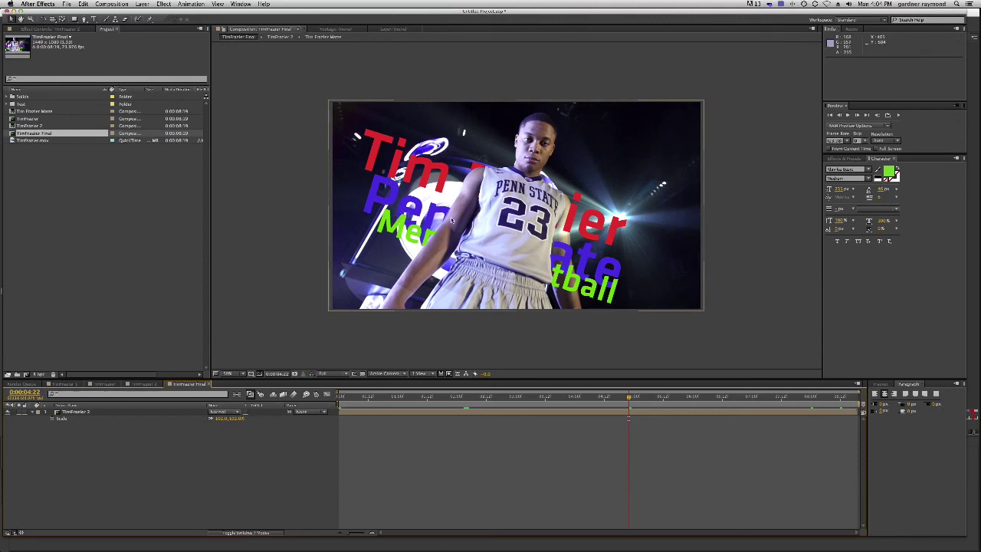
drag(628, 397, 533, 397)
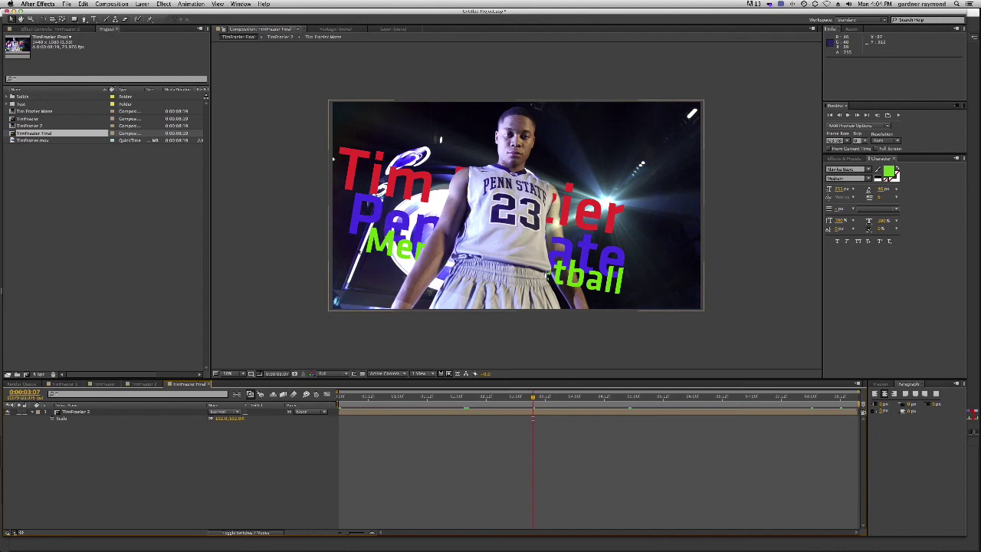
drag(534, 399, 589, 398)
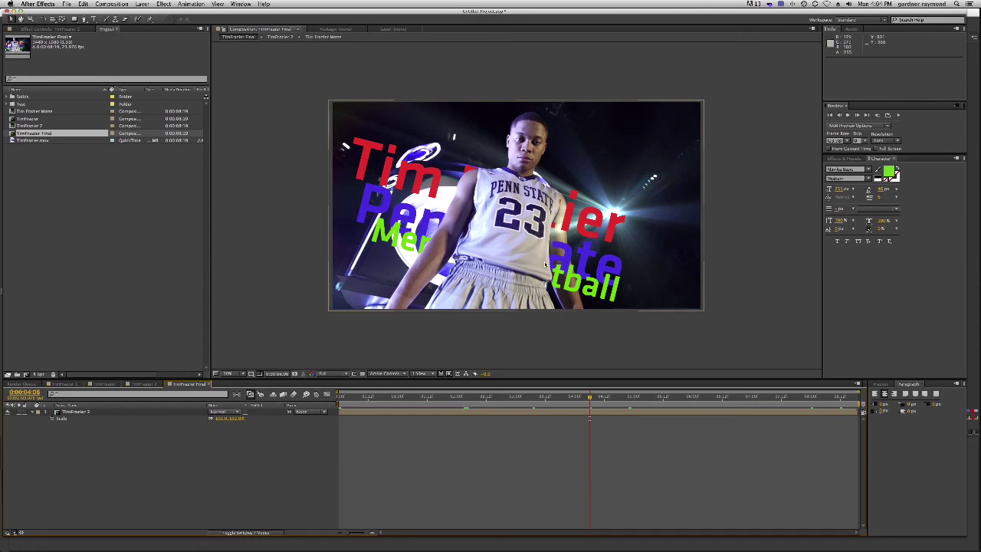
drag(590, 399, 734, 411)
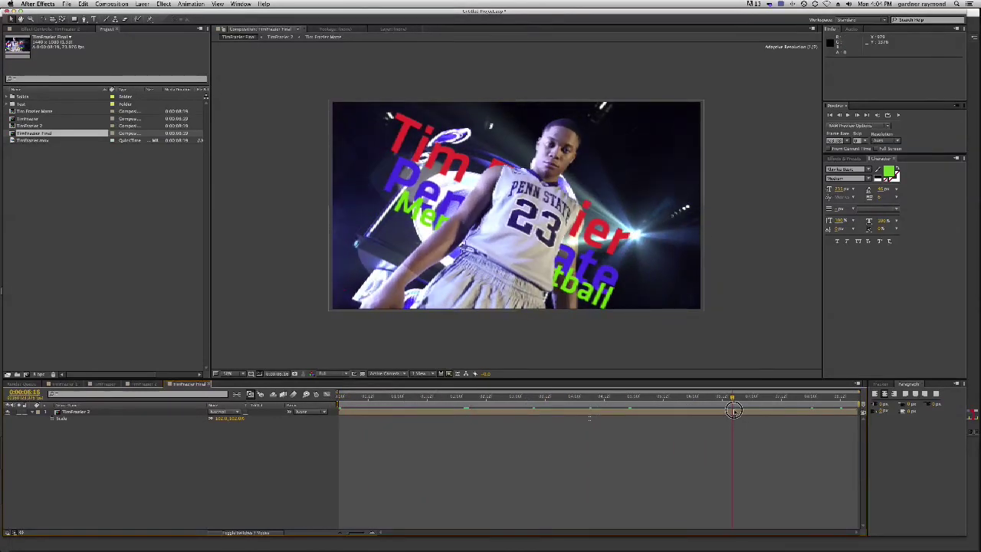
drag(733, 410, 734, 411)
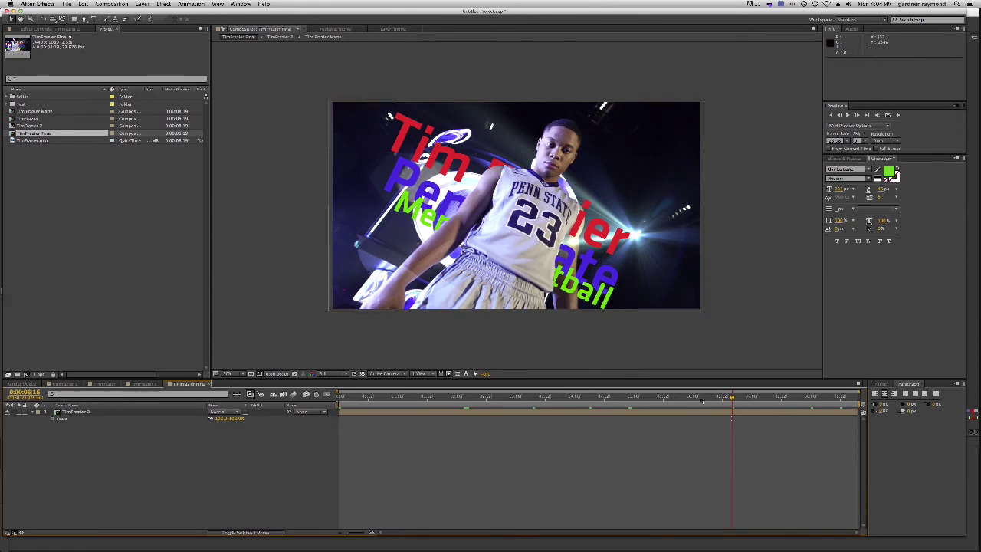
drag(734, 404, 830, 418)
Return to the TimFrazier 2 composition and move to 0:00:05:20.
click(147, 384)
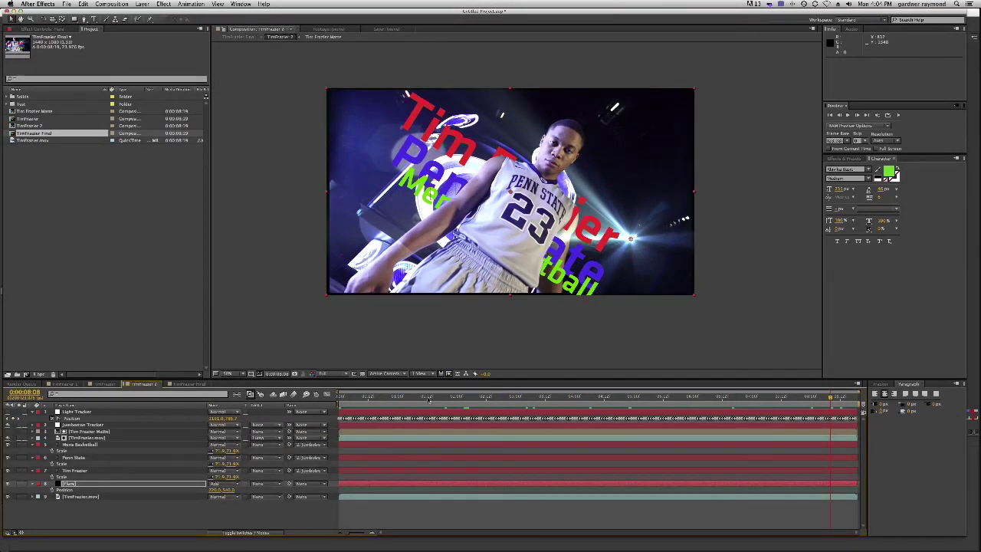
drag(524, 401, 682, 415)
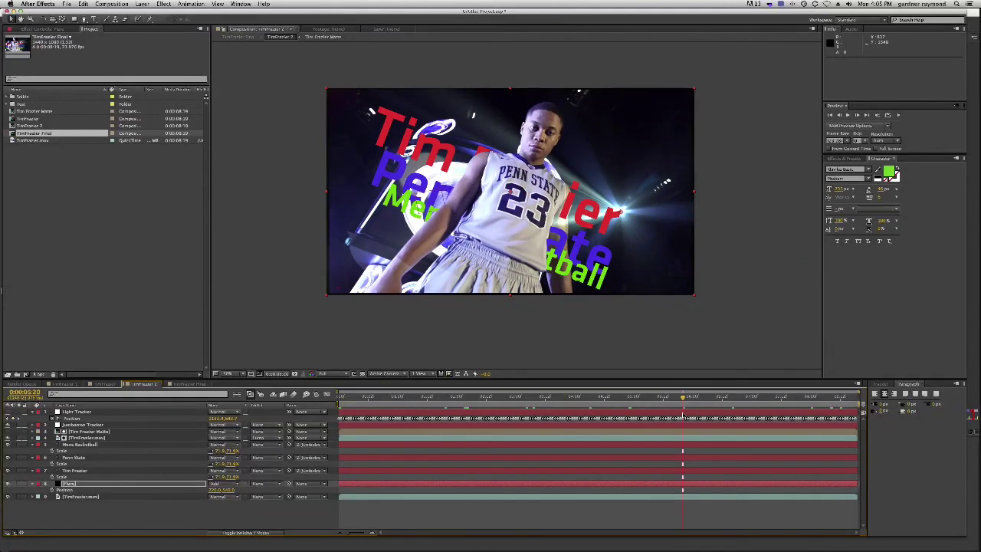